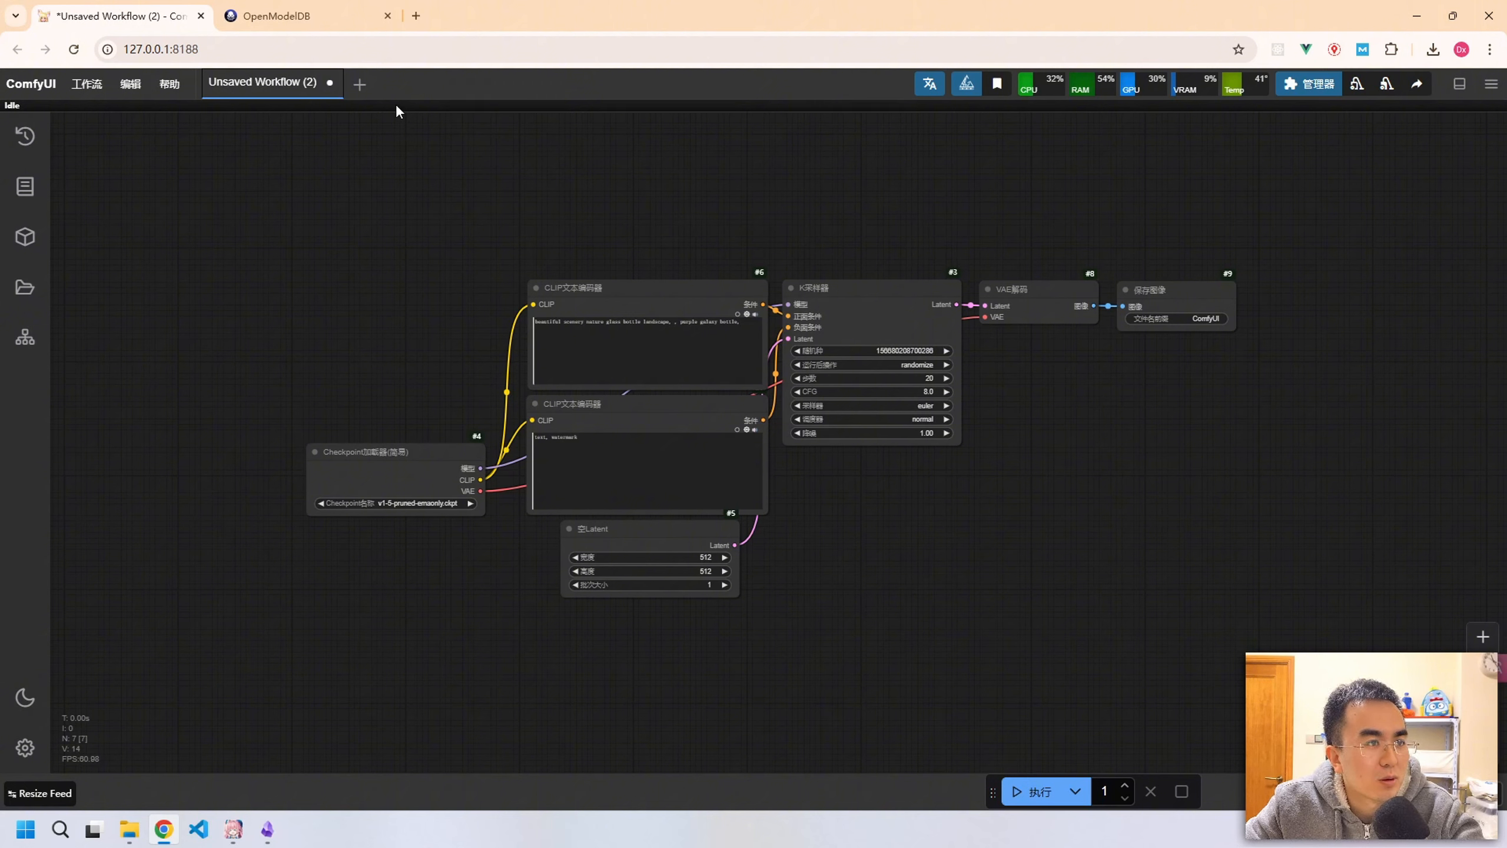
Create a new blank workflow and look over the update options in the ComfyUI manager (管理器).
click(362, 87)
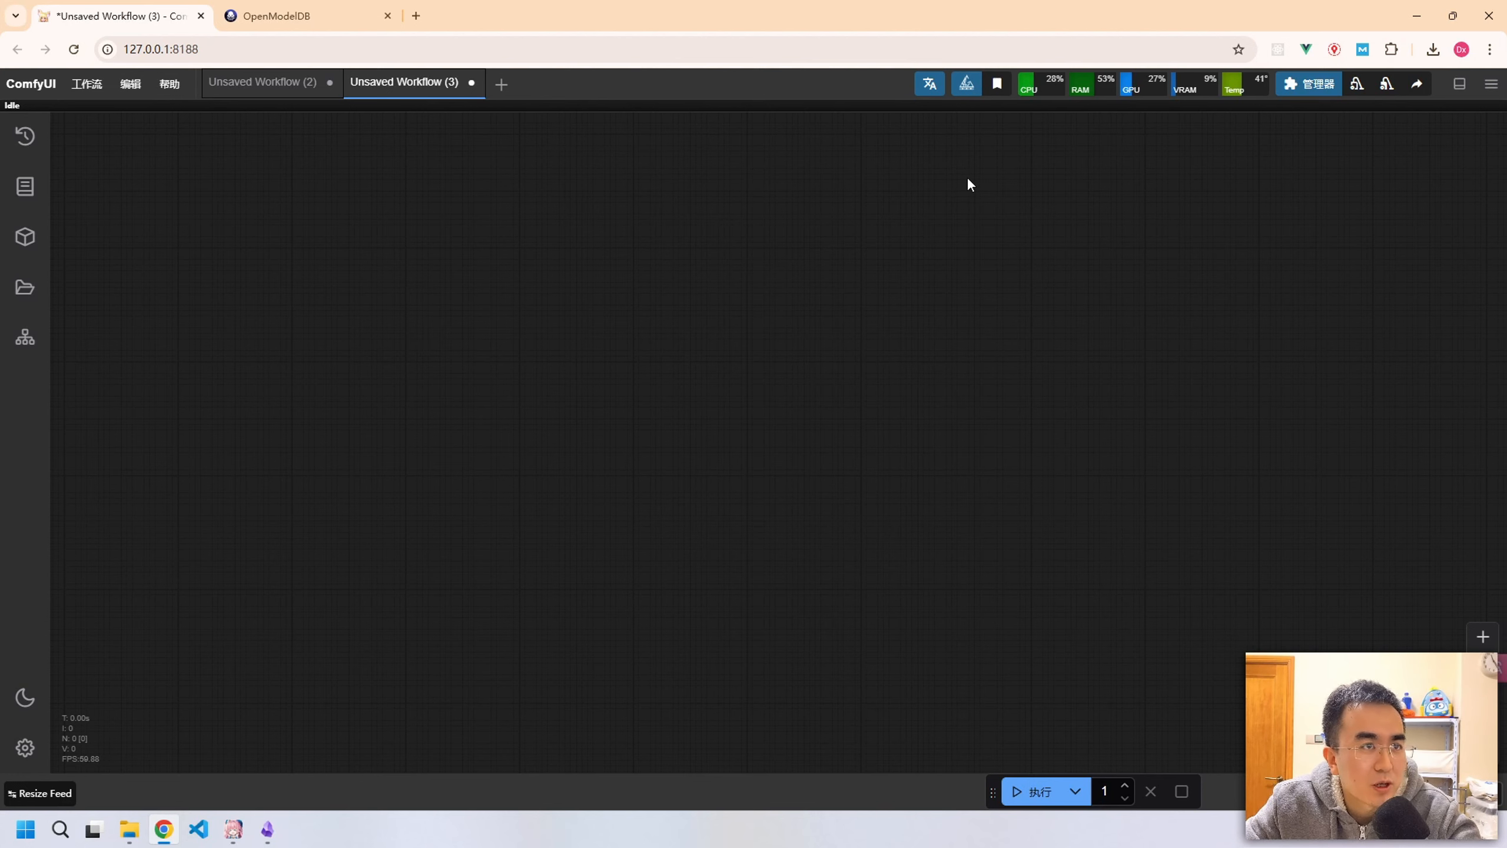
click(1305, 90)
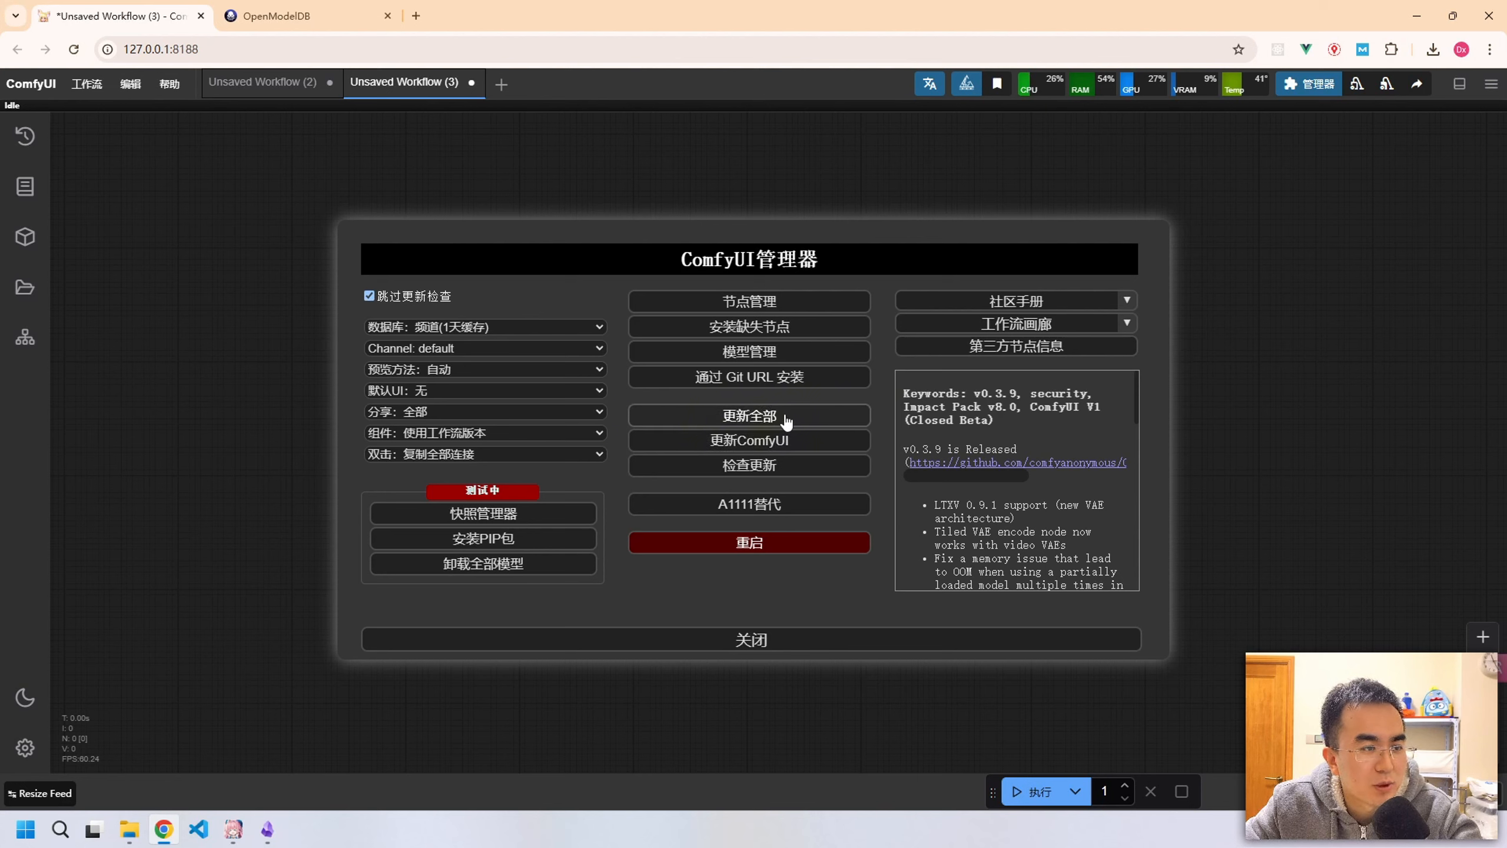
click(771, 640)
Switch to the 绘世 launcher and check the ComfyUI core (内核) version list in its version management.
click(237, 831)
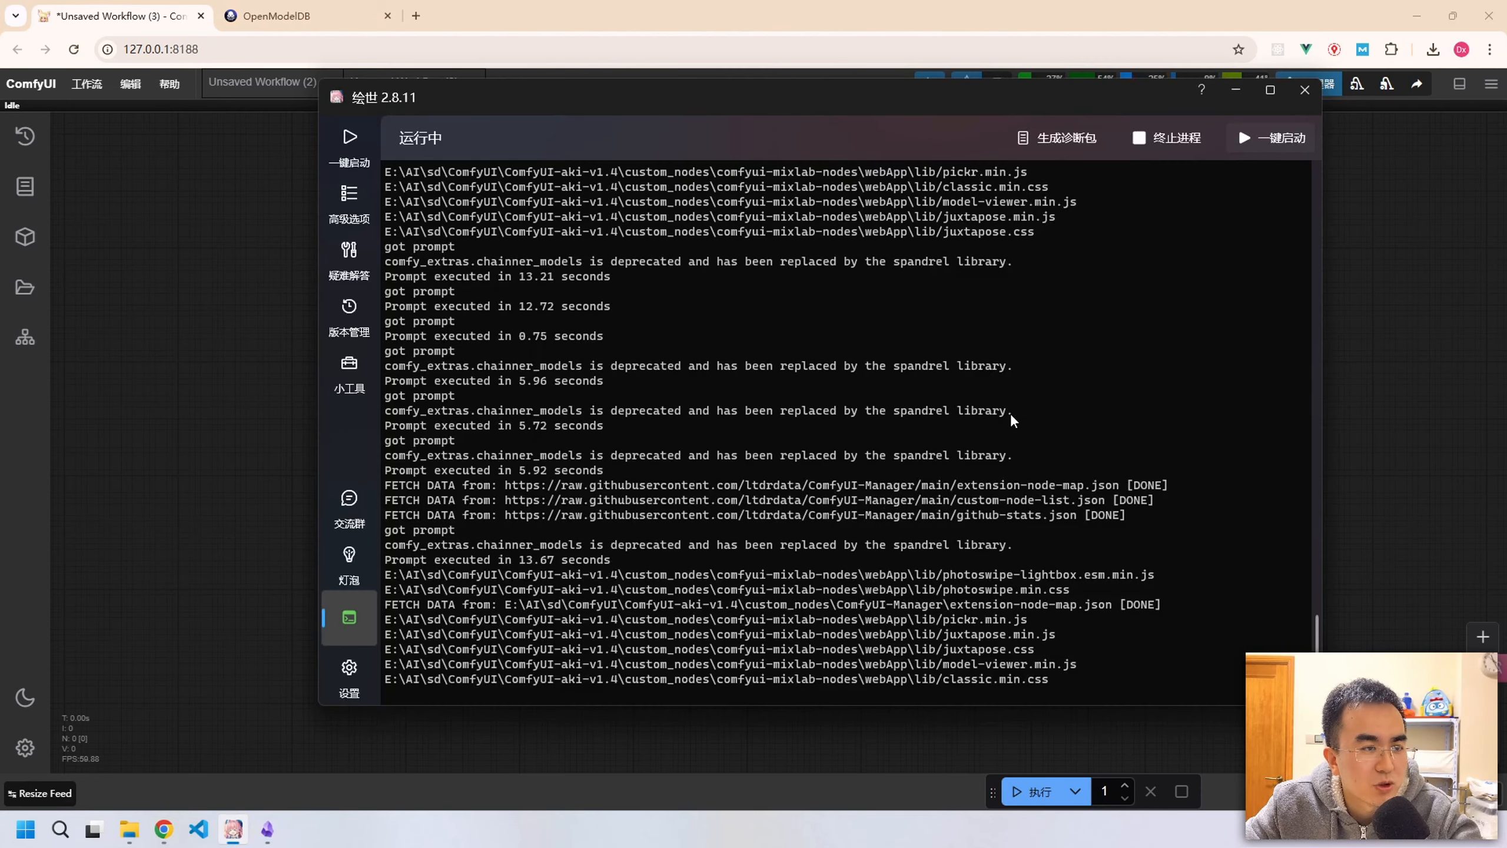
click(349, 312)
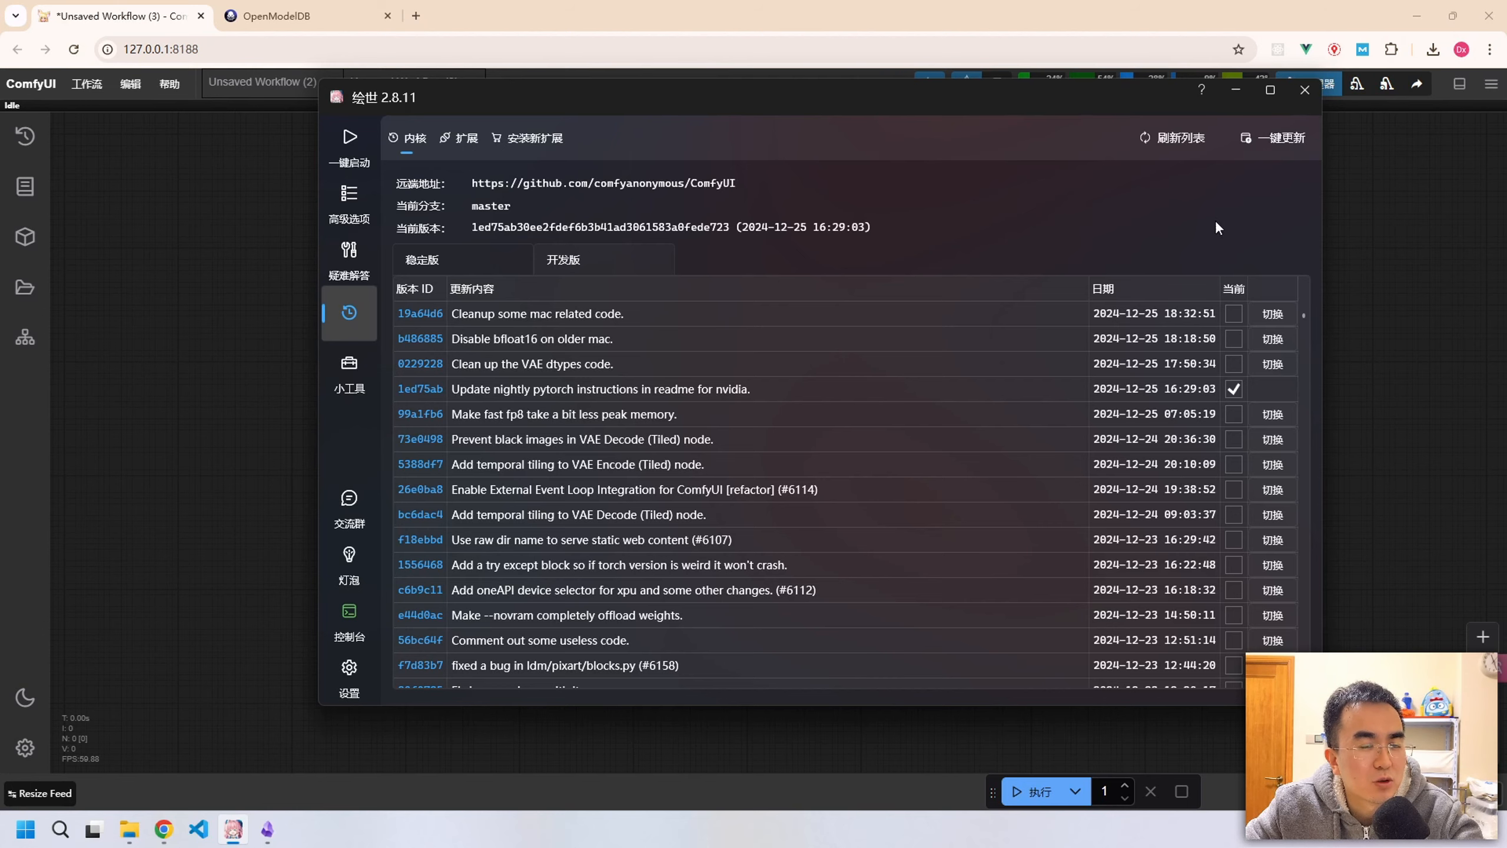
click(1296, 98)
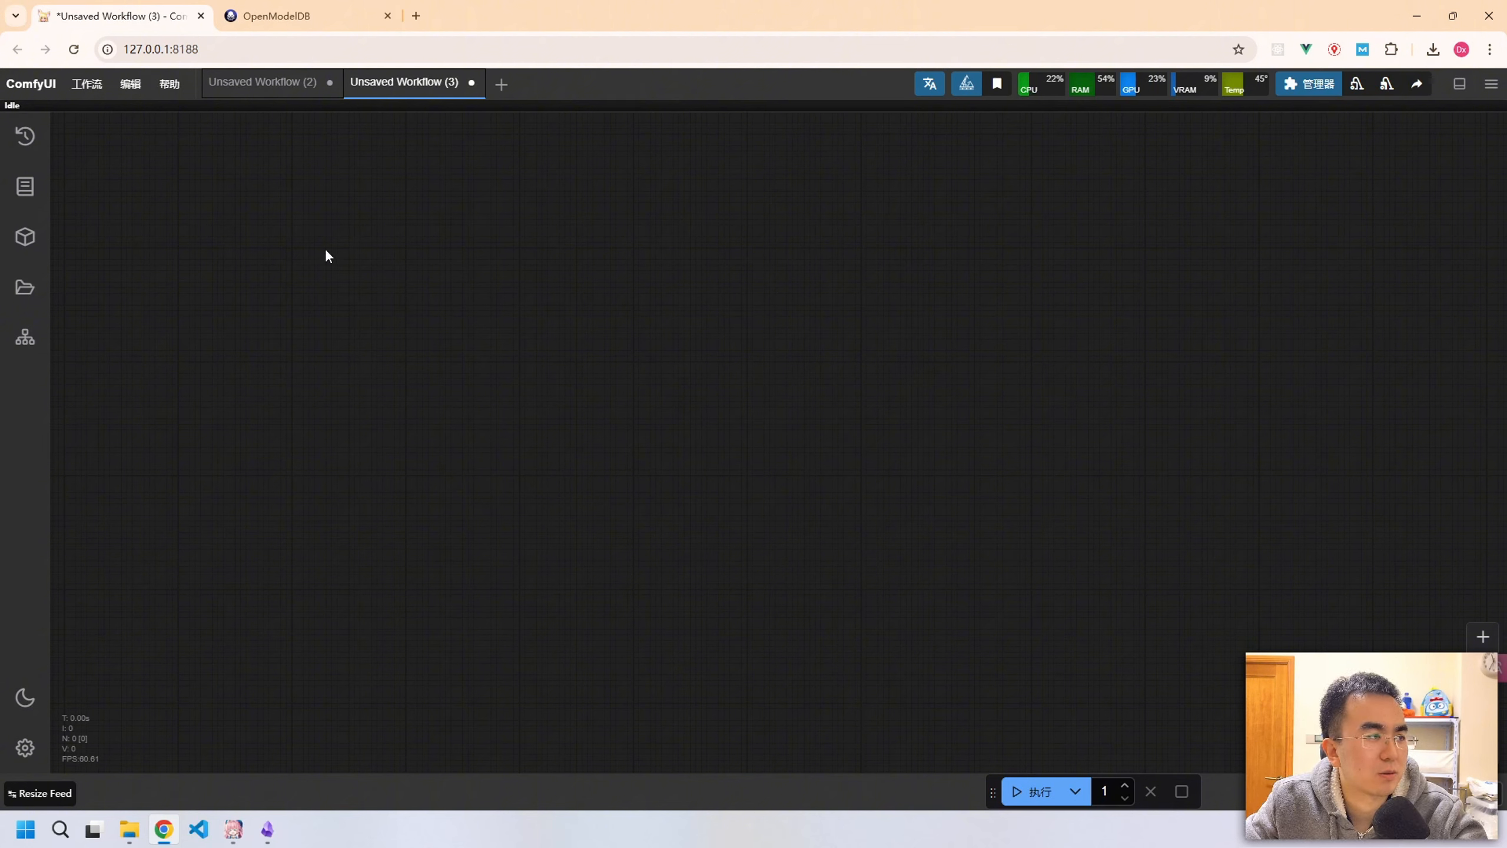
Add a 加载图像 node to the empty canvas from the 图像 category of the canvas's new-node list.
right_click(363, 224)
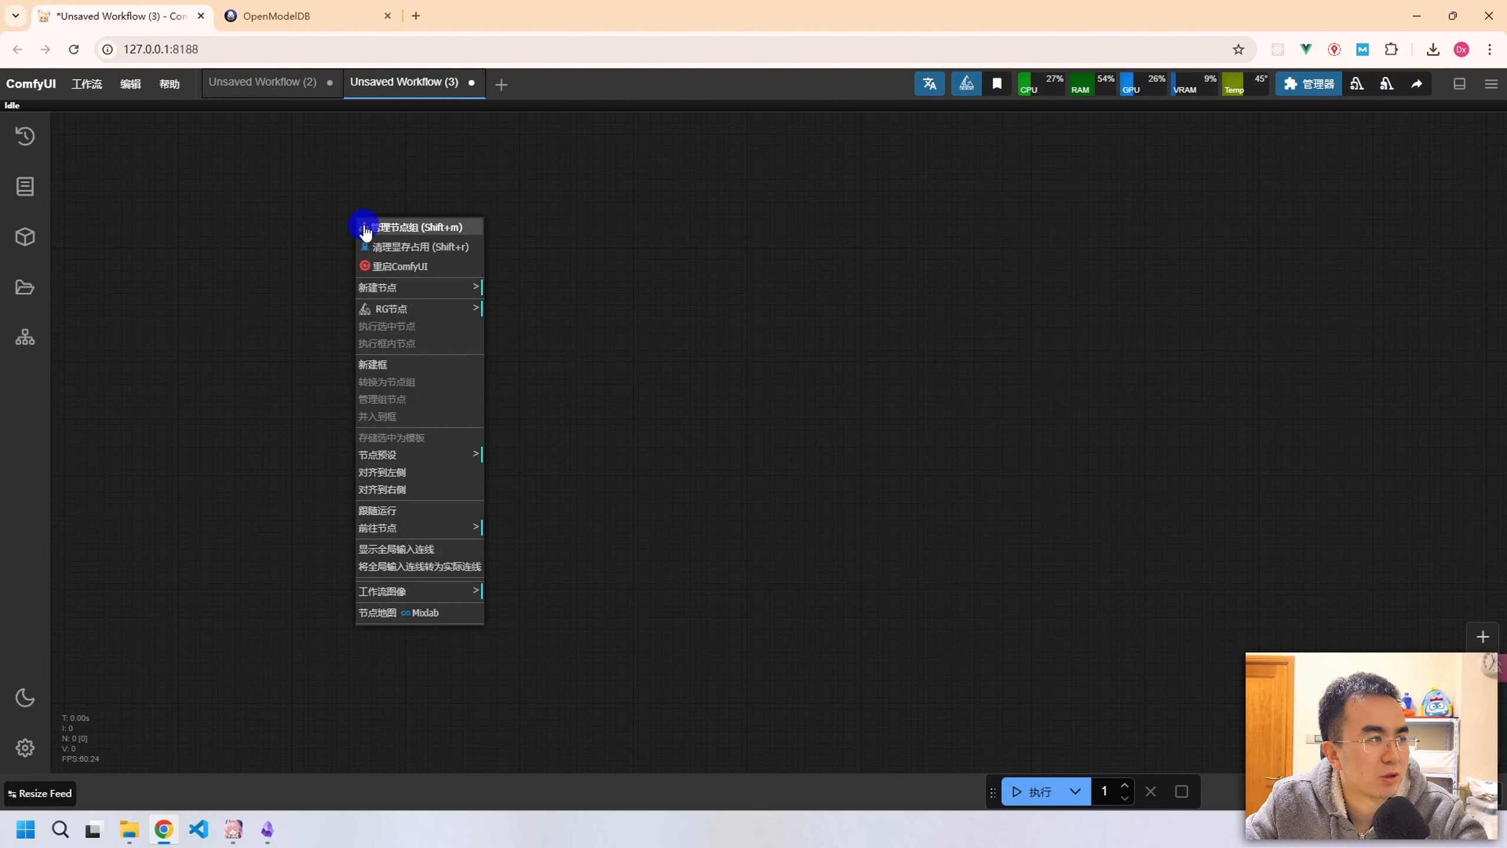
click(441, 286)
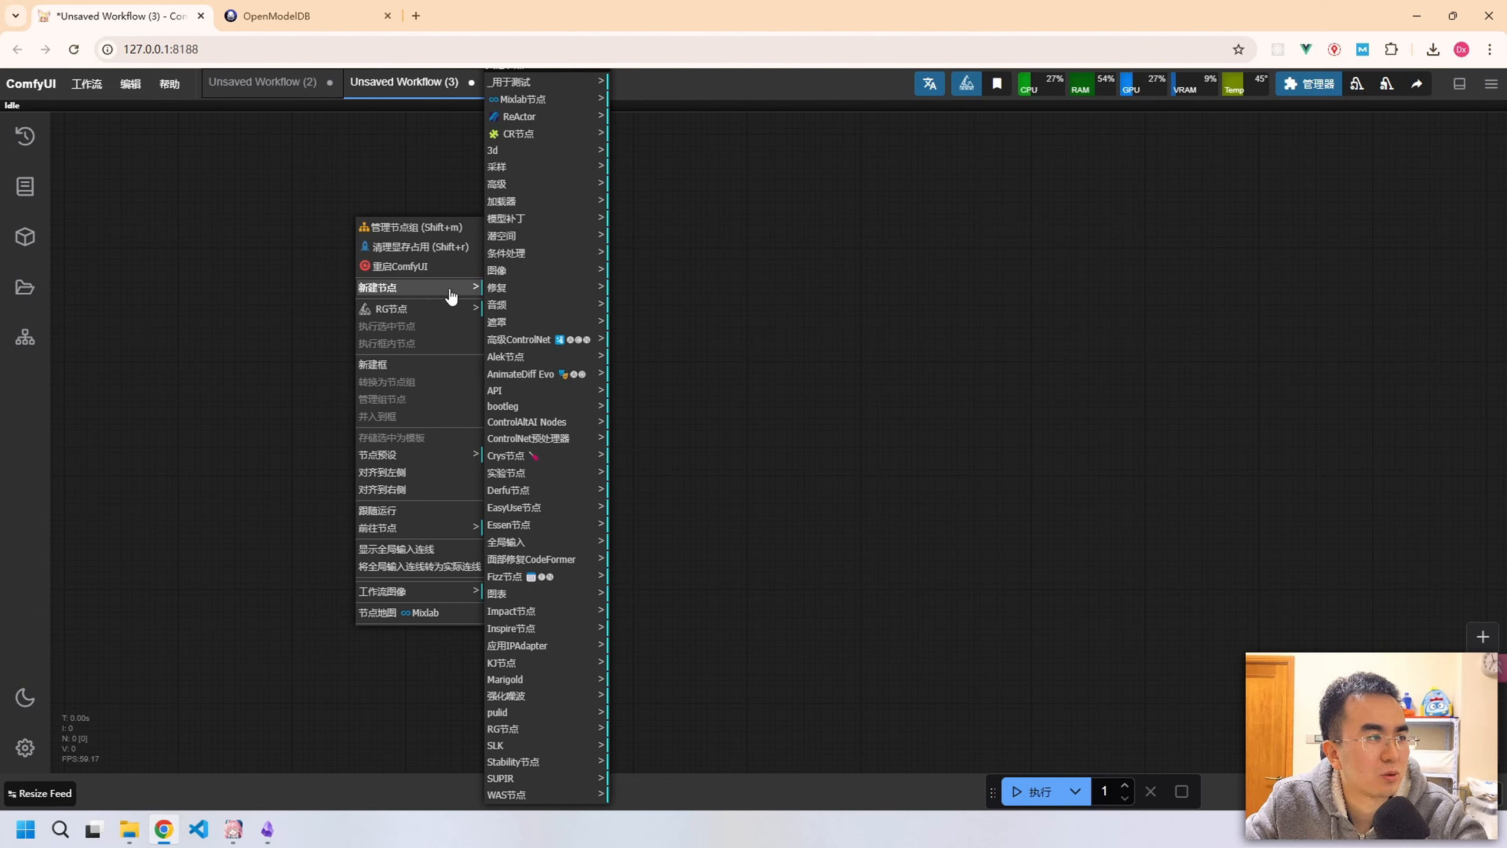
click(539, 274)
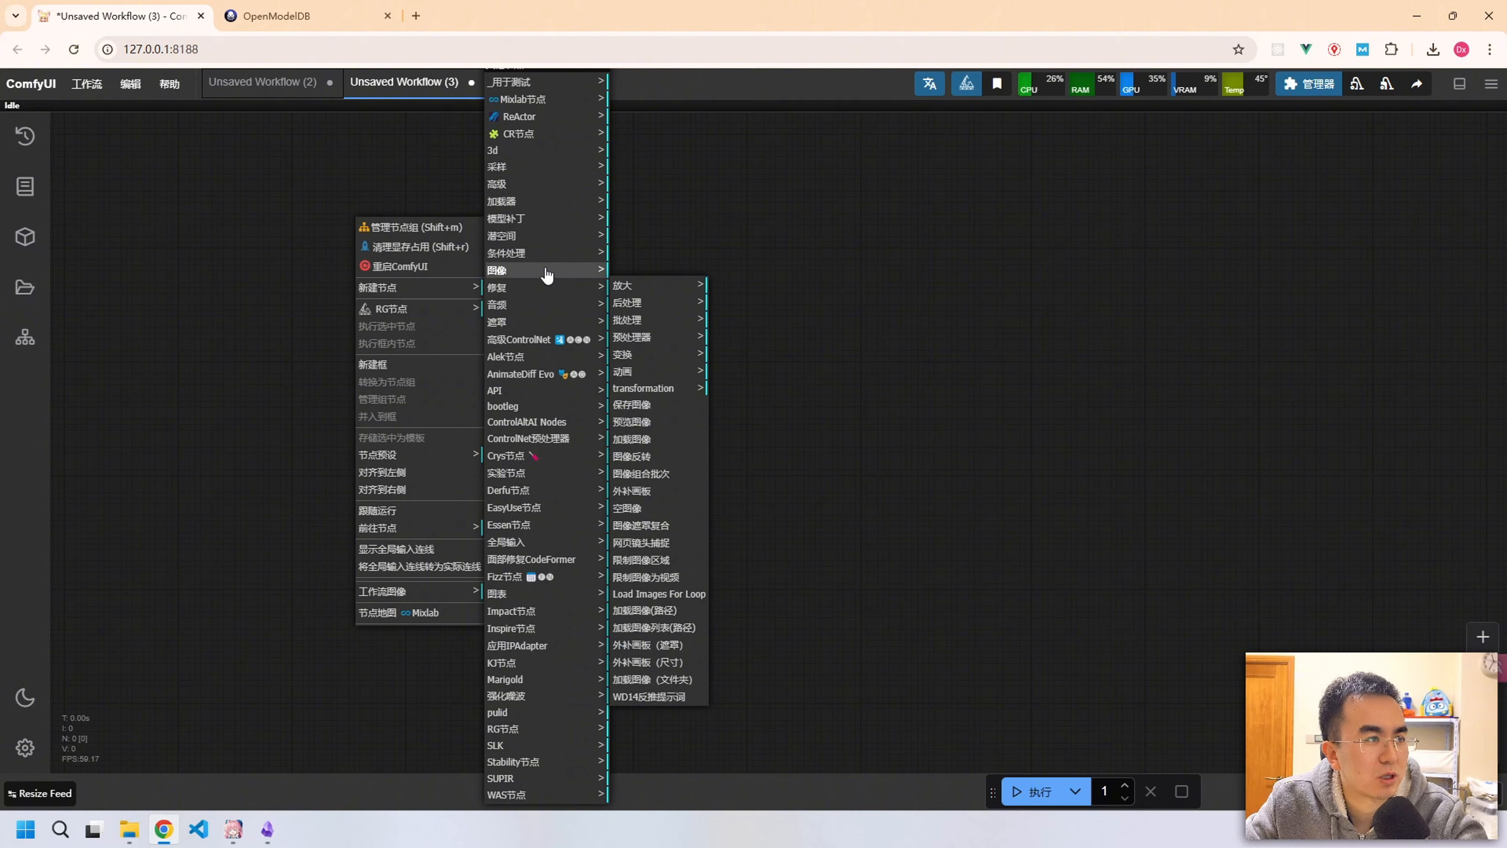
click(682, 445)
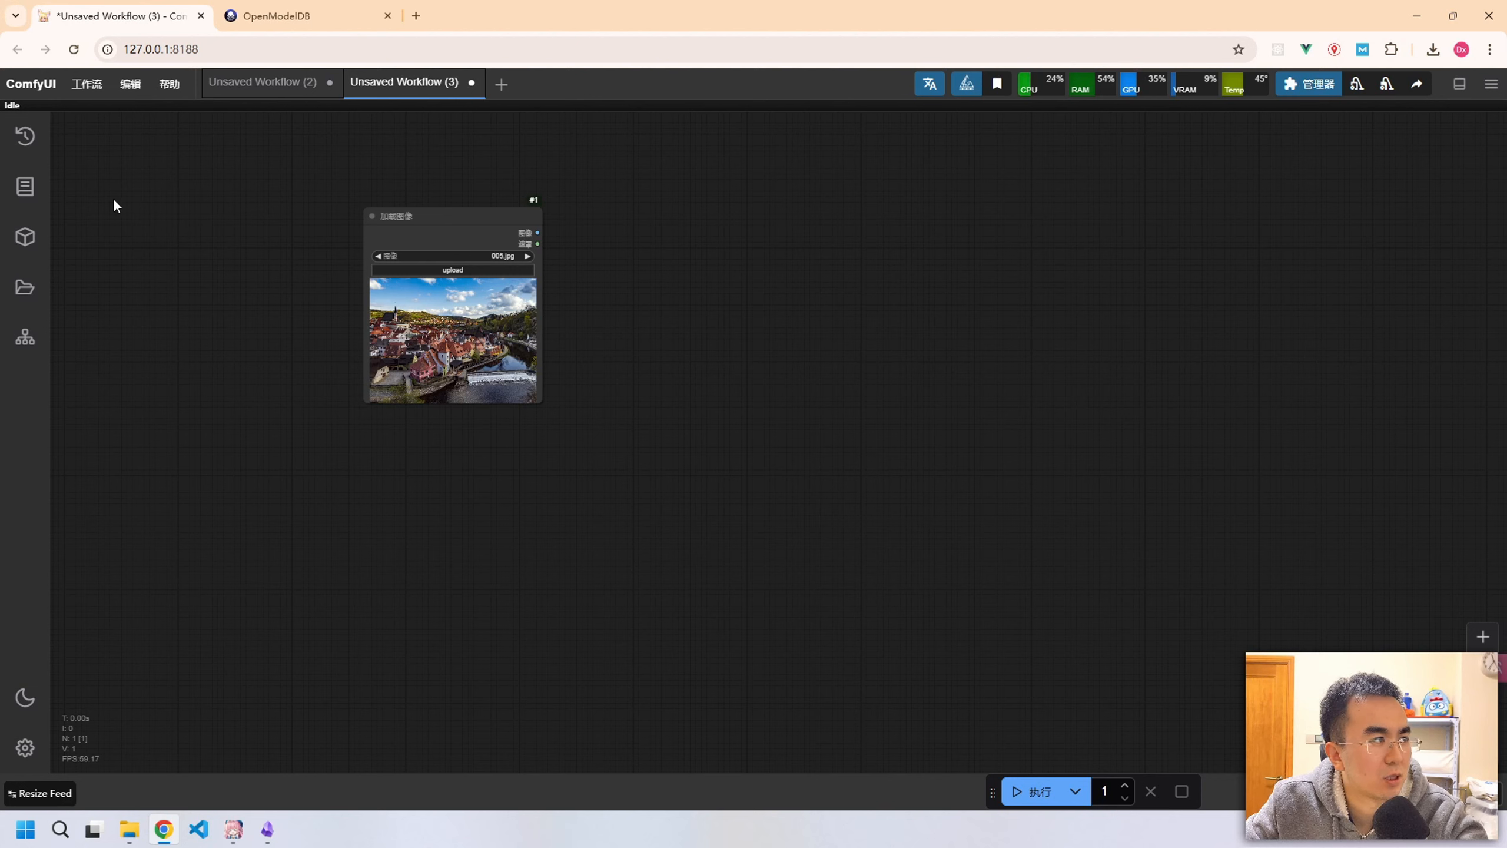
Add a second 加载图像 node from the node library's 图像 folder and place it below the first one.
click(25, 189)
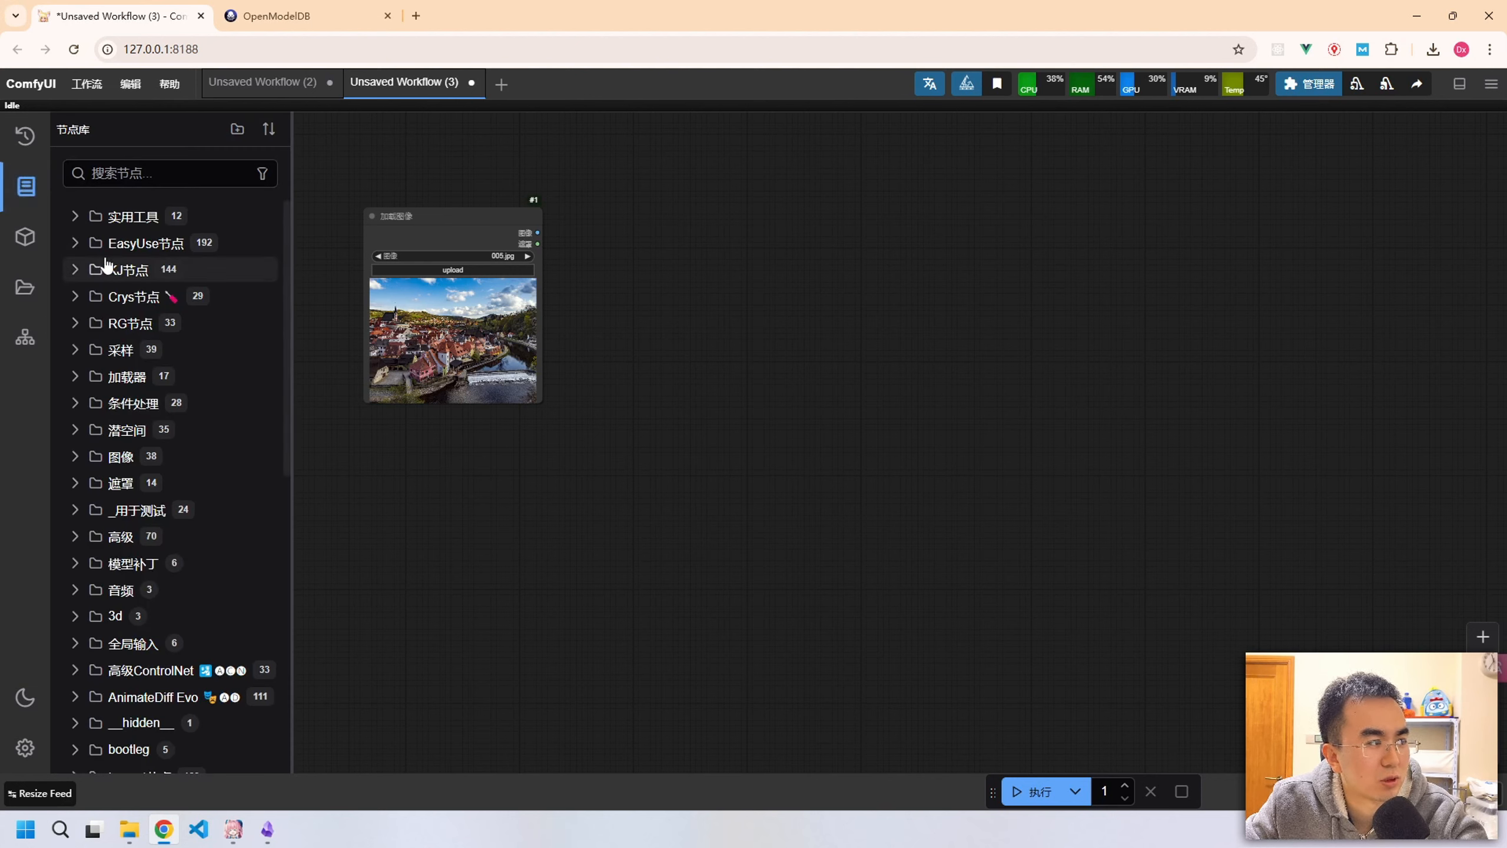
click(75, 456)
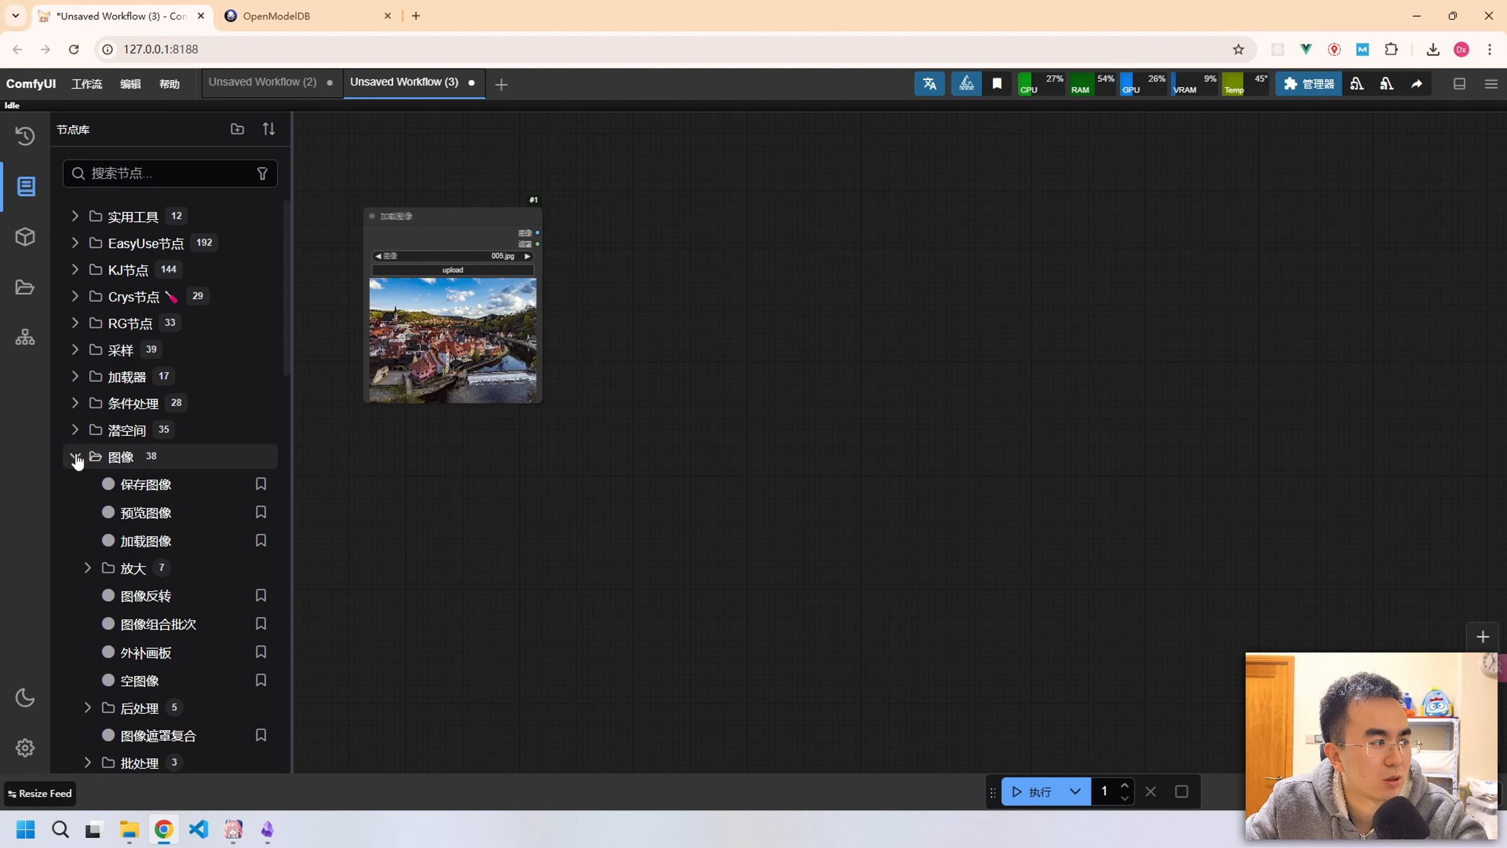
mouse_move(153, 551)
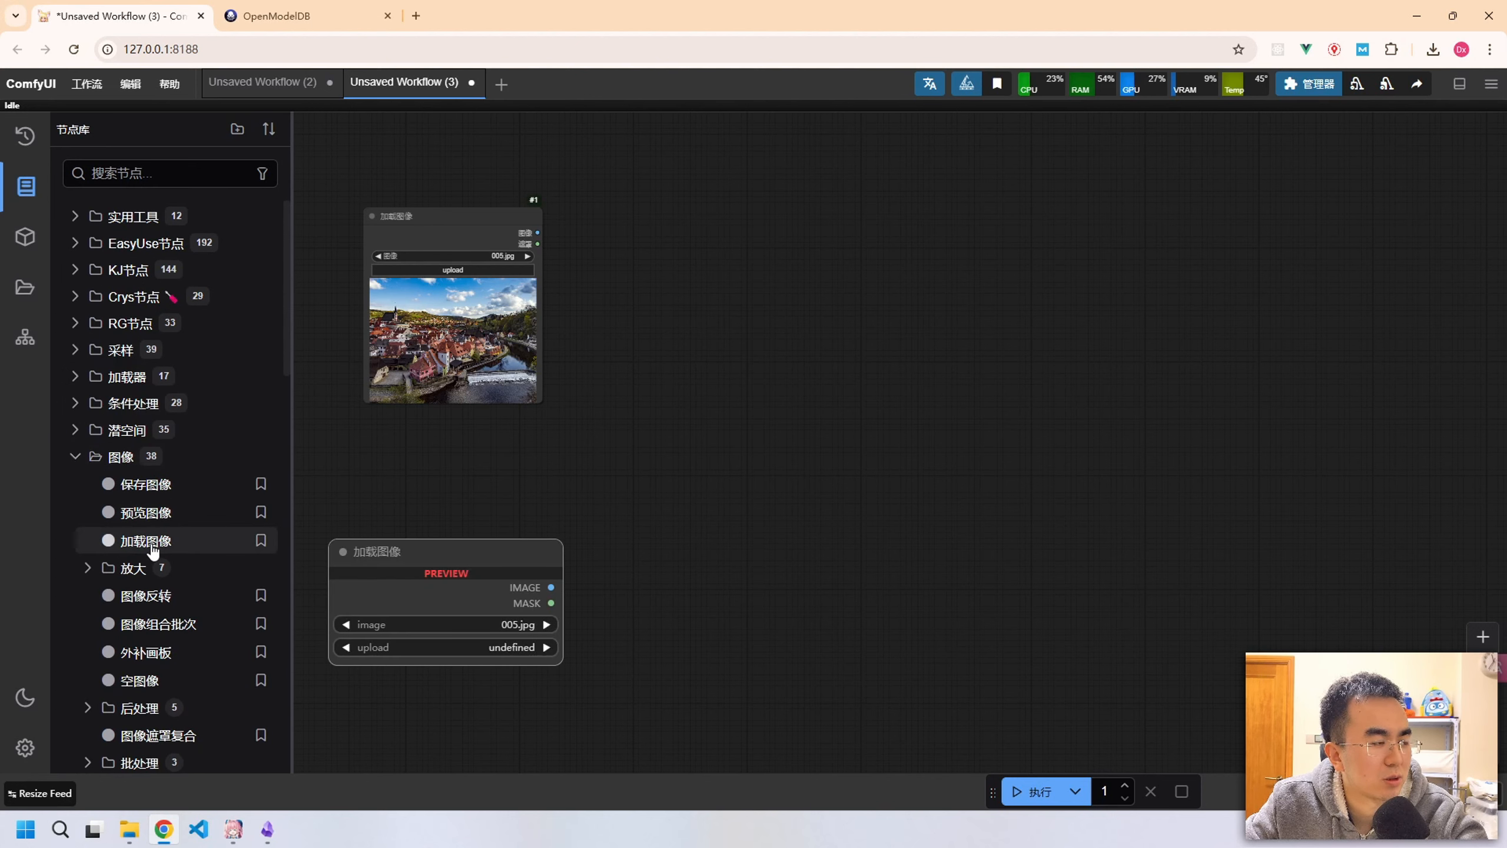
click(152, 549)
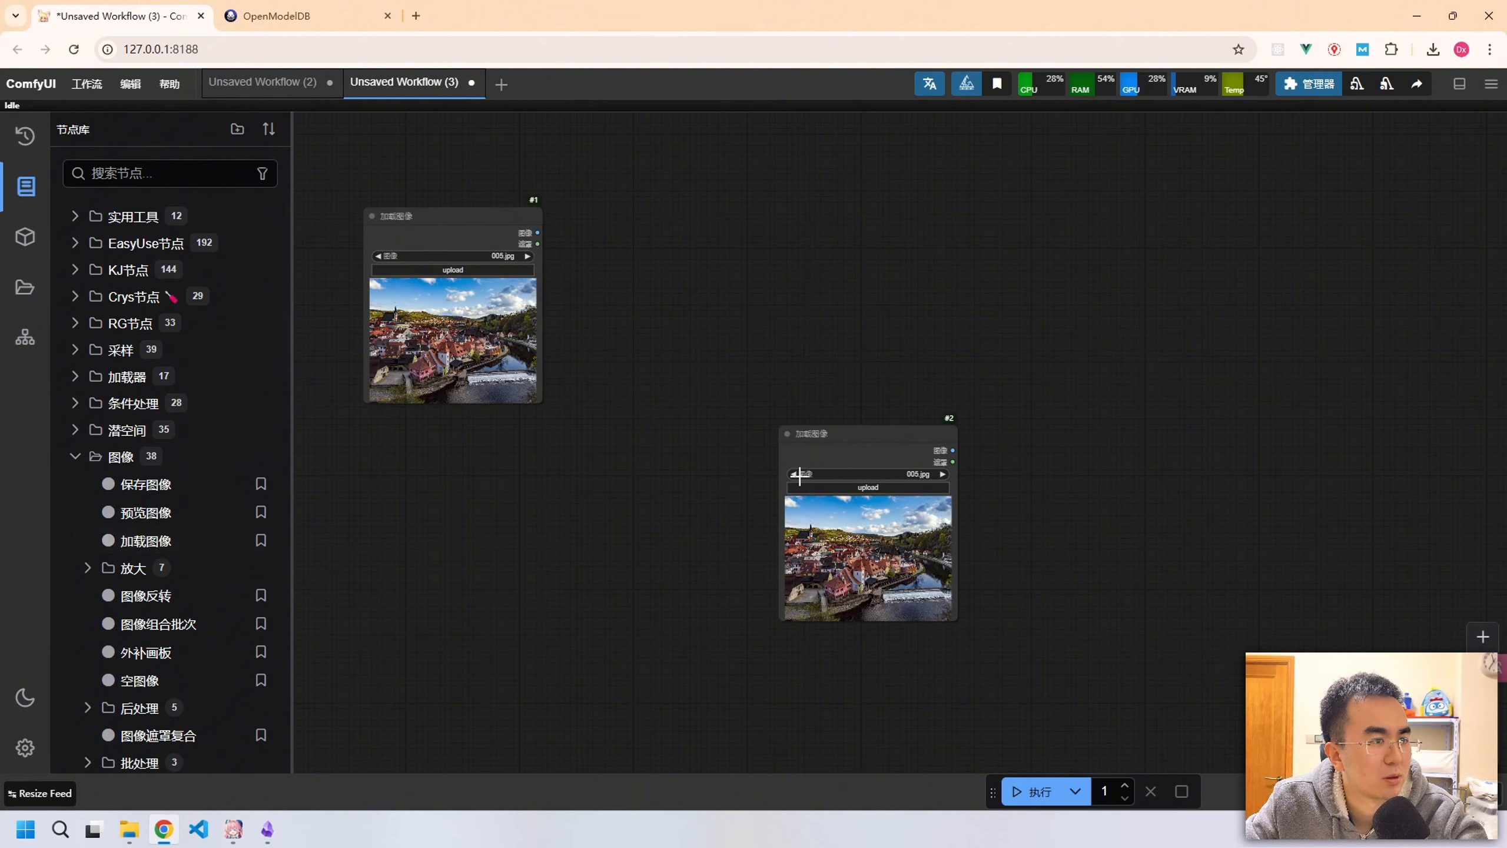
drag(839, 444, 419, 440)
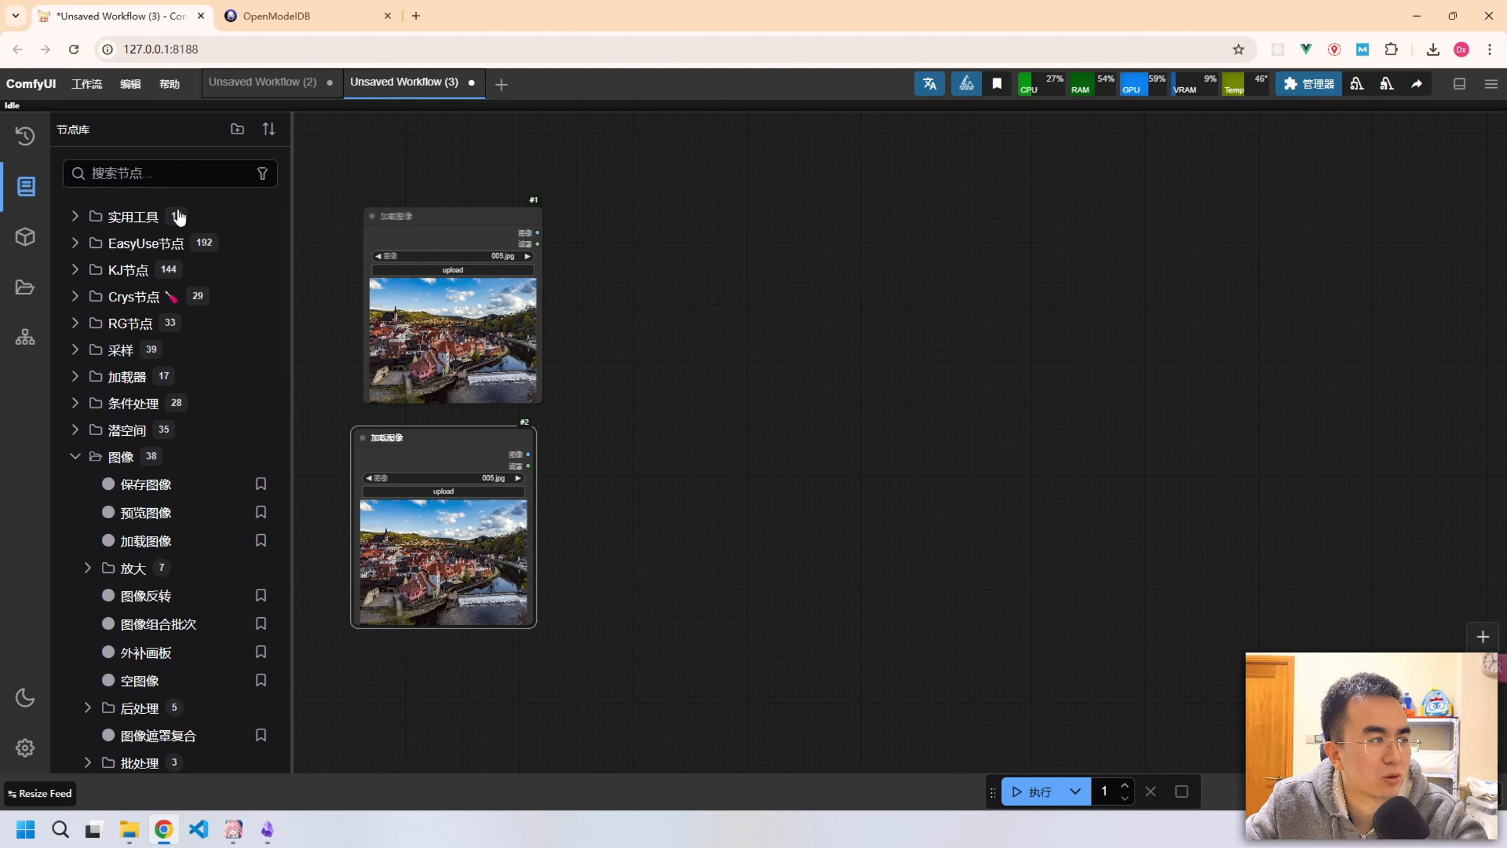
Search the node library for 加载, add a third 加载图像 node, and close the library.
click(148, 173)
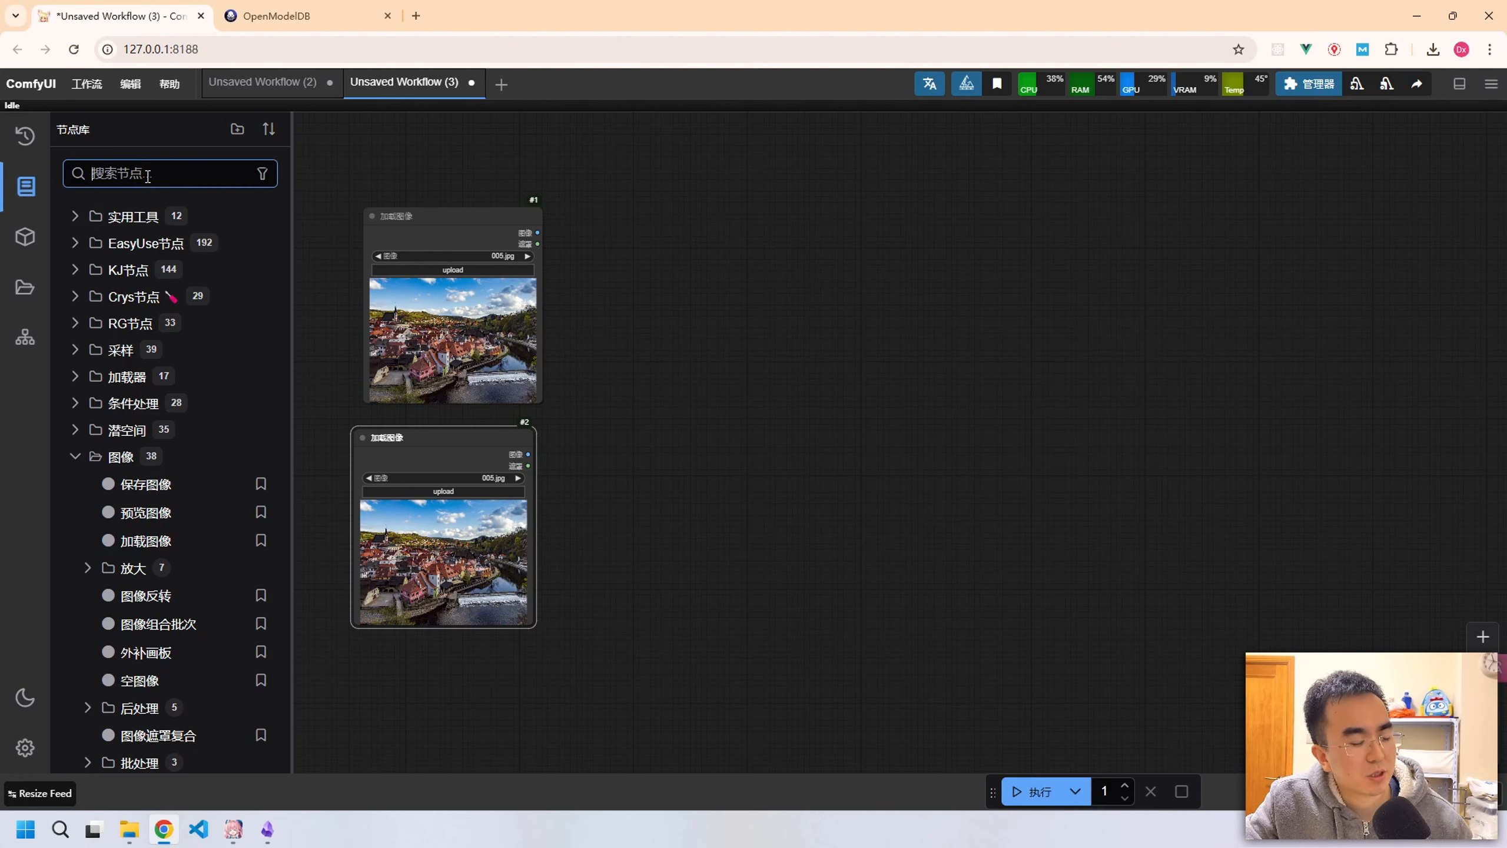
text(加载)
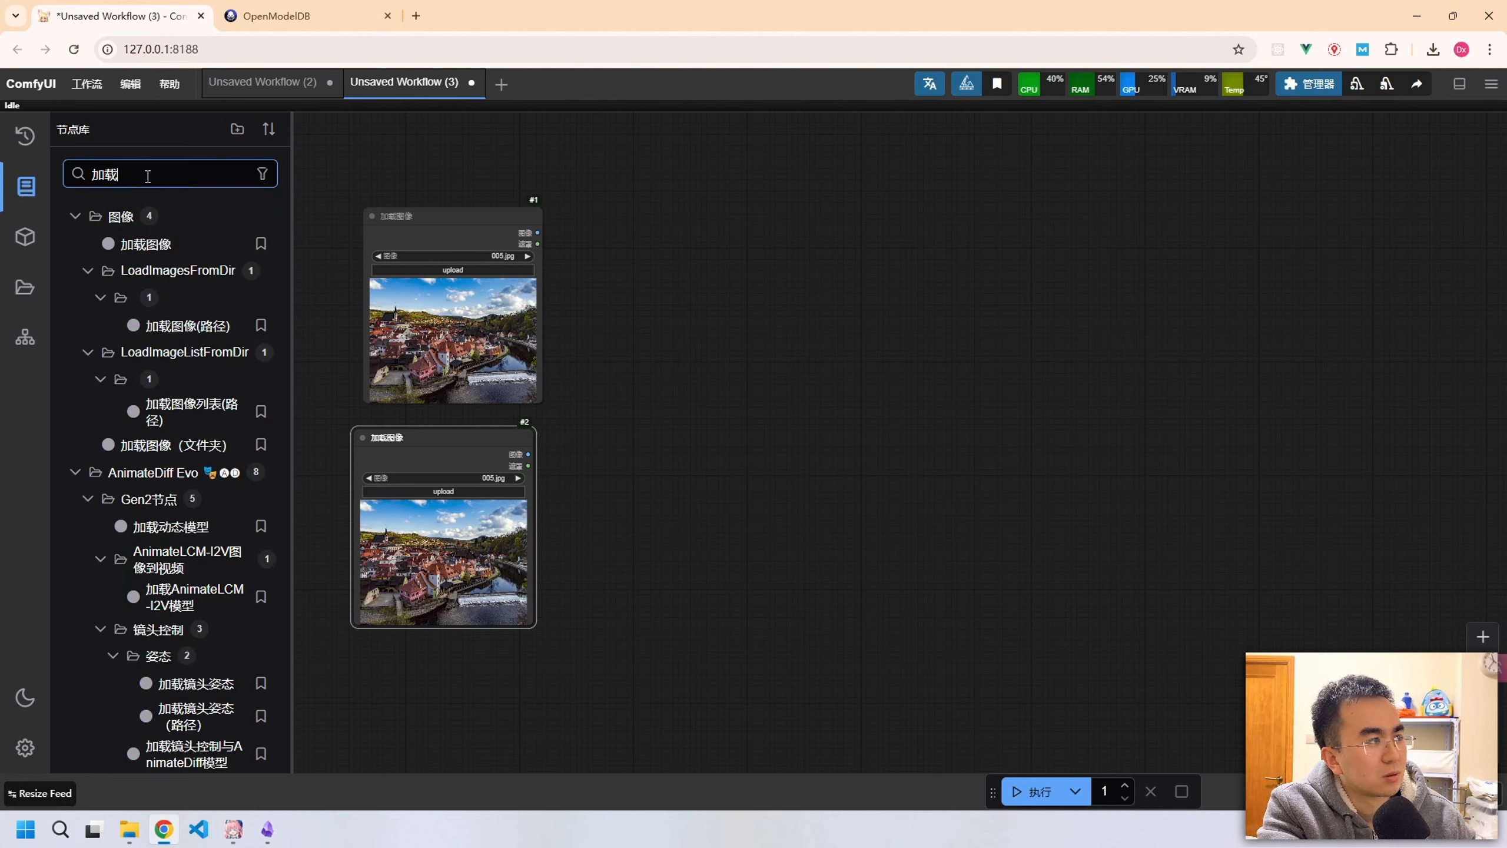
click(142, 251)
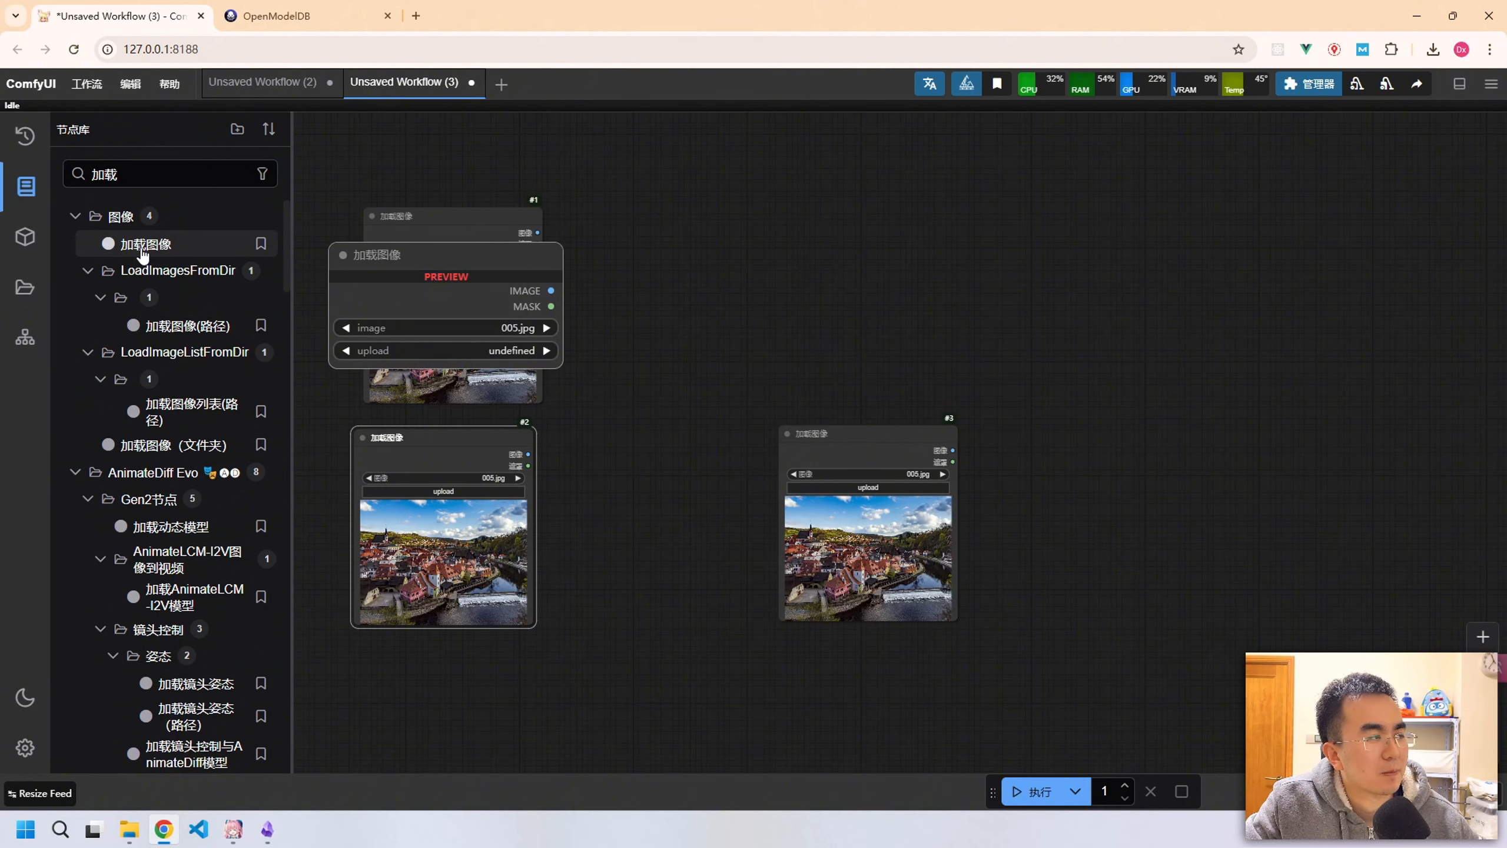
click(26, 187)
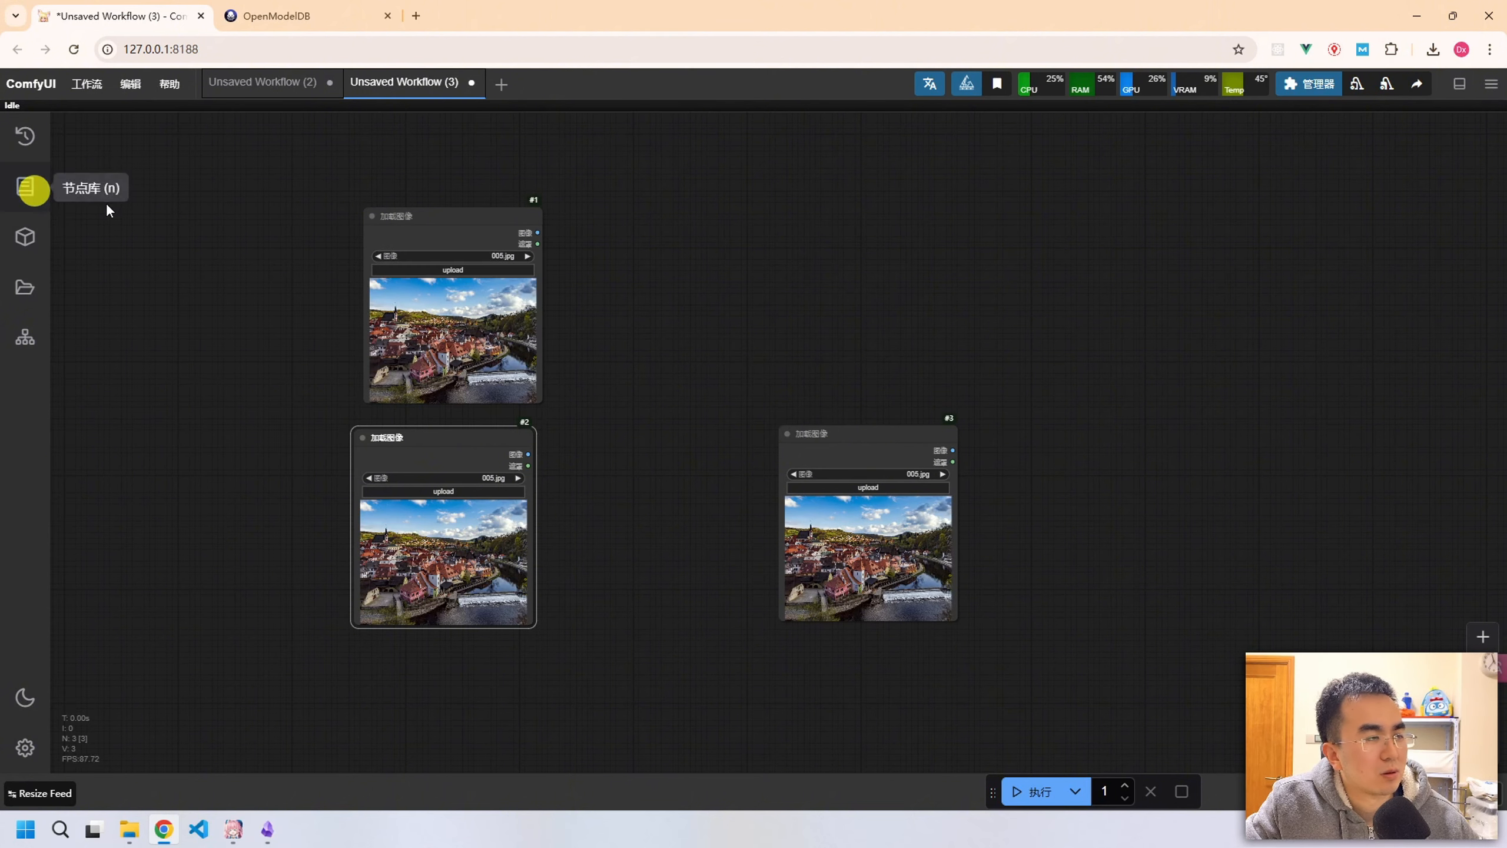
Add a fourth 加载图像 node above the third one by searching for 加载 directly from the canvas.
double_click(723, 225)
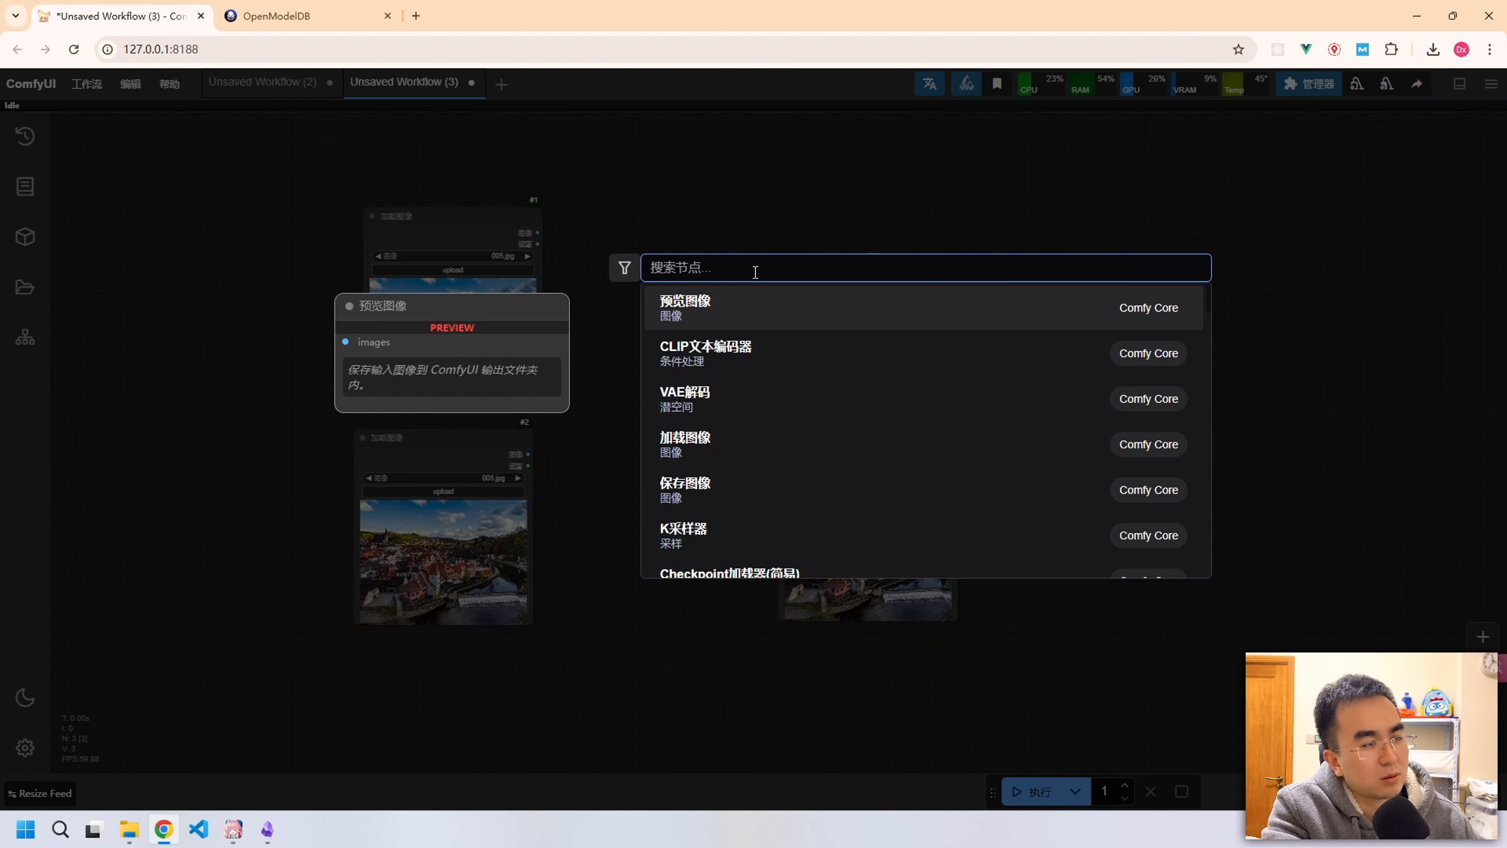
text(加载)
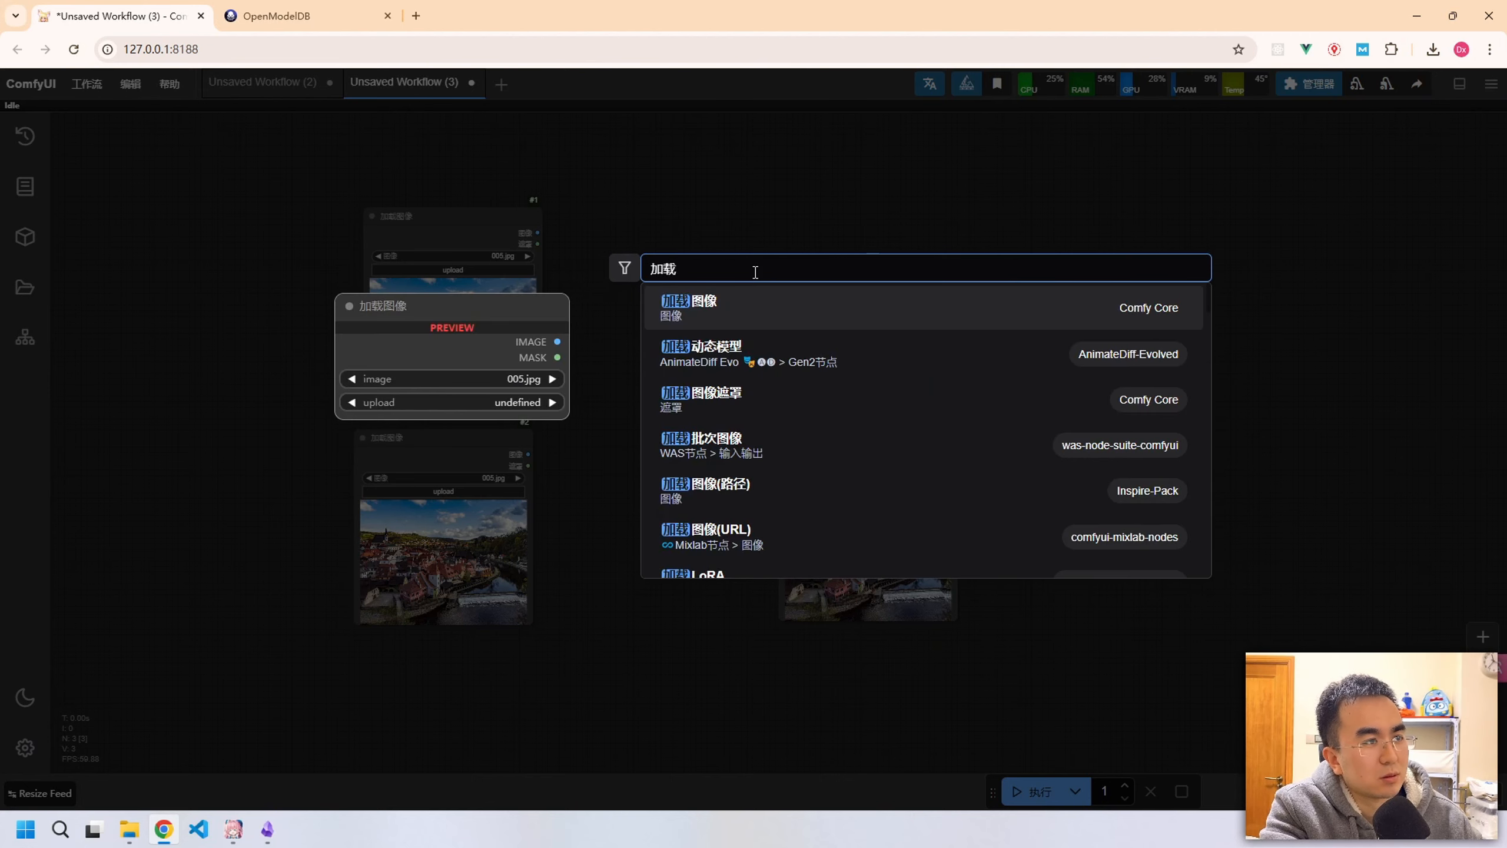
click(789, 317)
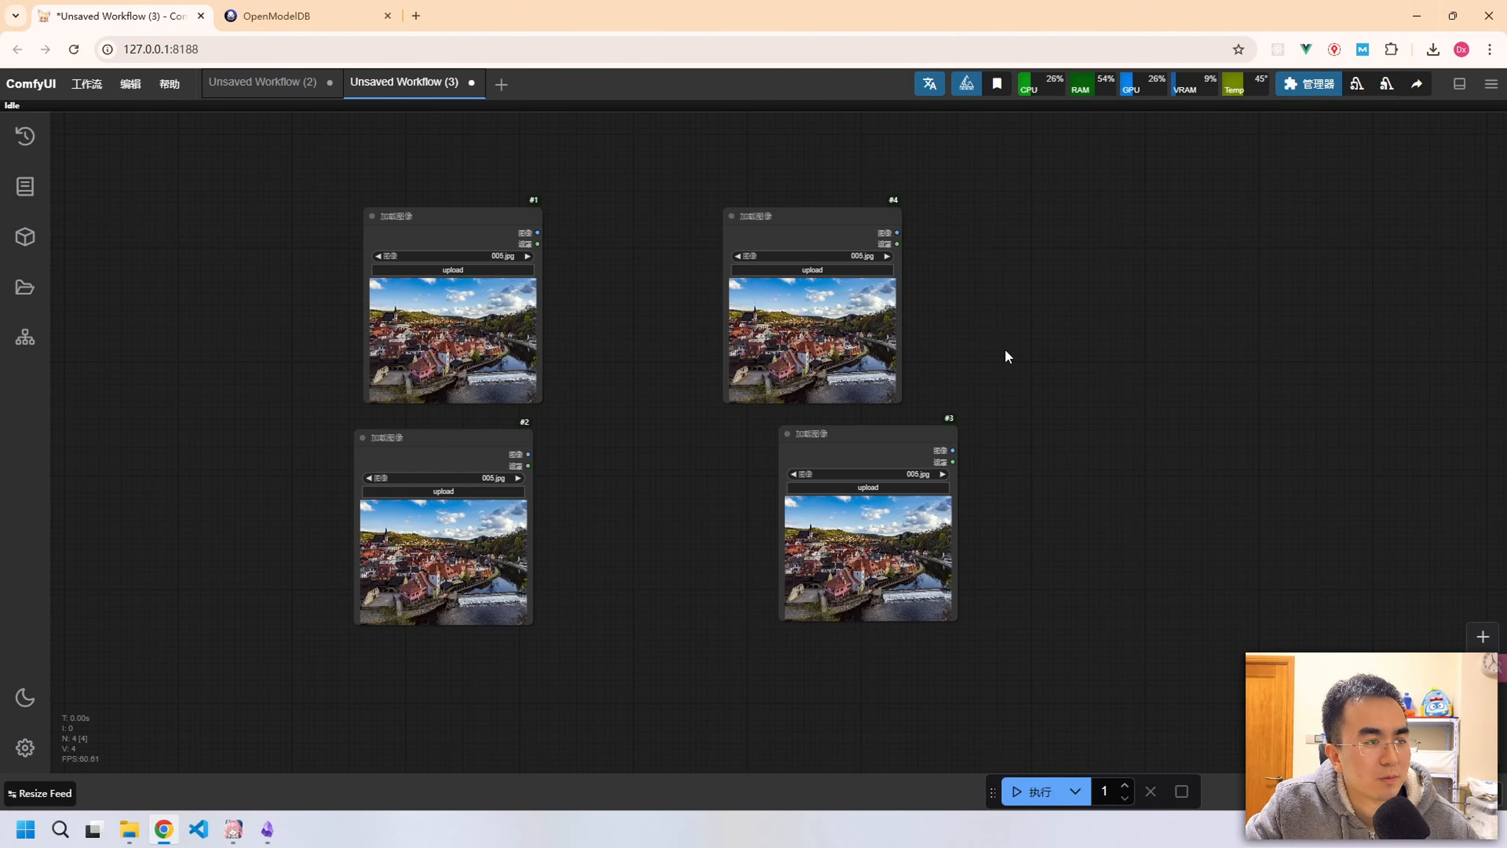
Delete the two upper 加载图像 nodes, #1 and #4.
click(465, 213)
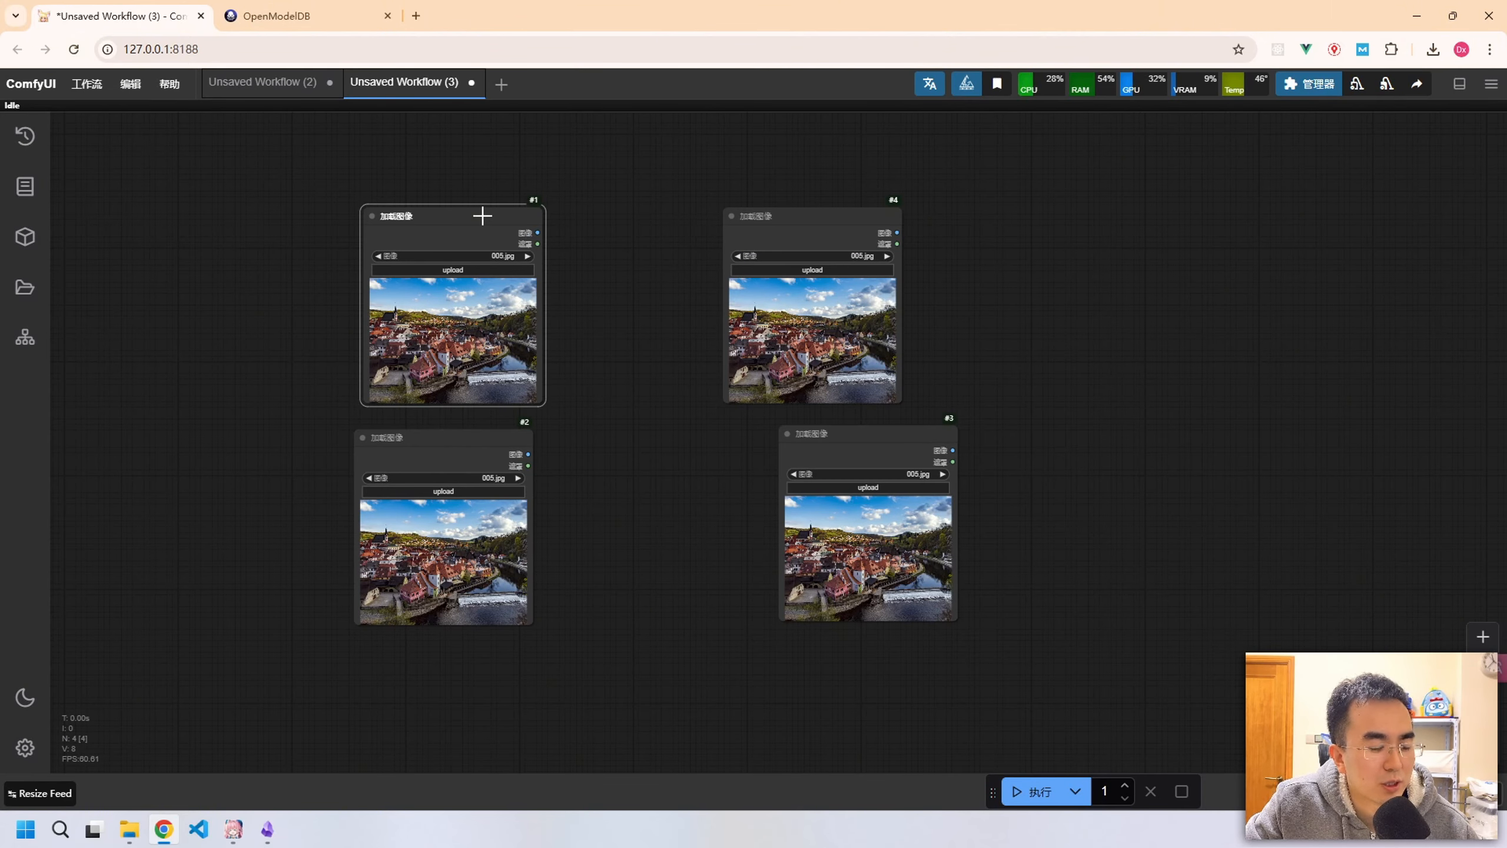
key(Delete)
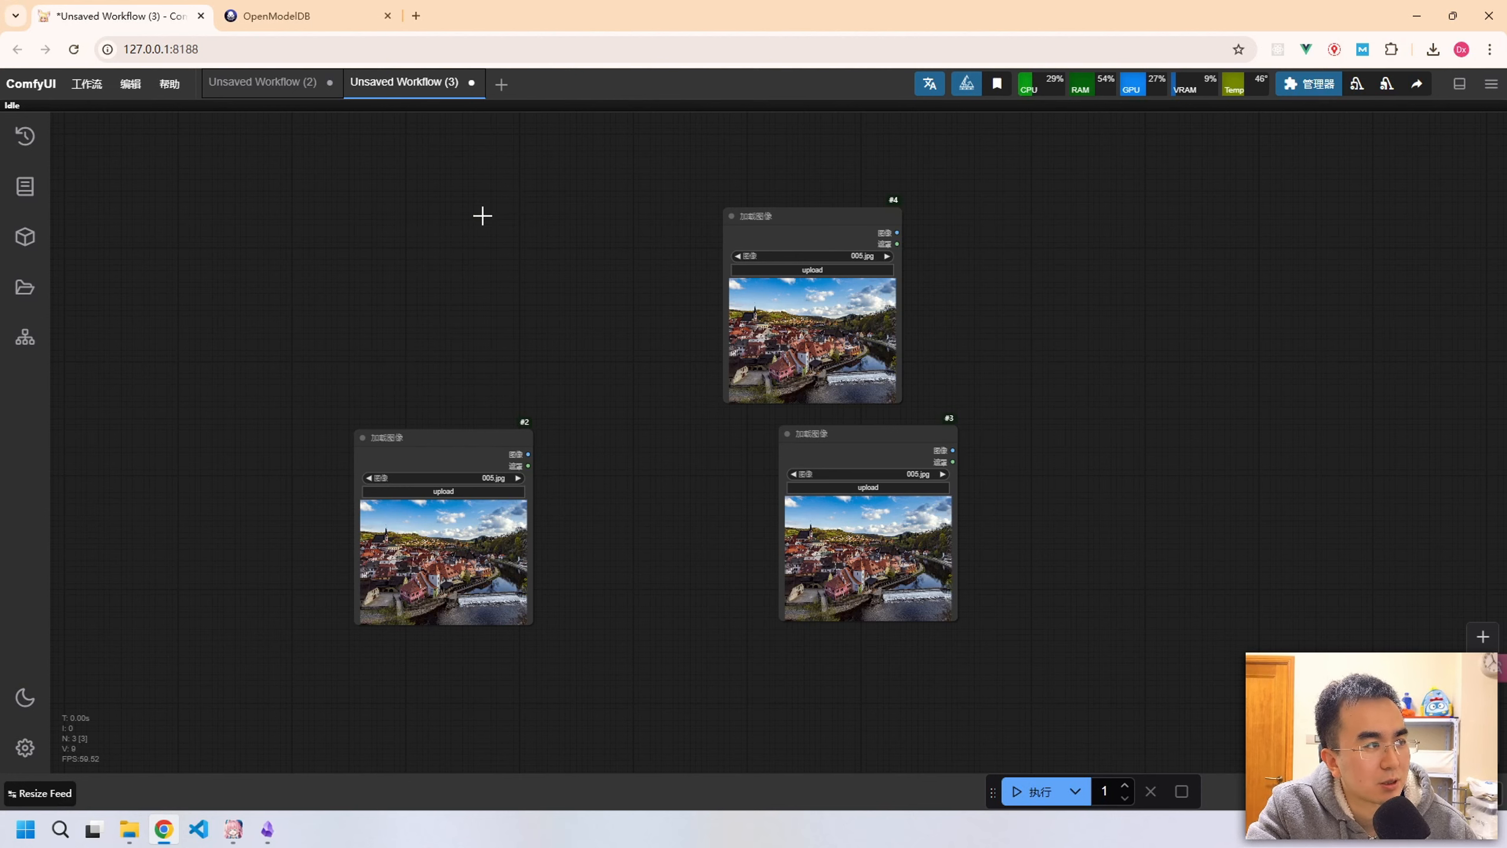
right_click(804, 234)
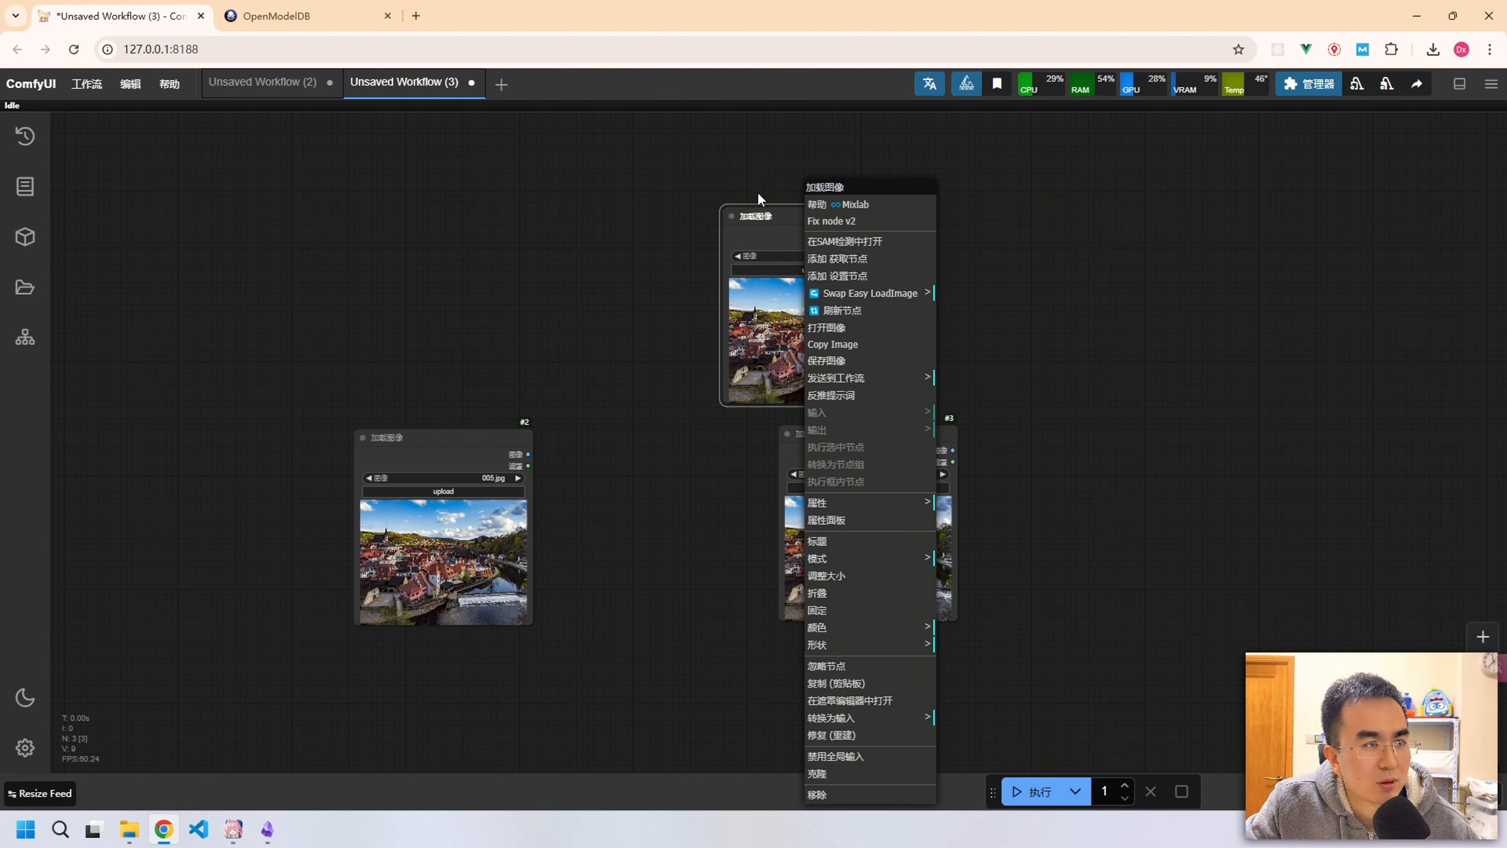
click(770, 229)
right_click(807, 237)
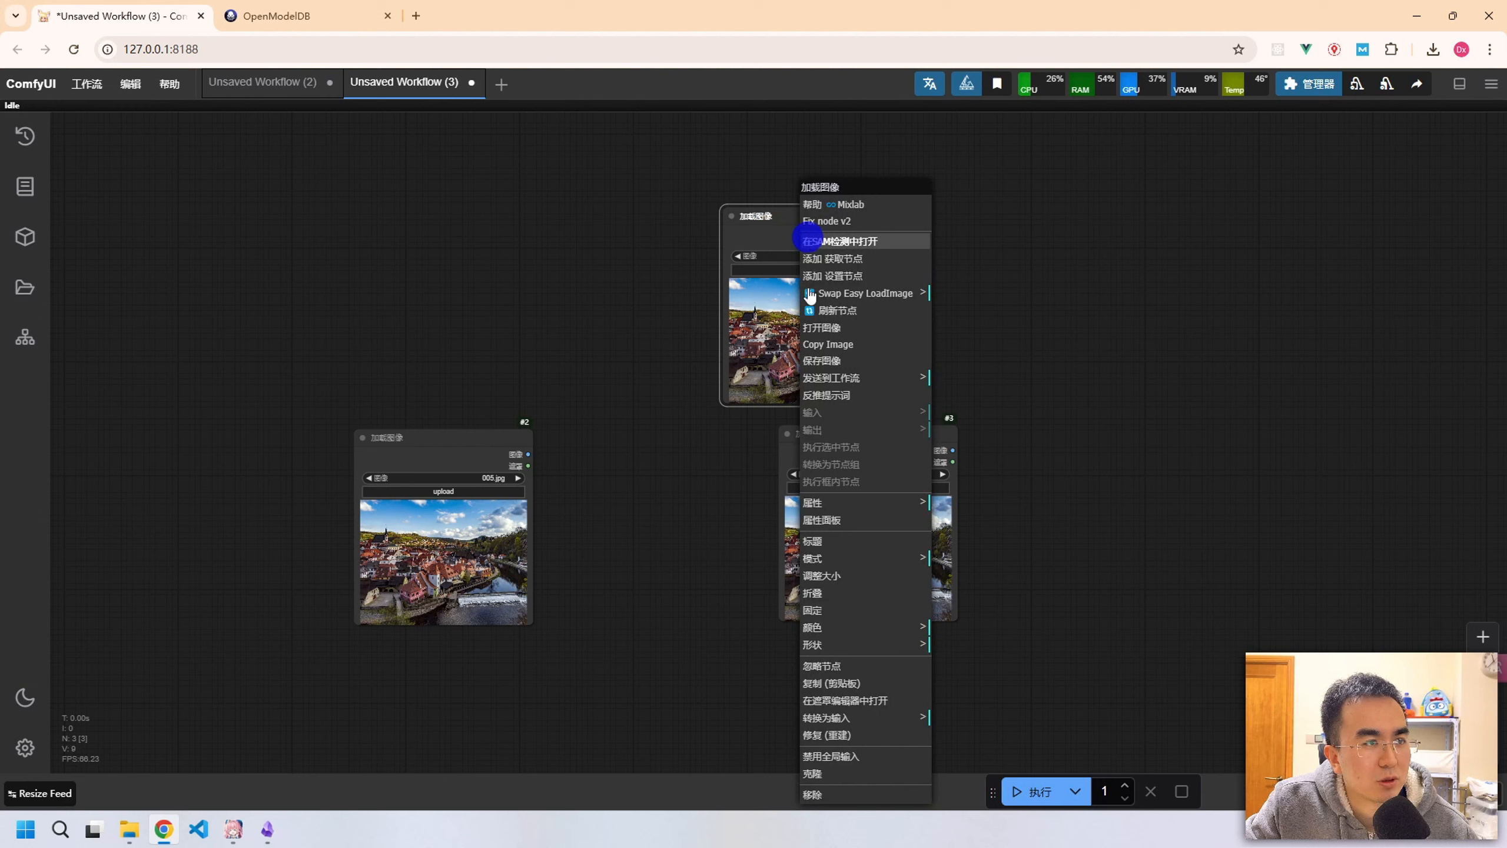
click(846, 794)
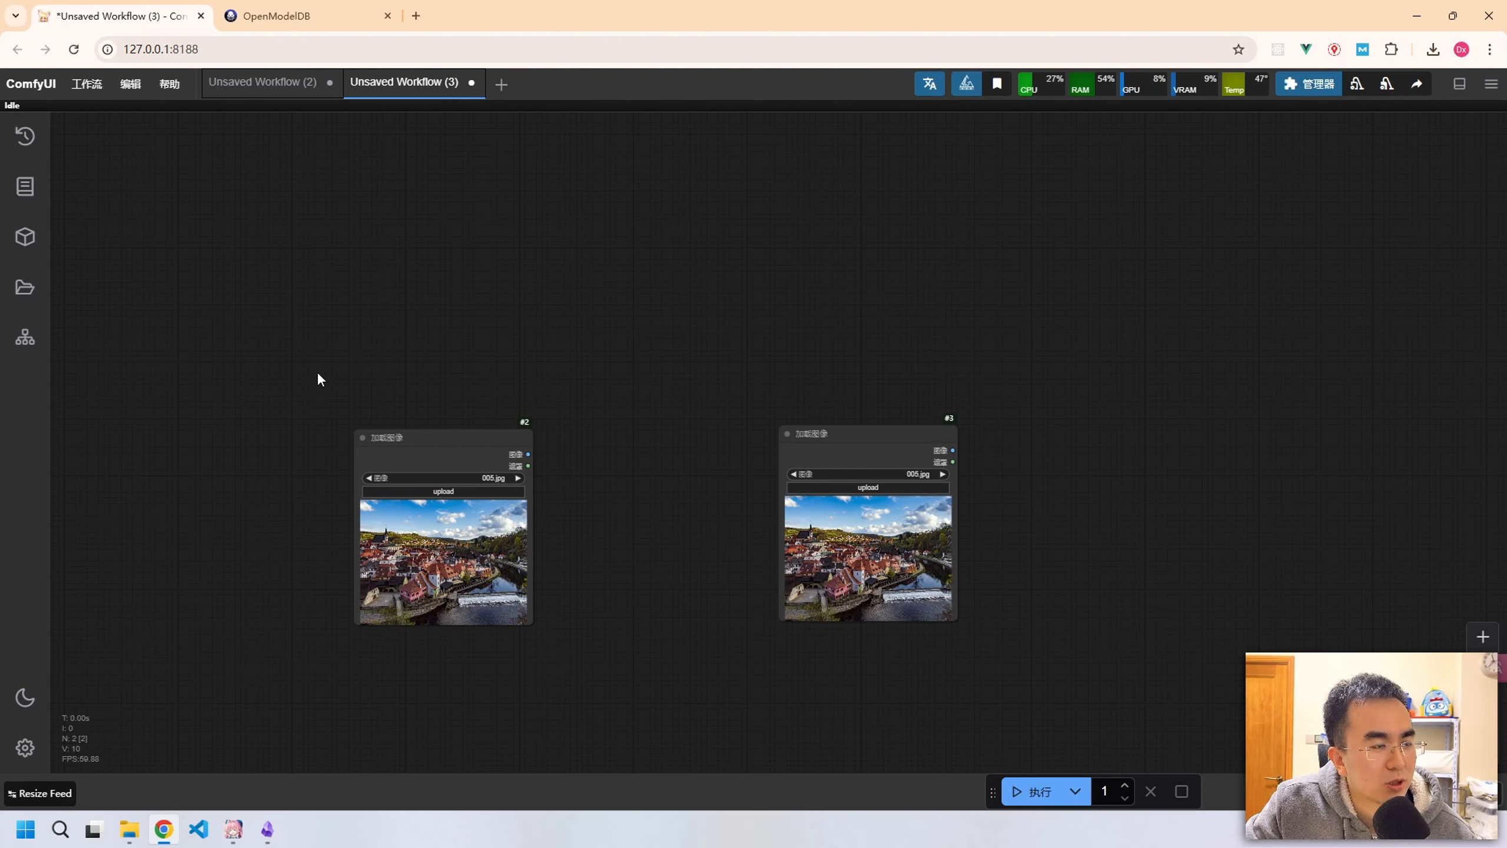
Select the two remaining 加载图像 nodes together and delete them.
drag(319, 367, 446, 309)
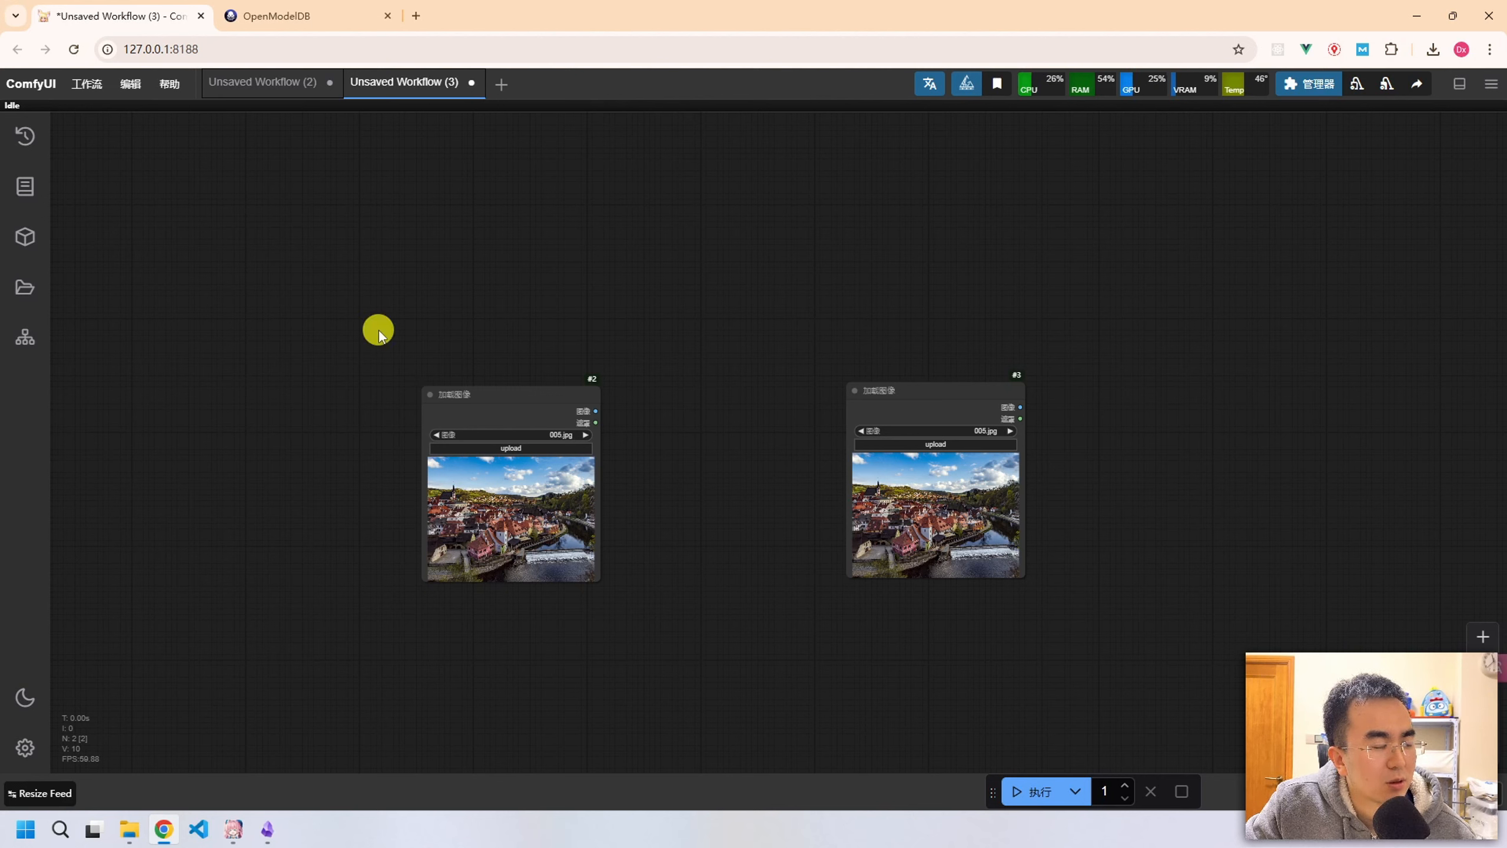
drag(378, 328, 1098, 661)
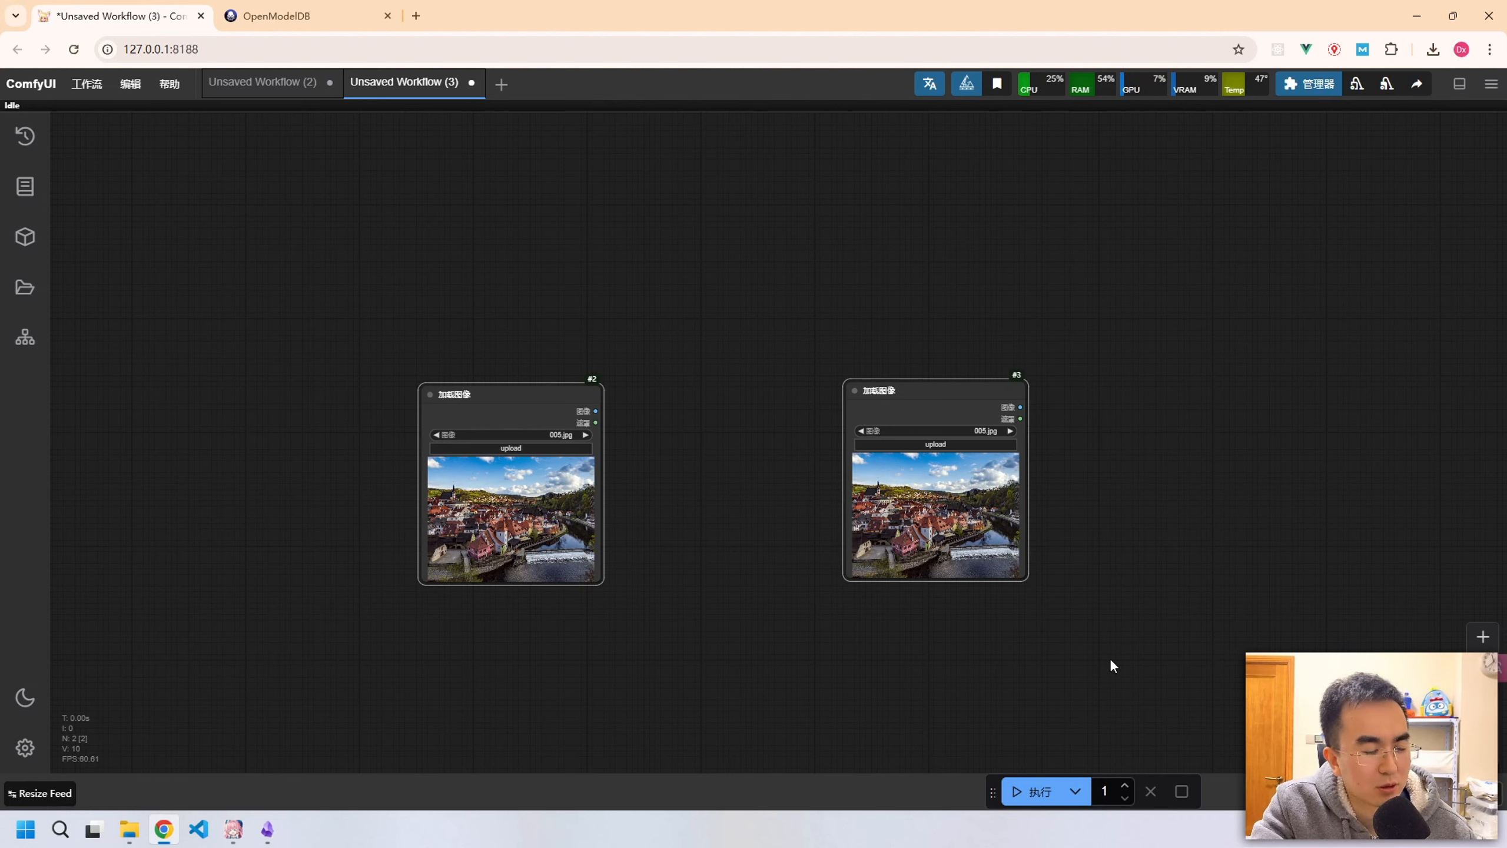
key(Delete)
Add a new 加载图像 node to the cleared canvas and move it slightly to the left.
double_click(539, 281)
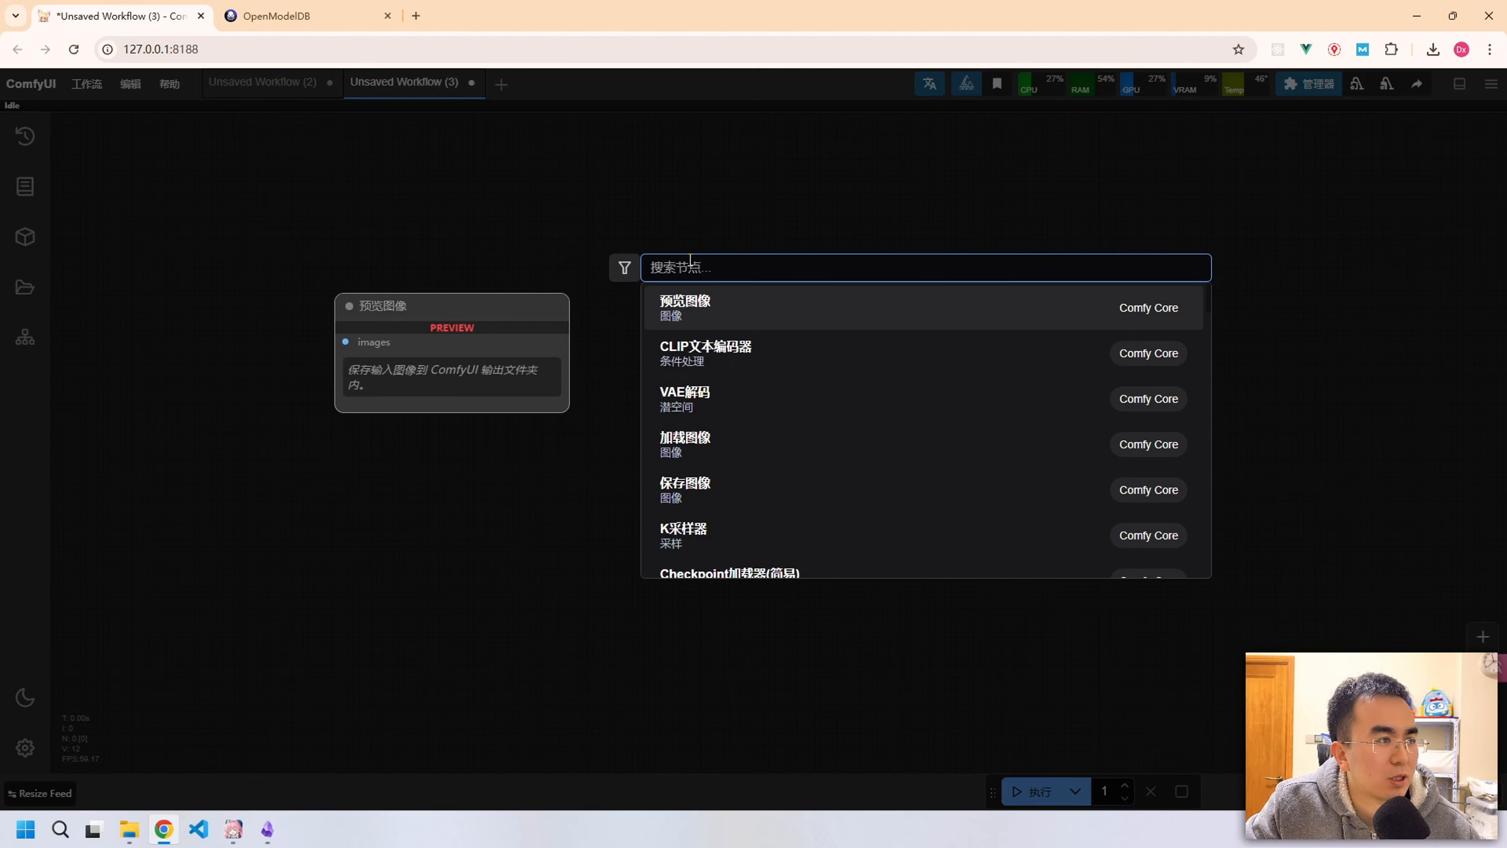
click(740, 442)
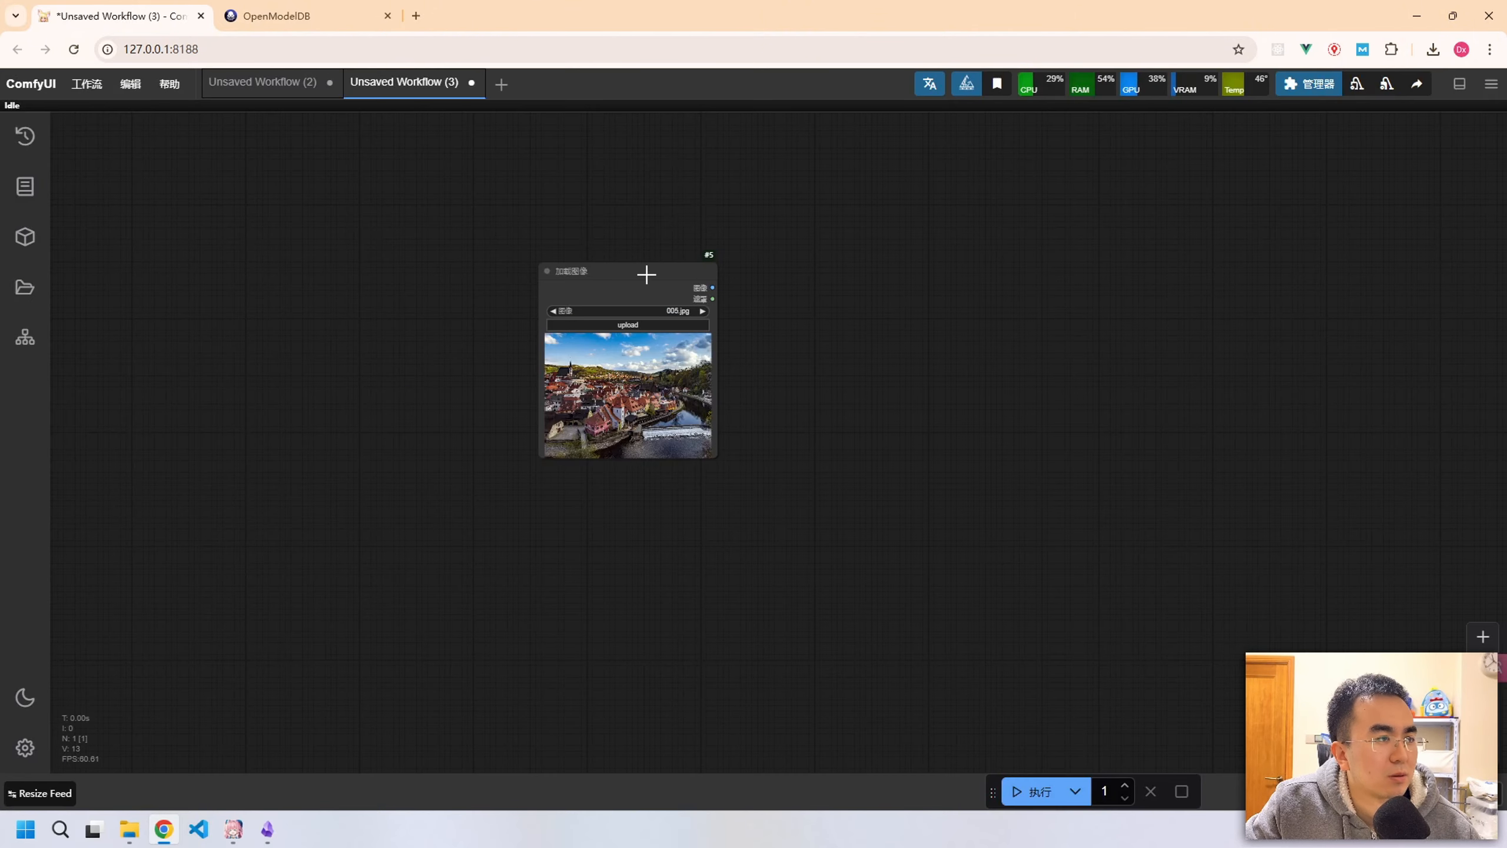
click(626, 275)
drag(625, 274, 550, 281)
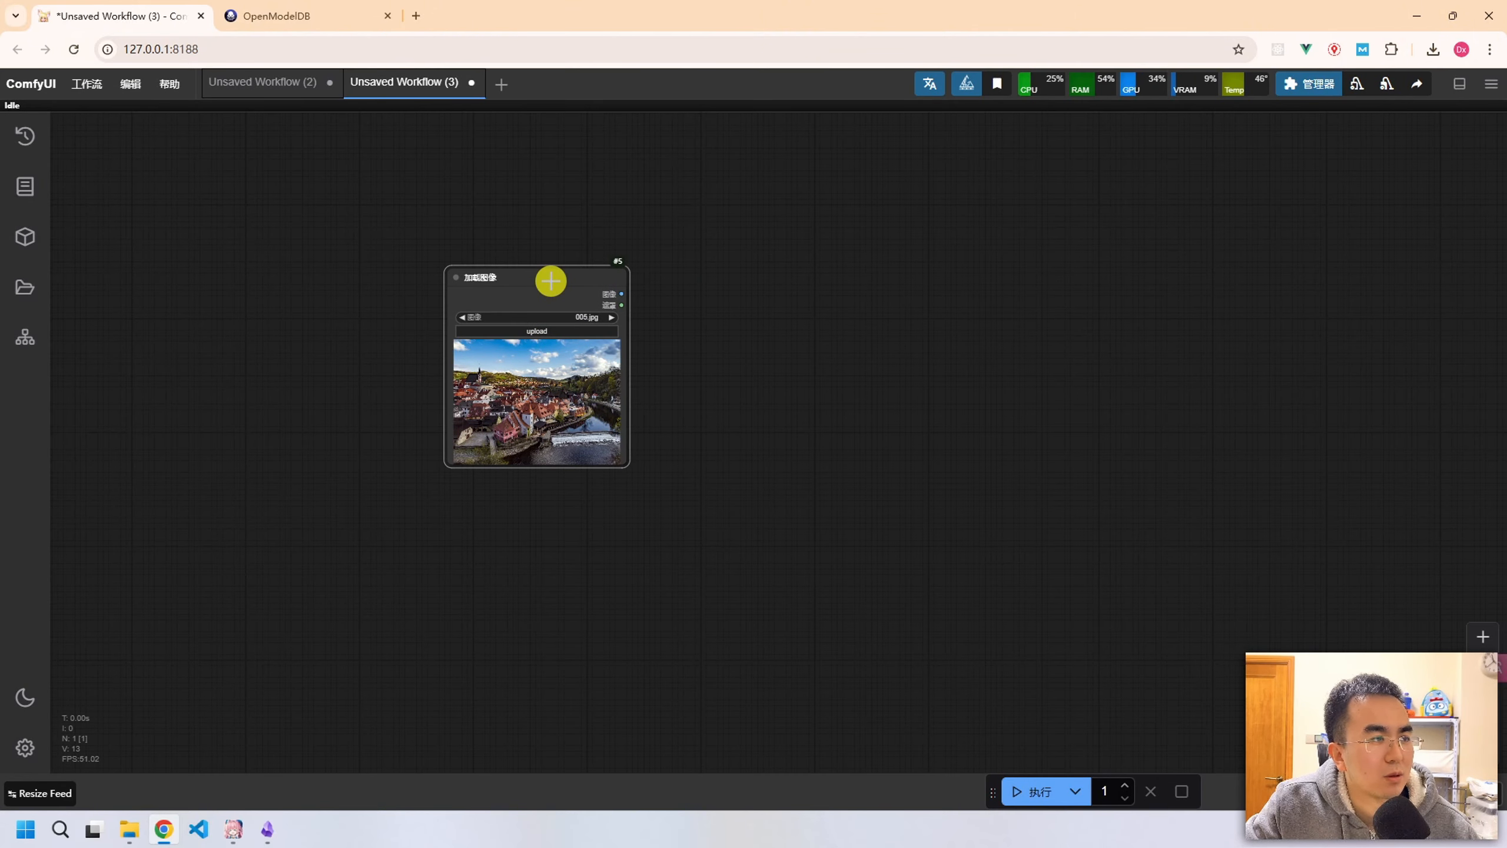
Open the title of the 加载图像 node for editing and accept it with the same name.
scroll(584, 236, up, 3)
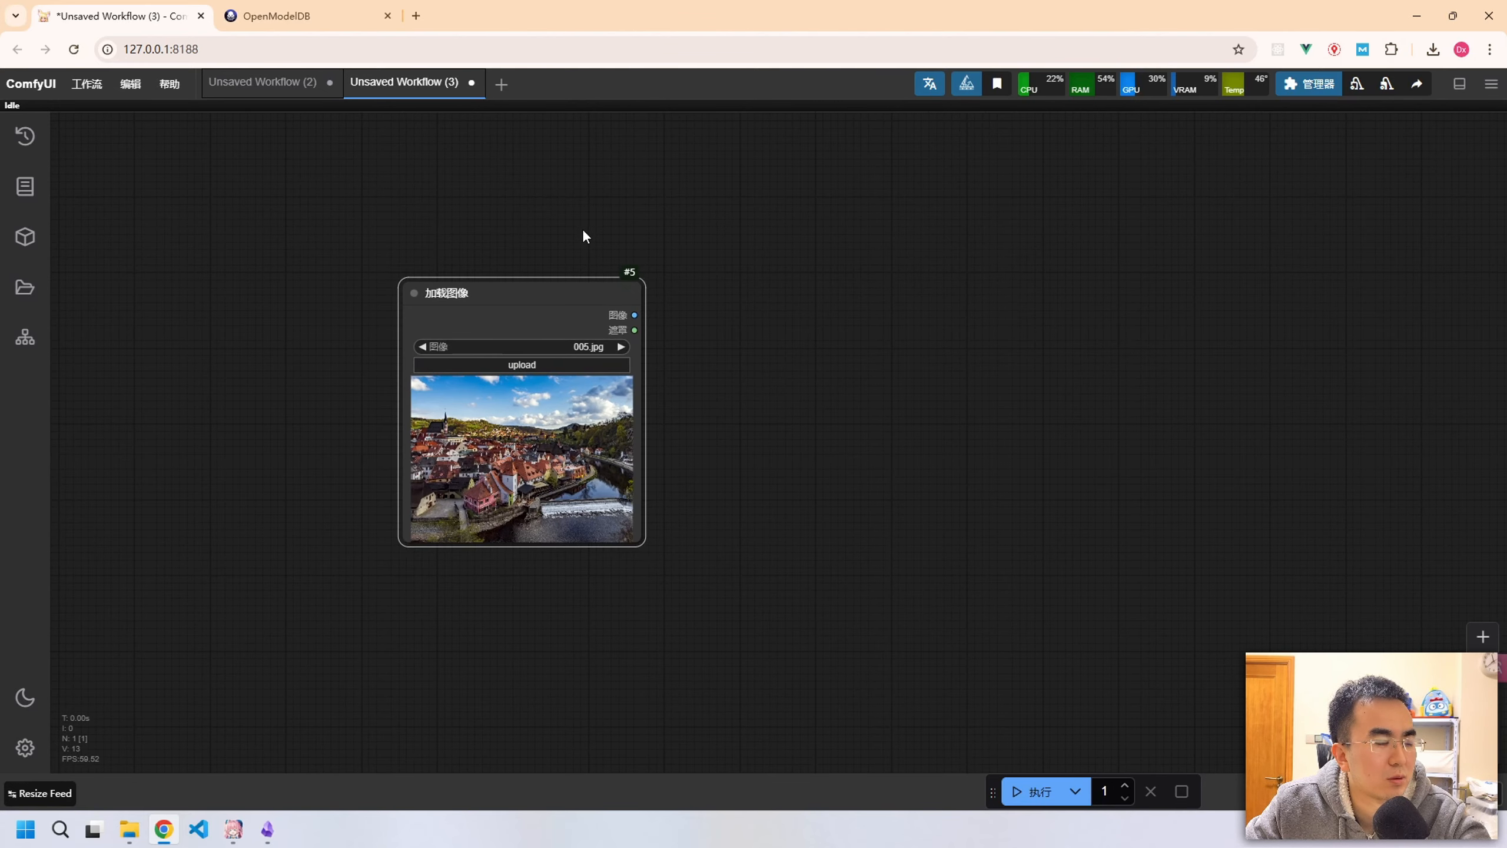
scroll(583, 231, up, 2)
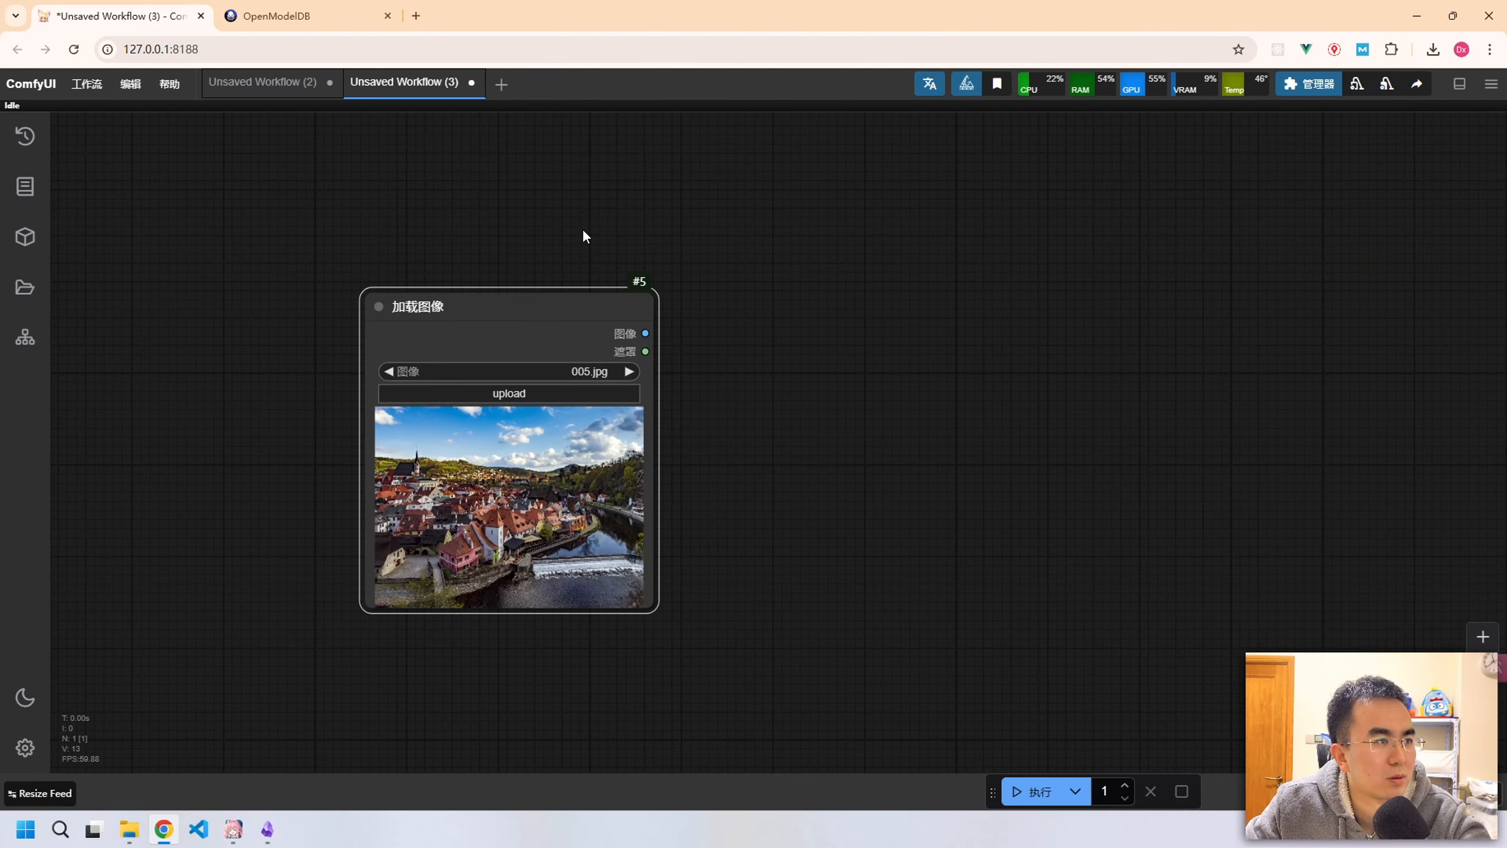
scroll(583, 236, down, 2)
scroll(584, 236, up, 2)
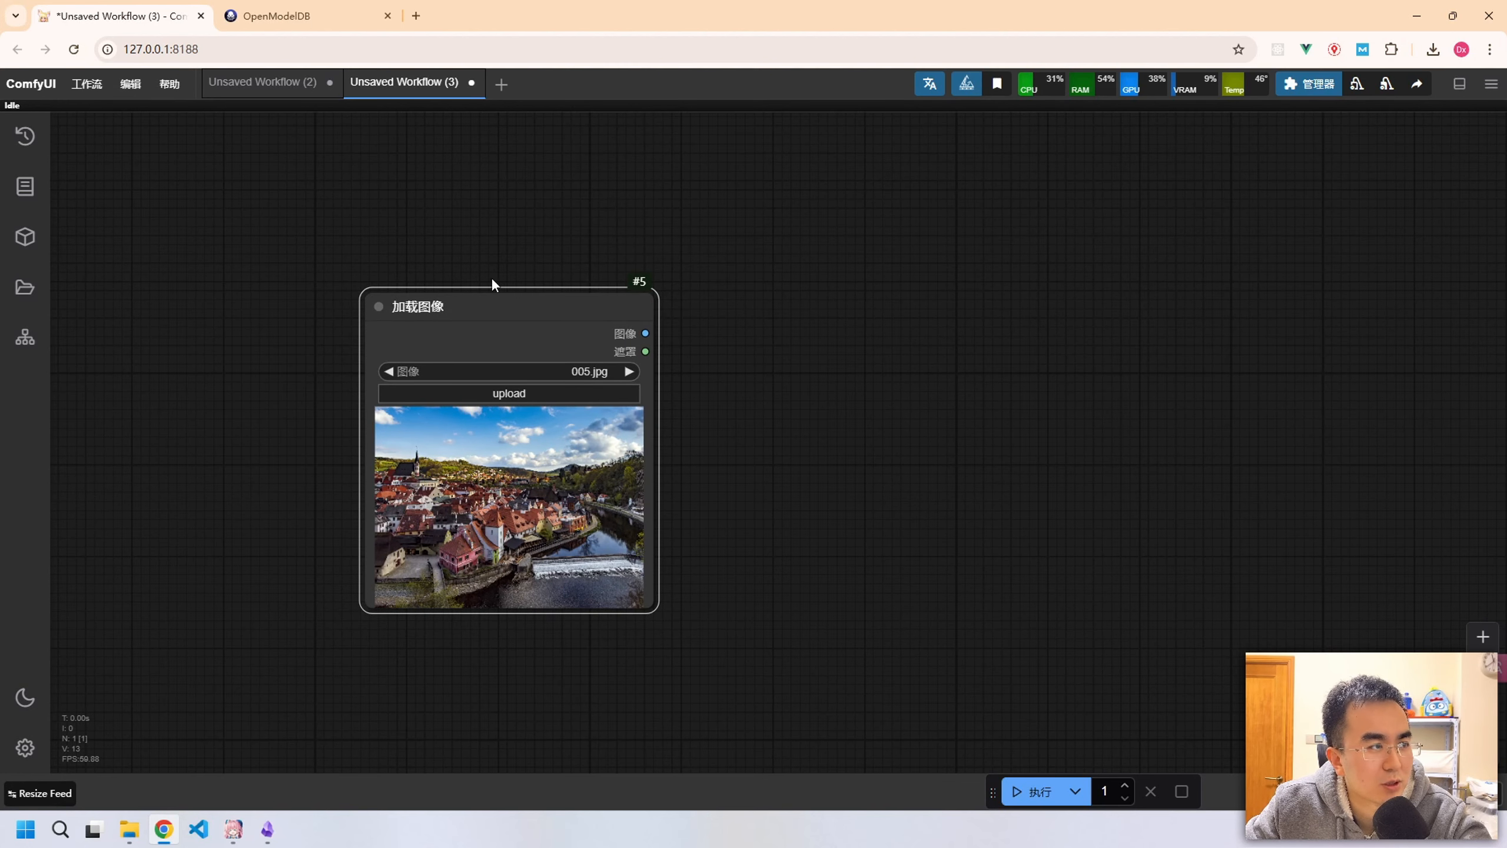
double_click(438, 305)
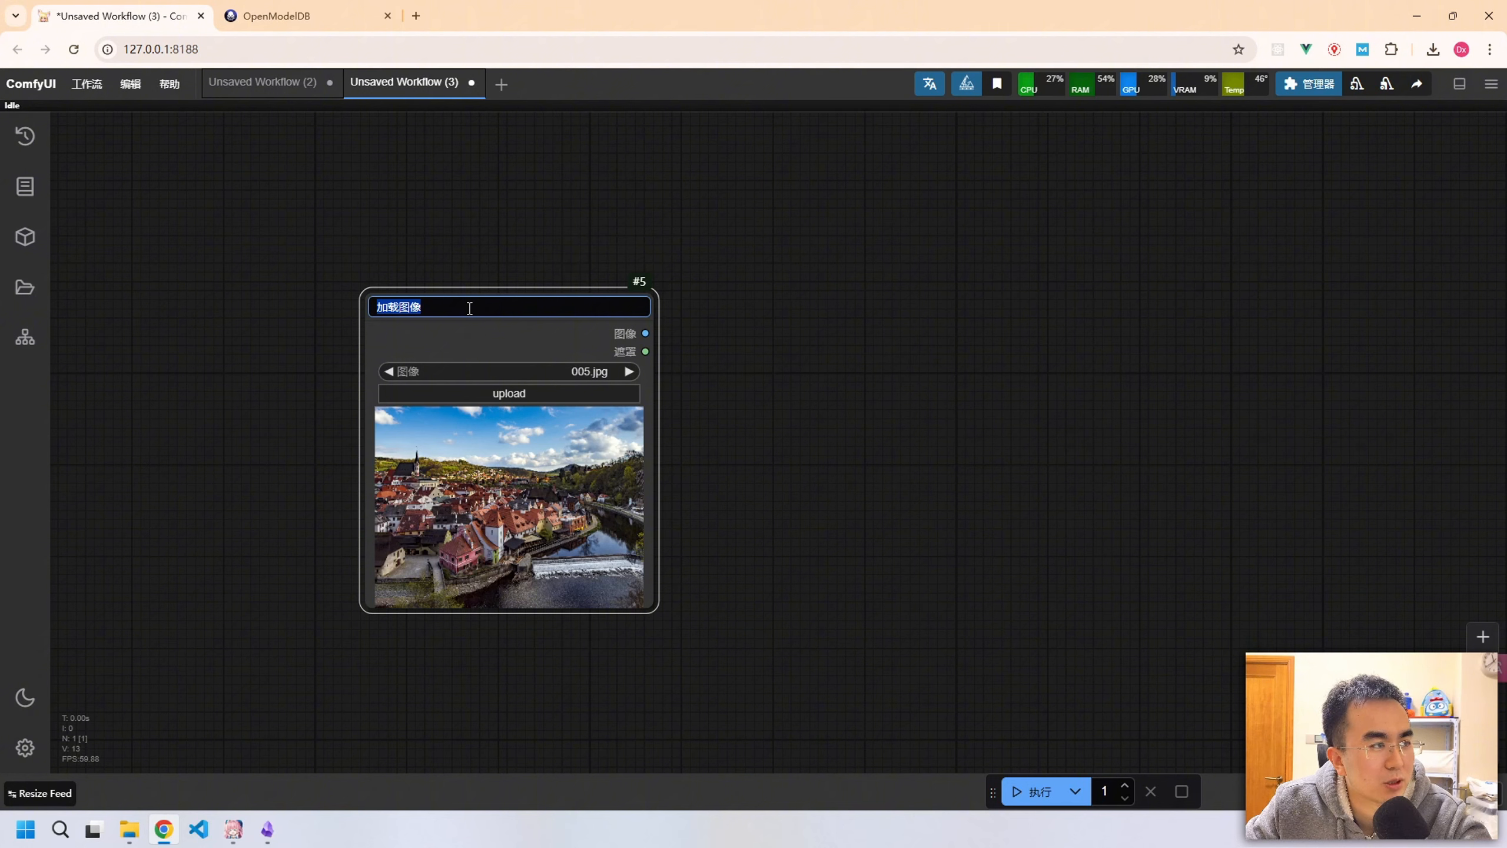
key(Return)
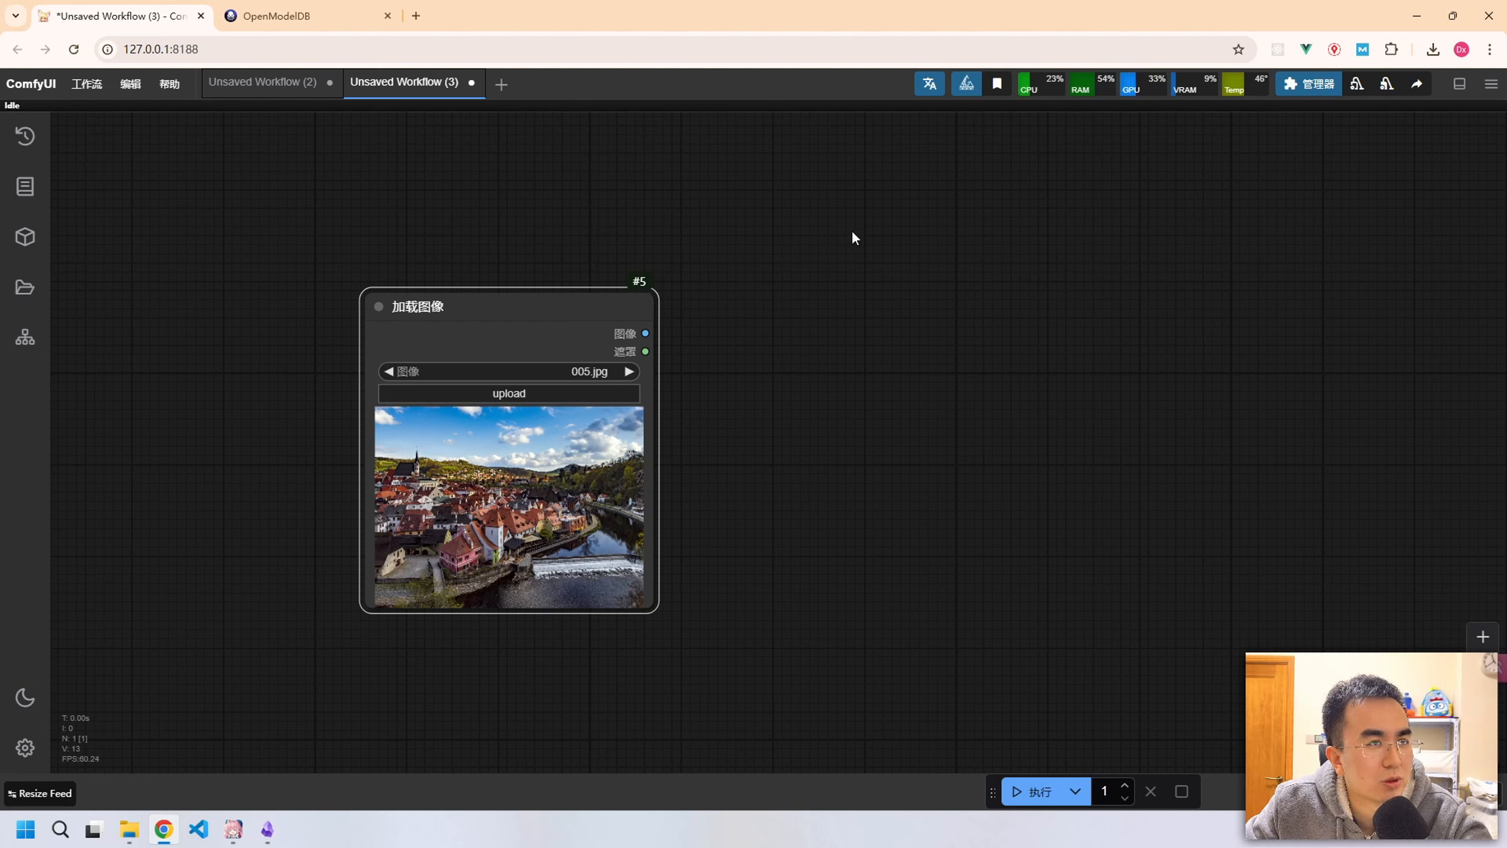
Add a 随机提示词 node from the 提示词 group of Mixlab节点 to the empty canvas and delete it again.
right_click(883, 205)
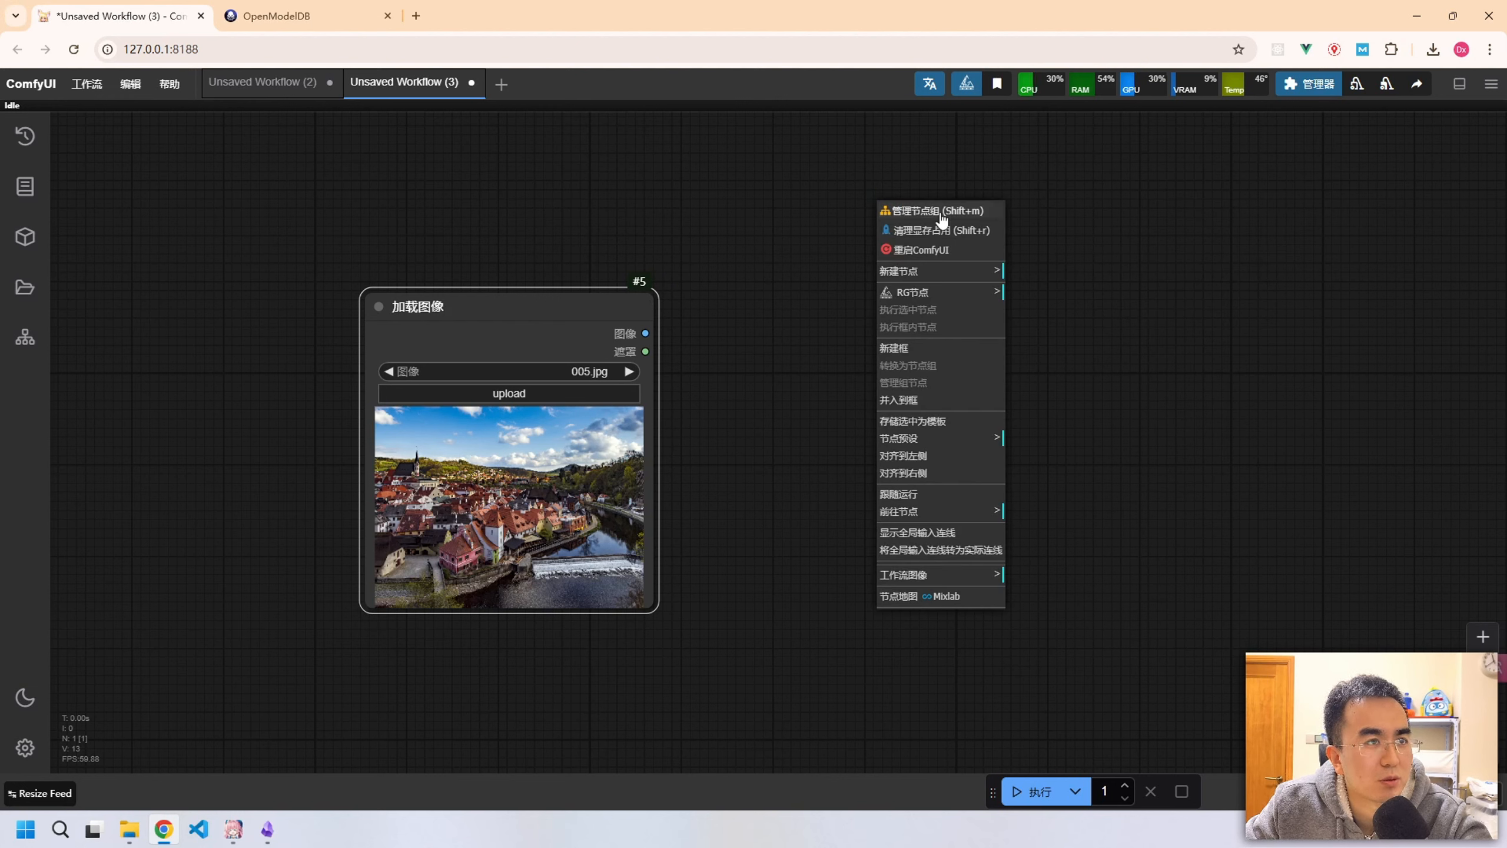
click(950, 272)
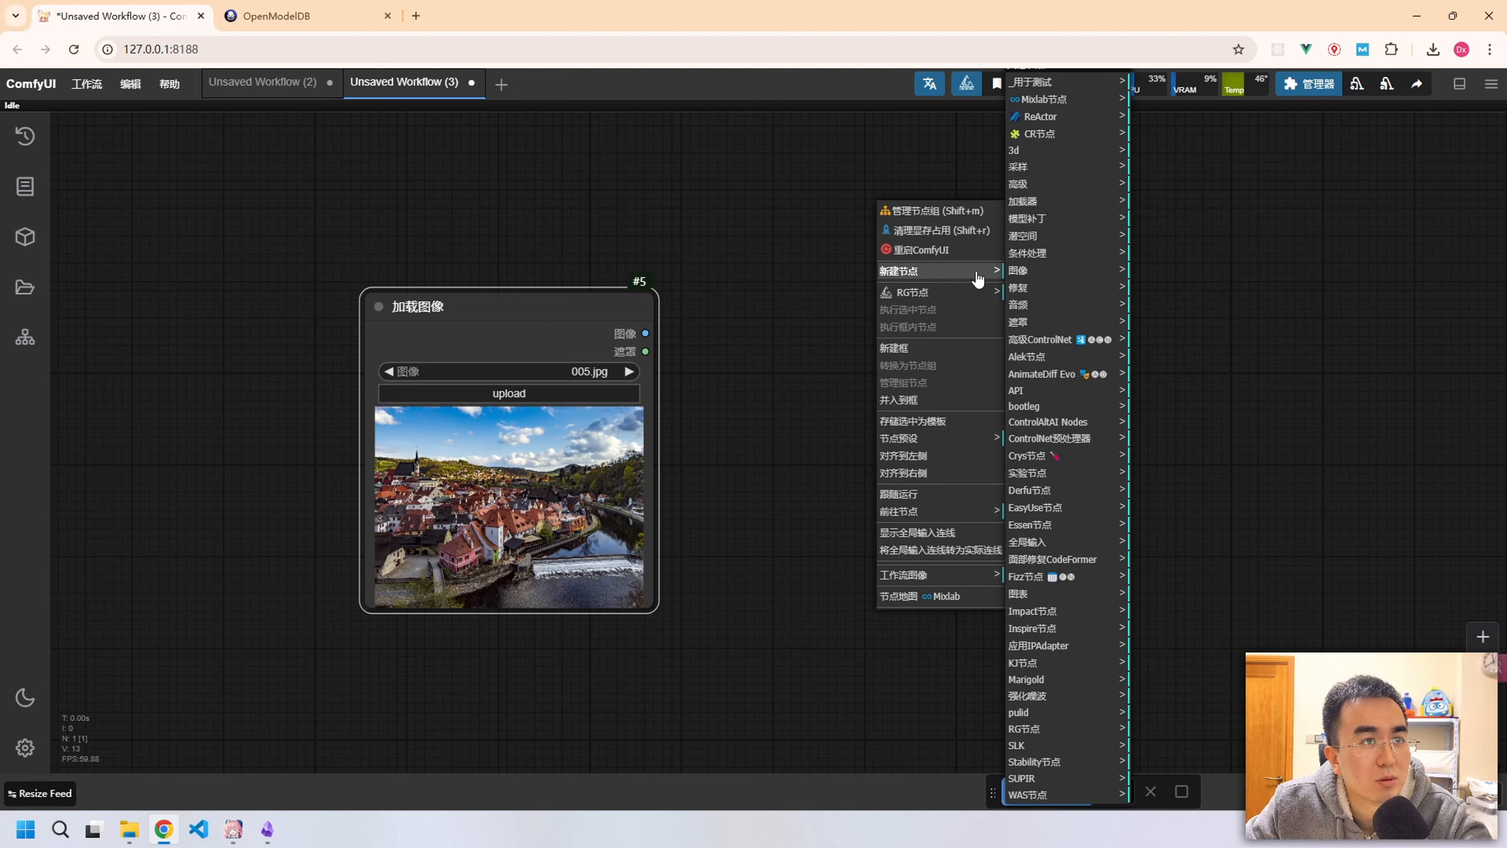
click(1101, 100)
click(1180, 291)
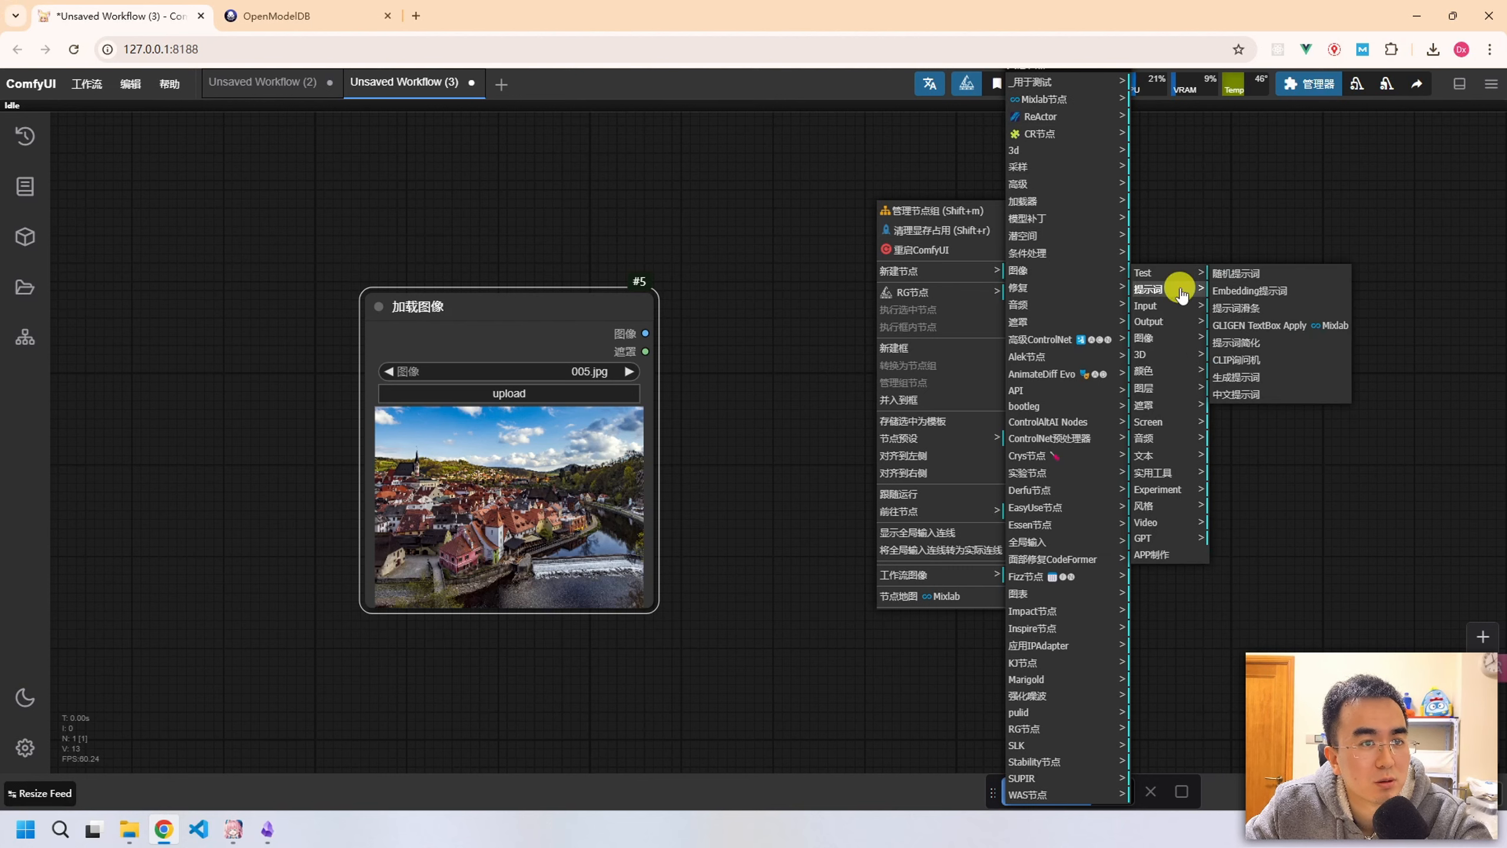
click(1237, 275)
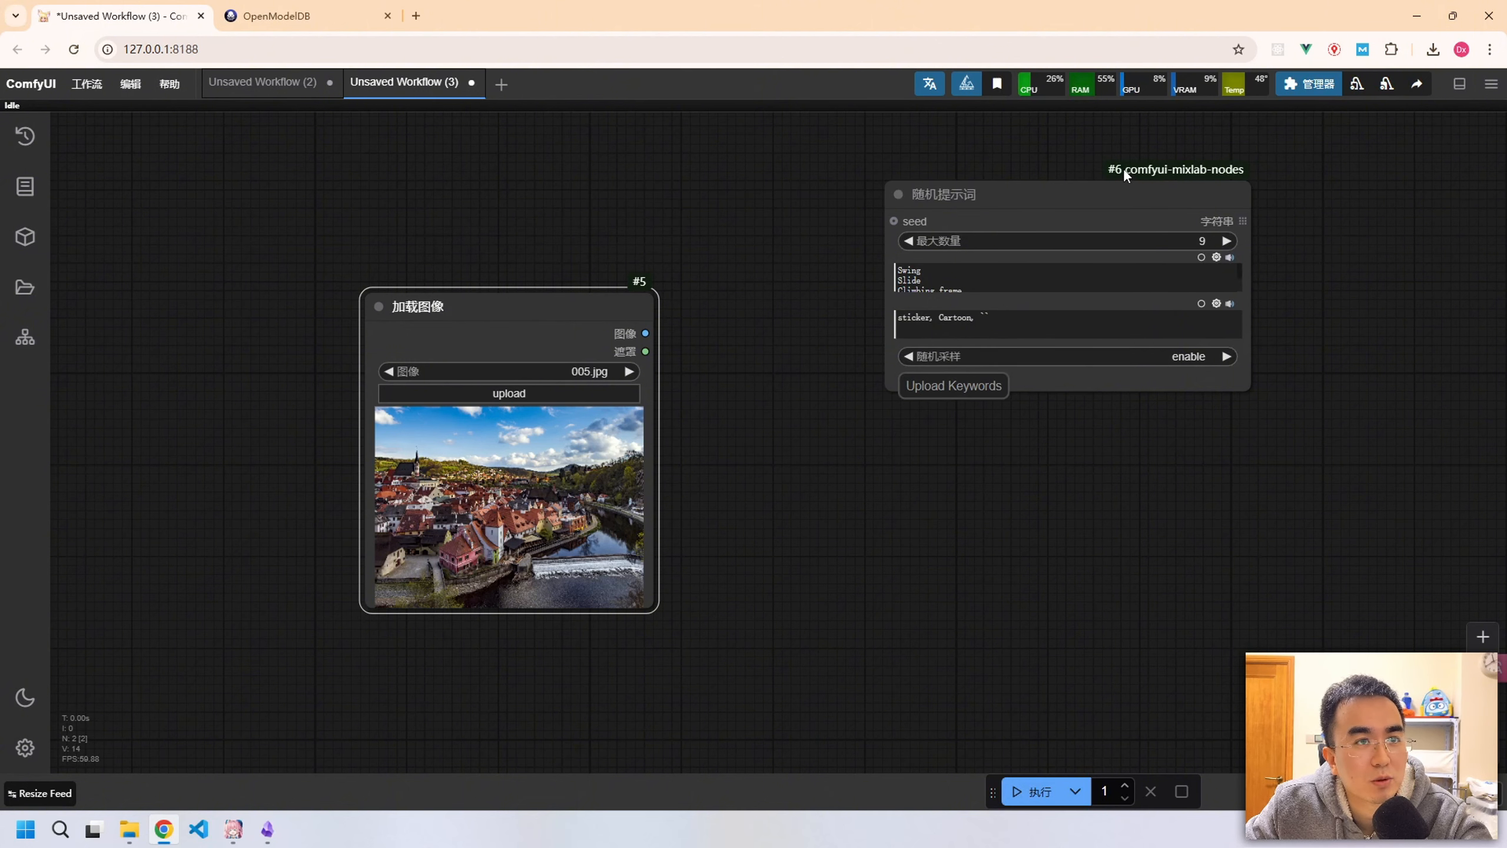
drag(1123, 167, 1108, 186)
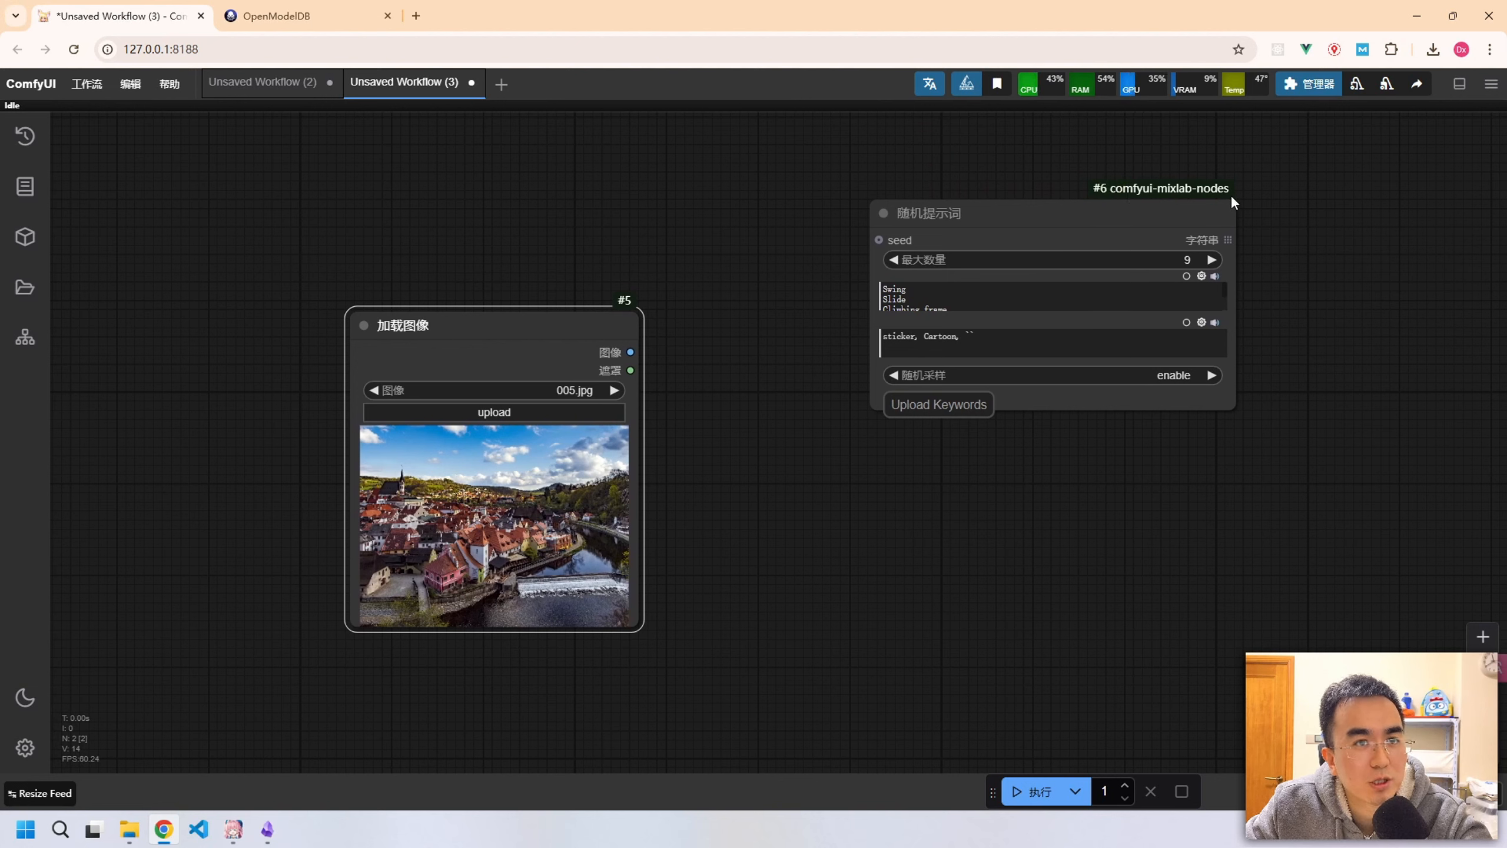
key(Delete)
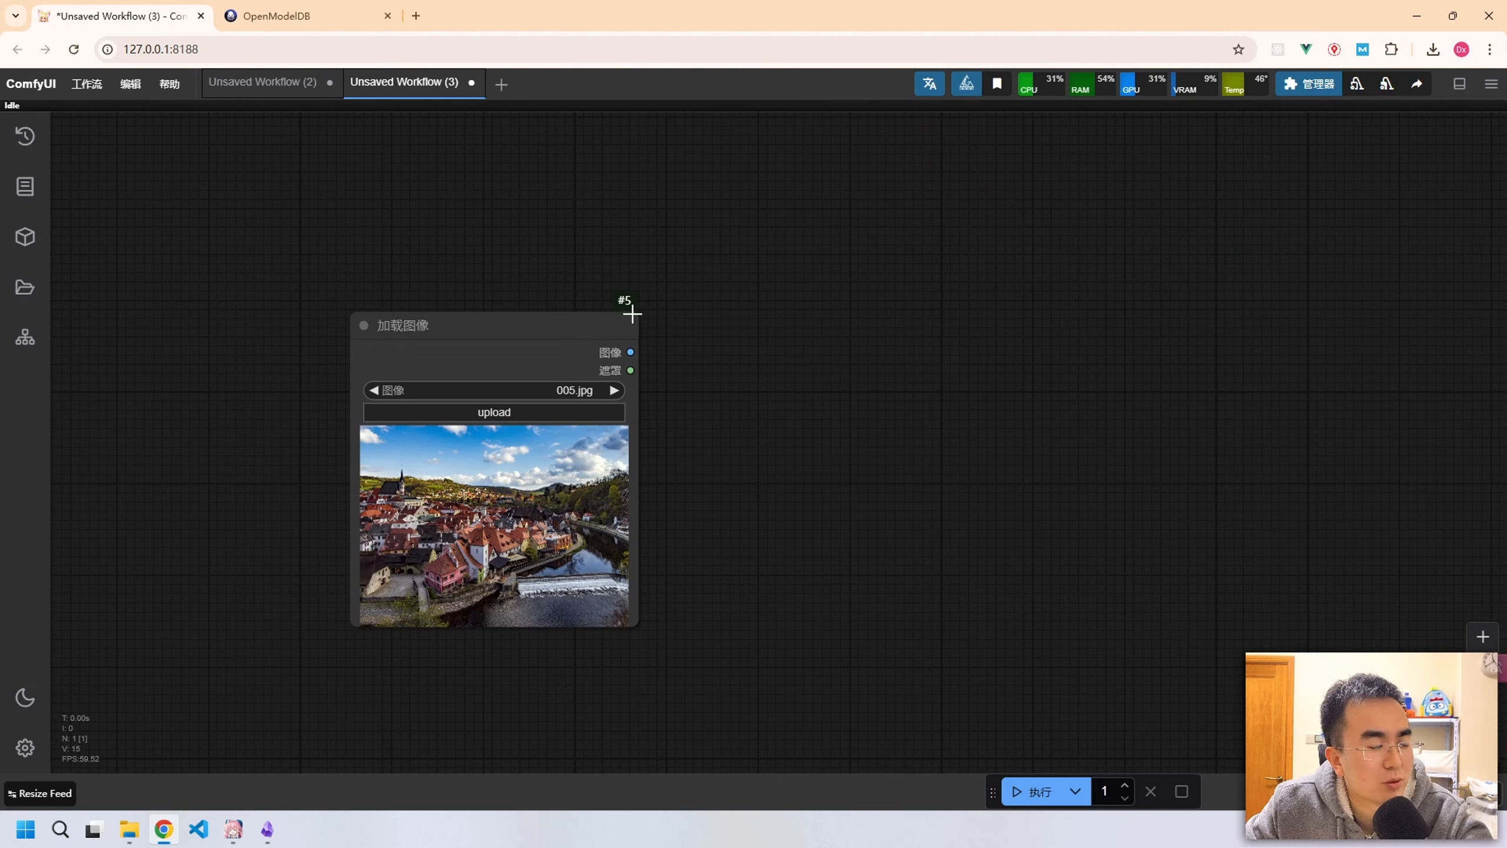
From the 图像 output of the 加载图像 node, add a connected 图像通过模型放大 node from the 图像 放大 category and align it with that output.
drag(589, 325, 599, 286)
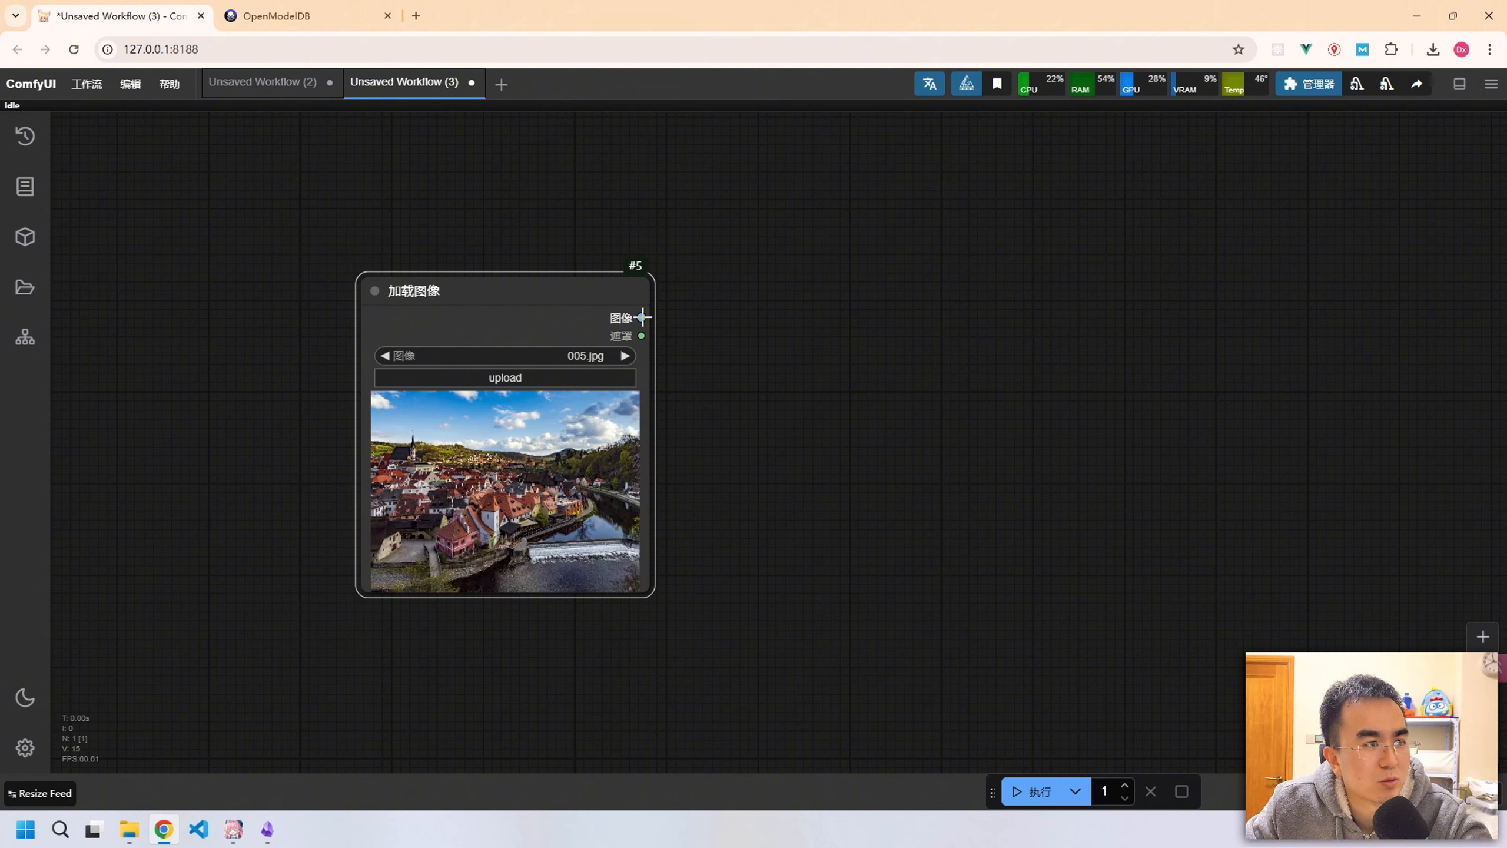
drag(642, 317, 786, 323)
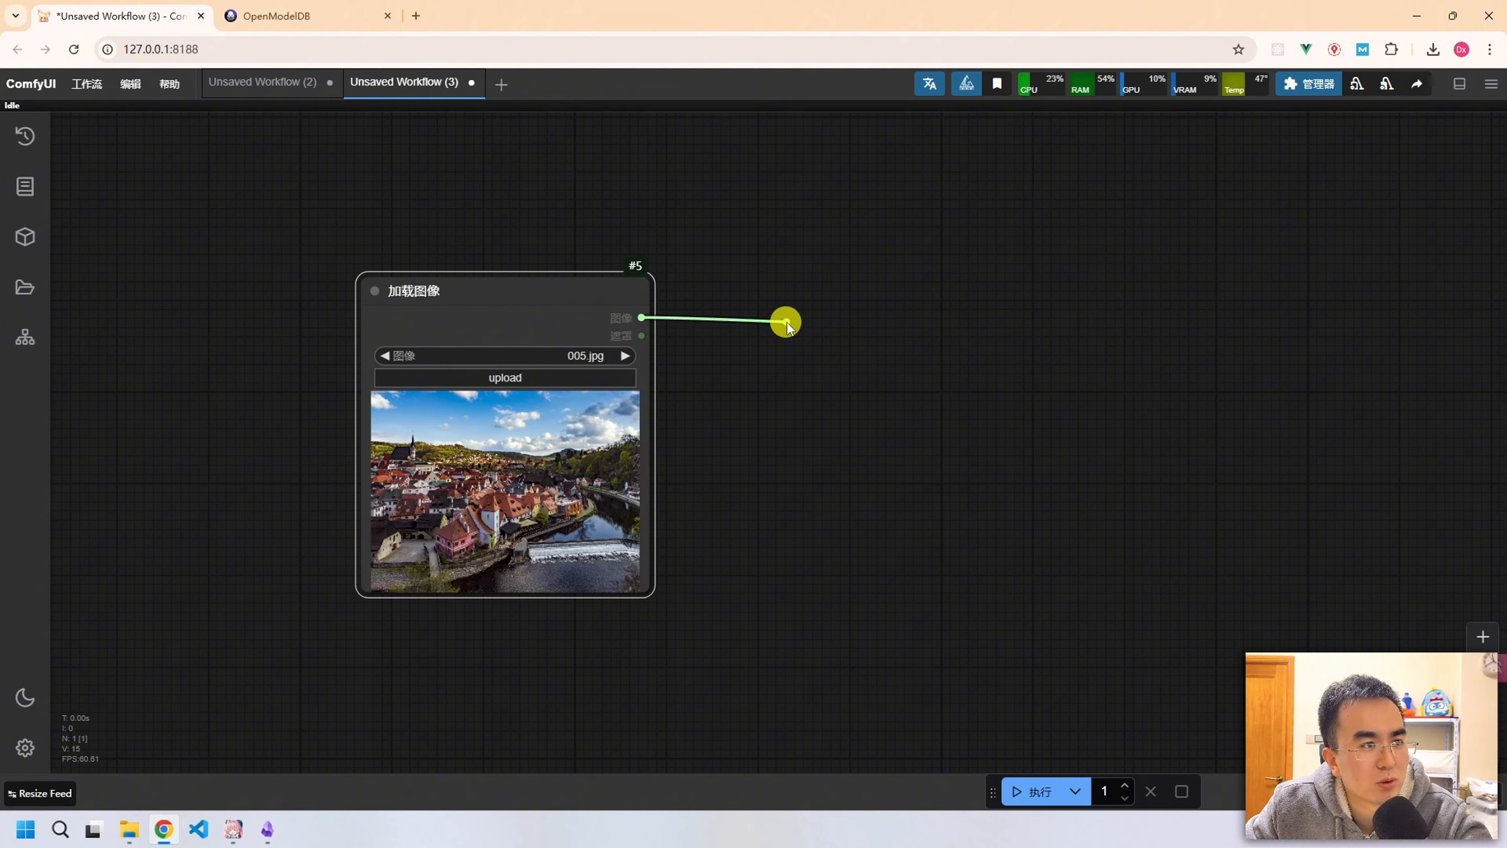
drag(786, 324, 784, 306)
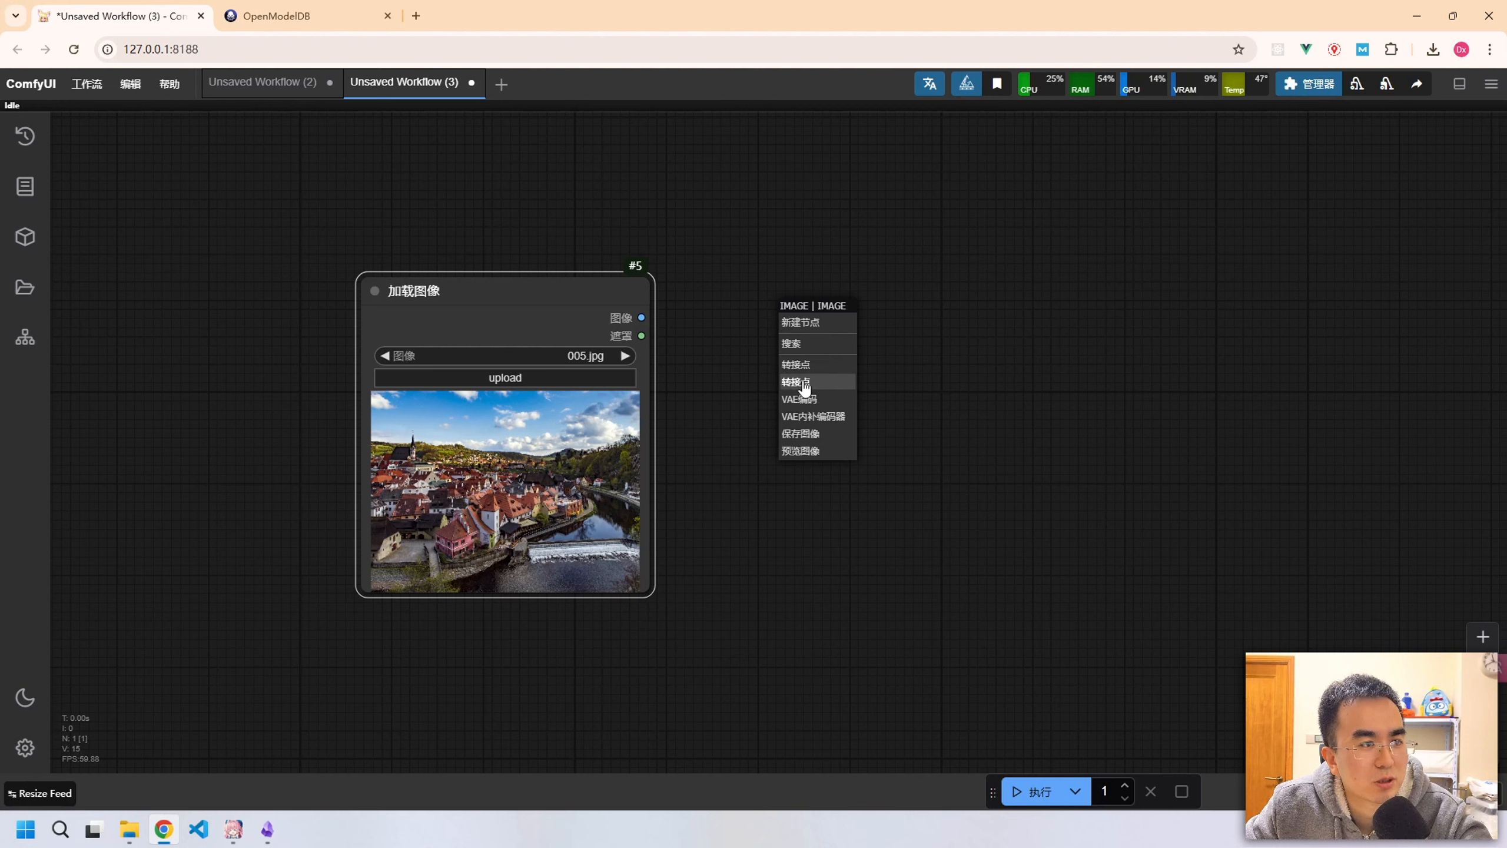
click(820, 324)
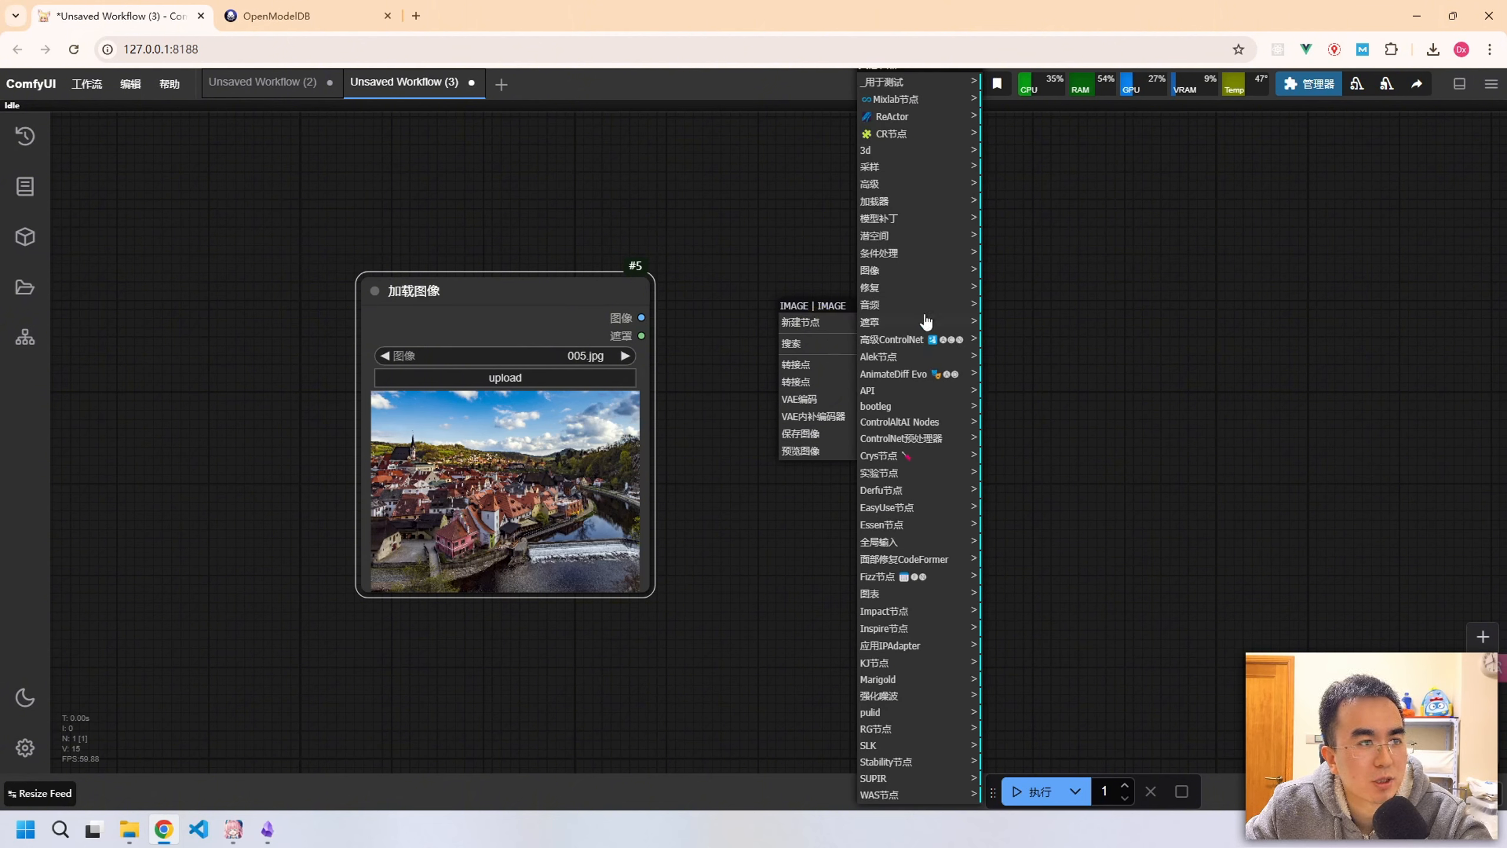
click(935, 274)
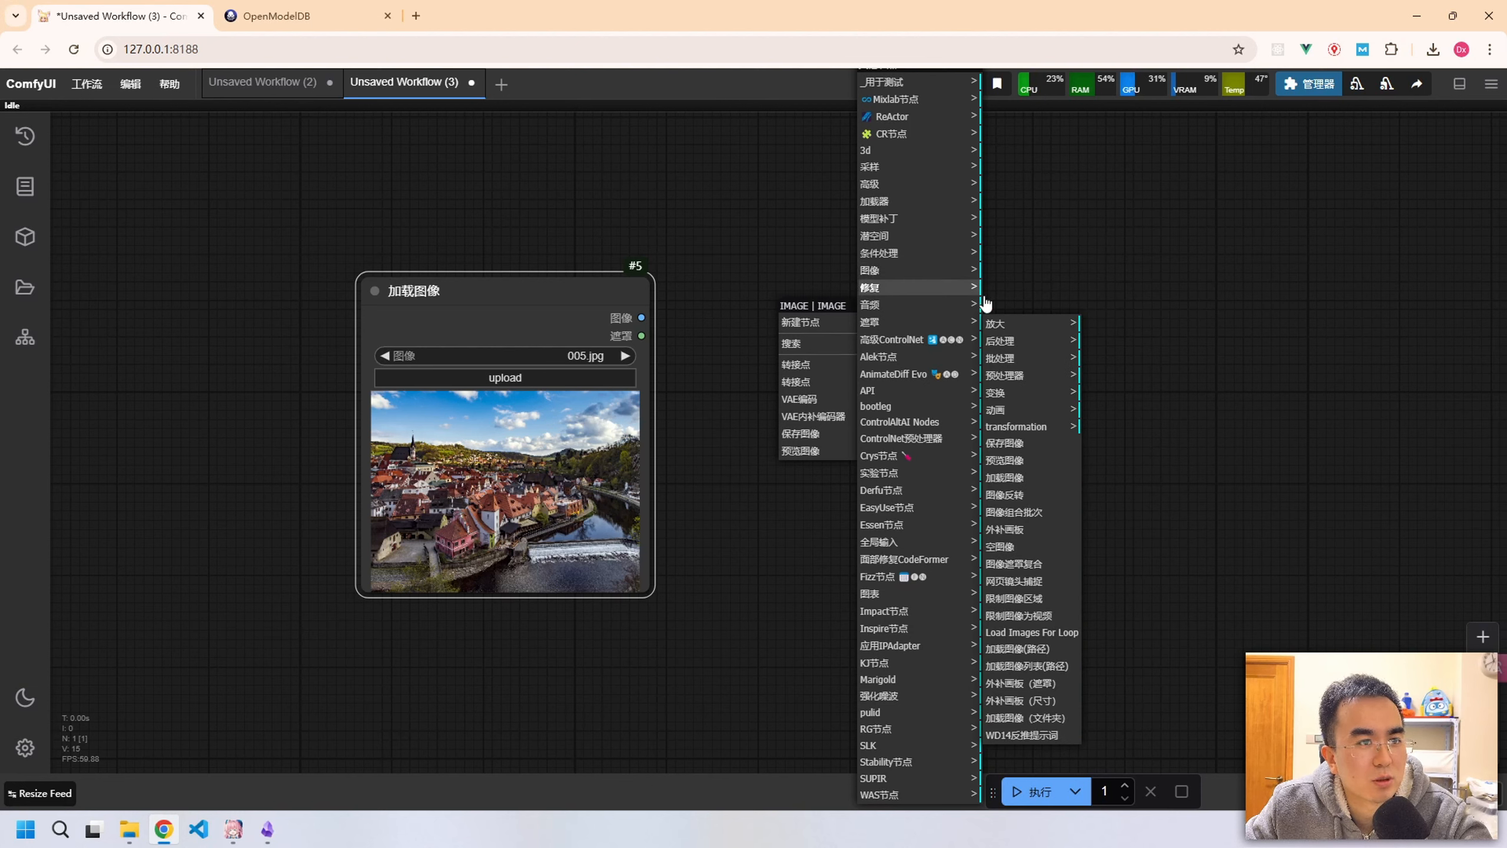
click(1007, 326)
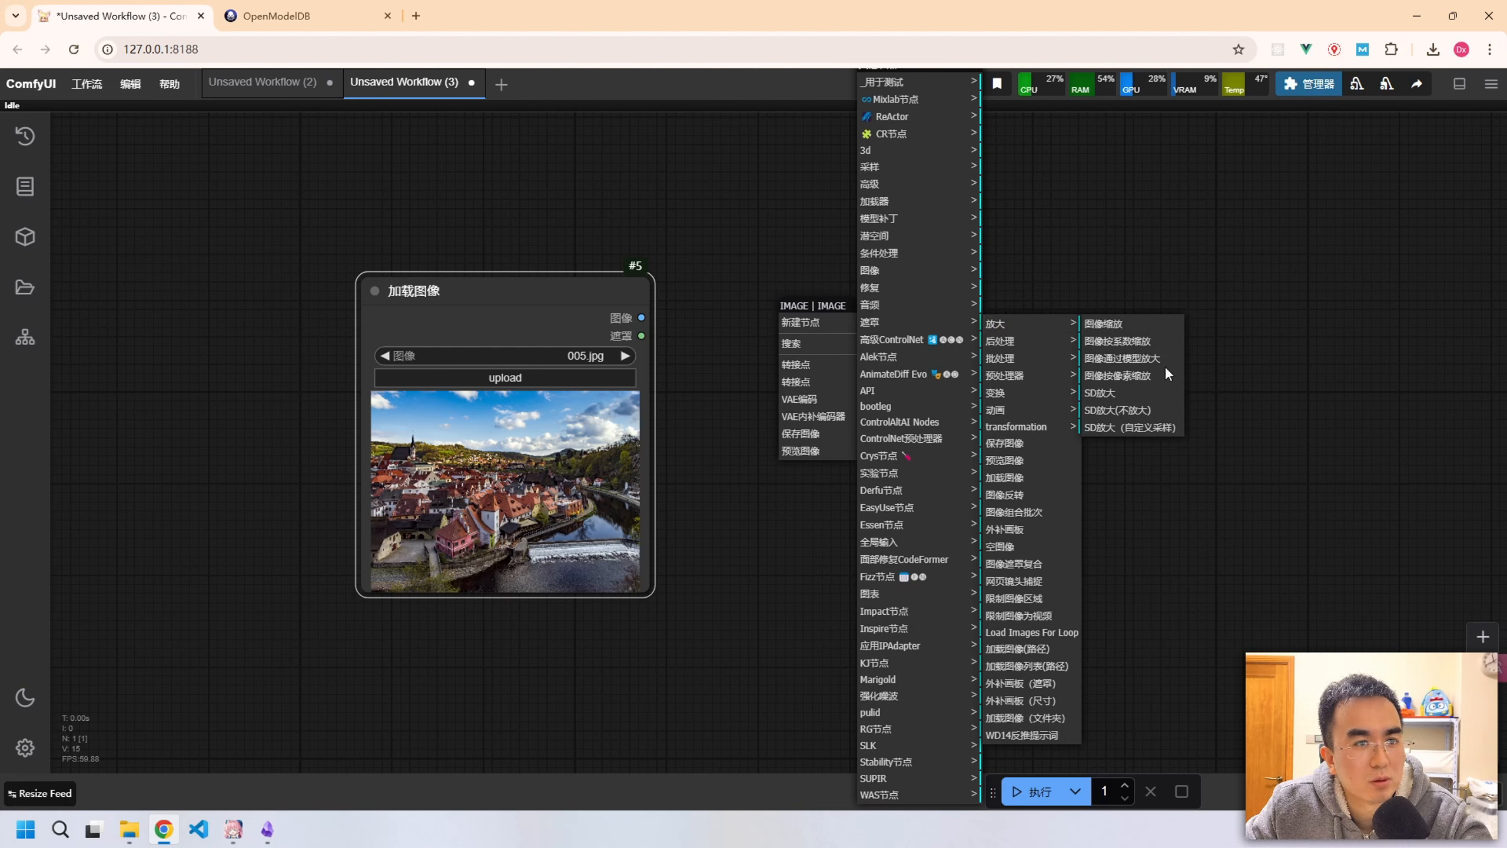
click(1135, 366)
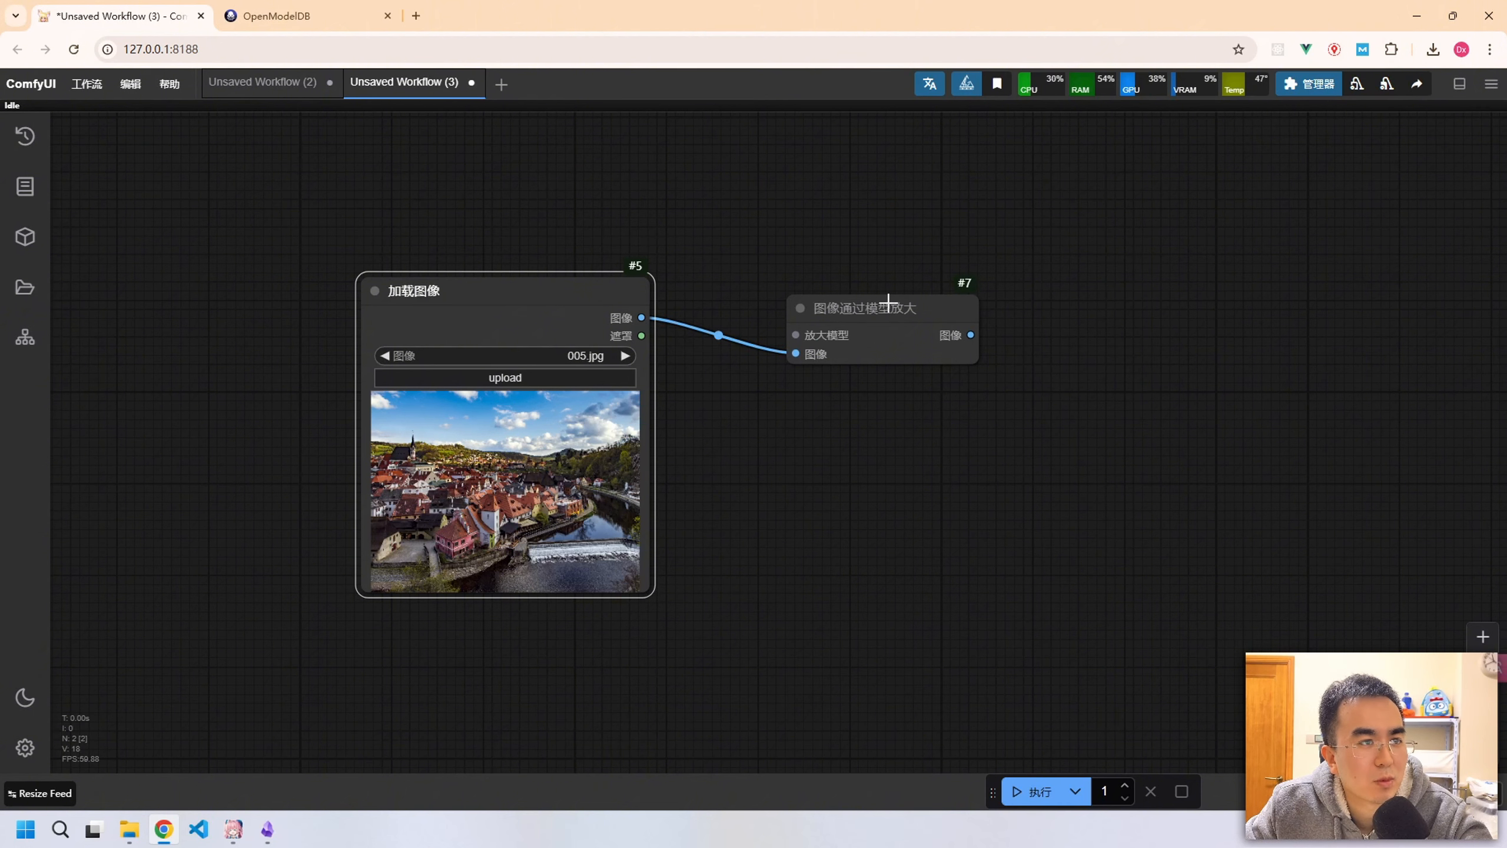
drag(895, 348, 896, 315)
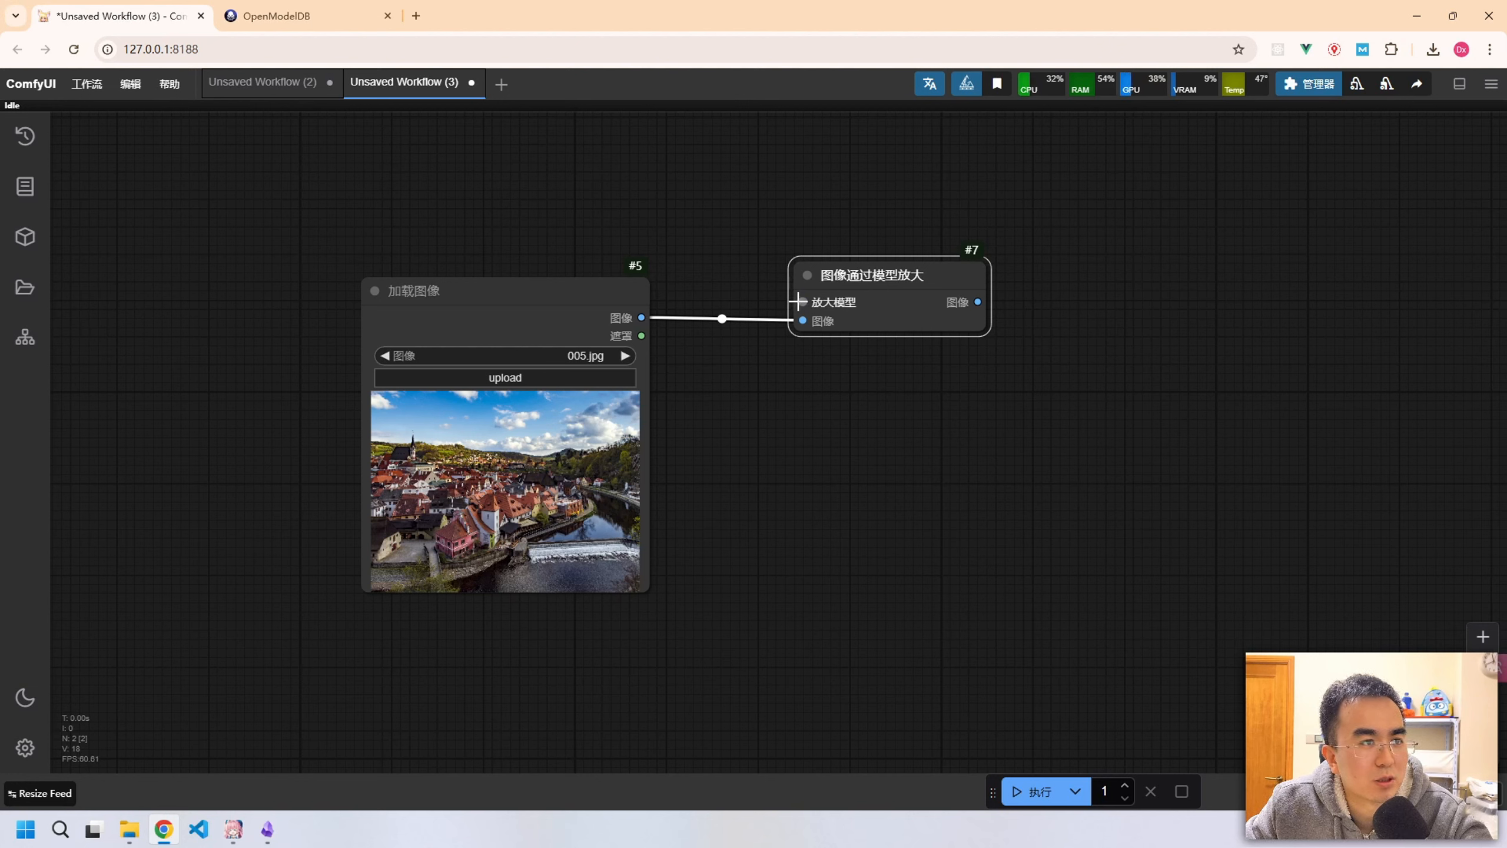
Add a 放大模型加载器 node connected to the 放大模型 input and place it above the other nodes.
drag(802, 302, 717, 201)
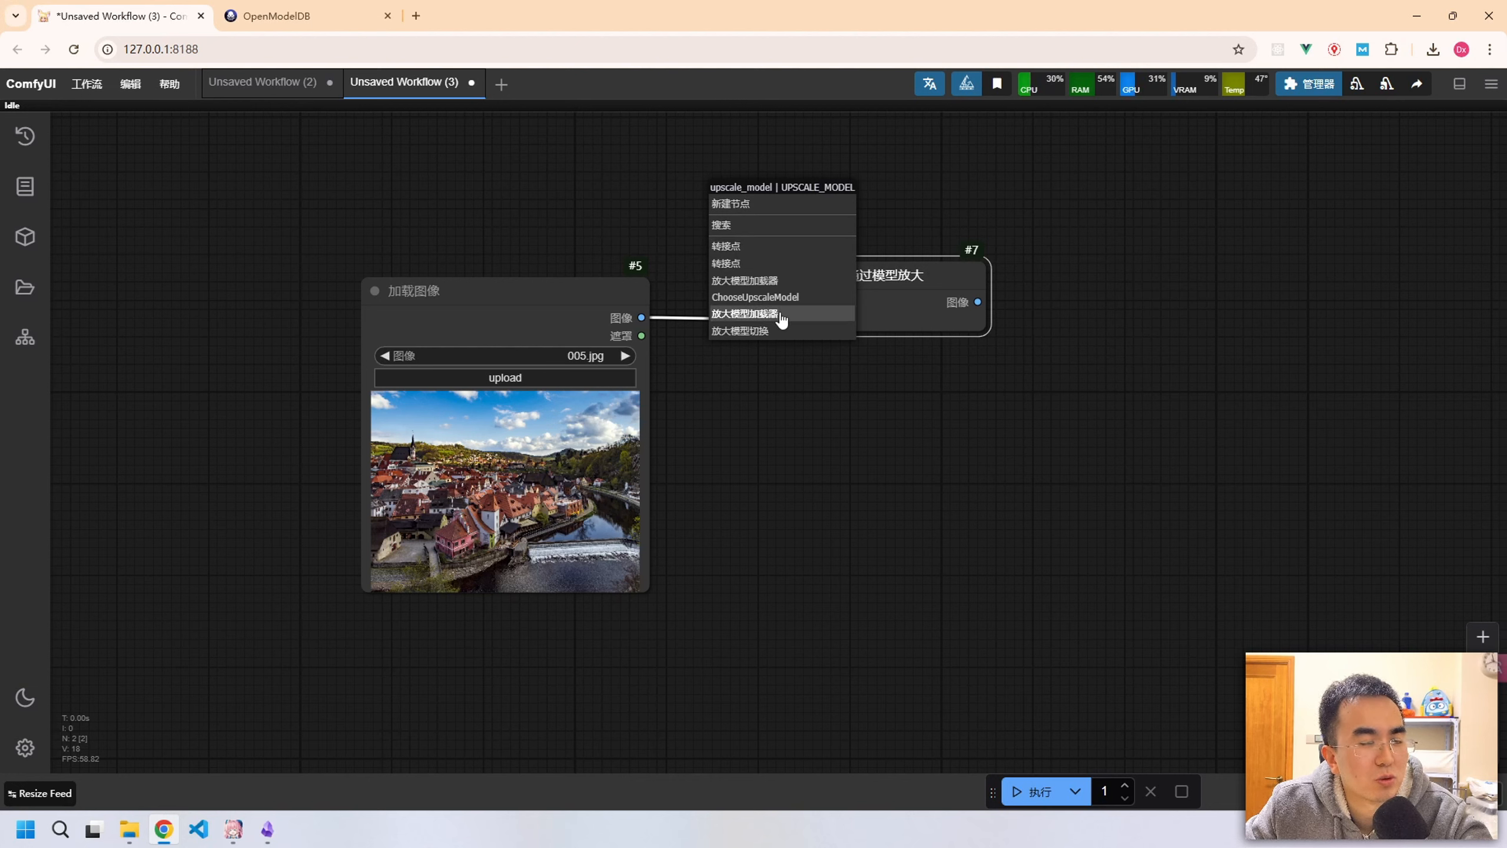
click(794, 283)
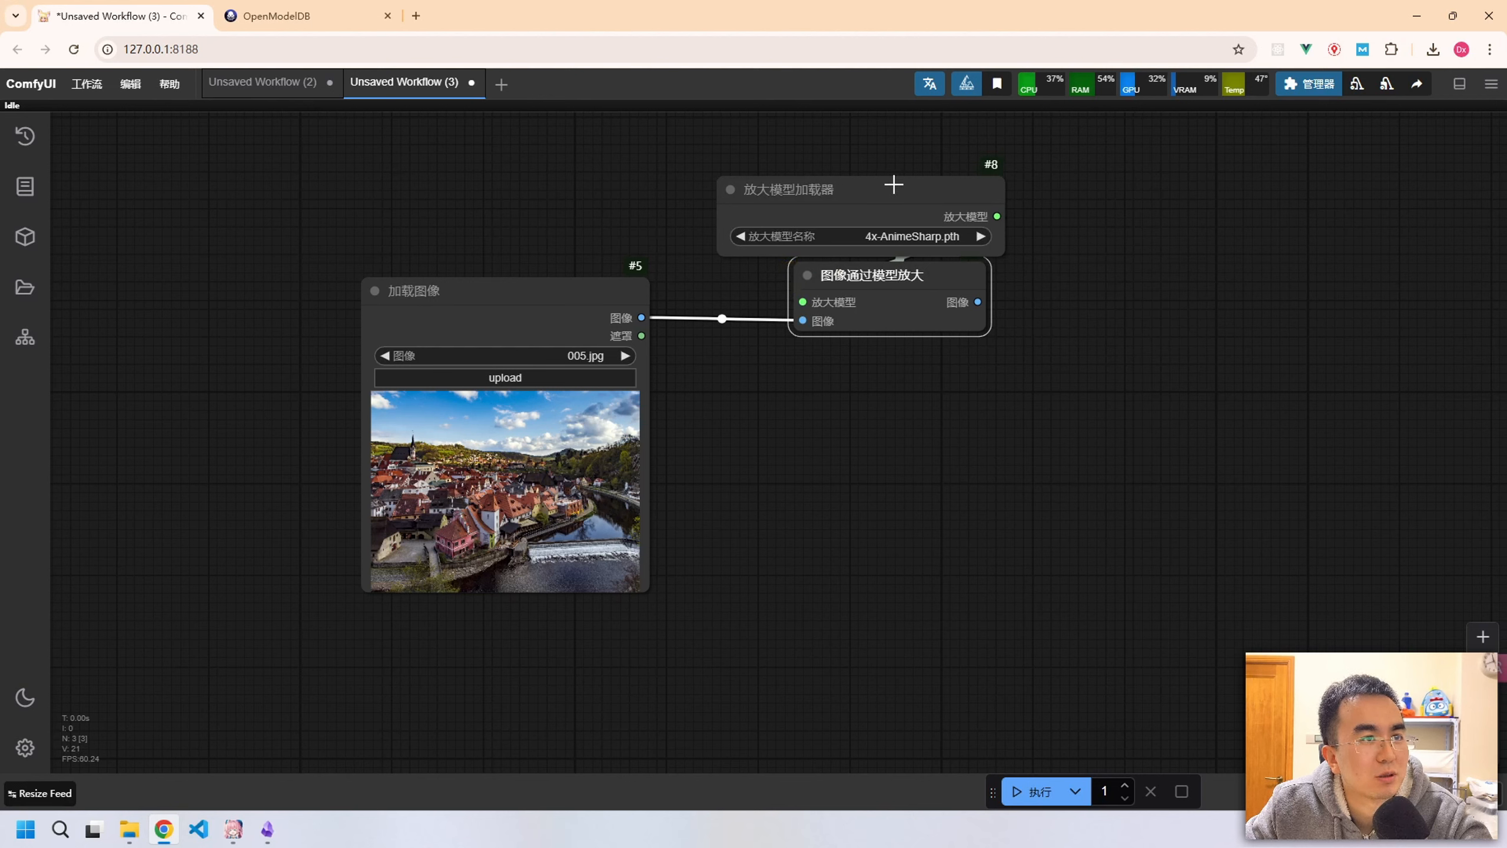
drag(893, 185, 762, 154)
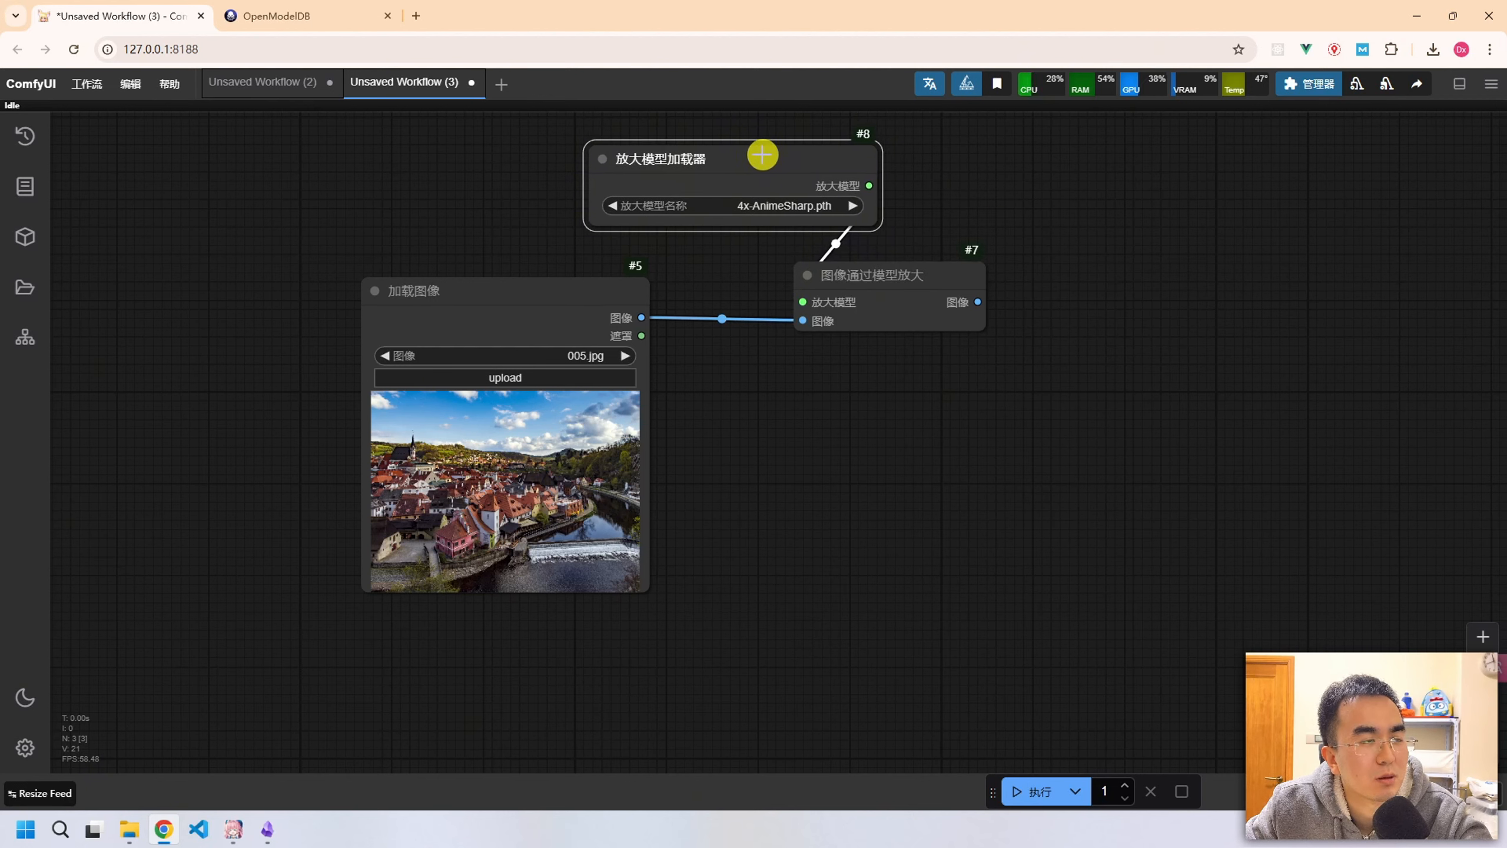
View the model choices of the 放大模型加载器 node, switch to OpenModelDB and browse the upscaling models with the All filter.
click(792, 206)
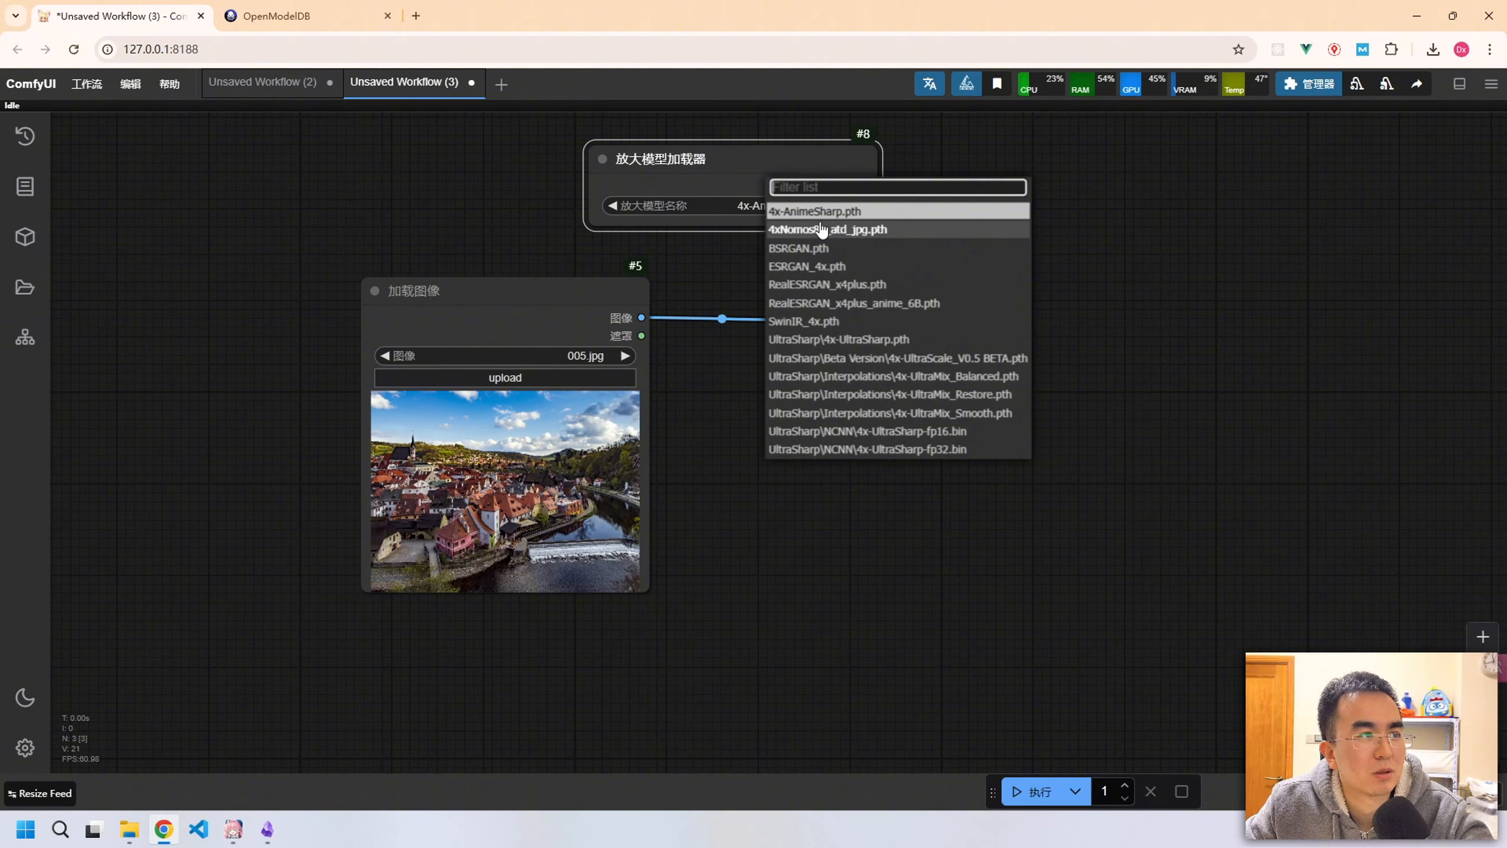
click(297, 16)
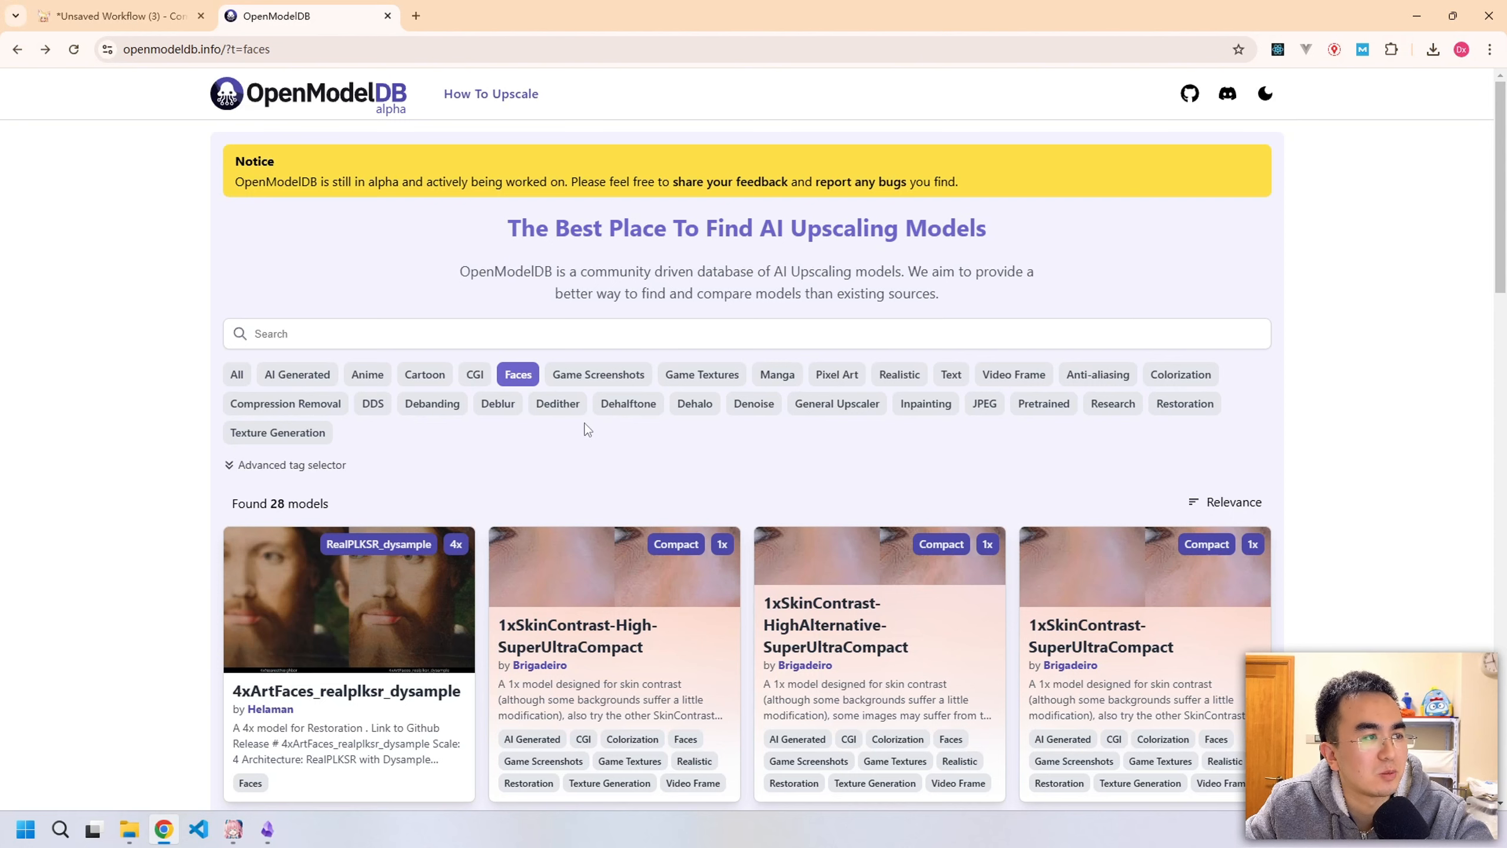
click(244, 376)
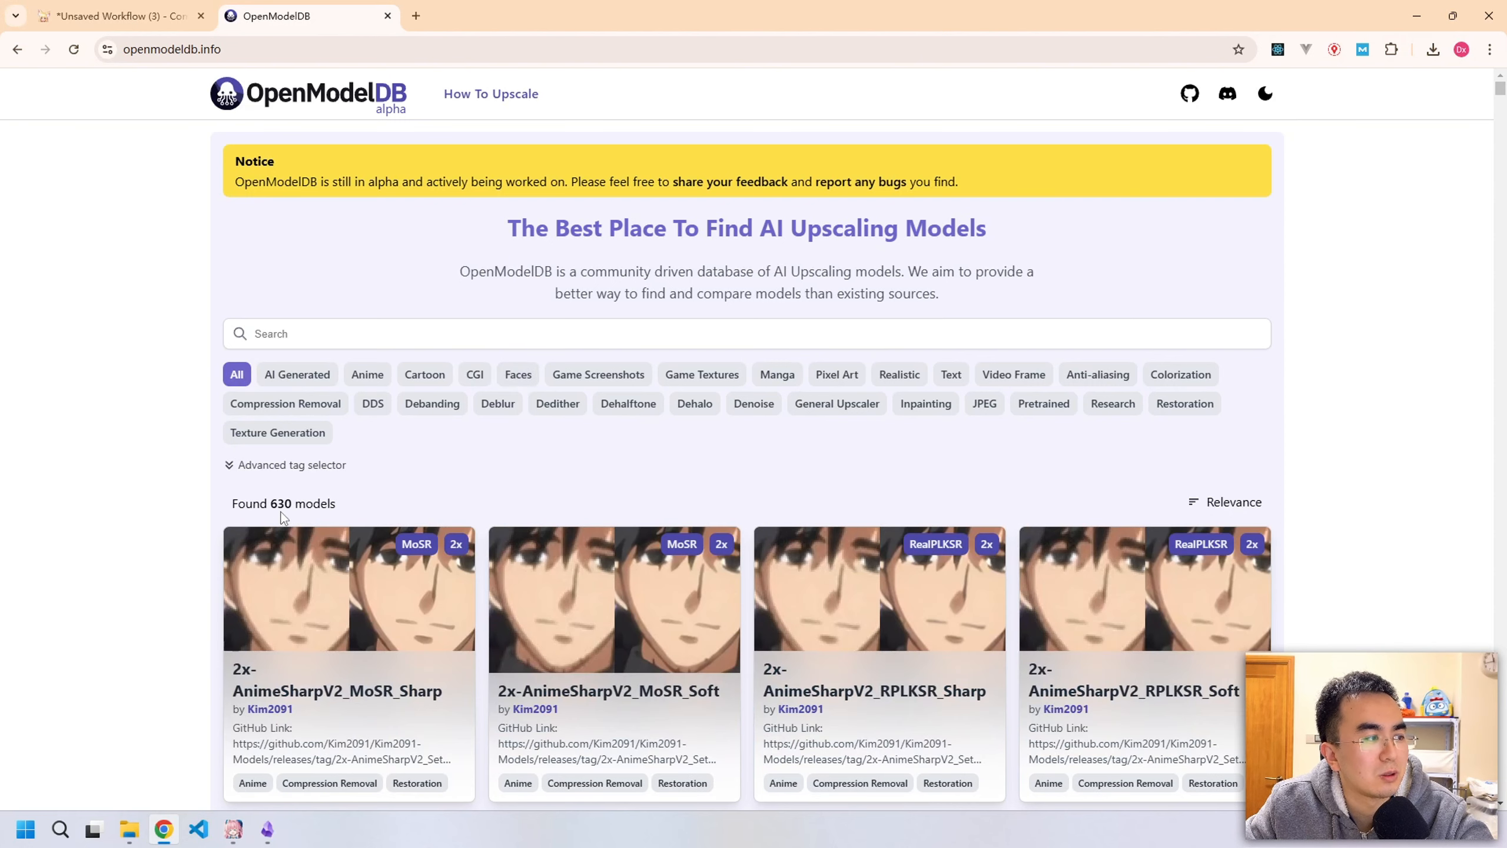
drag(271, 506, 301, 504)
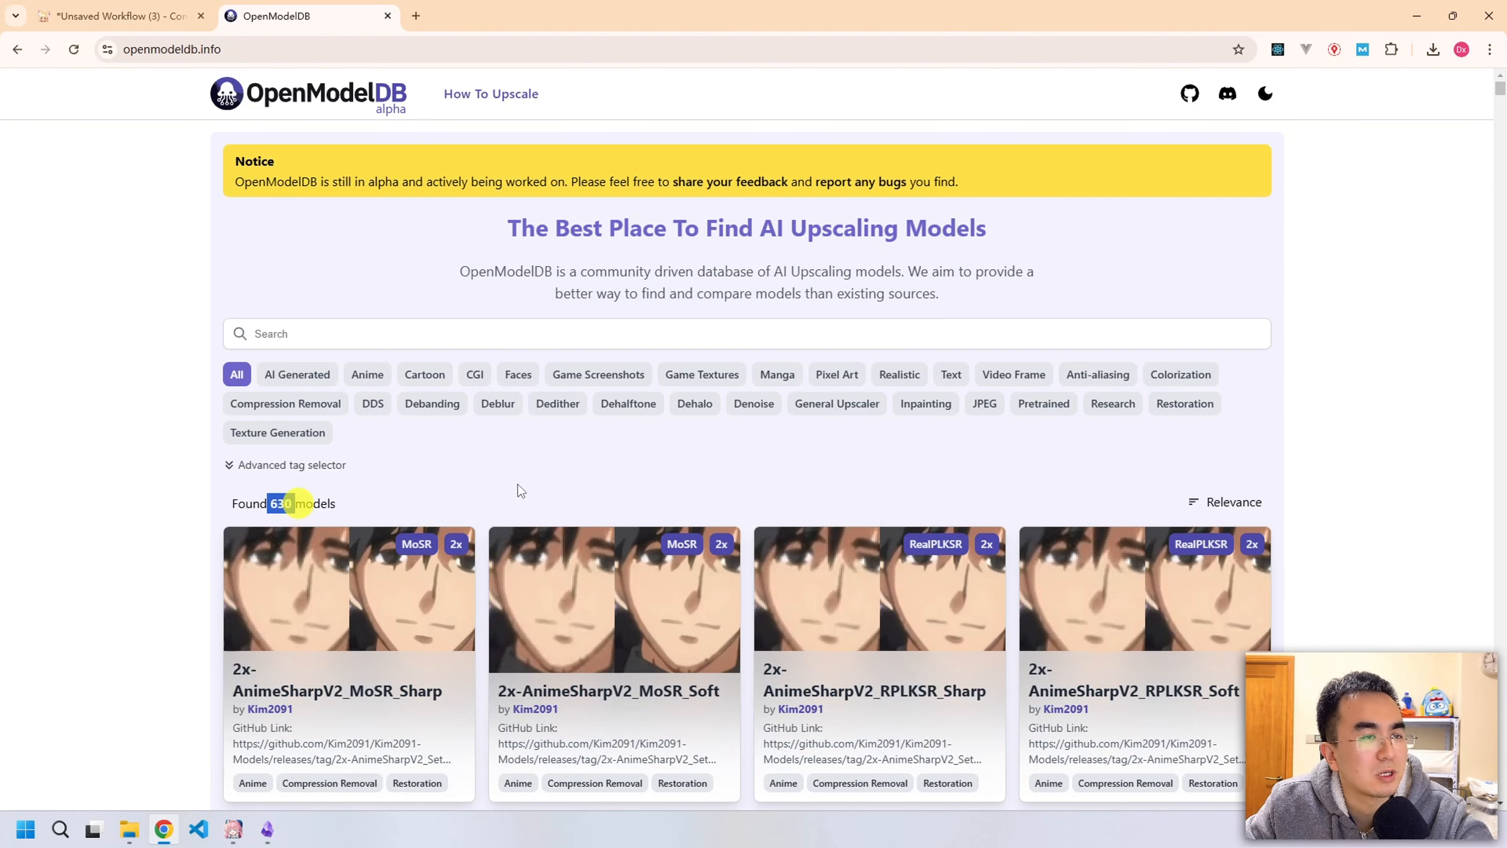
scroll(814, 439, down, 1)
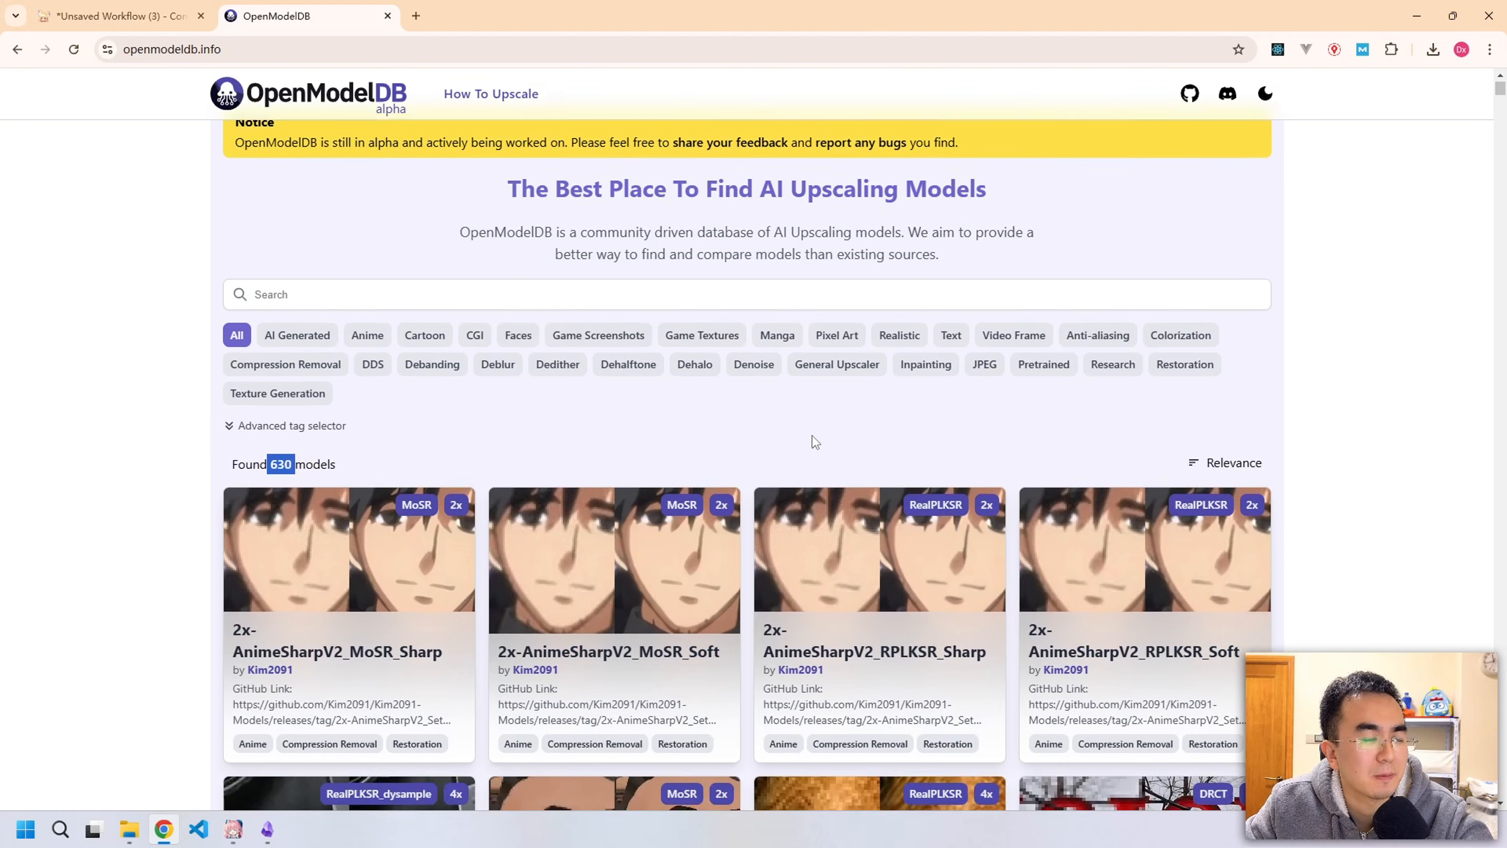
scroll(813, 439, down, 4)
scroll(659, 416, down, 4)
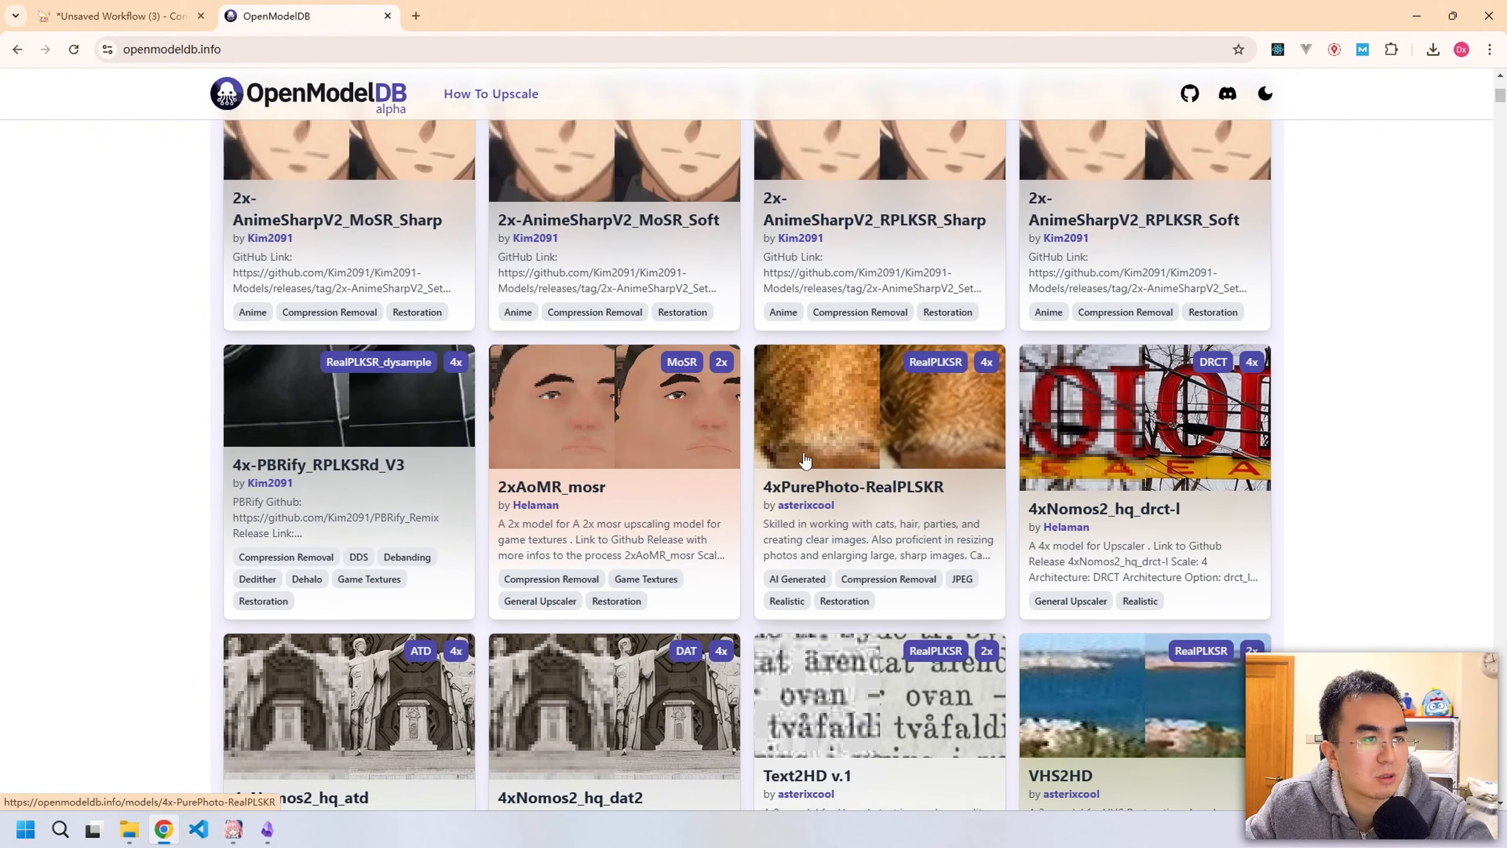
scroll(902, 448, up, 4)
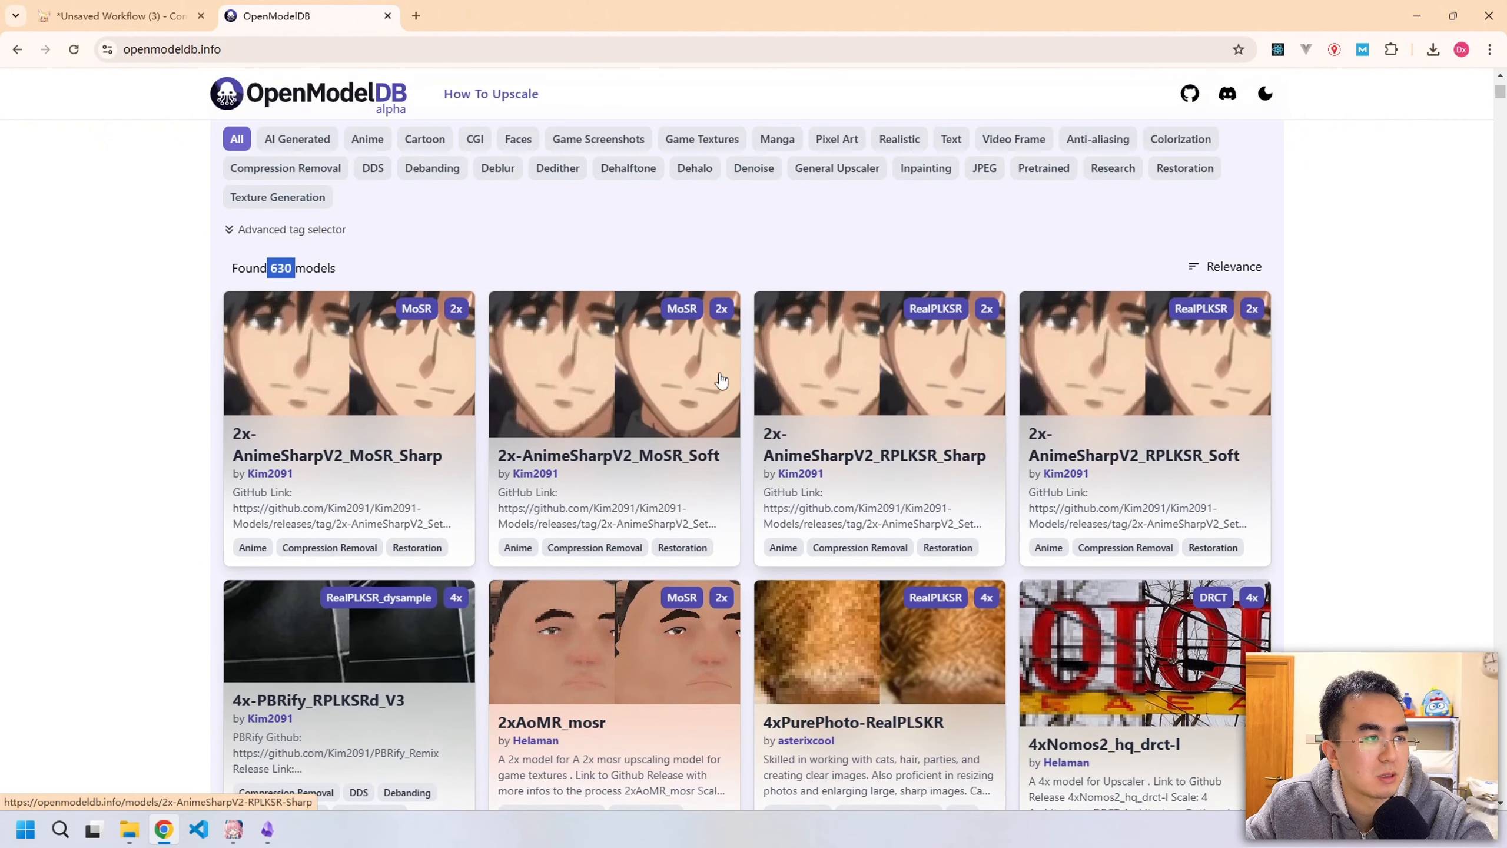
scroll(672, 351, down, 10)
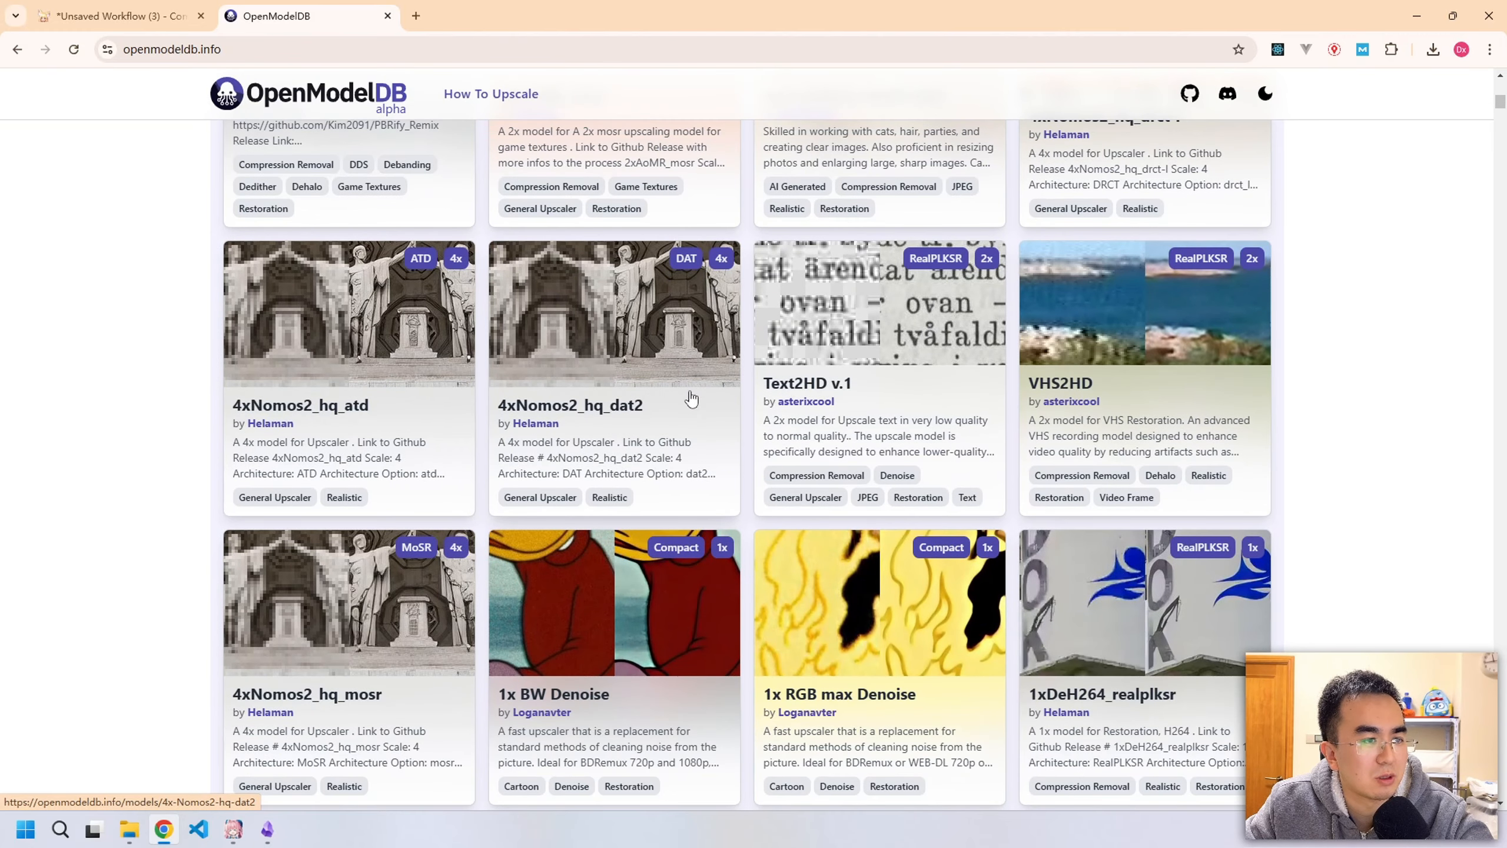
scroll(1140, 585, down, 4)
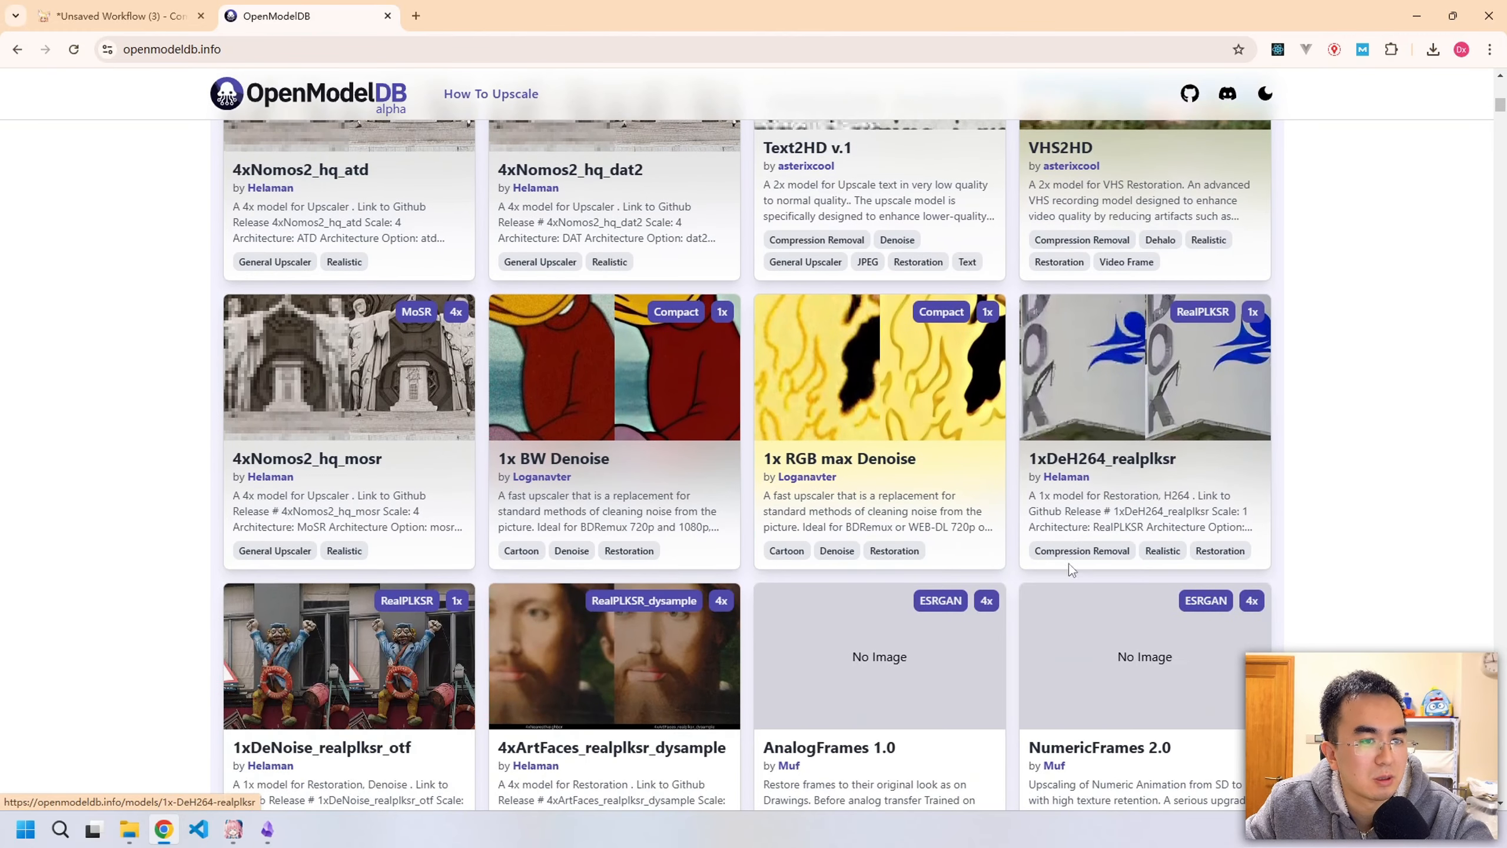
scroll(664, 501, up, 12)
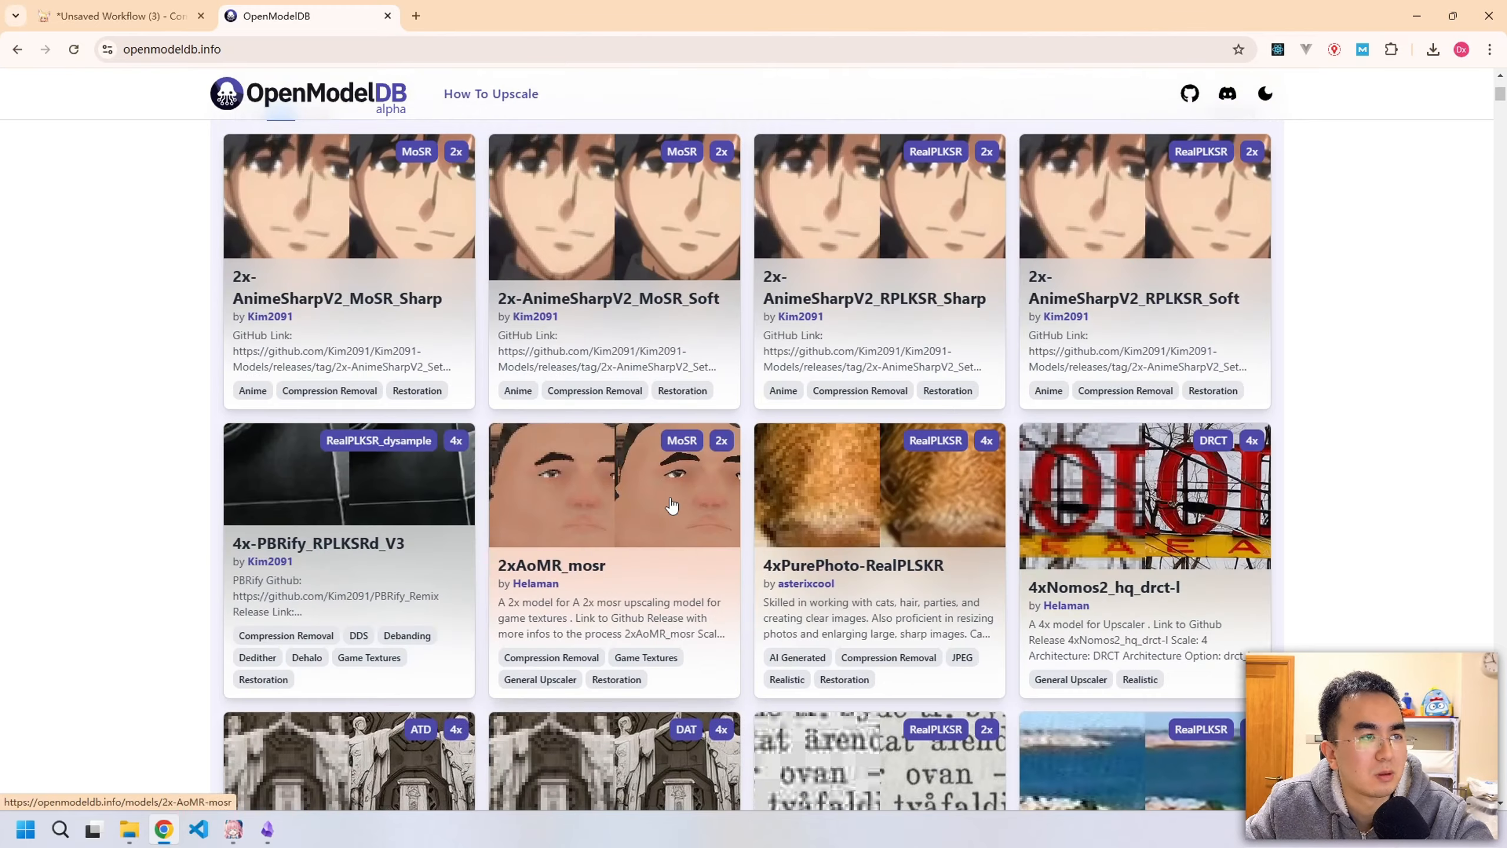
Switch to ComfyUI to check the loader's installed upscale models again, and return to OpenModelDB to compare its catalogue.
key(ctrl+1)
click(783, 205)
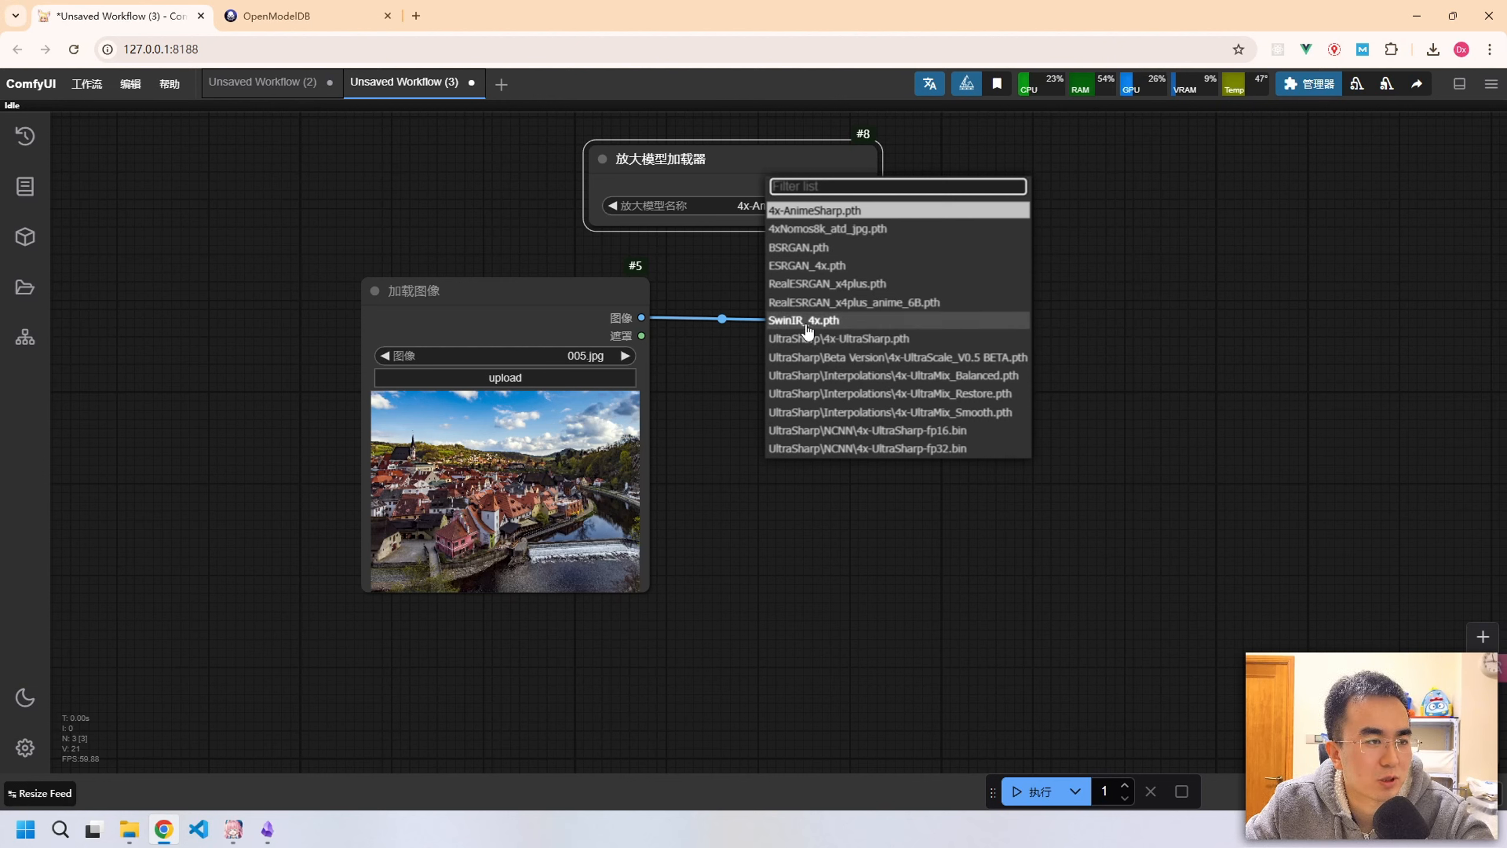
click(317, 18)
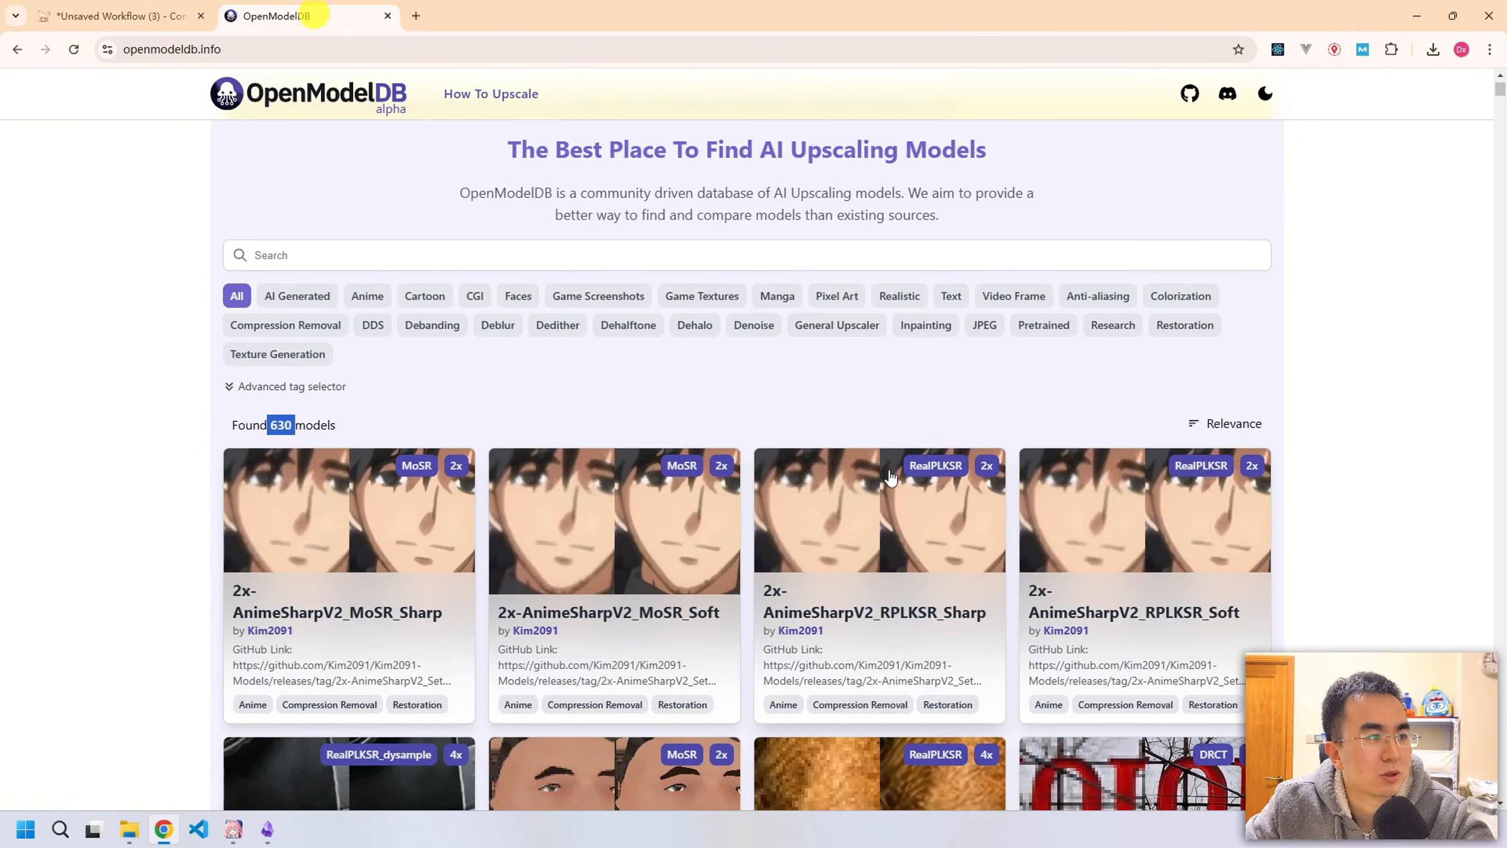
scroll(1267, 446, down, 5)
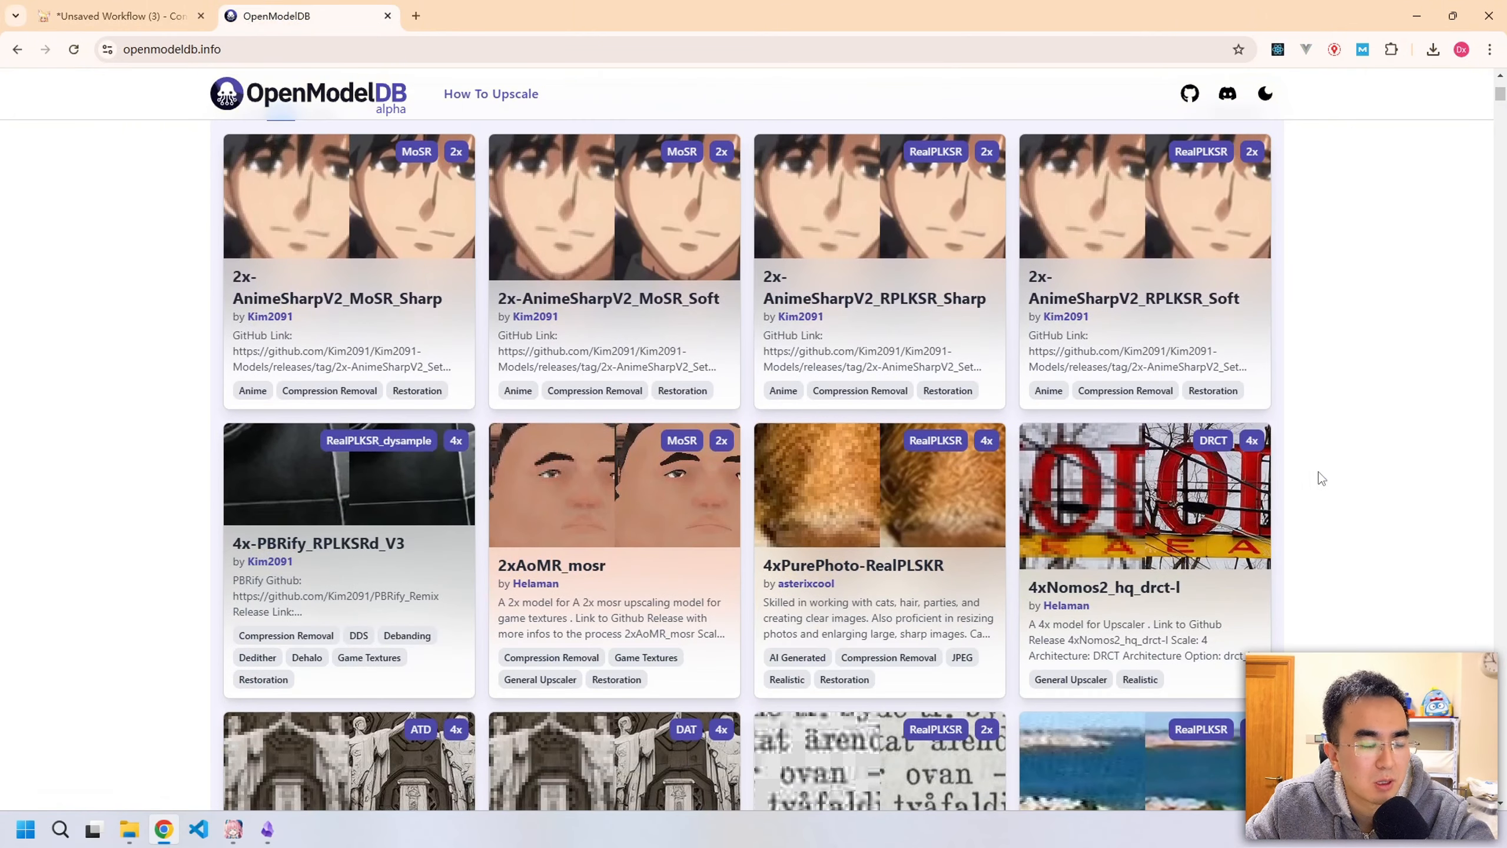
Browse the OpenModelDB listing and view the detail page of the 2x-AnimeSharpV2_MoSR_Sharp model.
scroll(1344, 476, down, 2)
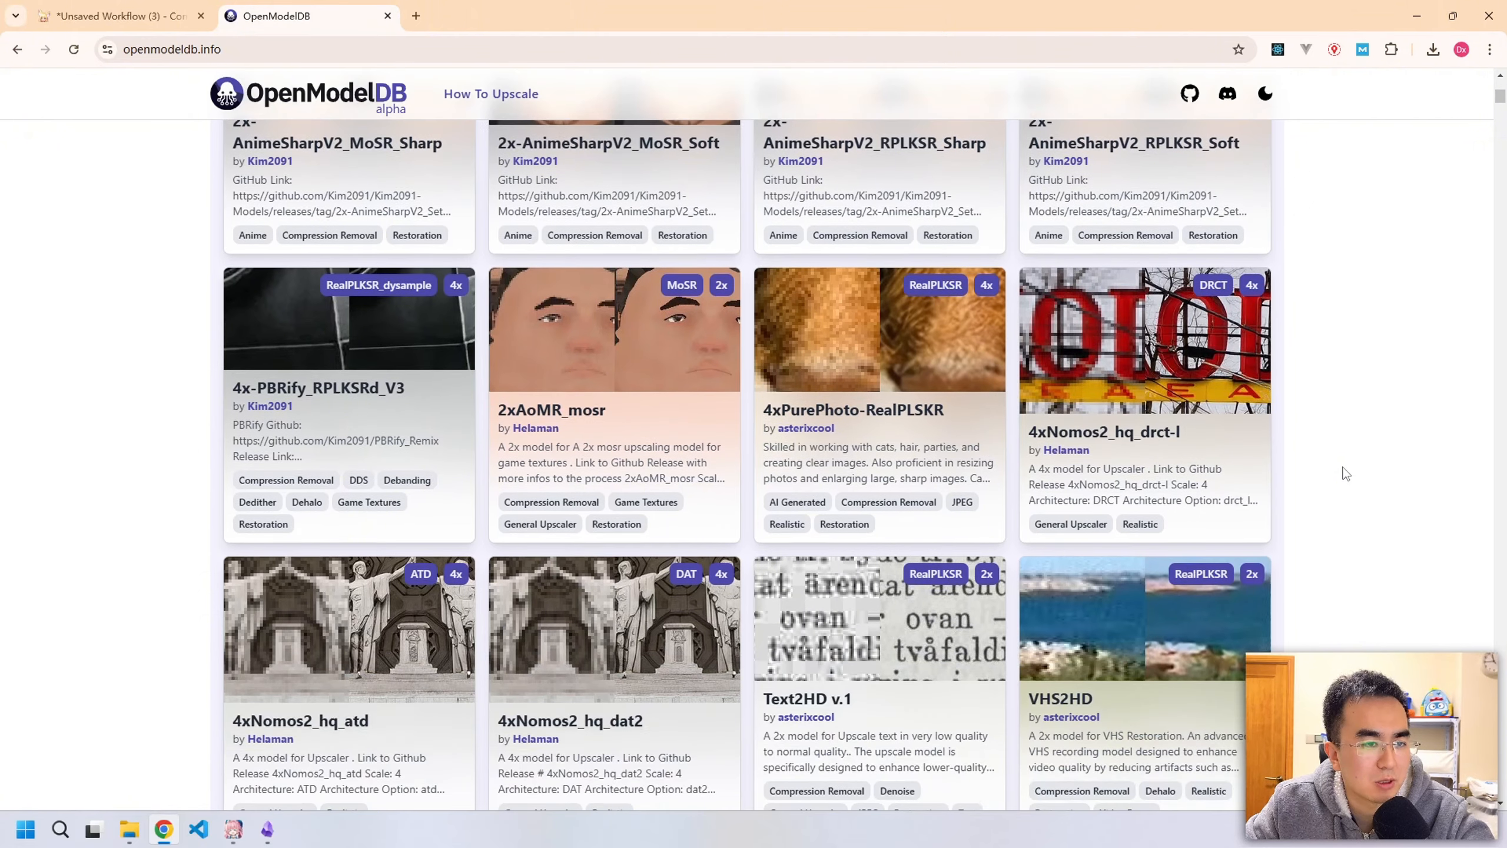
scroll(889, 380, up, 8)
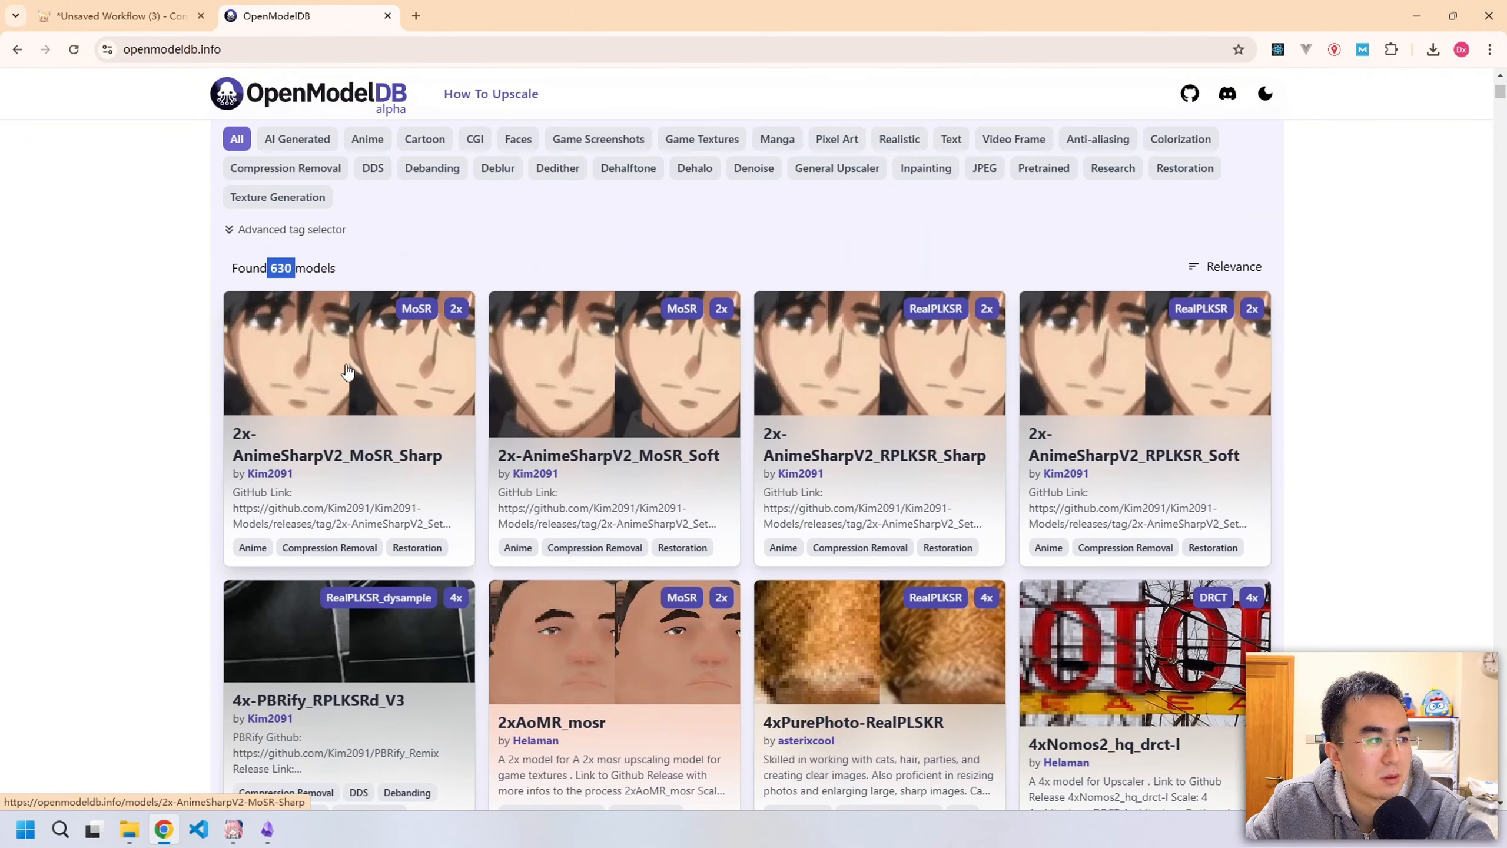
click(345, 362)
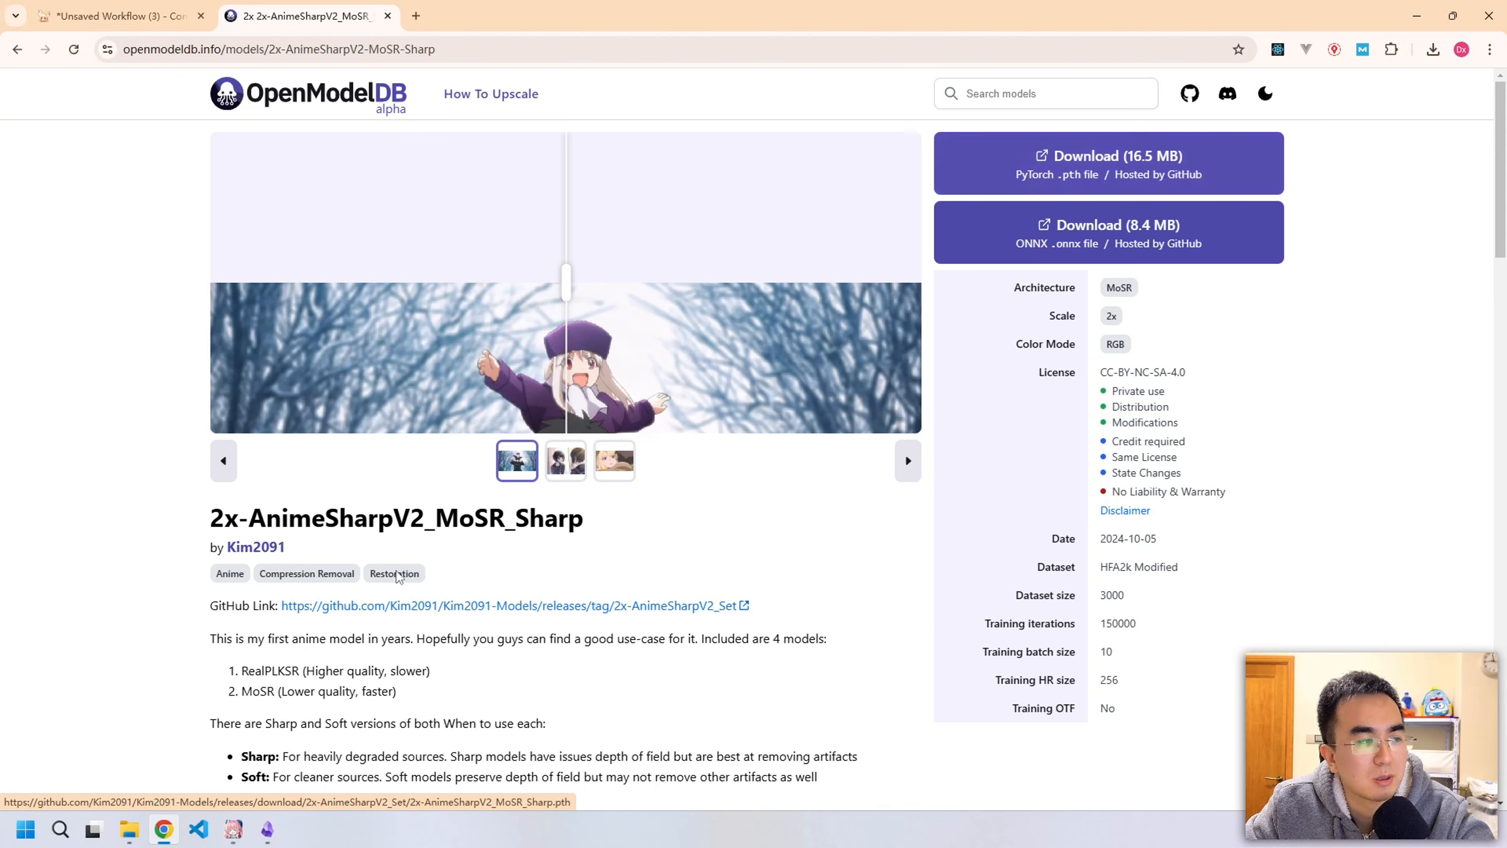
Switch to File Explorer and view the contents of the upscale_models folder inside ComfyUI-aki-v1.4's models folder.
mouse_move(129, 830)
click(94, 756)
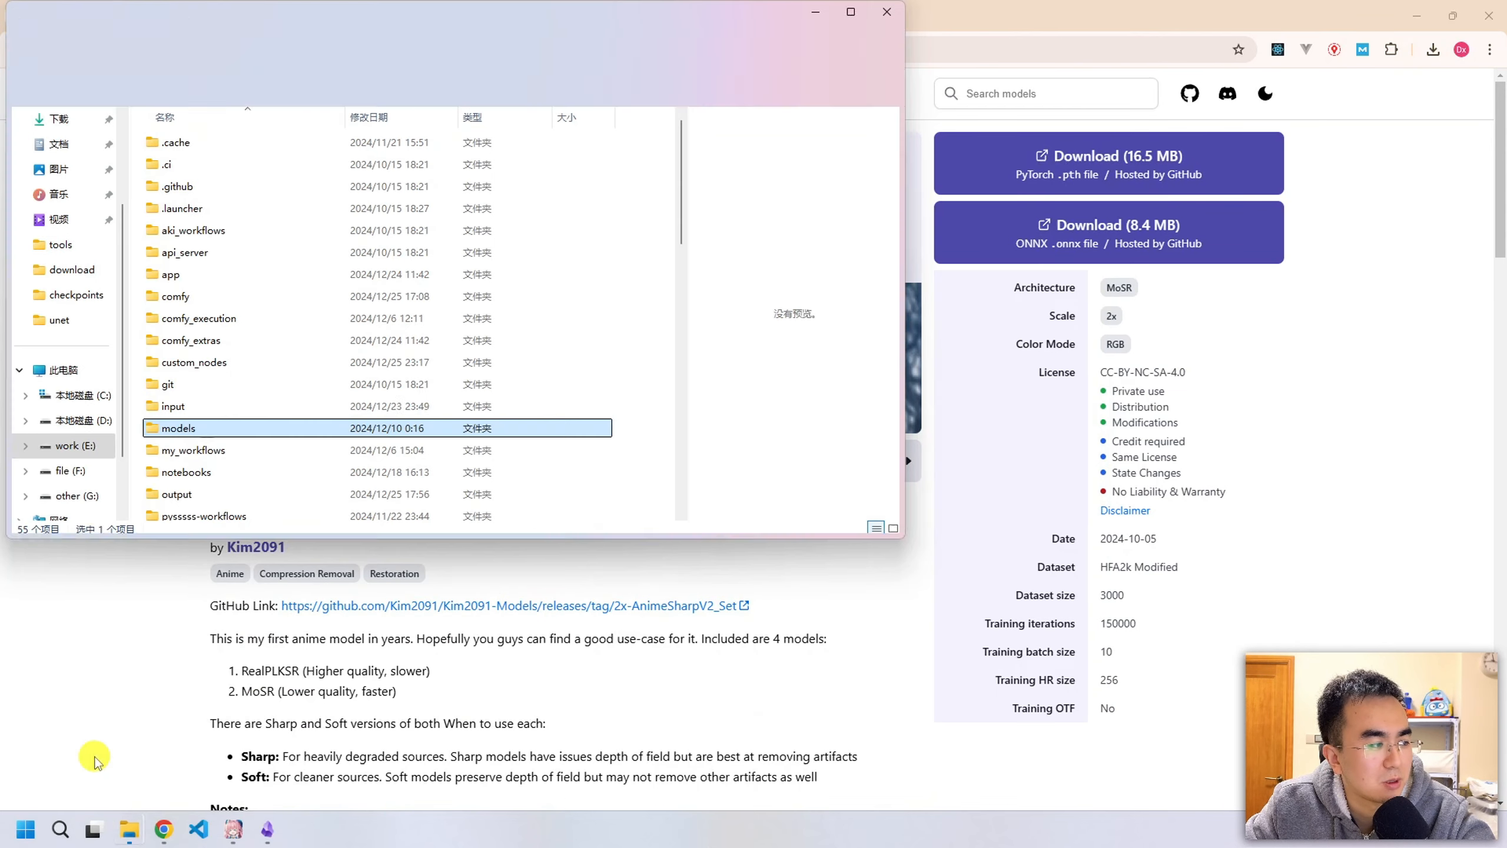
drag(478, 19, 917, 111)
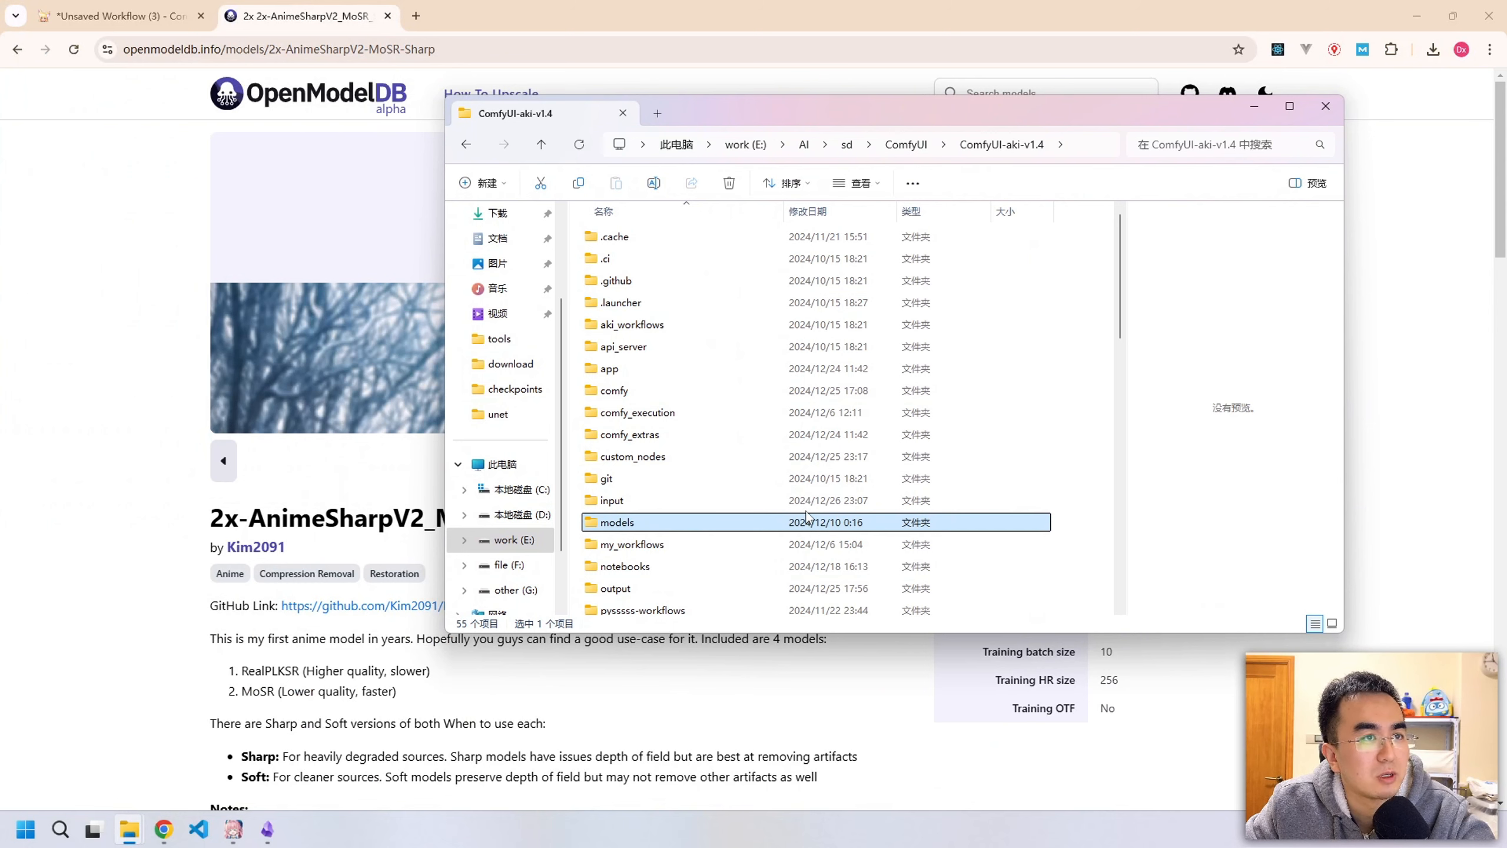
double_click(625, 522)
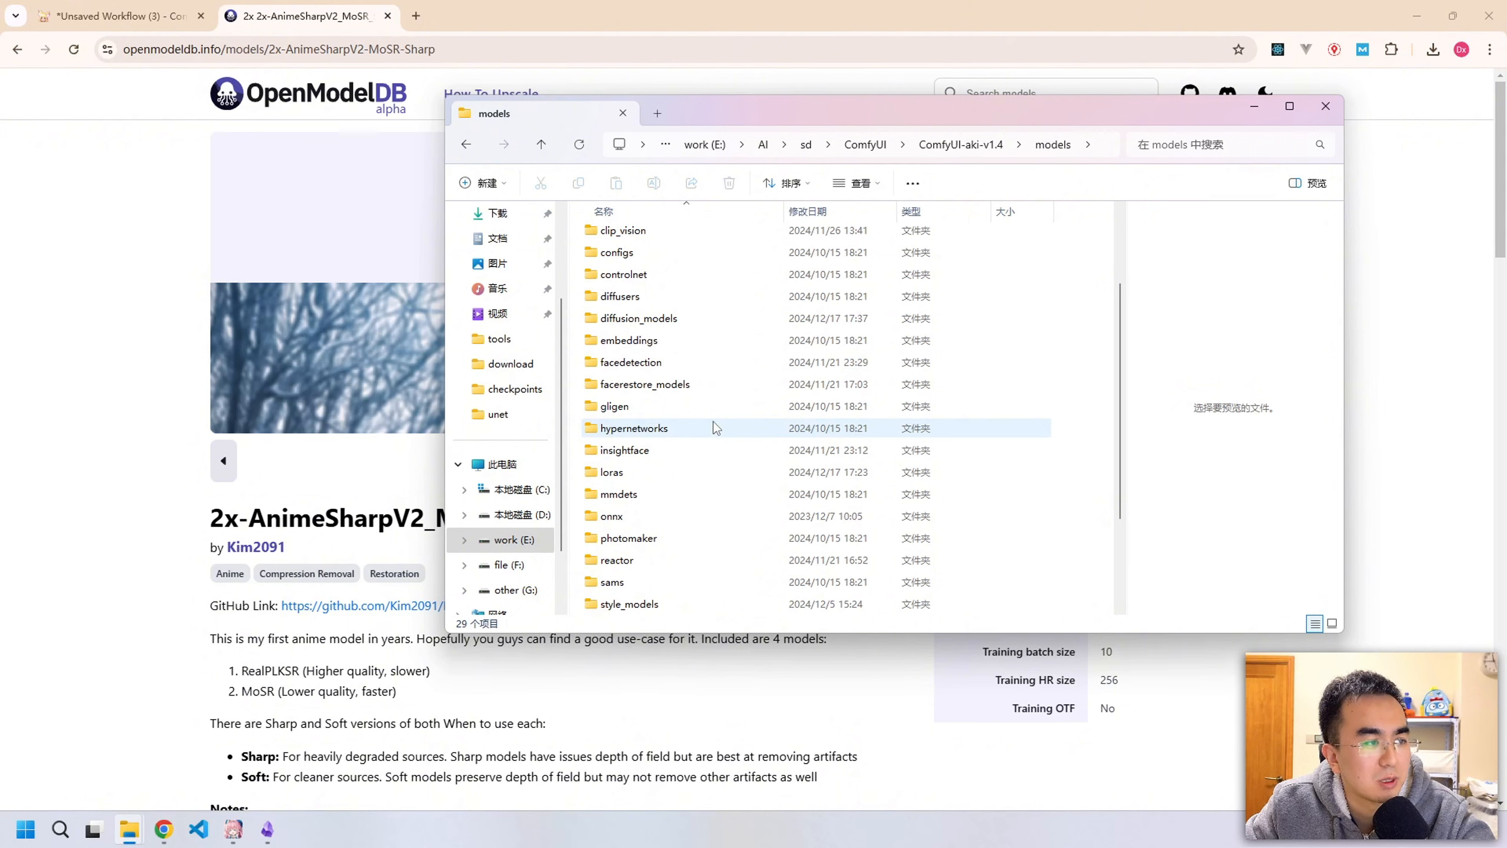
scroll(714, 427, down, 2)
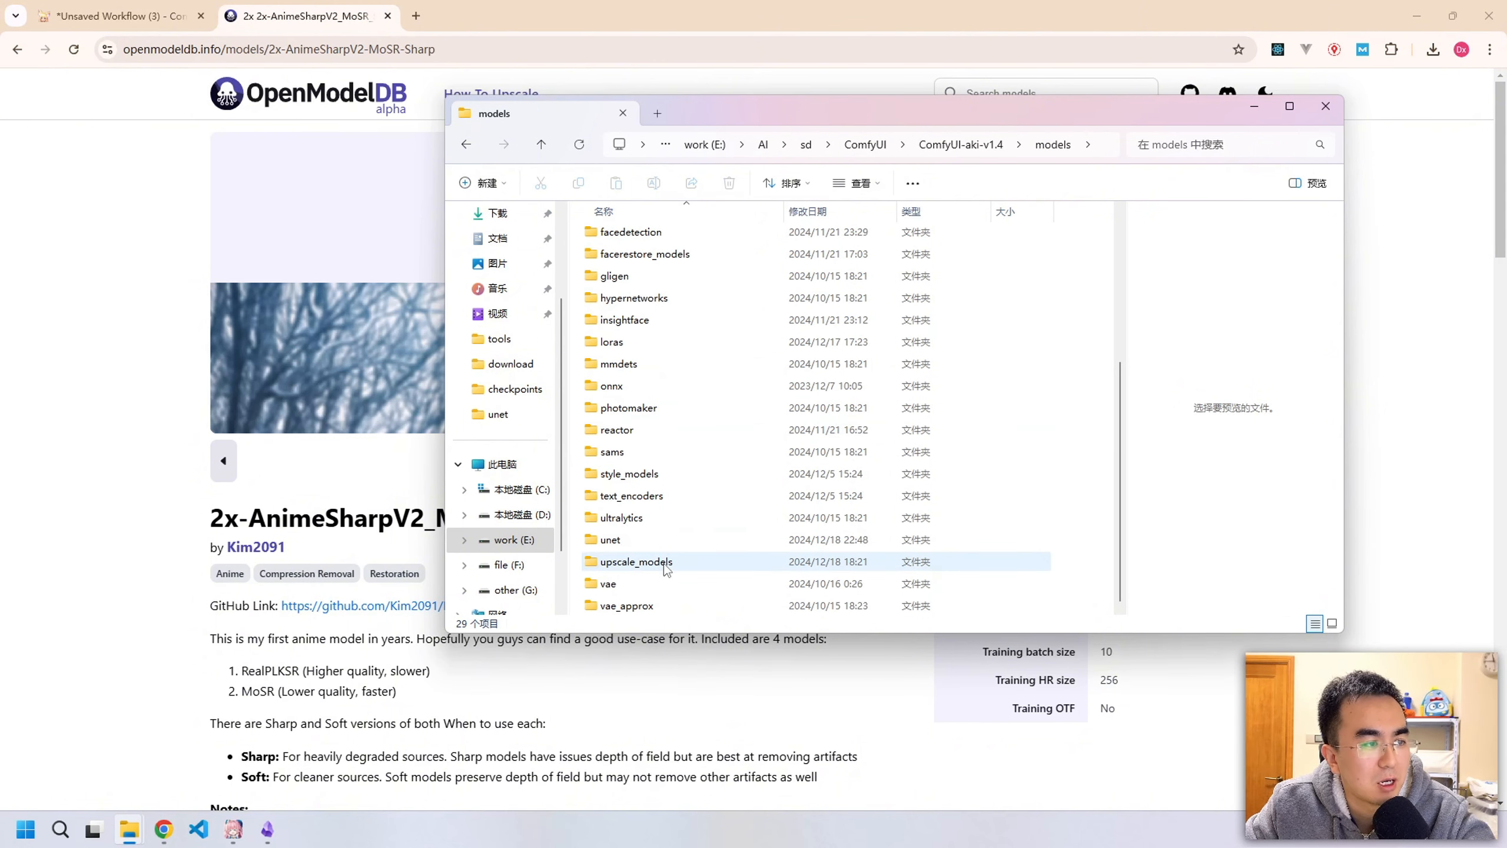
double_click(665, 565)
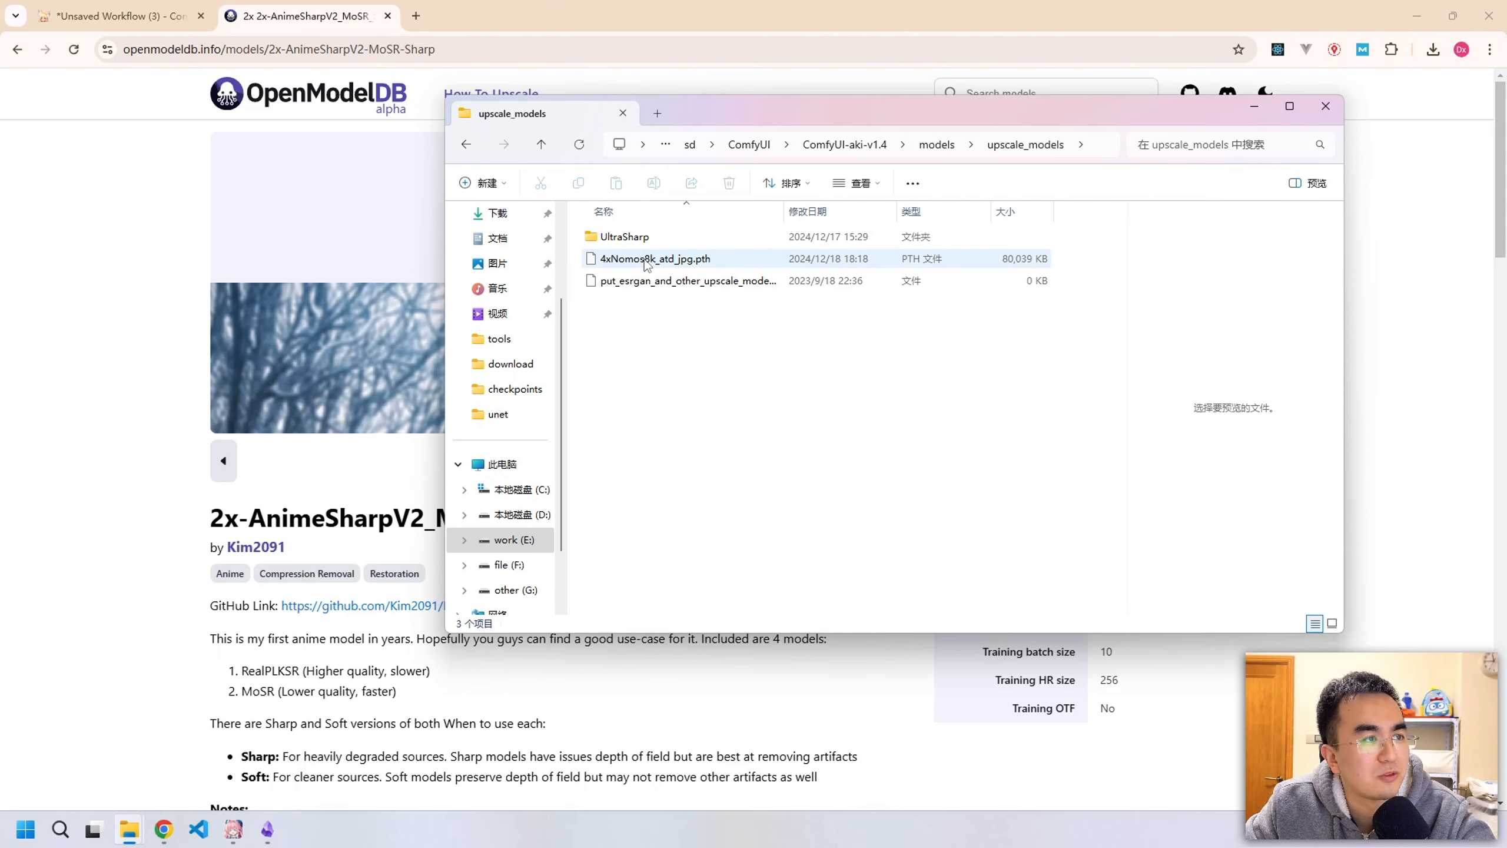
Return to ComfyUI and set the 放大模型加载器 node's model to RealESRGAN_x4plus.pth.
click(1254, 105)
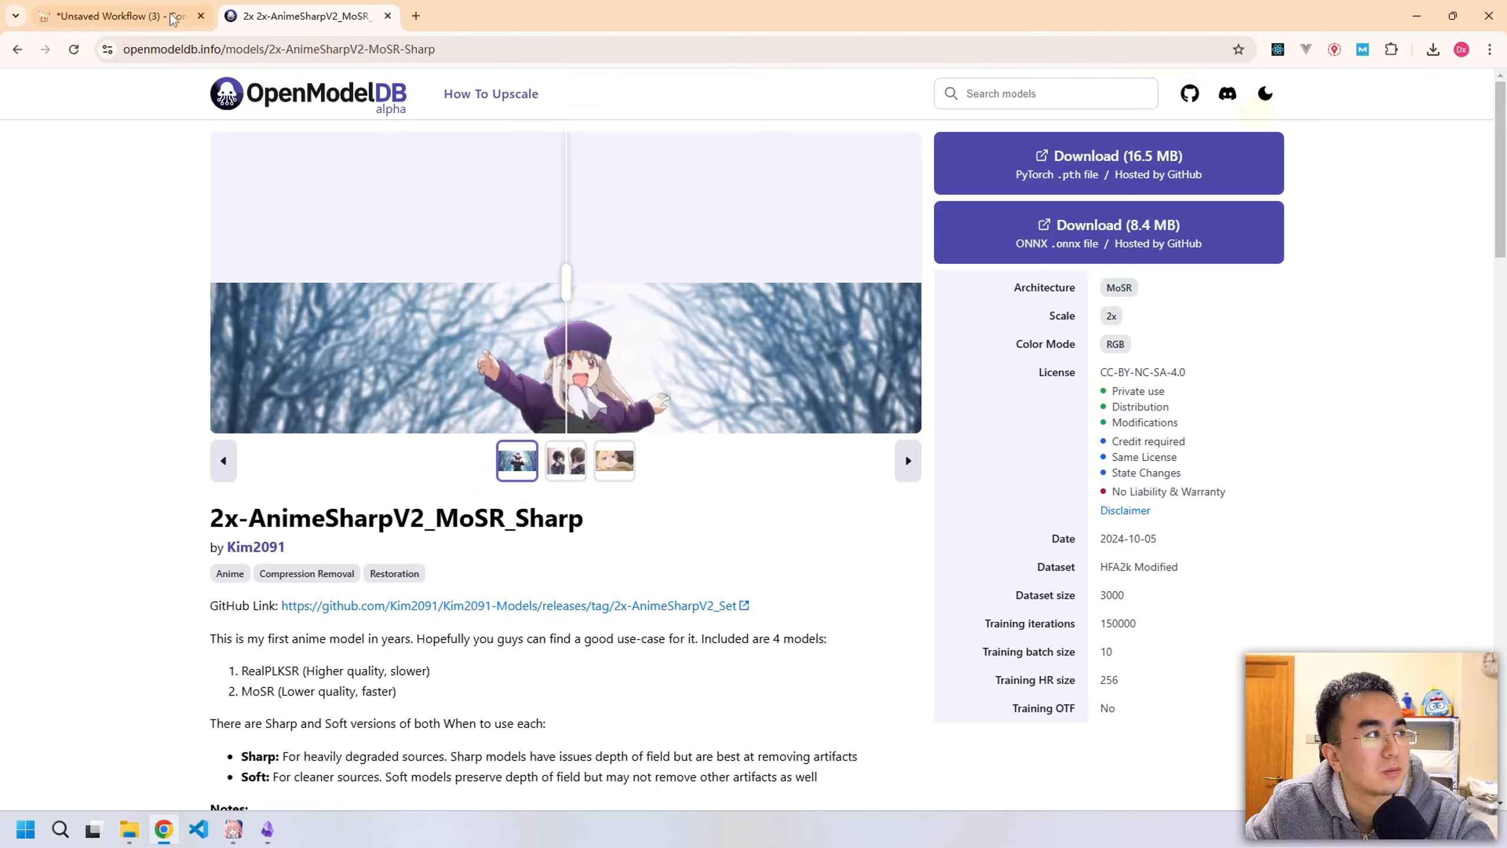
click(123, 16)
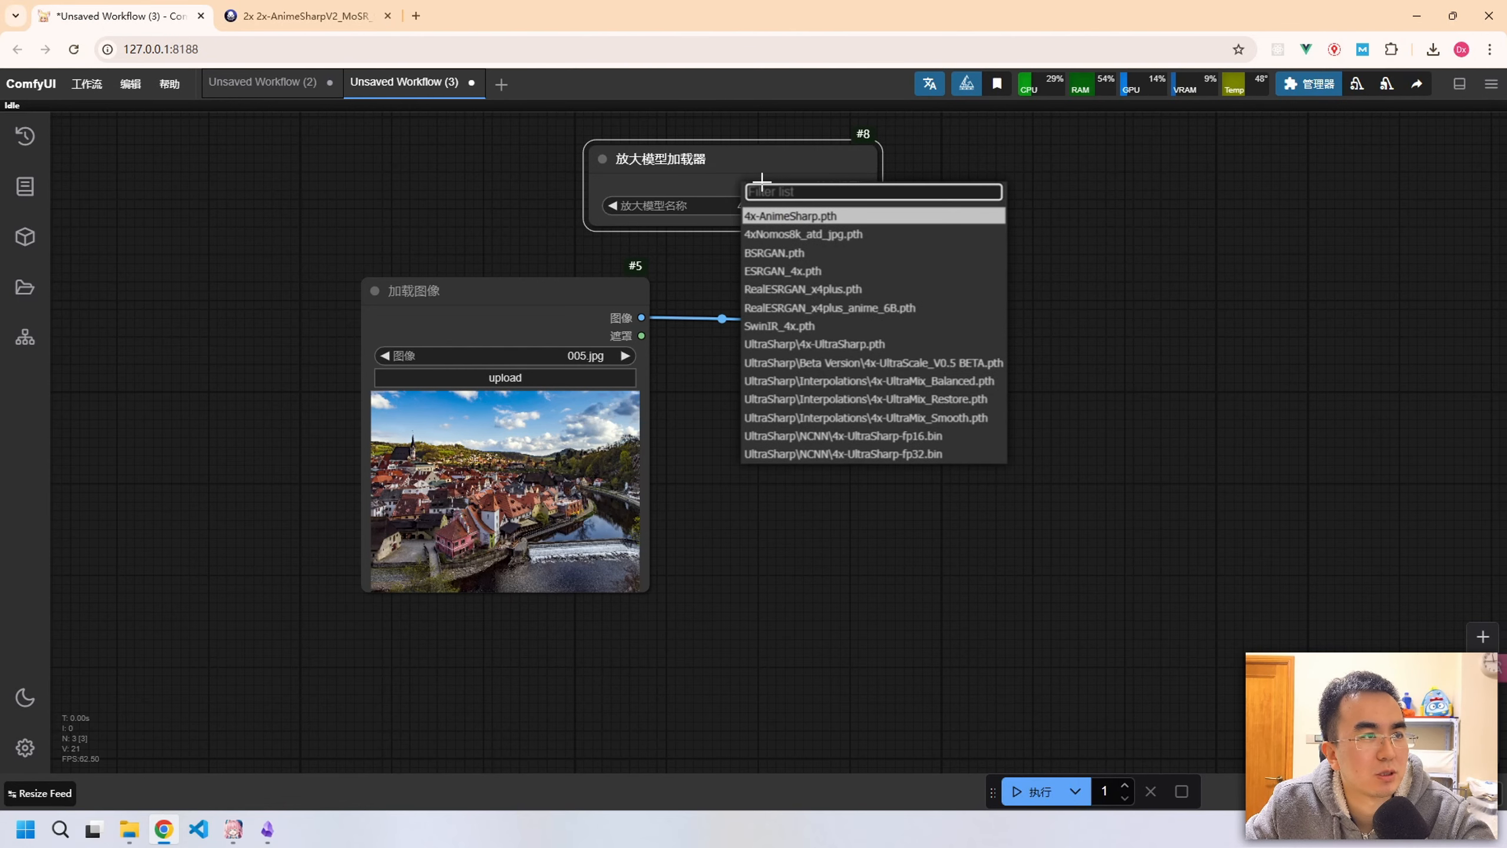
click(837, 285)
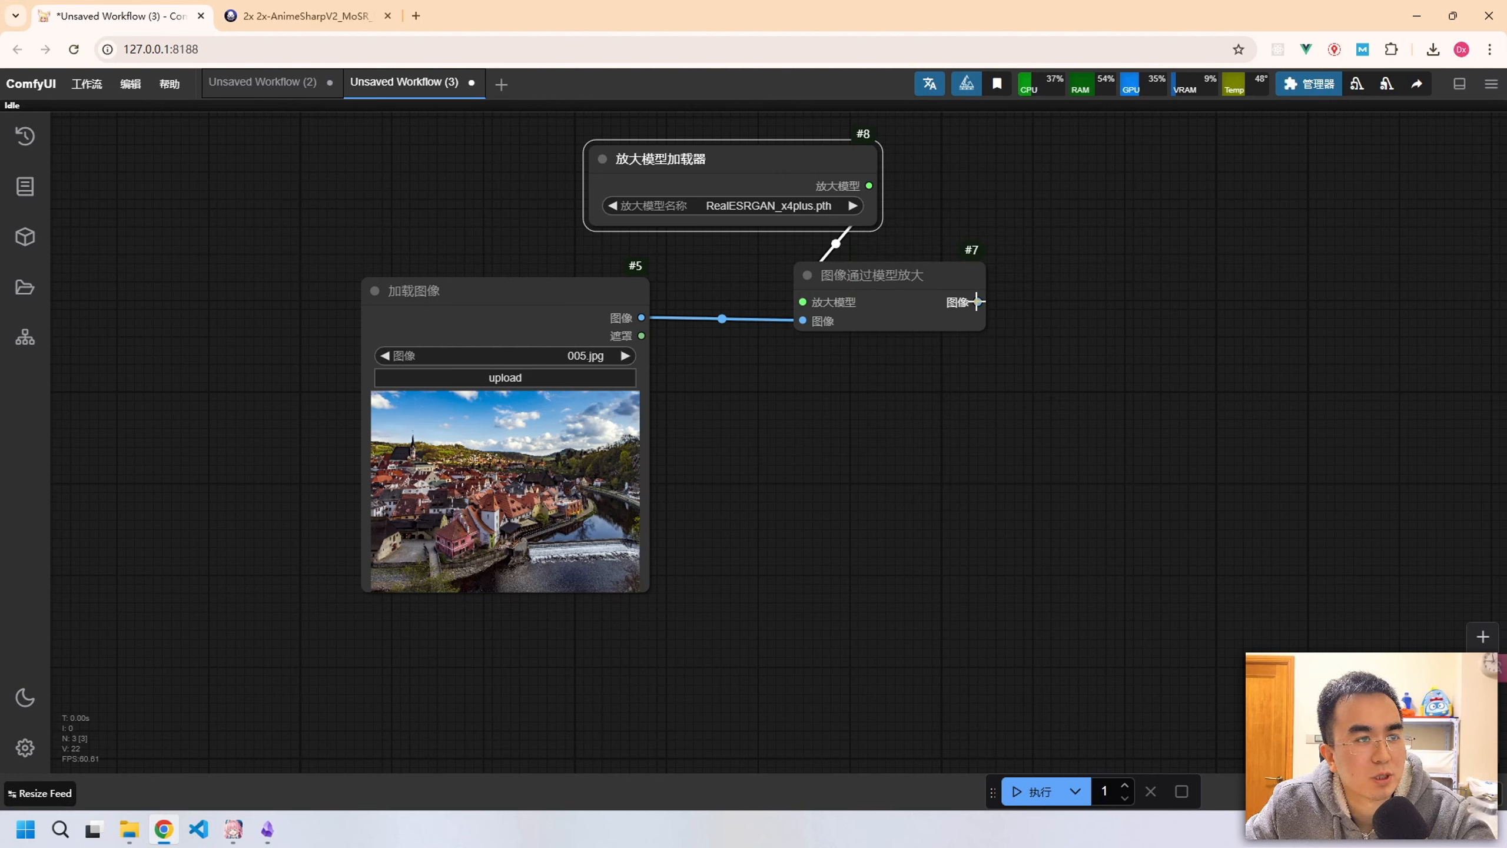
From the 图像 output of the 图像通过模型放大 node, add a connected 预览图像 node and adjust its position slightly.
drag(977, 301, 977, 302)
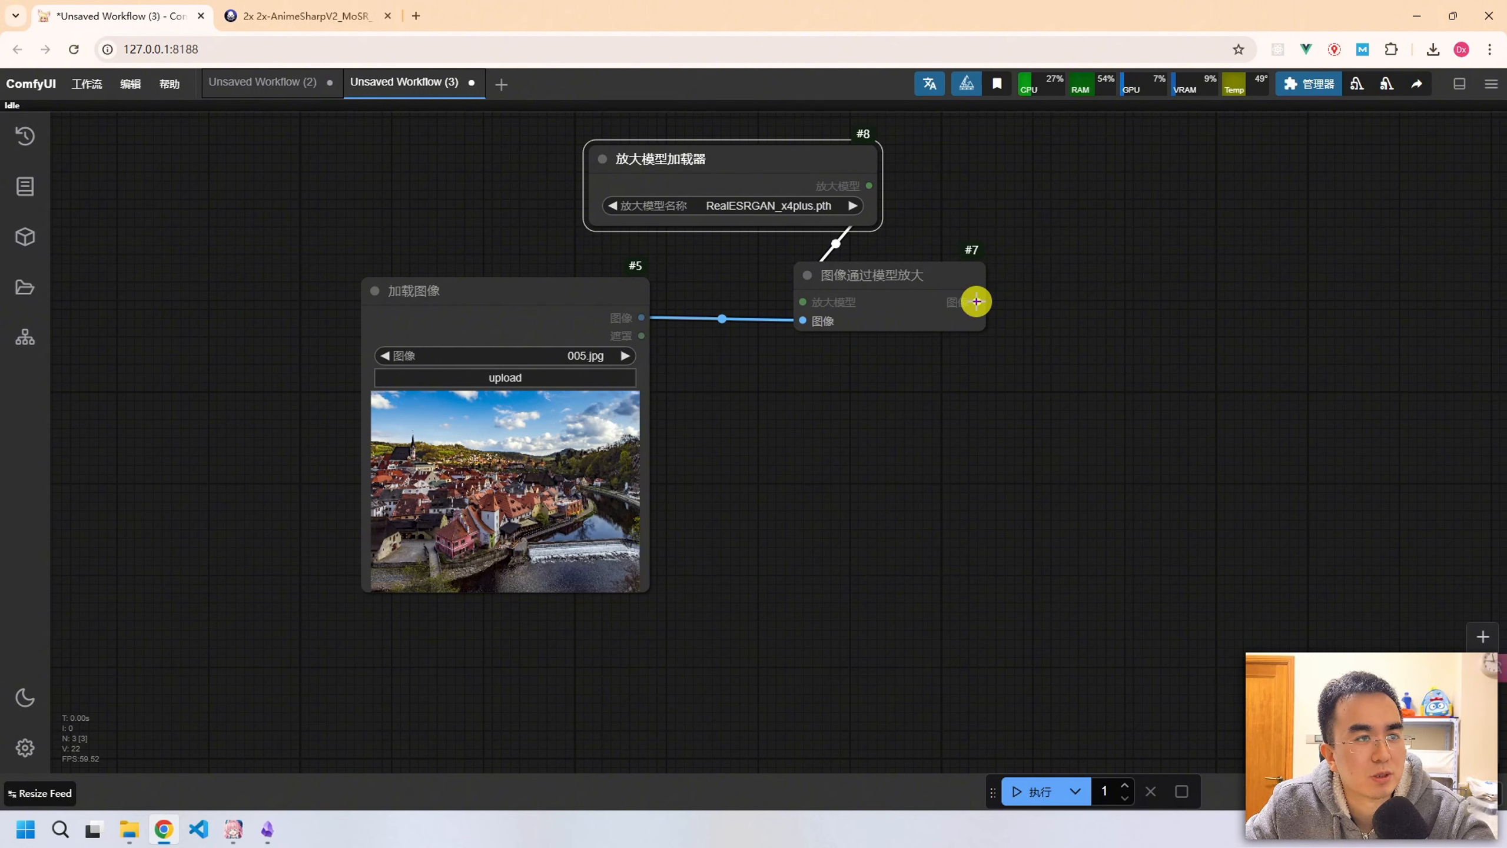
drag(976, 302, 1073, 349)
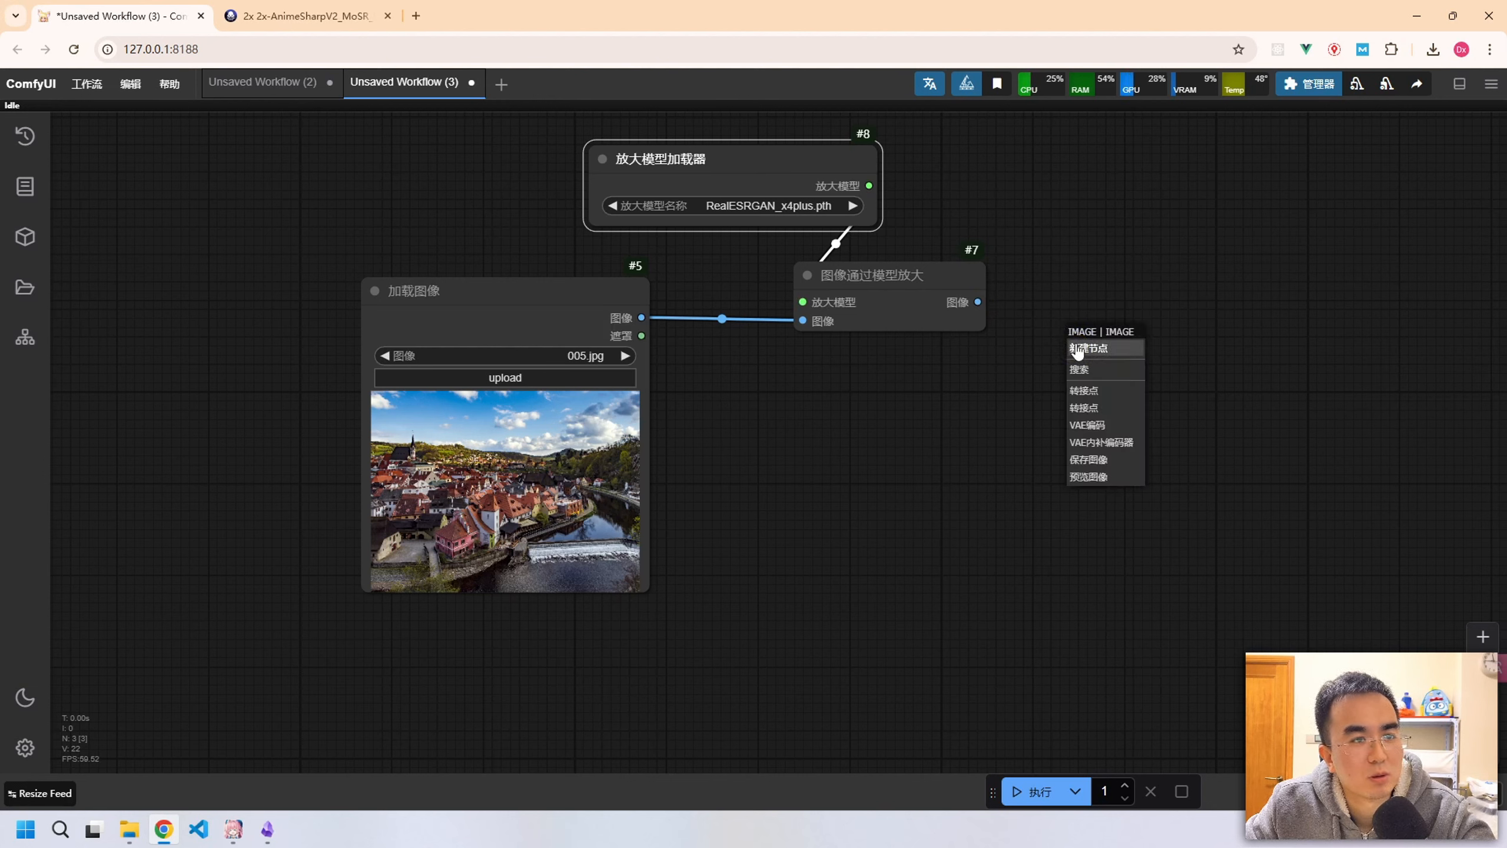
click(1115, 477)
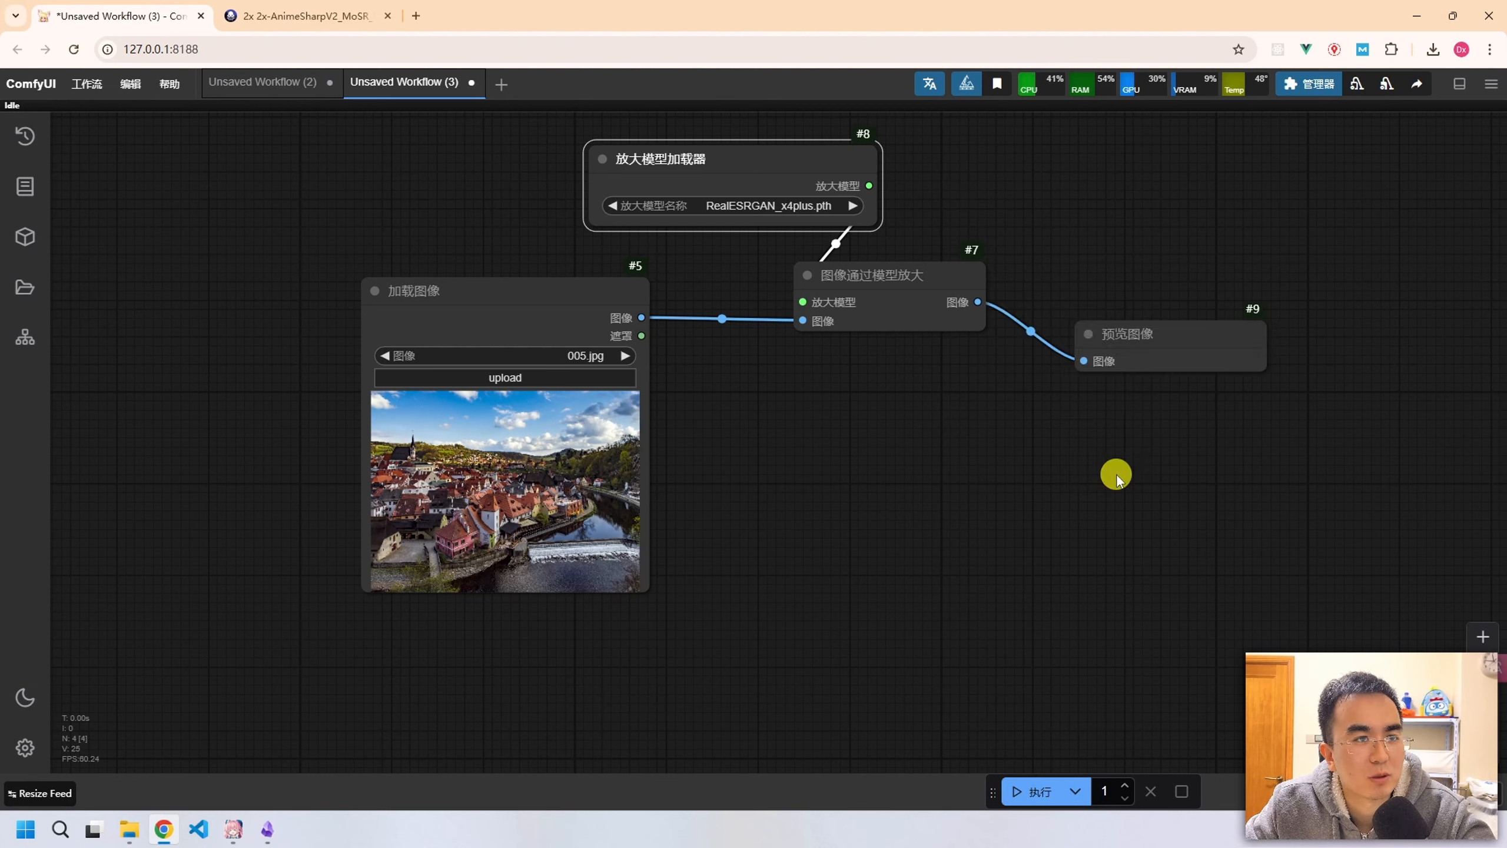
click(1184, 341)
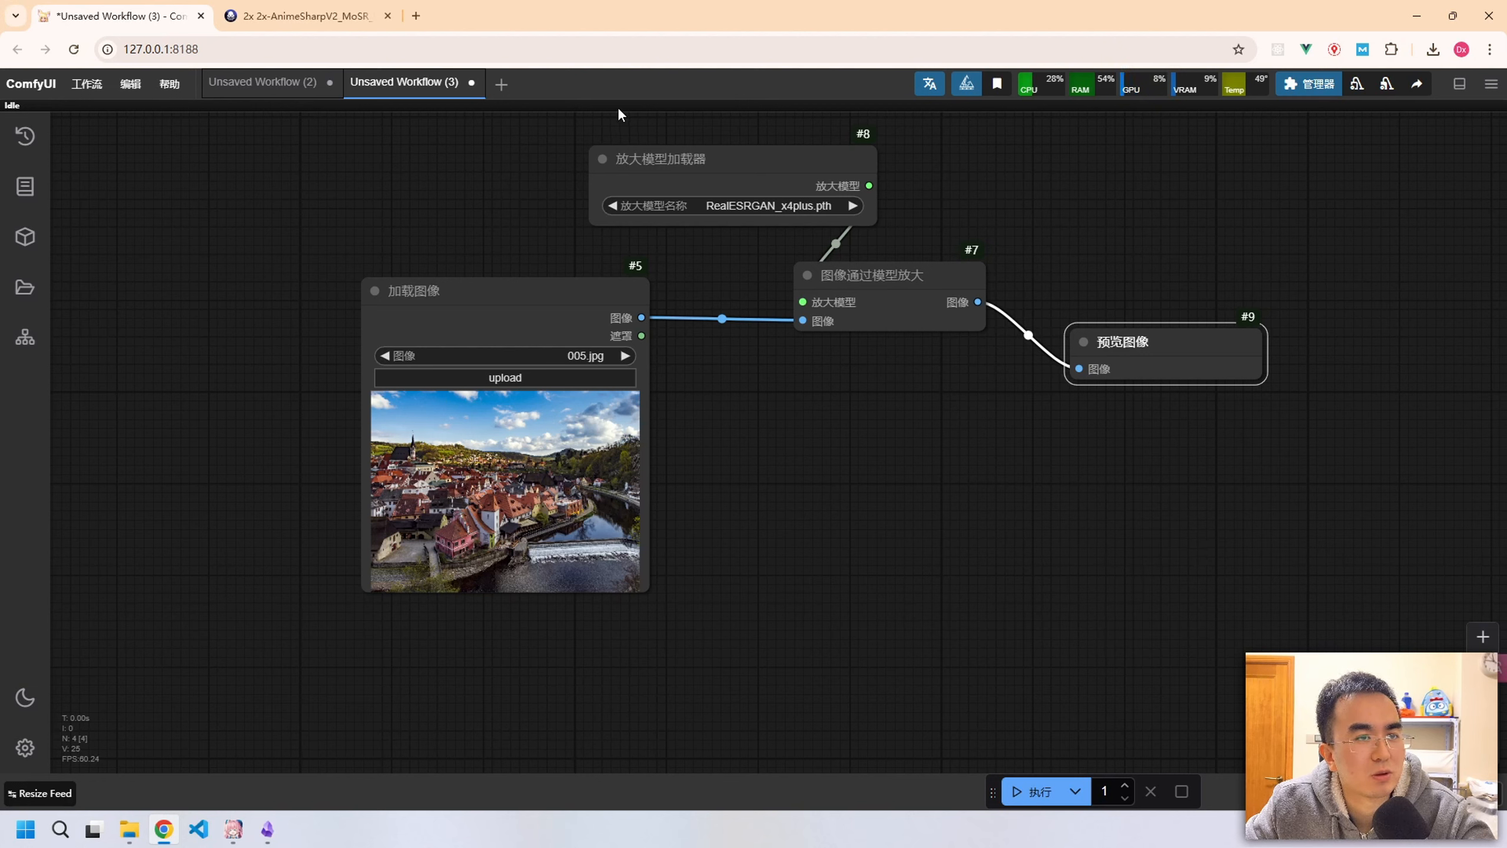
click(443, 192)
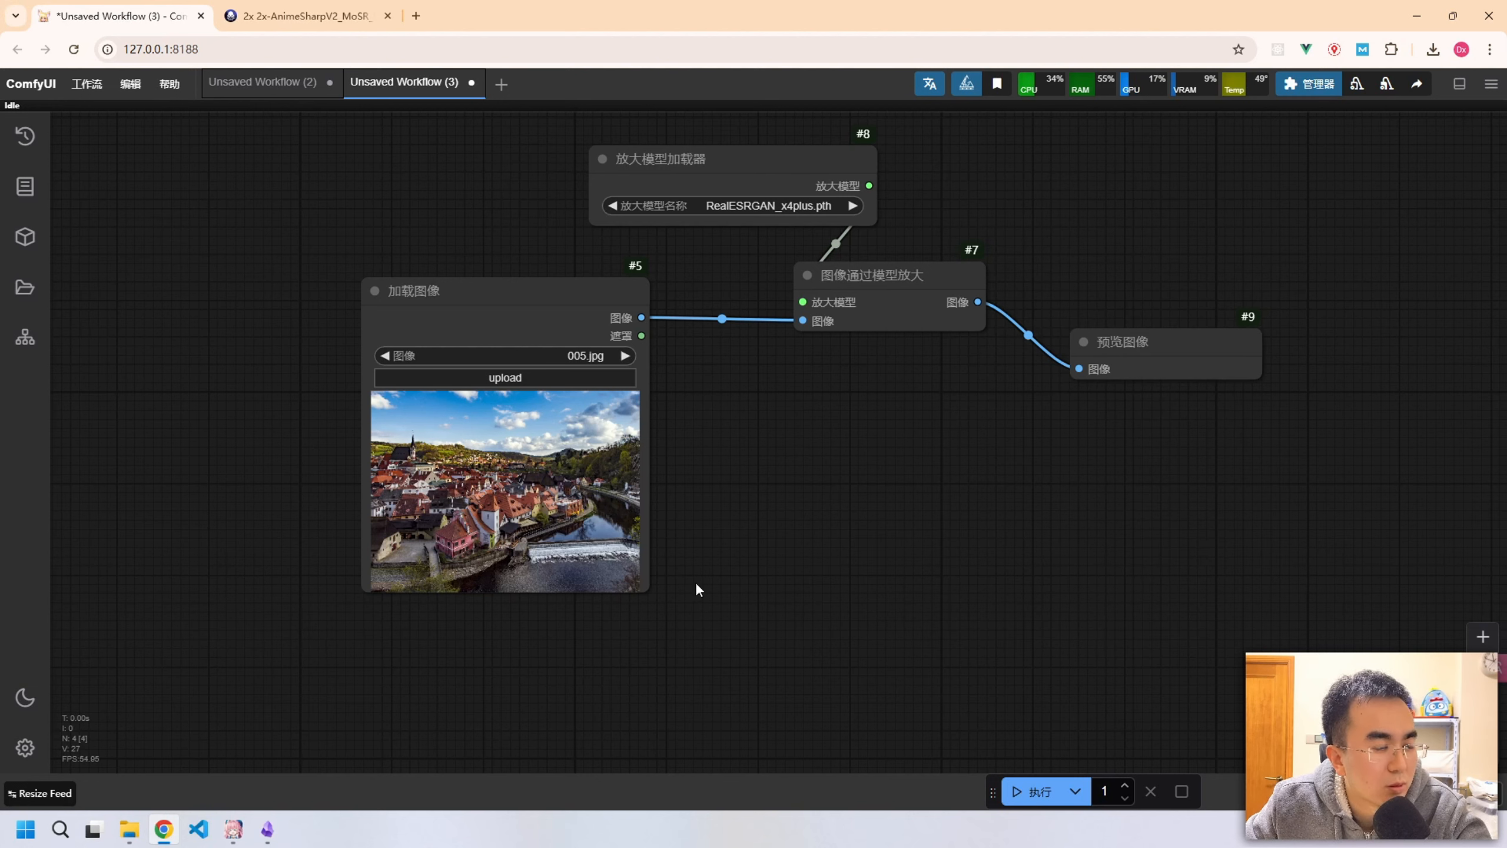
Load p2180949849.webp from the 新建文件夹 (5) folder into the 加载图像 node and run the workflow.
mouse_move(130, 829)
click(237, 774)
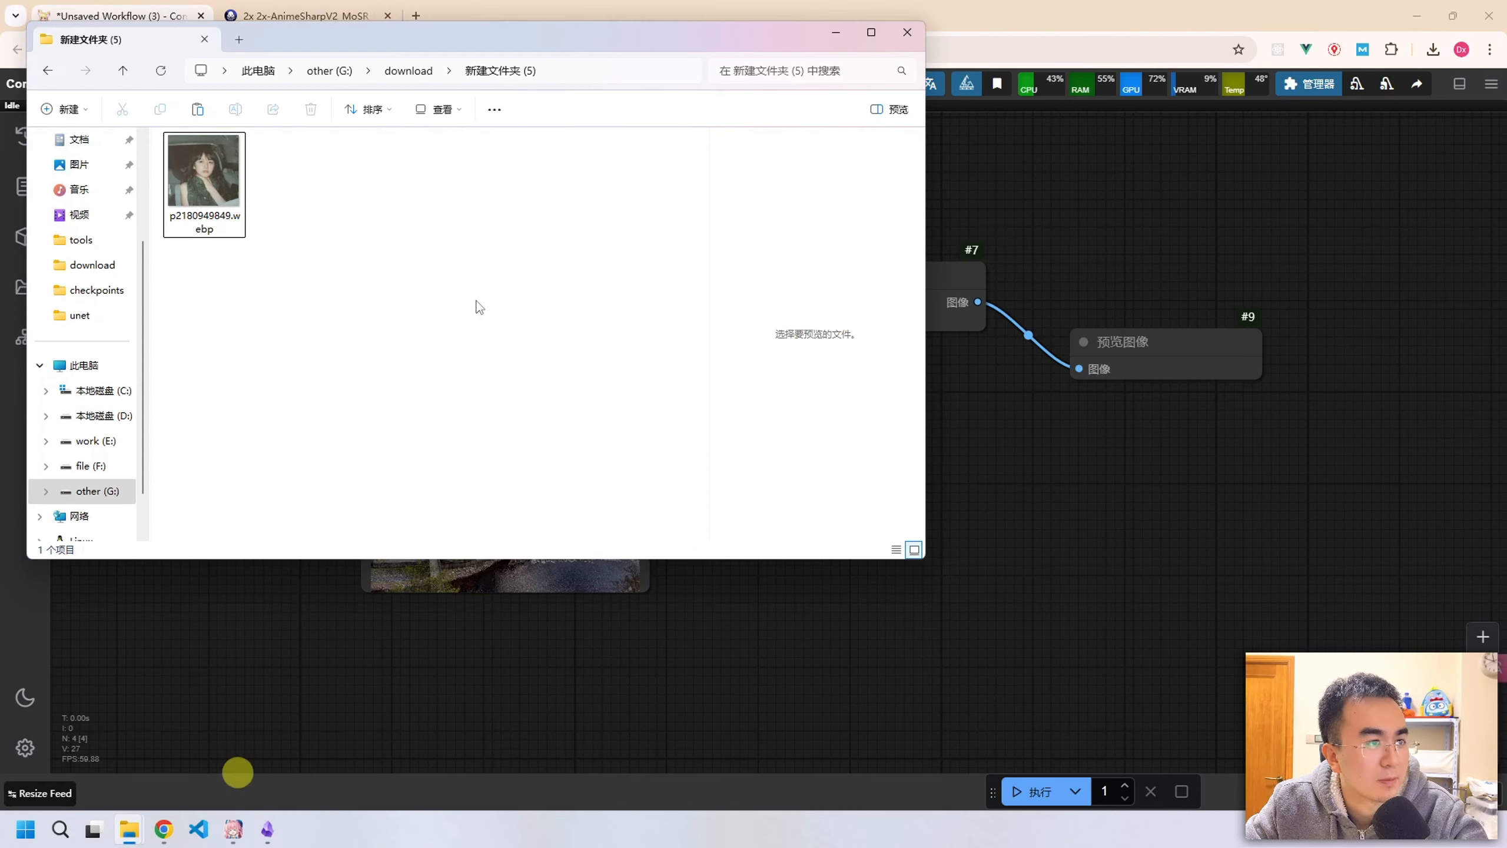
drag(494, 47, 1163, 285)
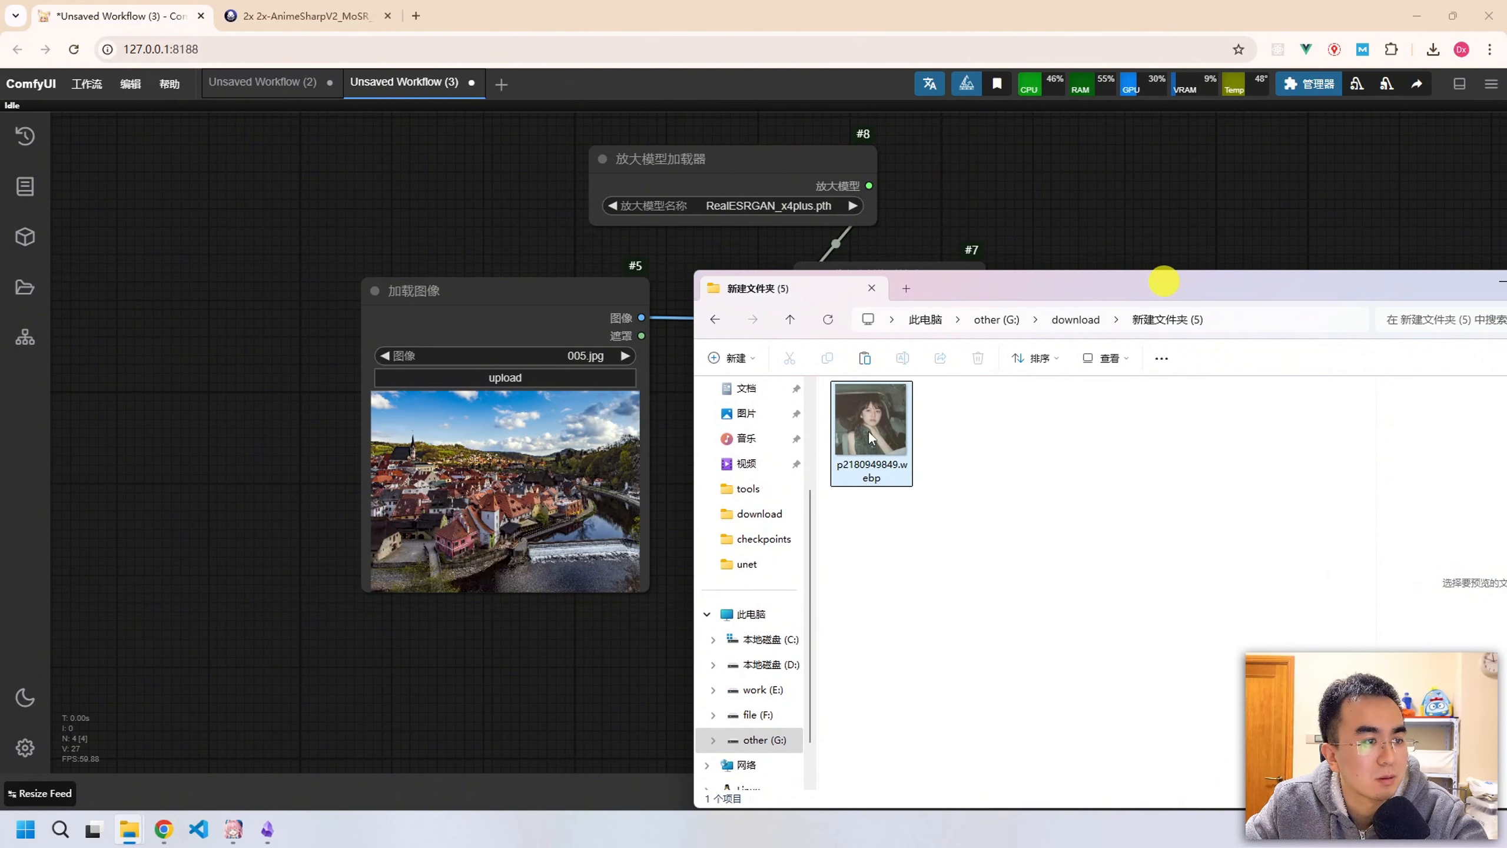
drag(871, 419, 540, 480)
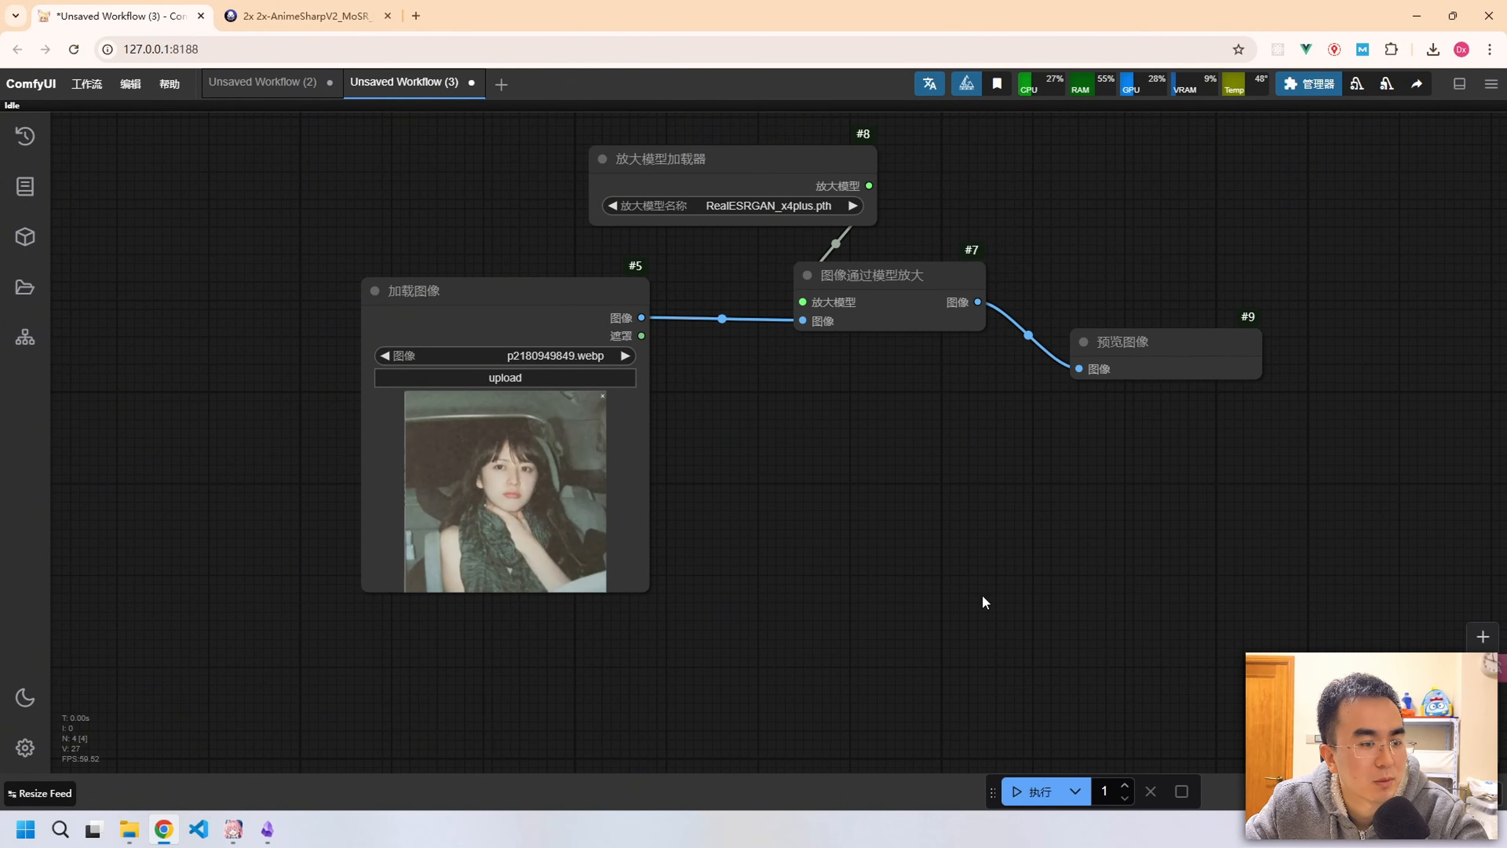
click(1033, 798)
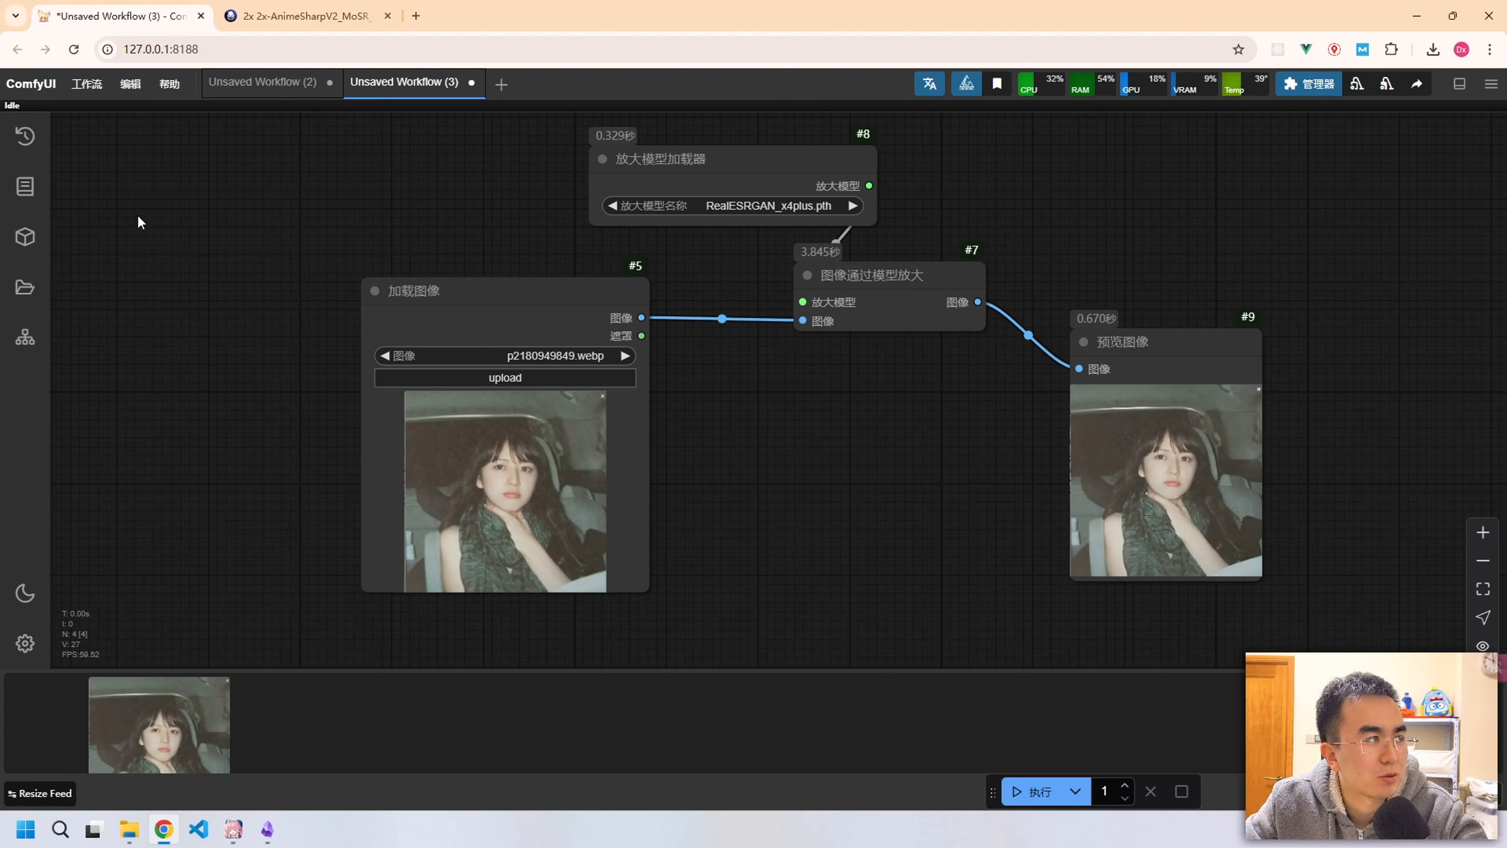
Search the node library for 图像对比, add the RG节点 version and place it below the 图像通过模型放大 node.
click(27, 187)
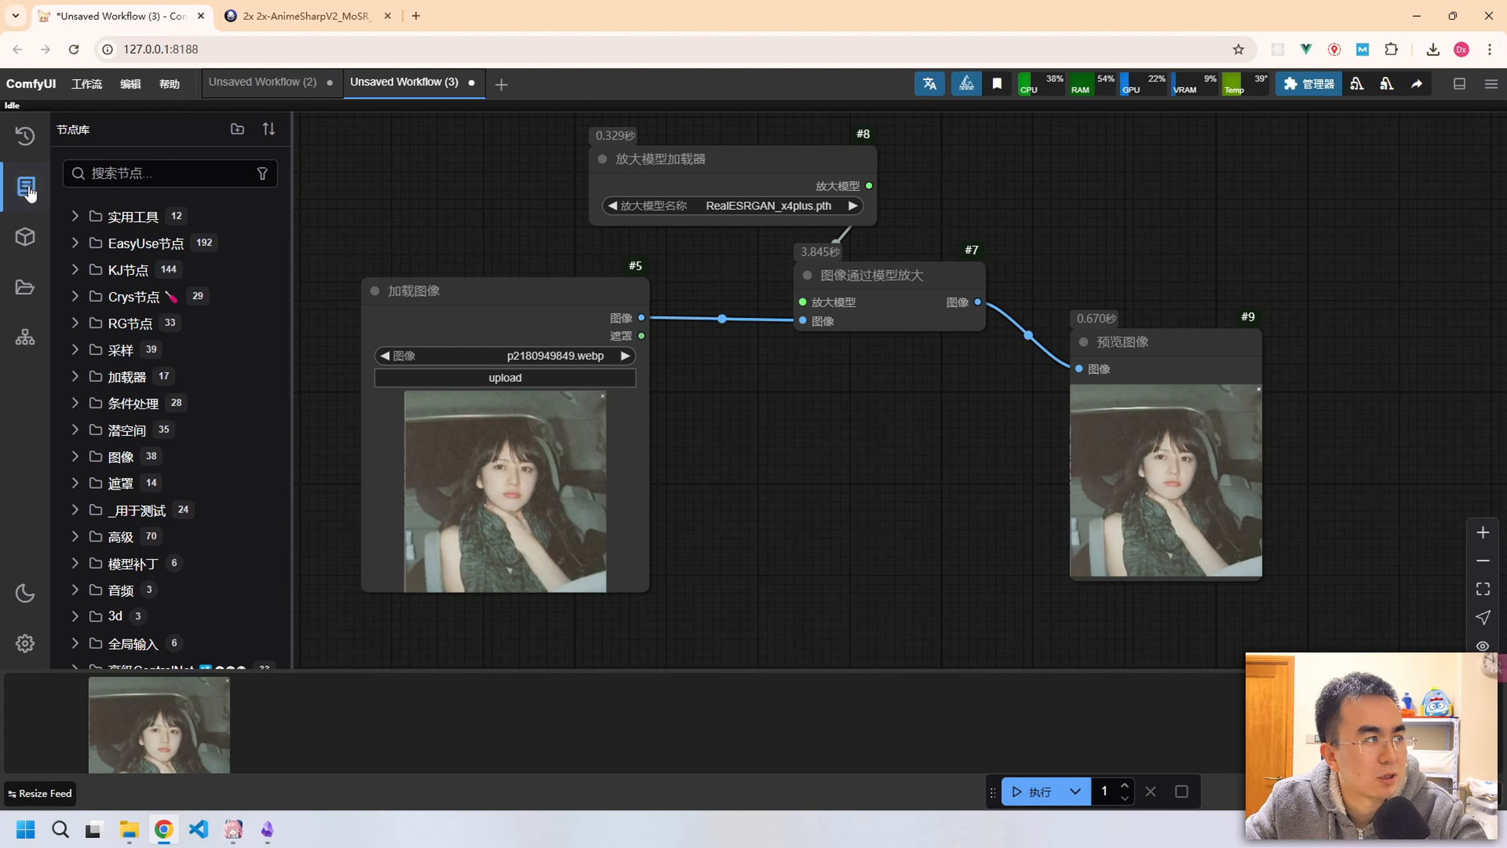
click(124, 176)
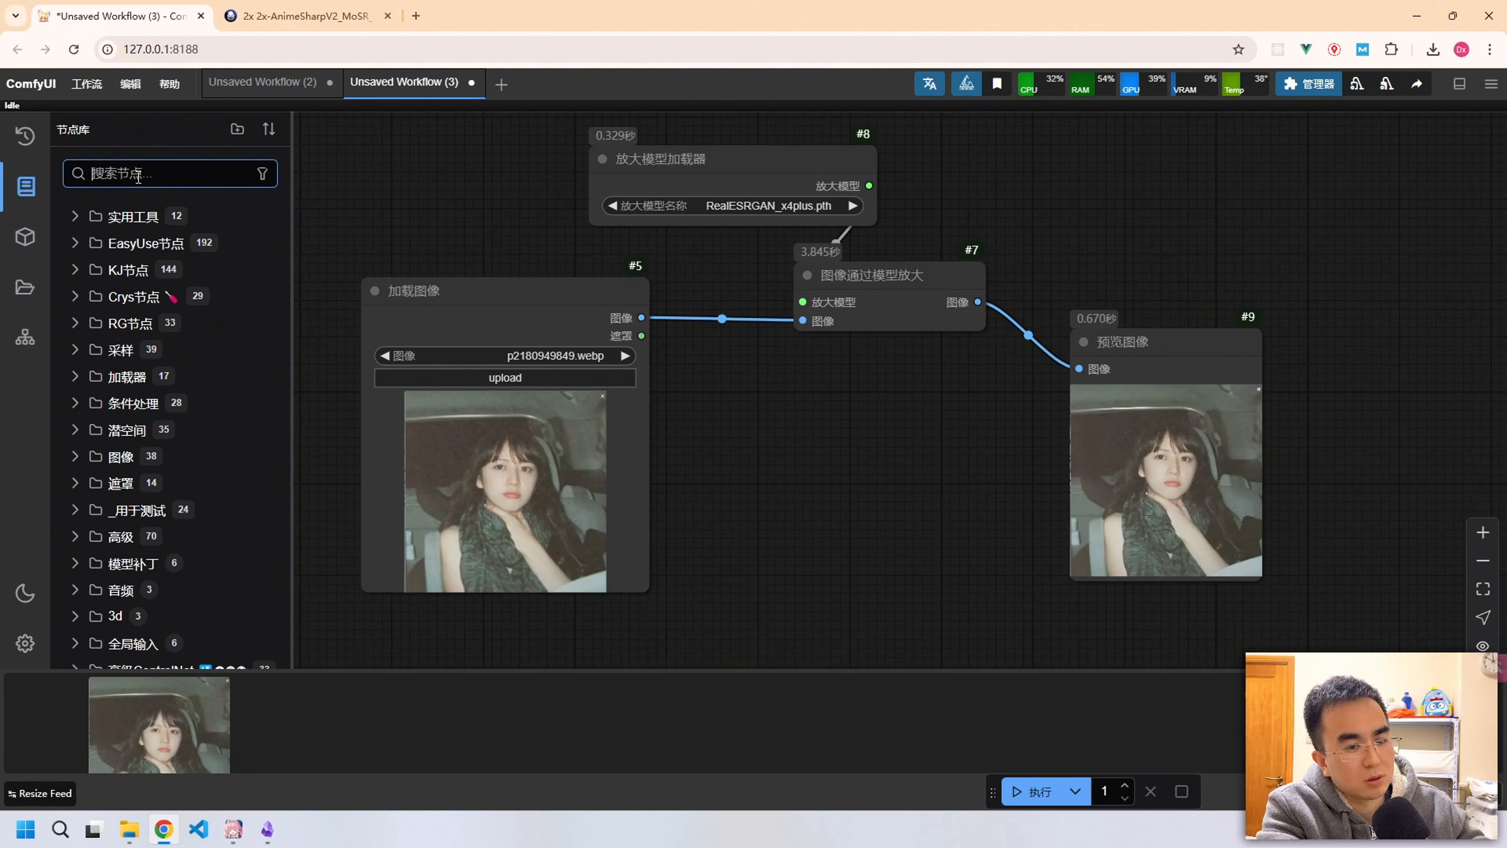
text(图像duibi)
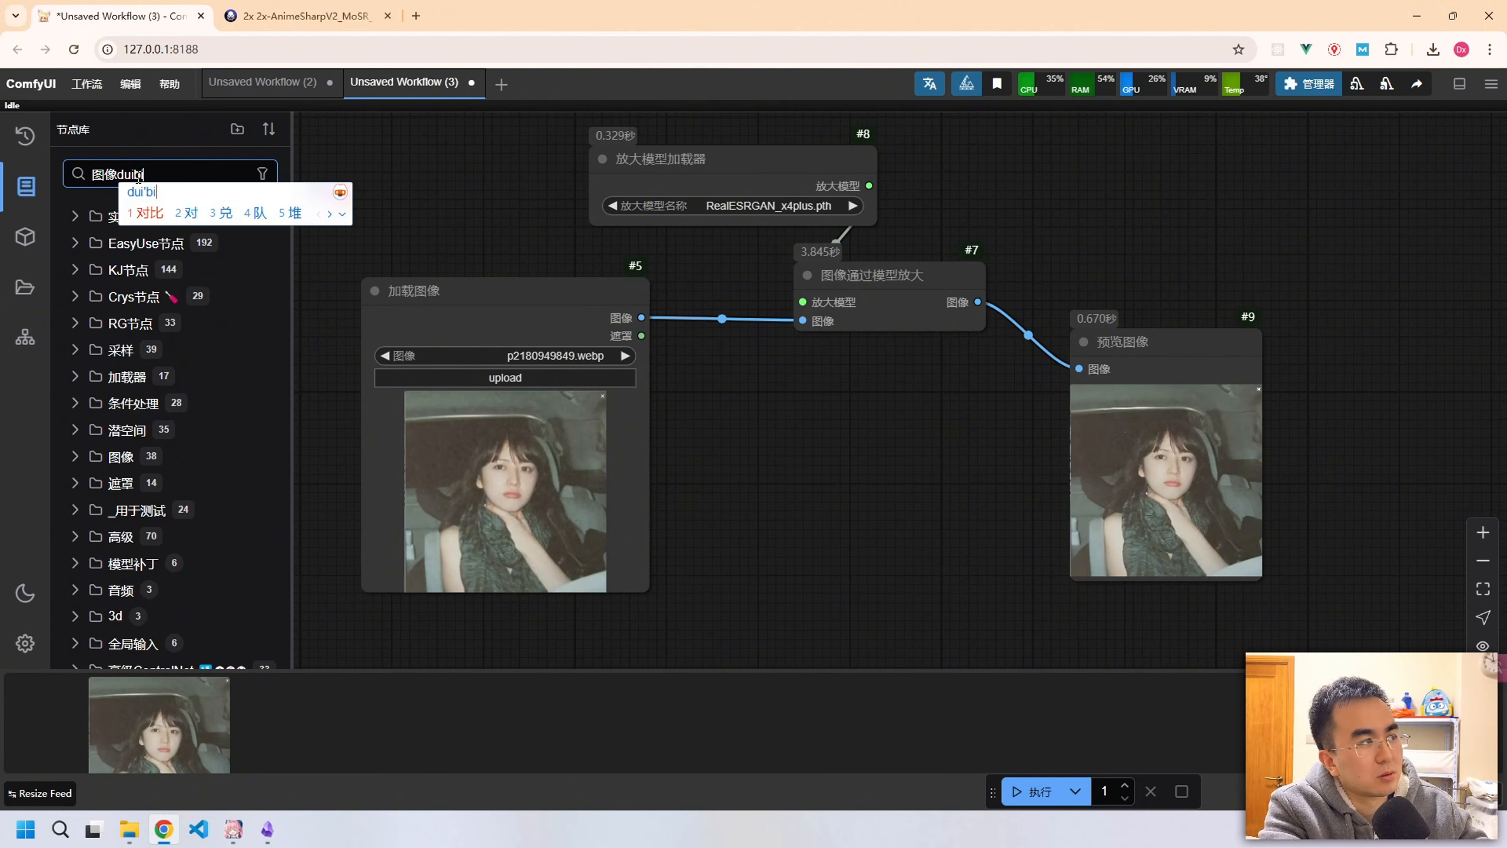
key(space)
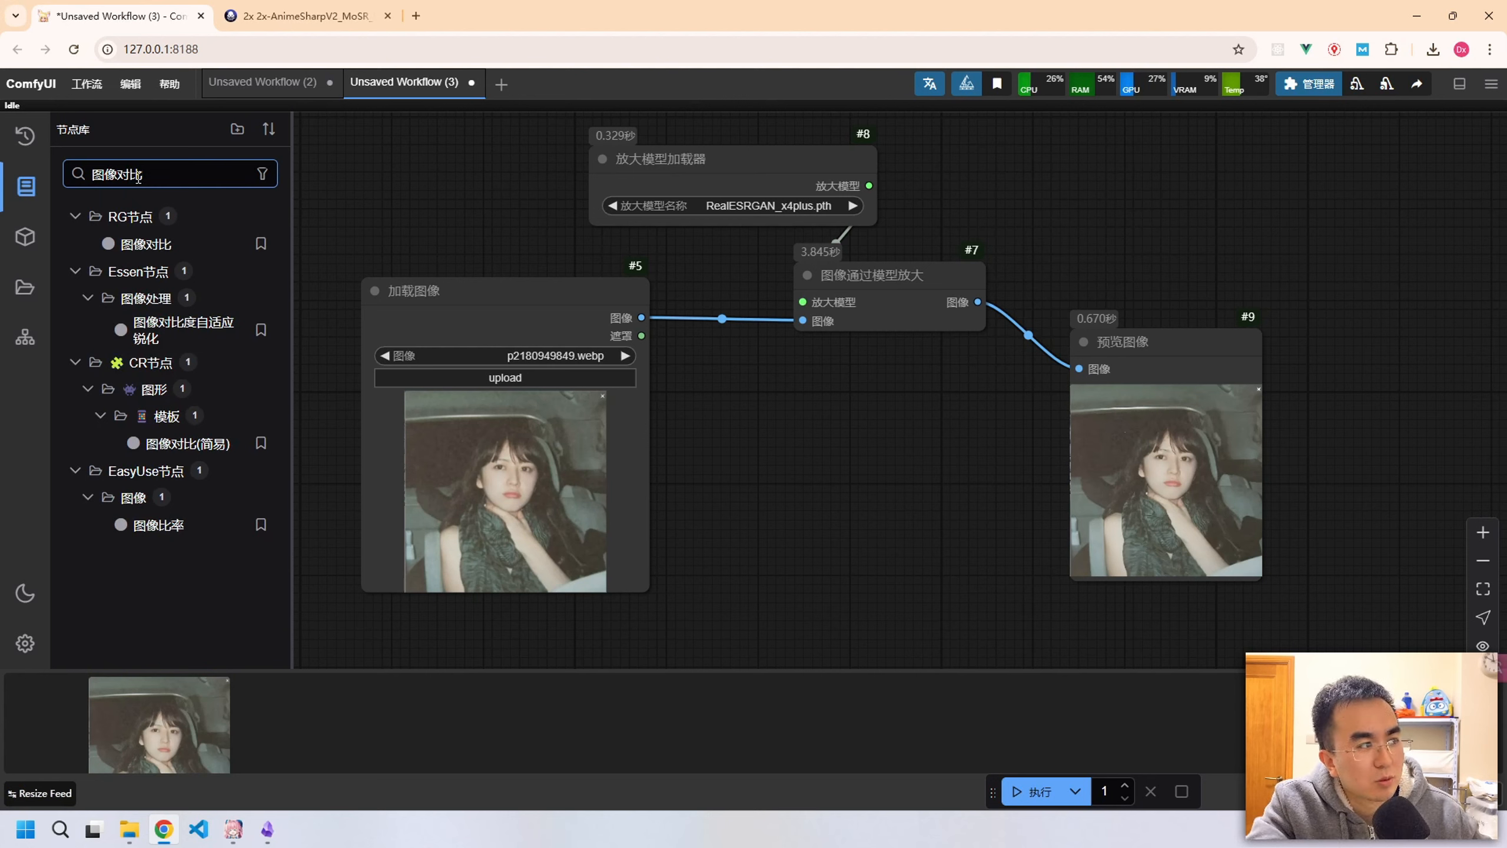
click(169, 245)
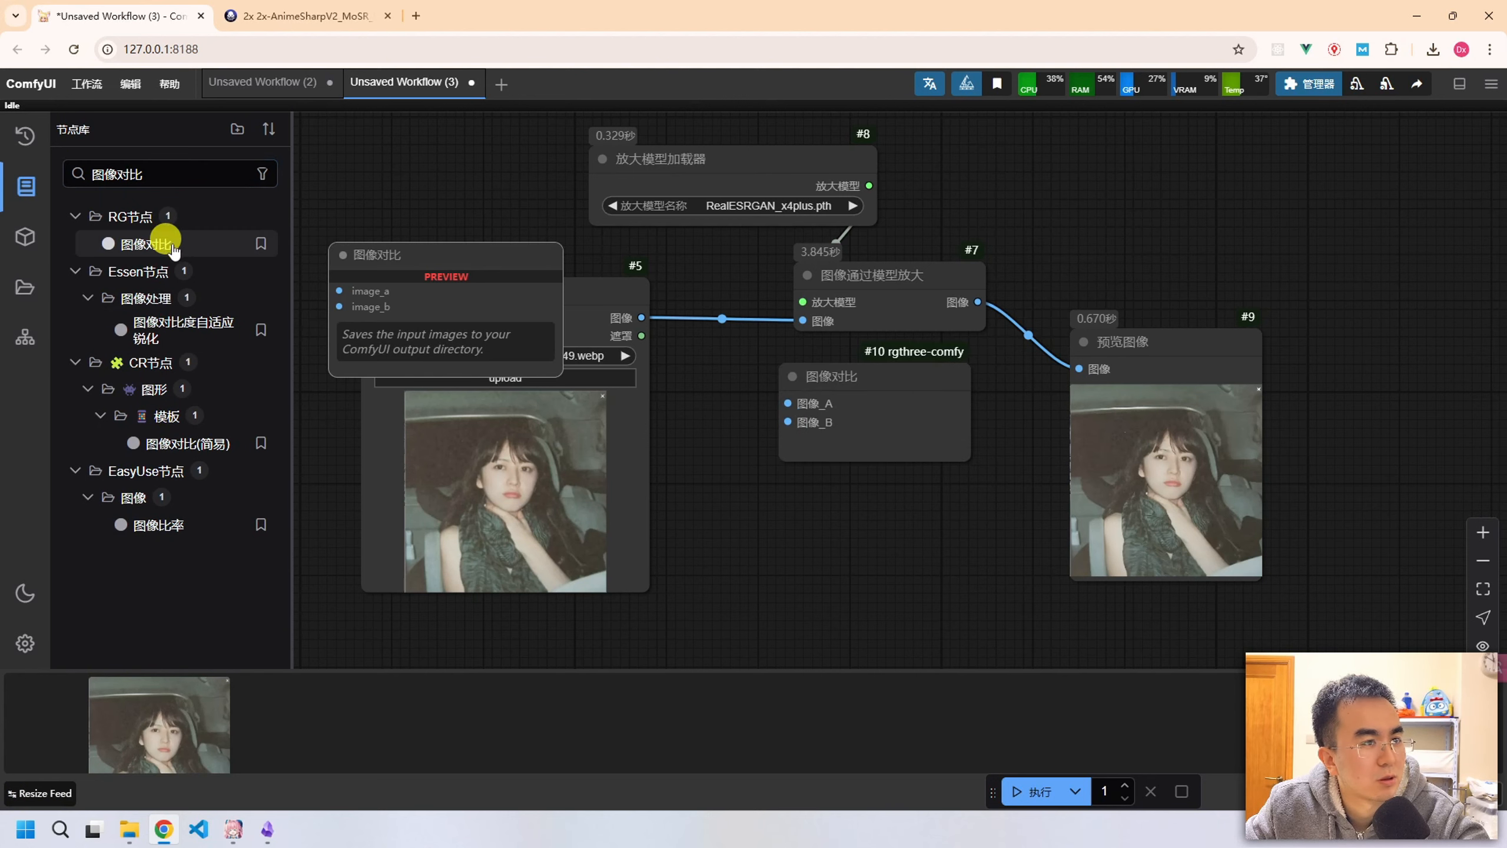
drag(881, 377, 864, 456)
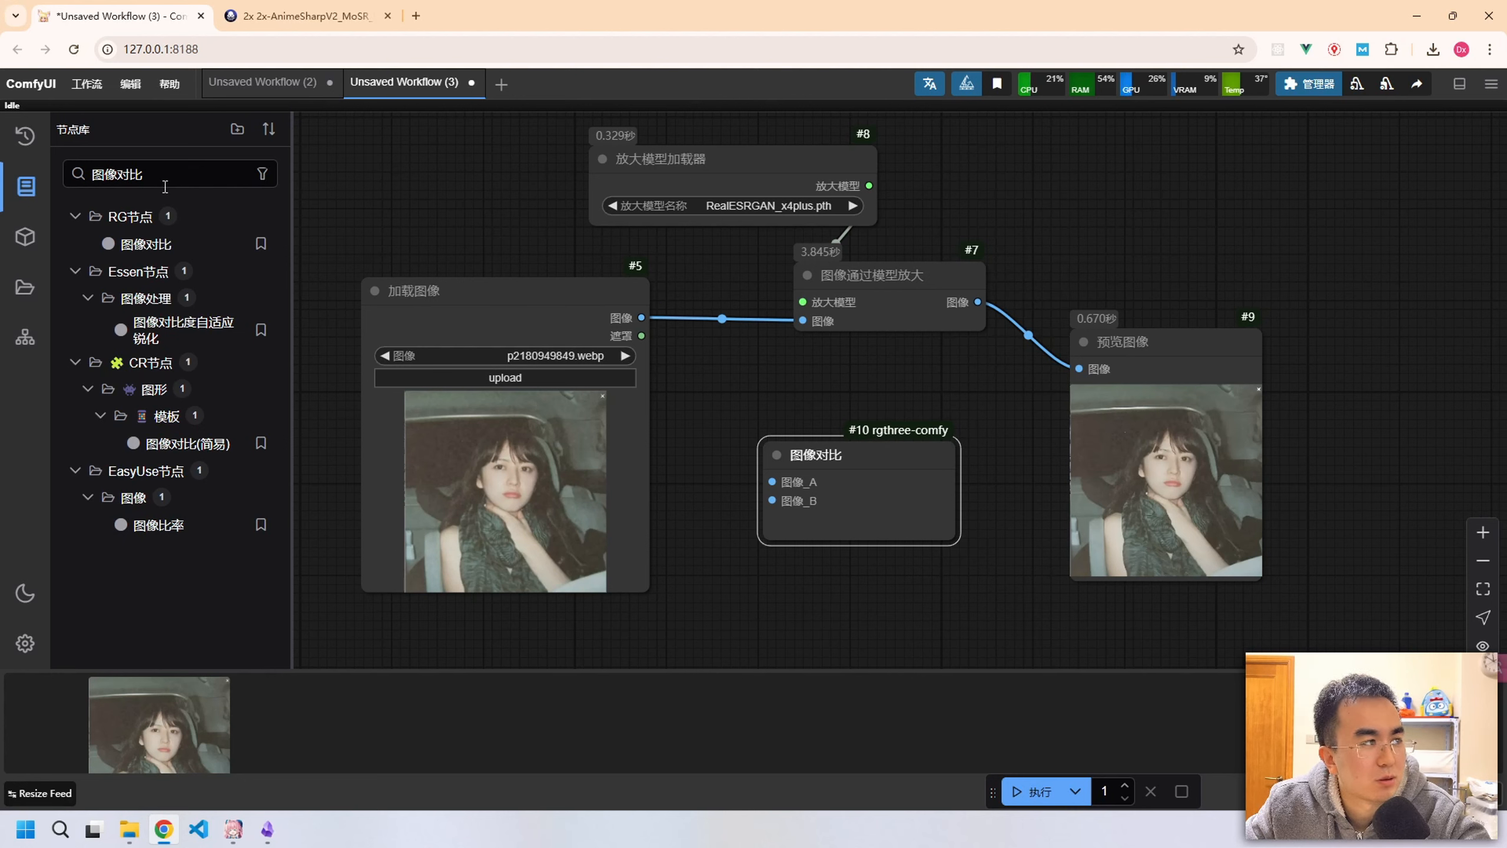
click(24, 186)
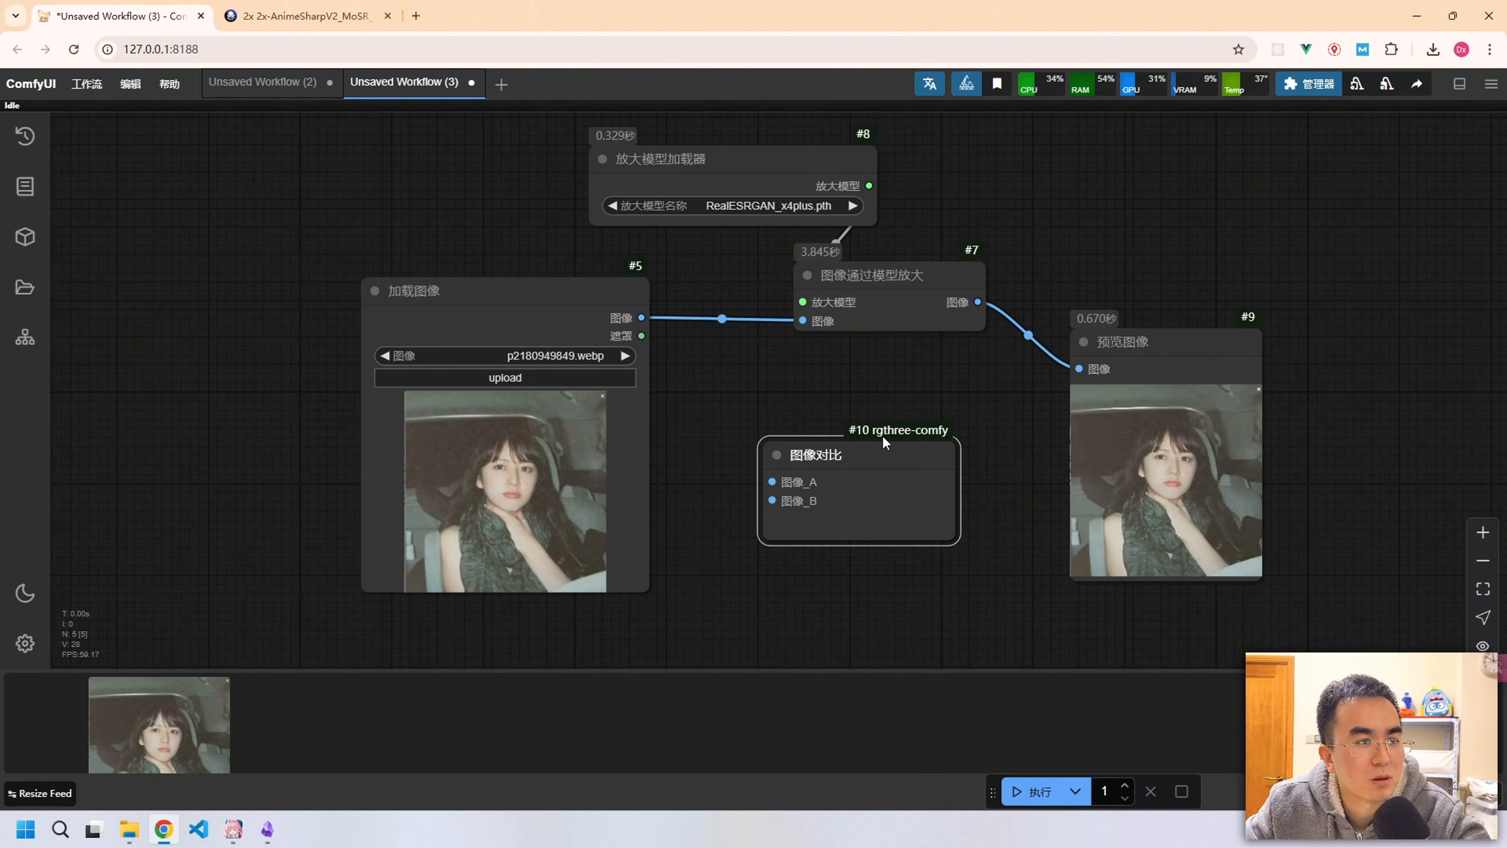
View the custom node list in the ComfyUI管理器, and close the manager again.
click(1311, 86)
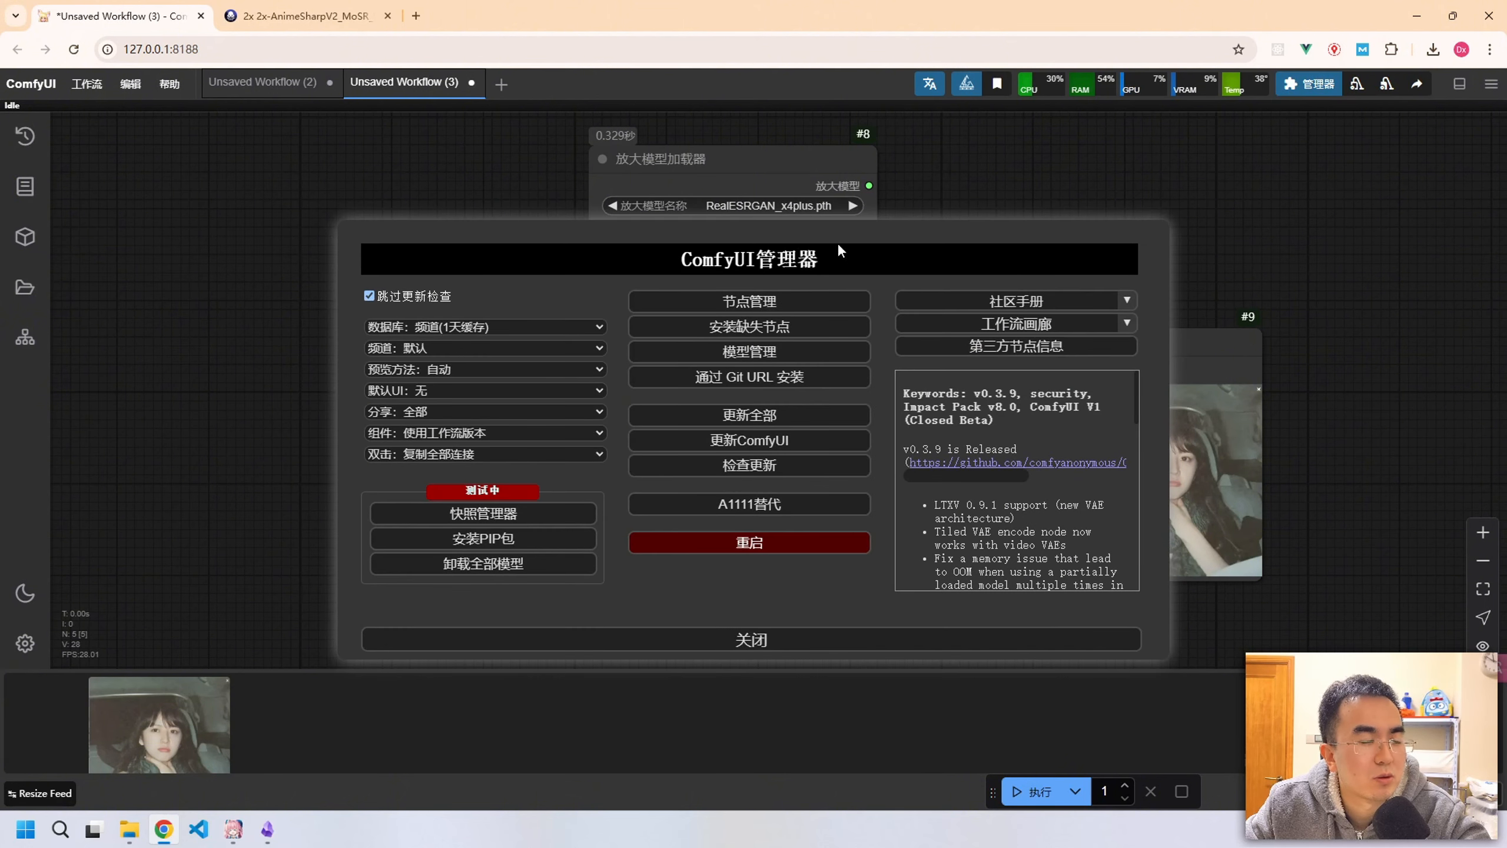
click(774, 303)
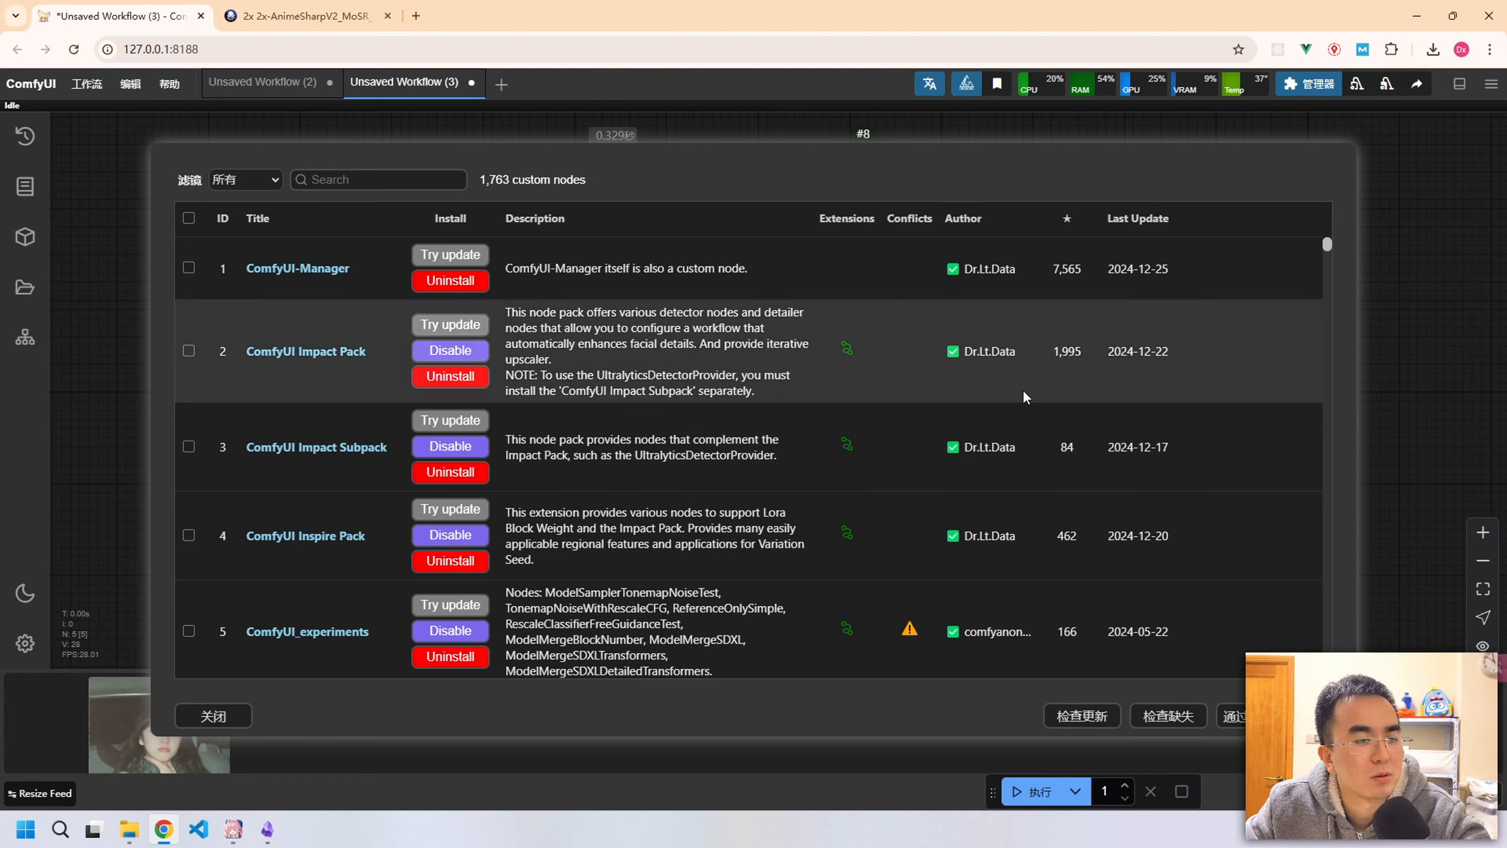
click(365, 181)
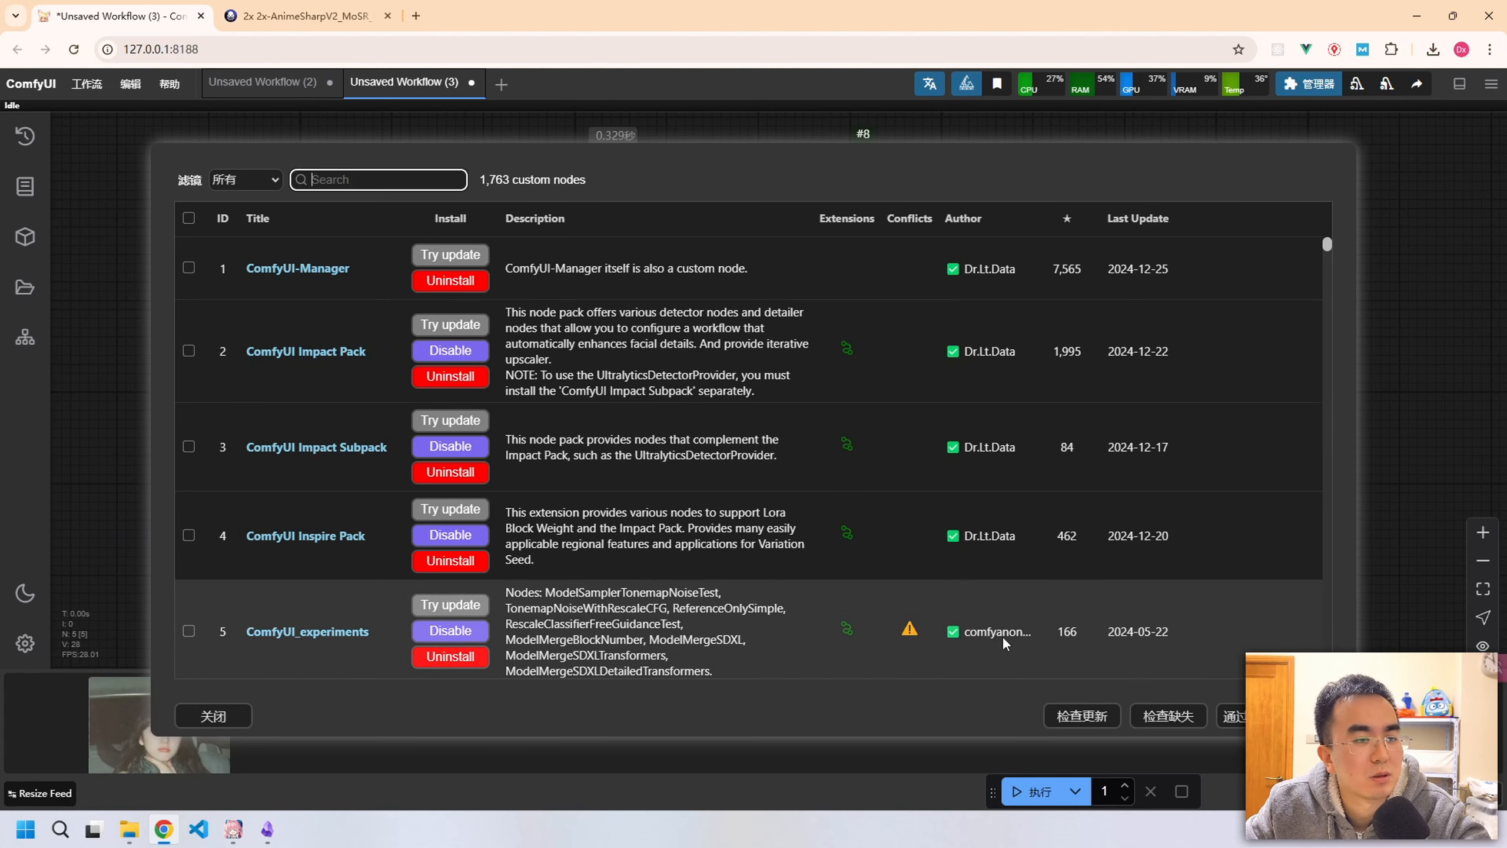
click(210, 711)
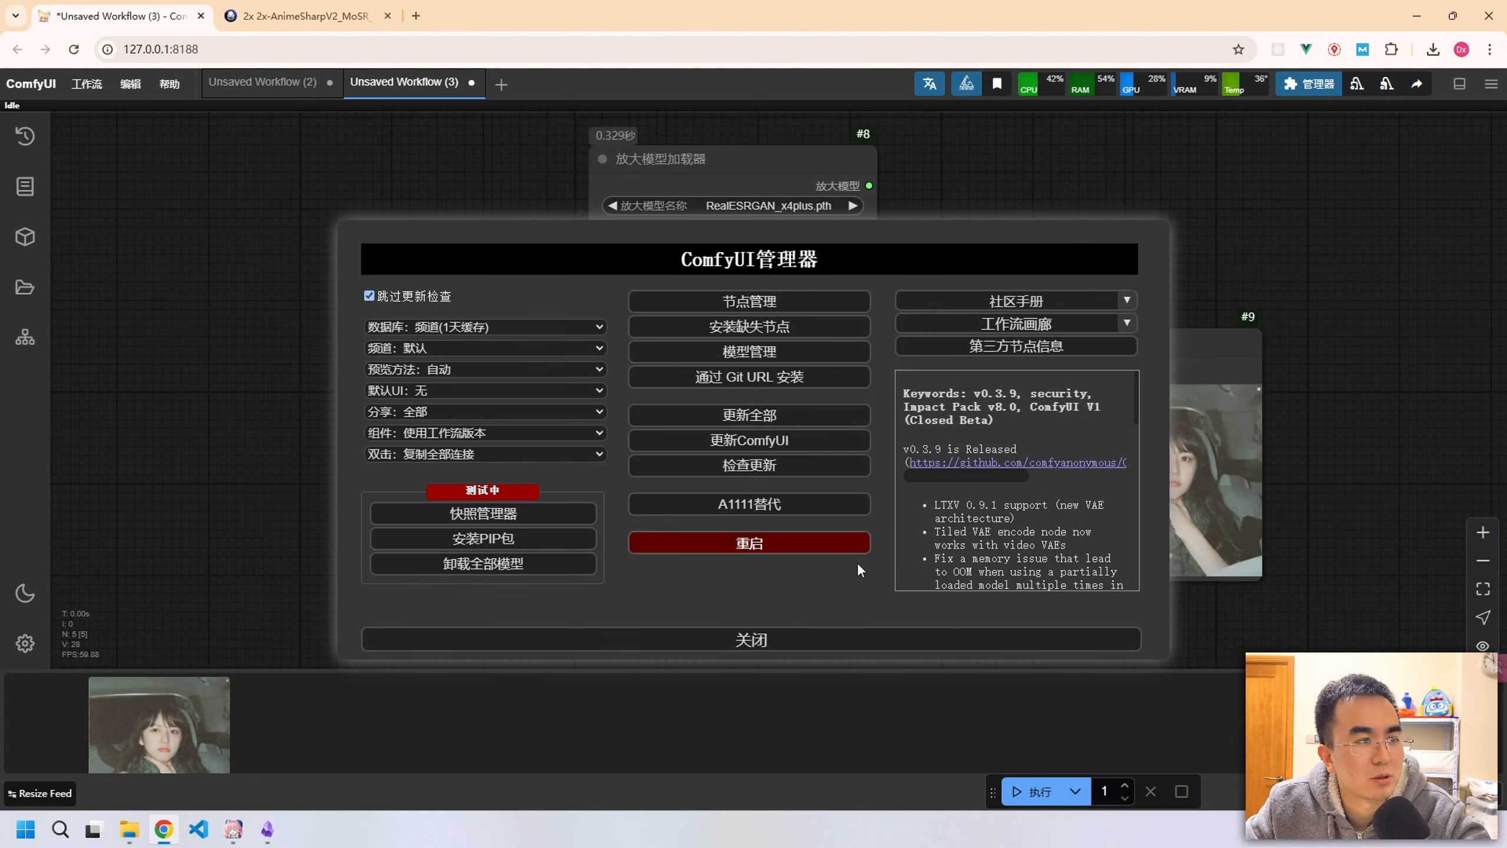
click(818, 635)
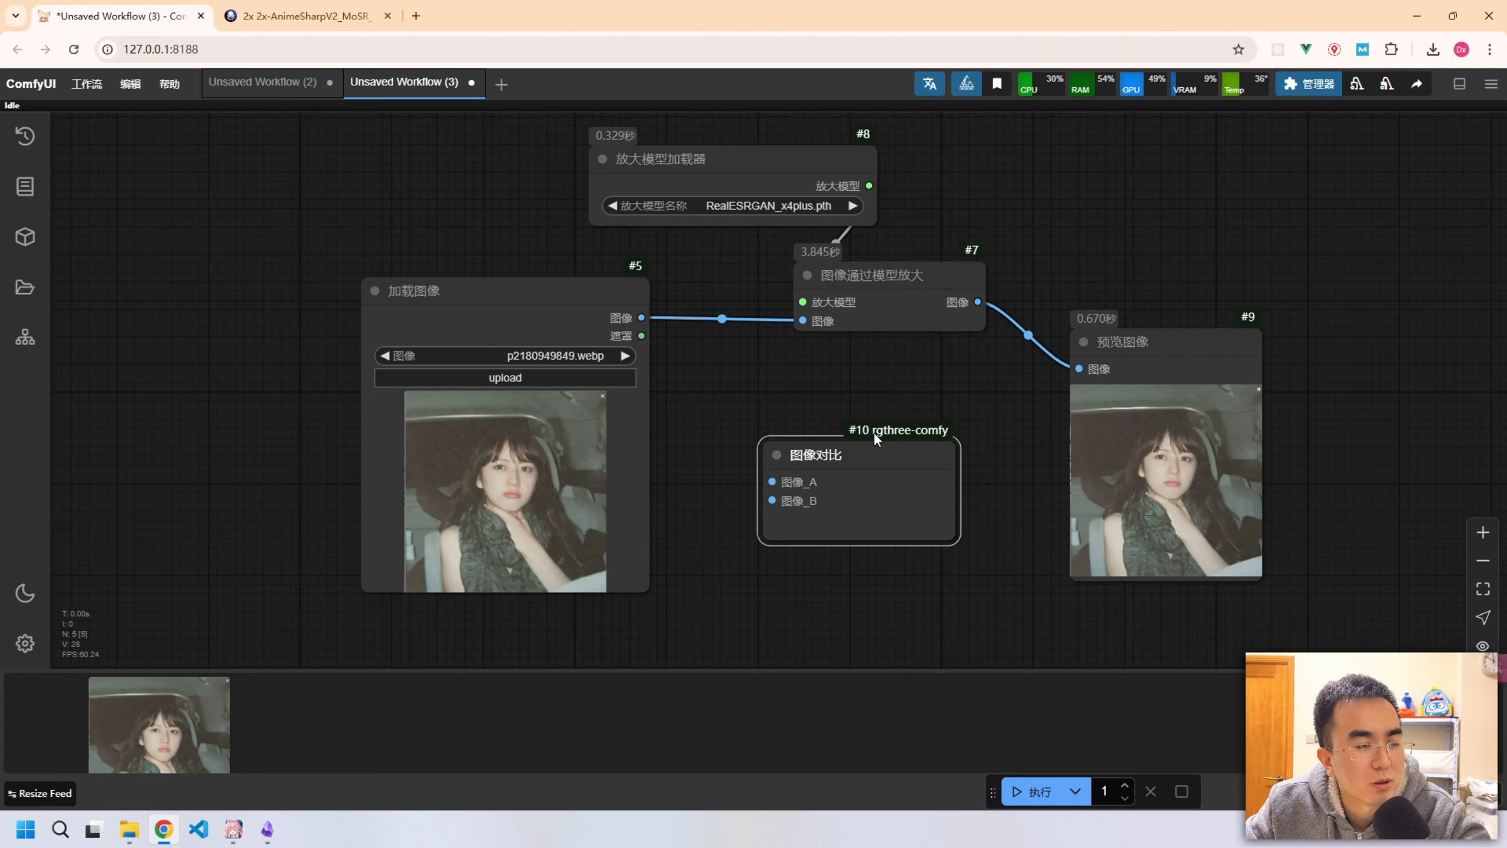
Search the custom node list in the ComfyUI管理器 for rgthree, highlight the rgthree's ComfyUI Nodes title, and close the manager.
drag(874, 431, 899, 432)
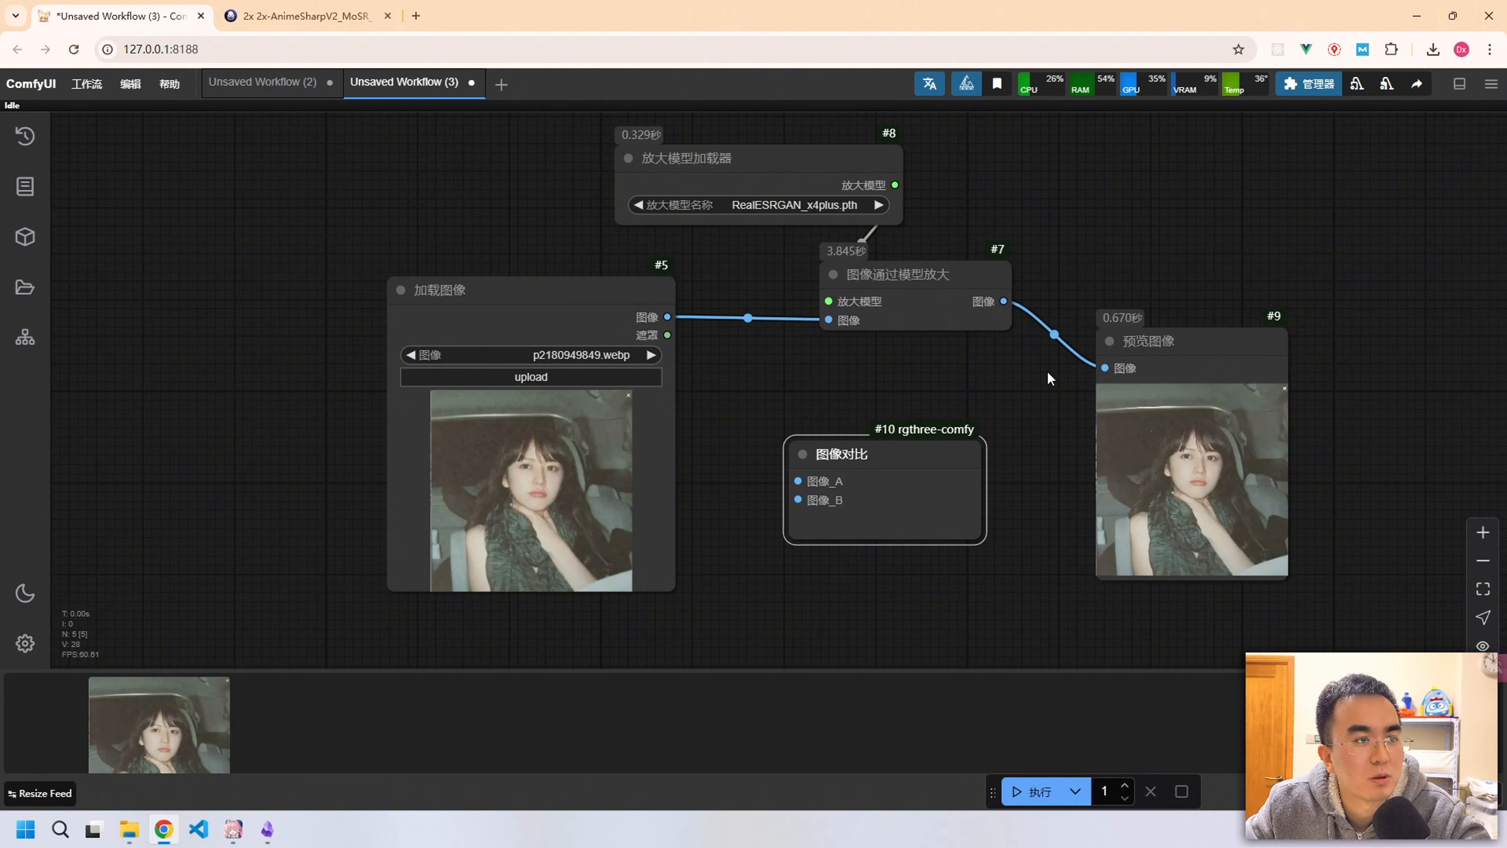
click(1308, 84)
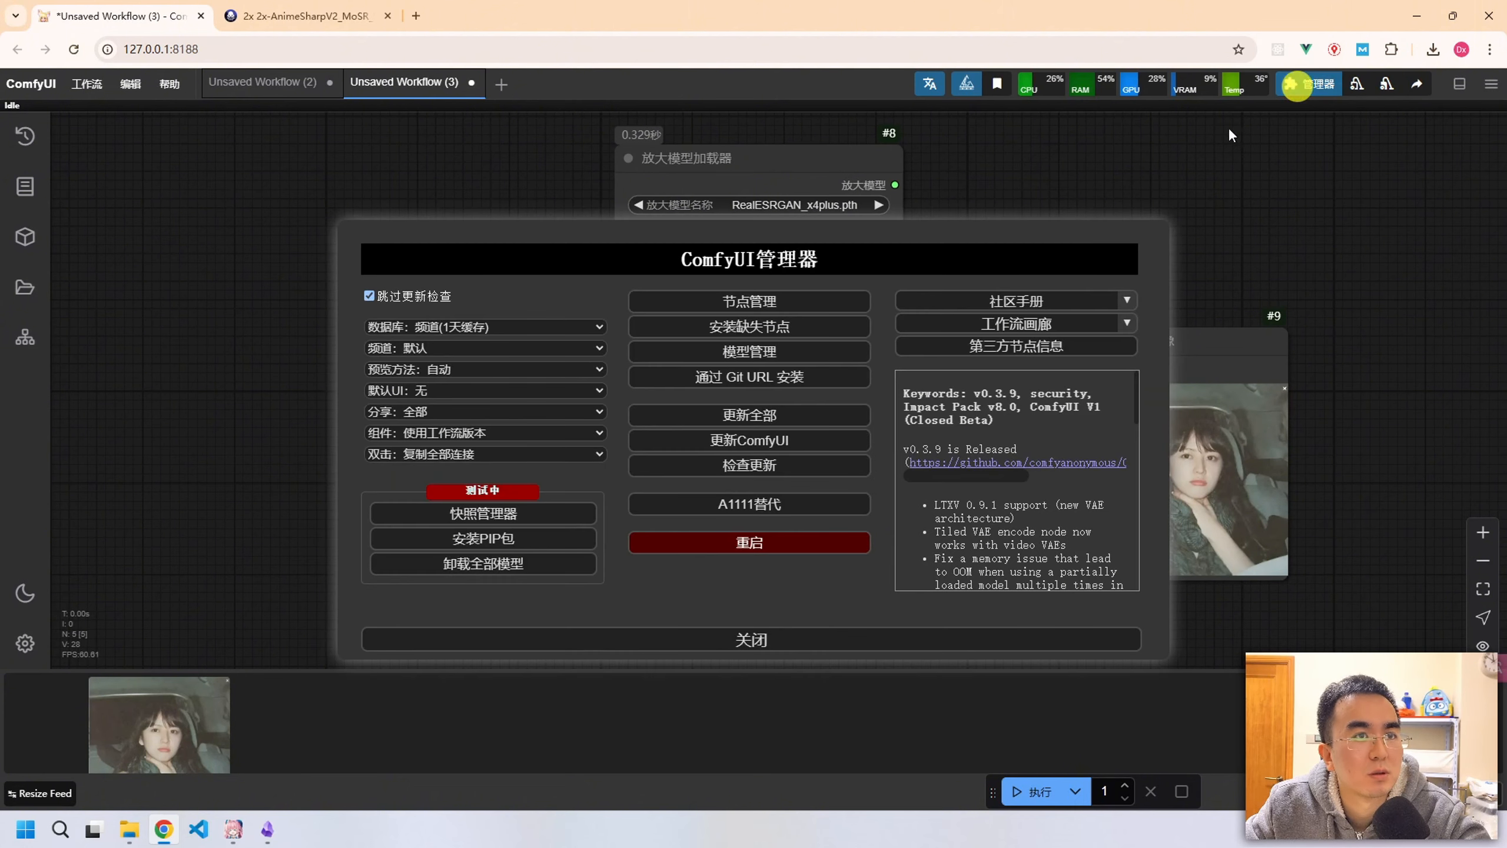
click(764, 301)
click(318, 179)
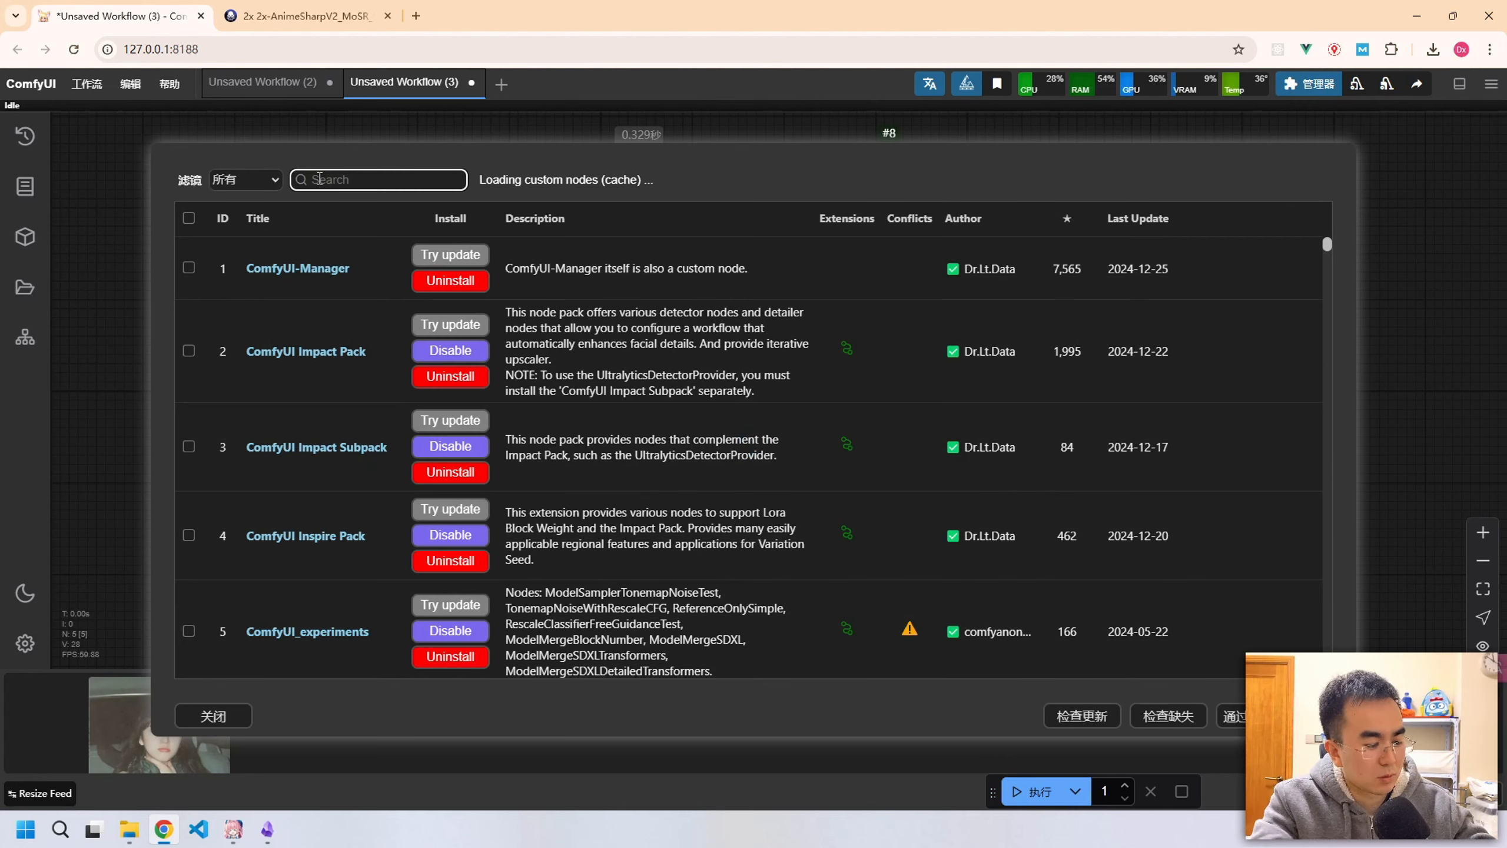
text(rg)
key(shift)
text(three)
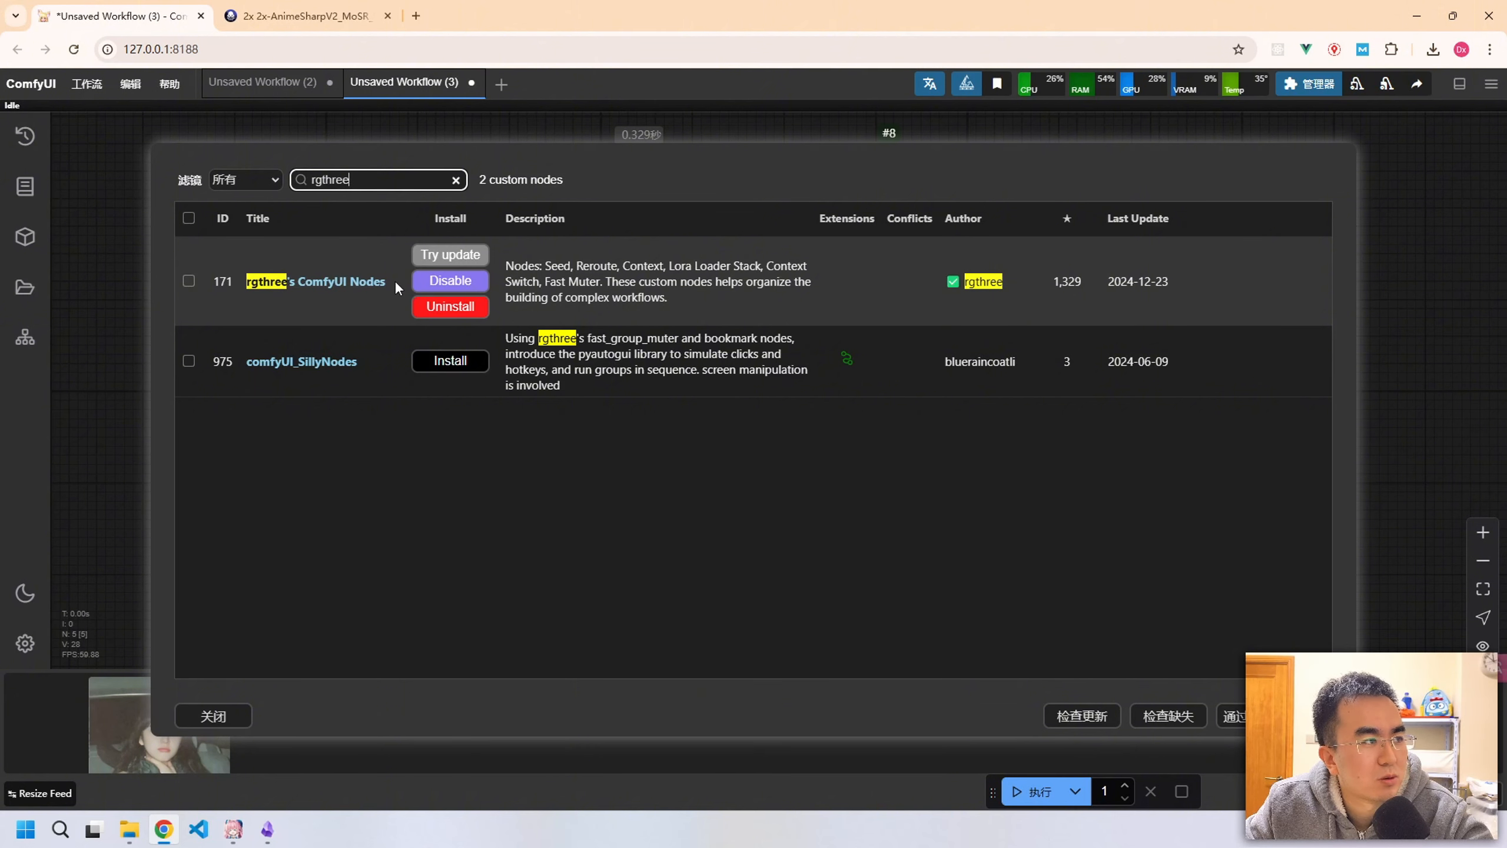
drag(391, 278, 237, 285)
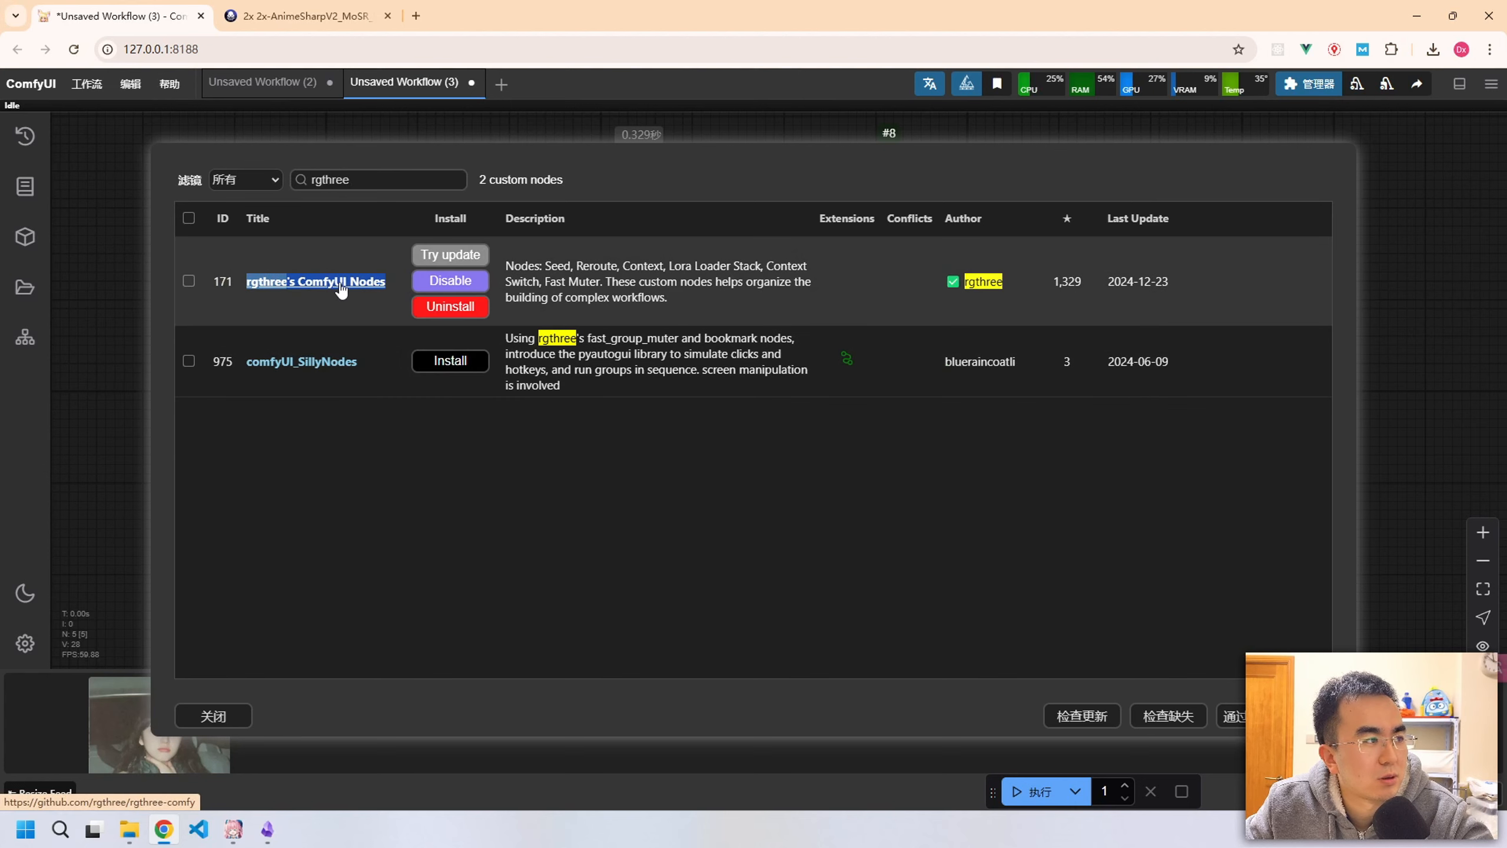
click(212, 716)
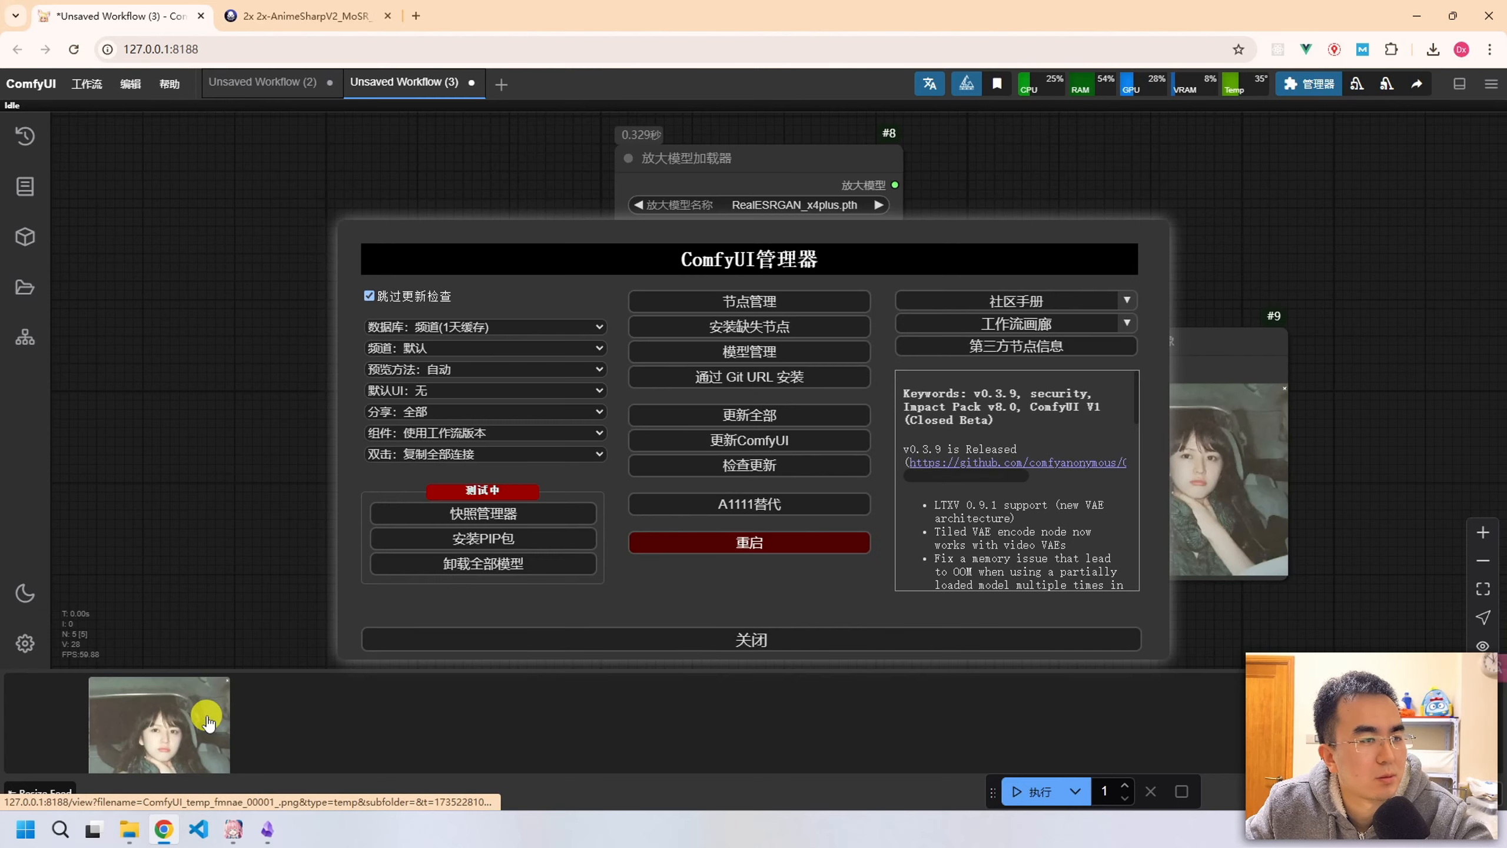
click(719, 644)
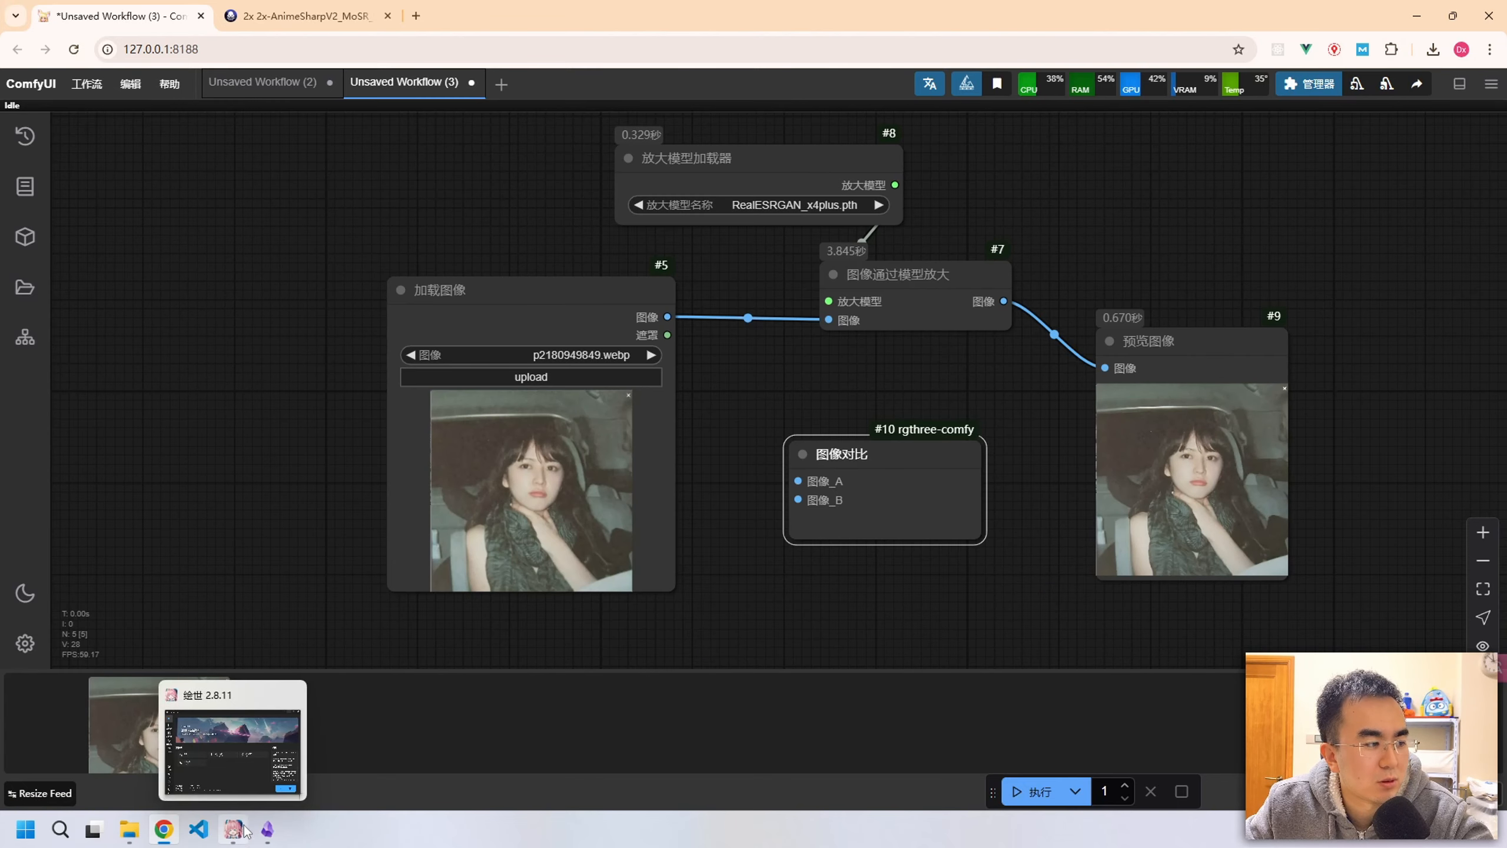
Switch to the 绘世 launcher, view the 安装新扩展 list in its version management, and minimize the launcher.
click(246, 832)
click(349, 325)
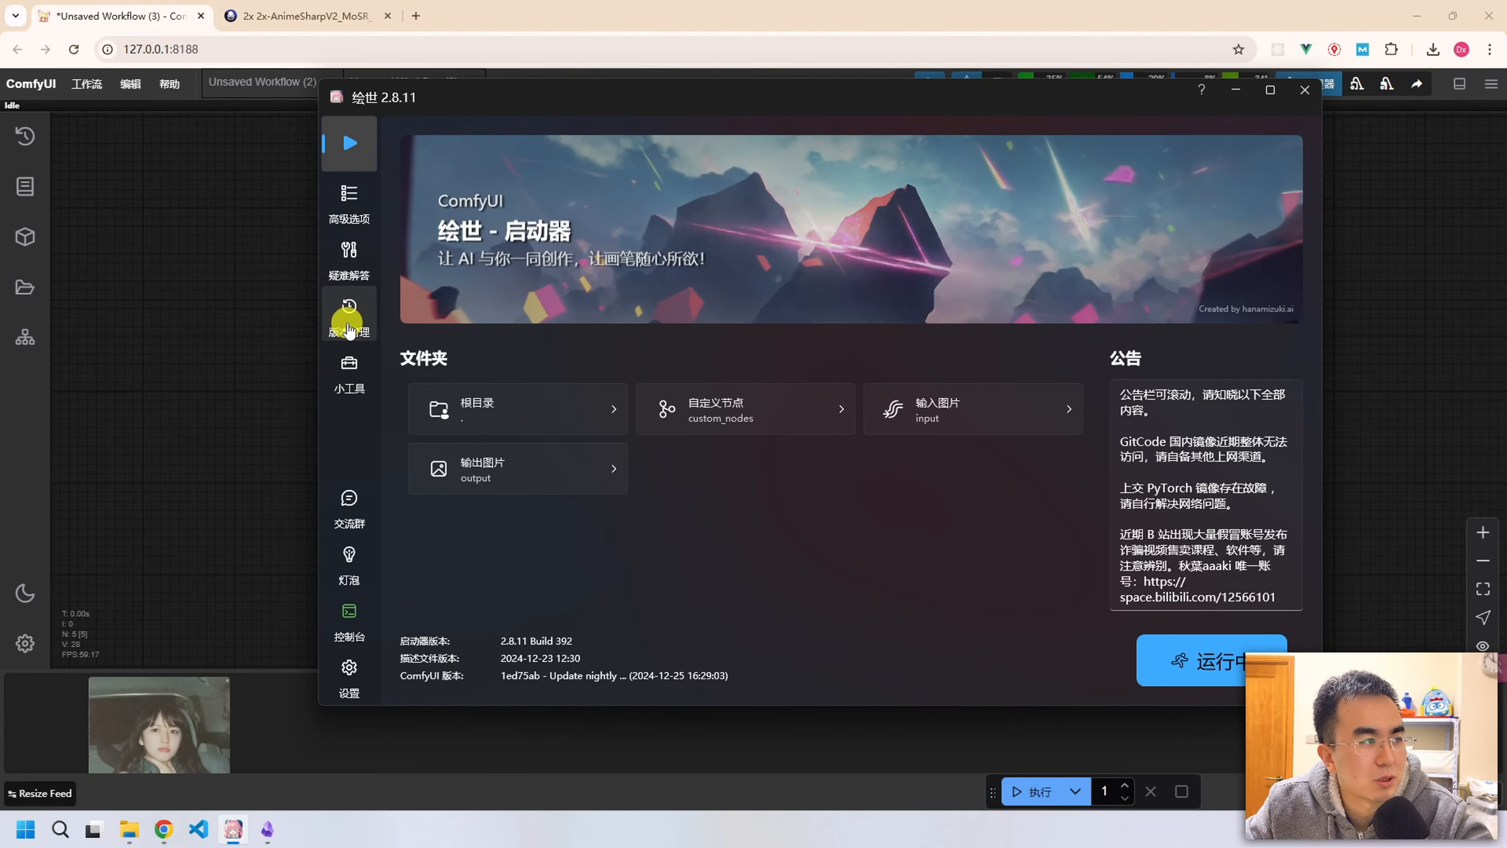
click(461, 135)
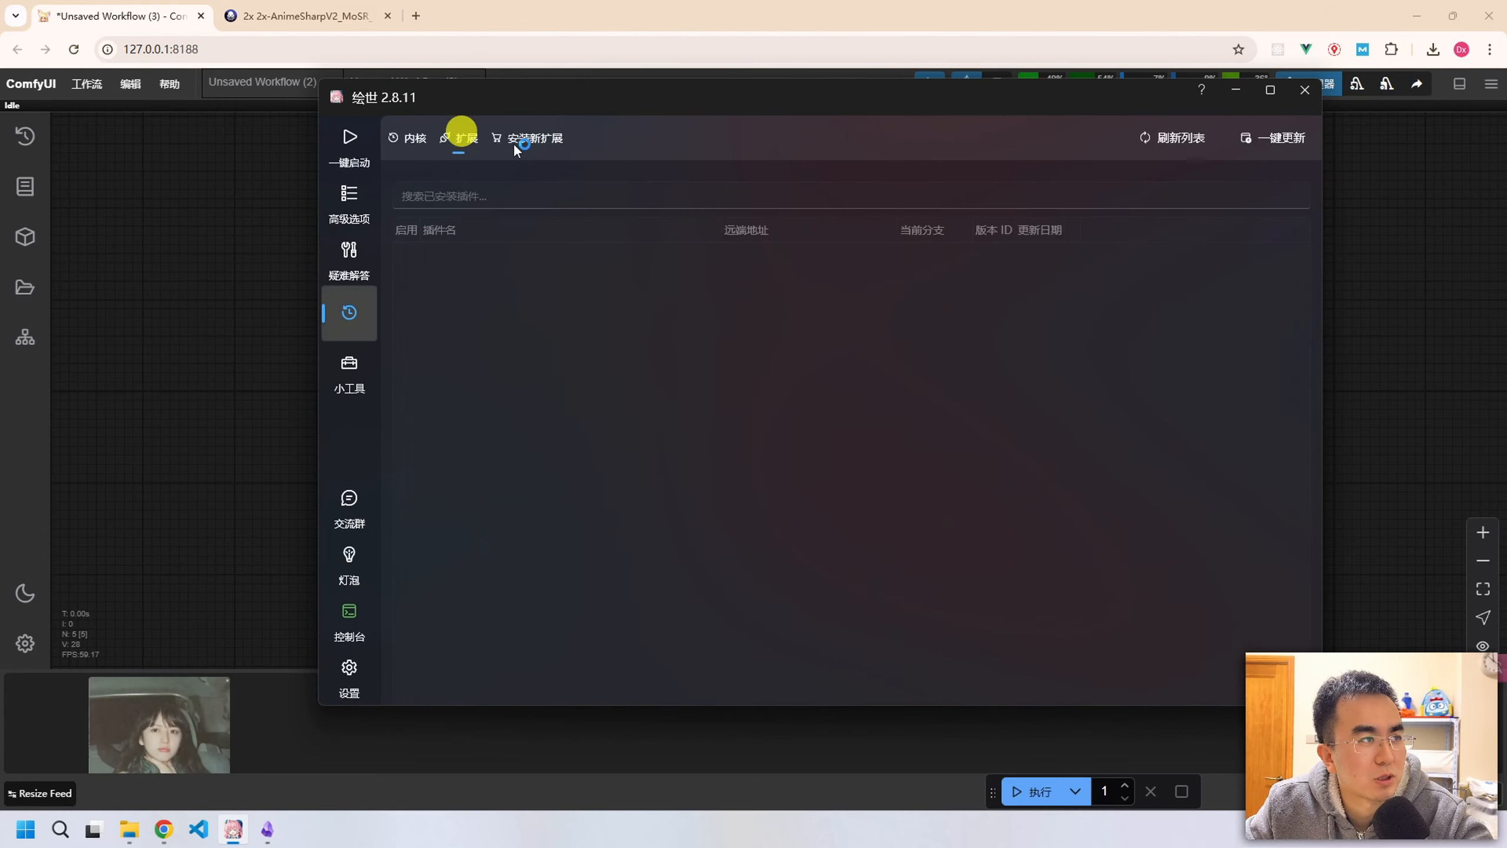
click(528, 137)
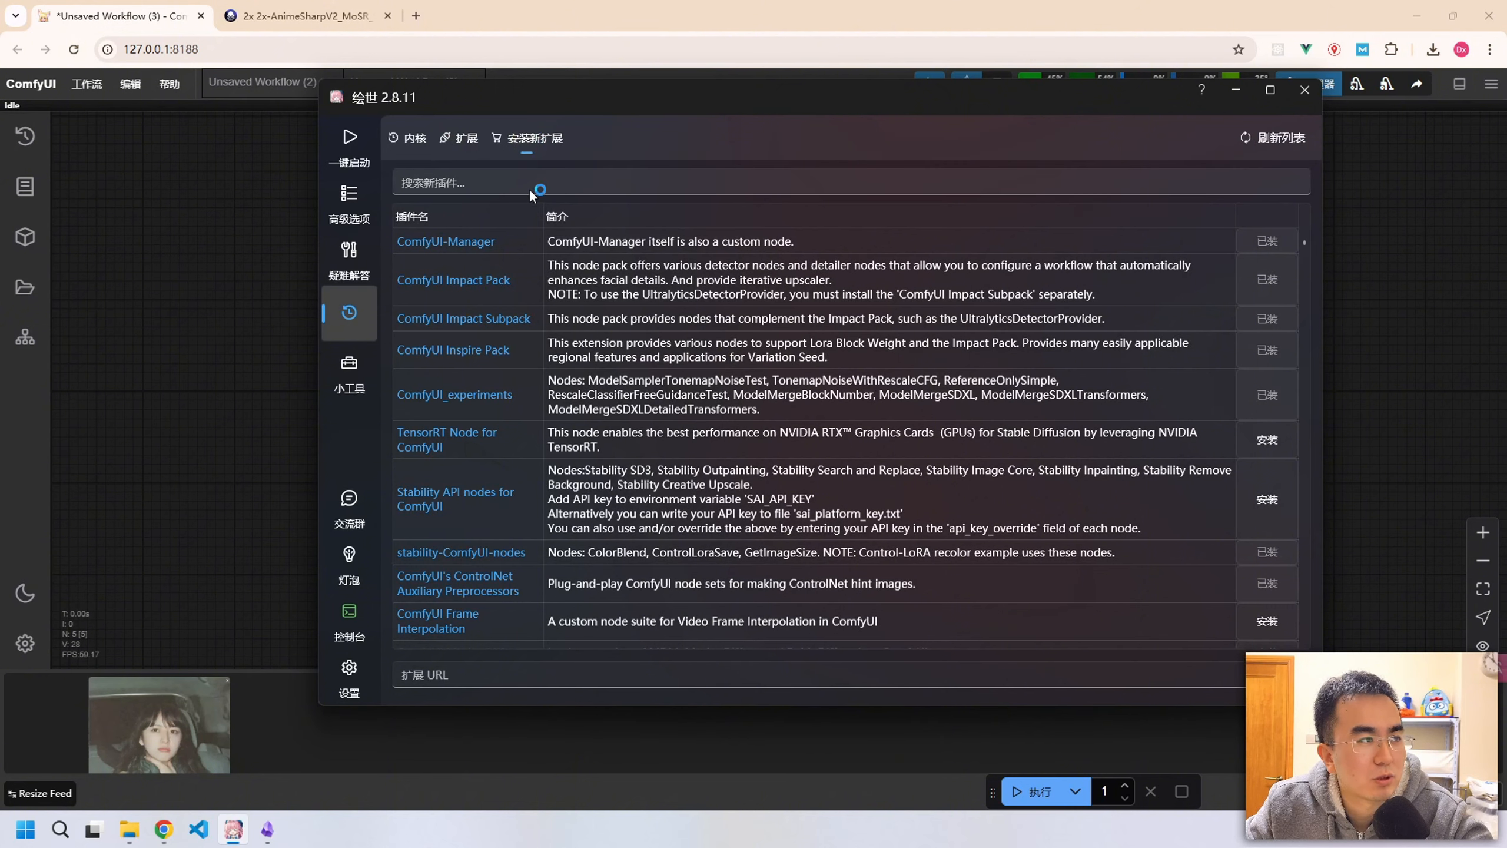
click(531, 187)
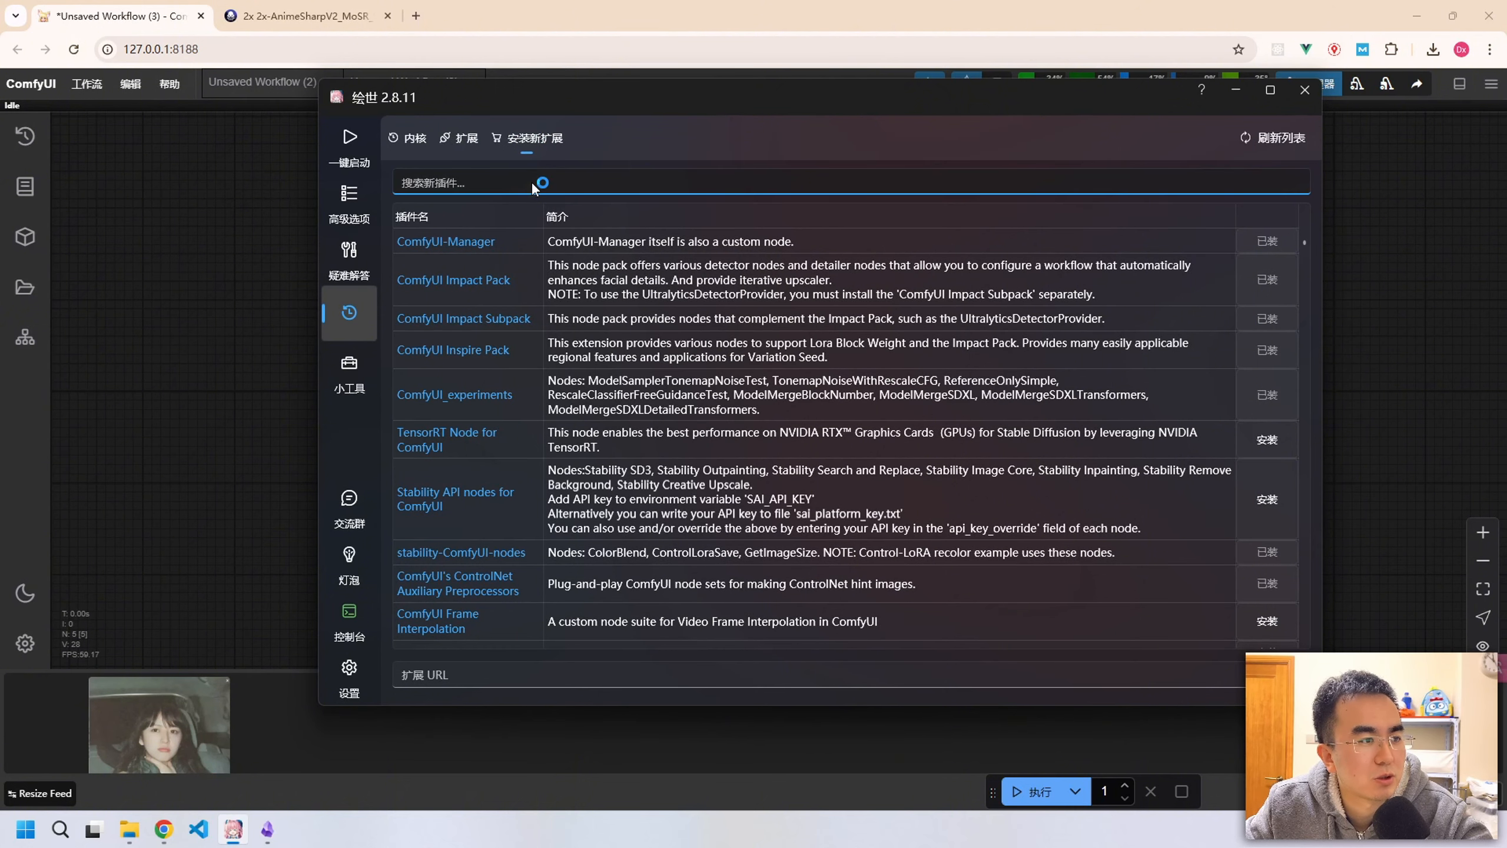
click(1237, 90)
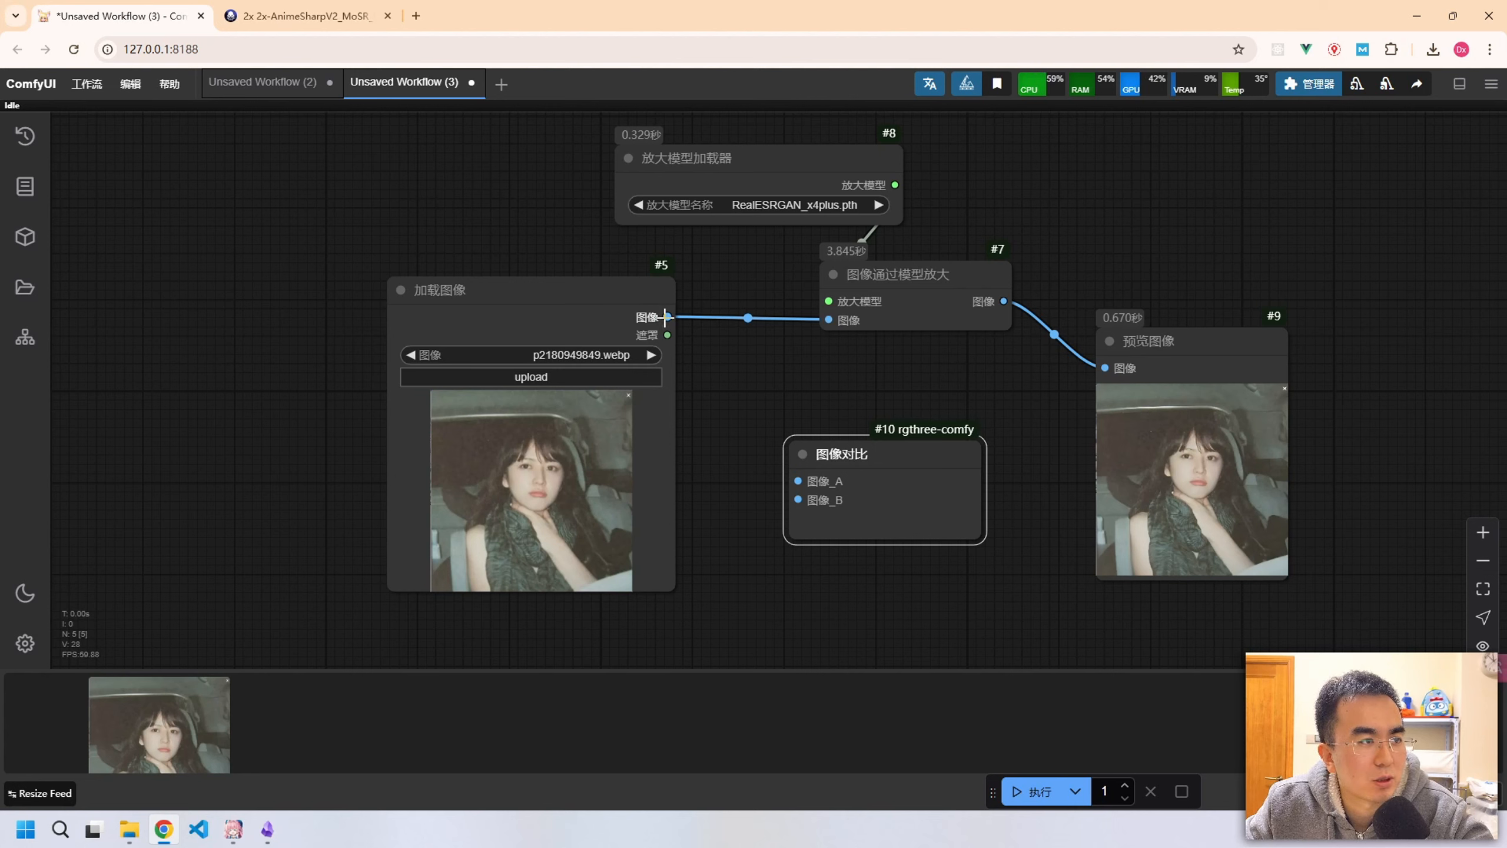
Connect the 加载图像 output to 图像_A and the 图像通过模型放大 output to 图像_B of the 图像对比 node, and run the workflow.
drag(667, 318, 799, 481)
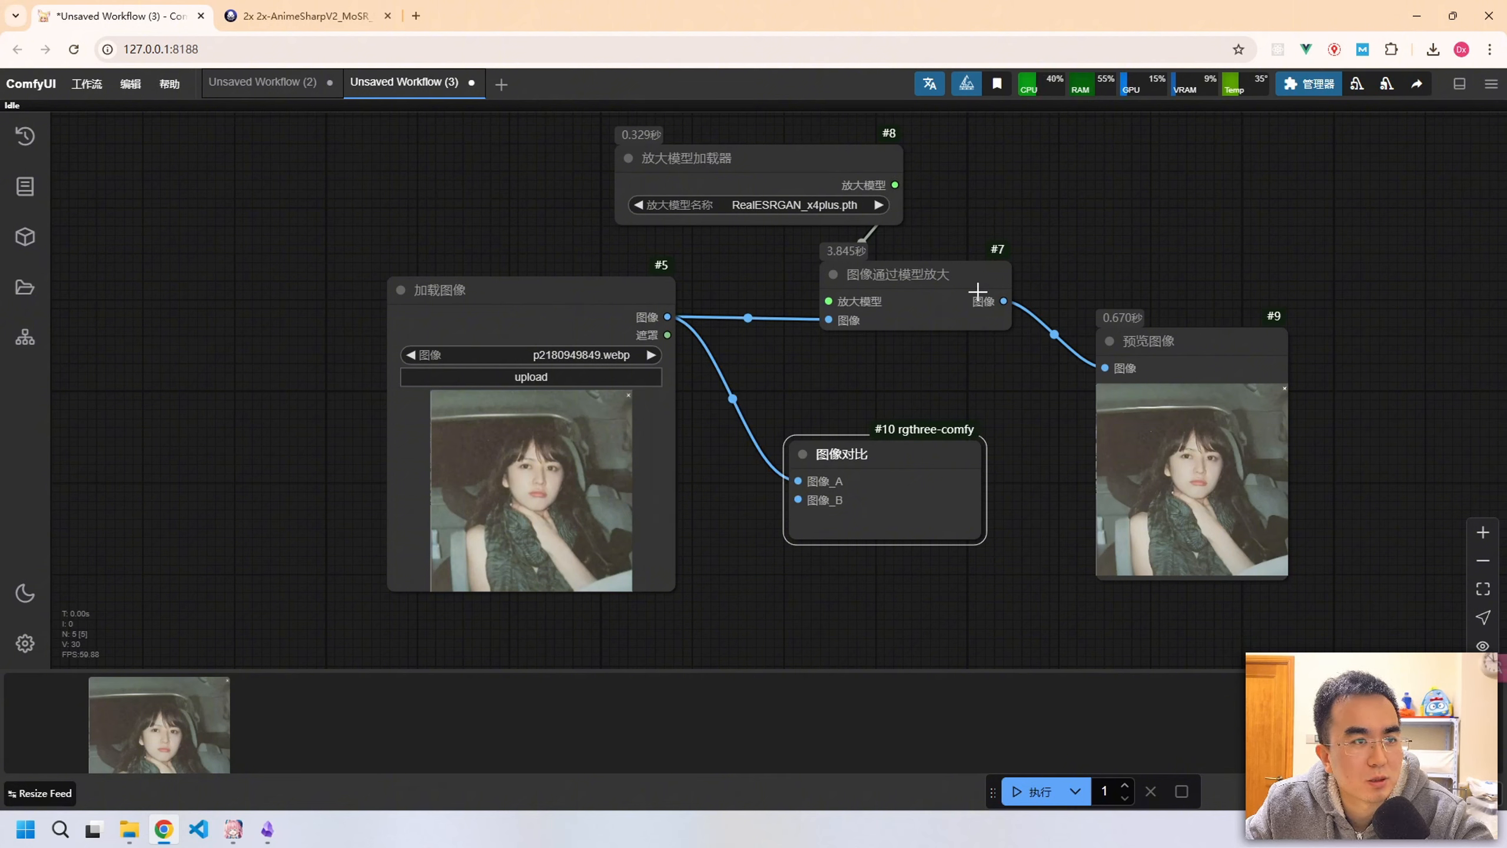
drag(1002, 302, 812, 500)
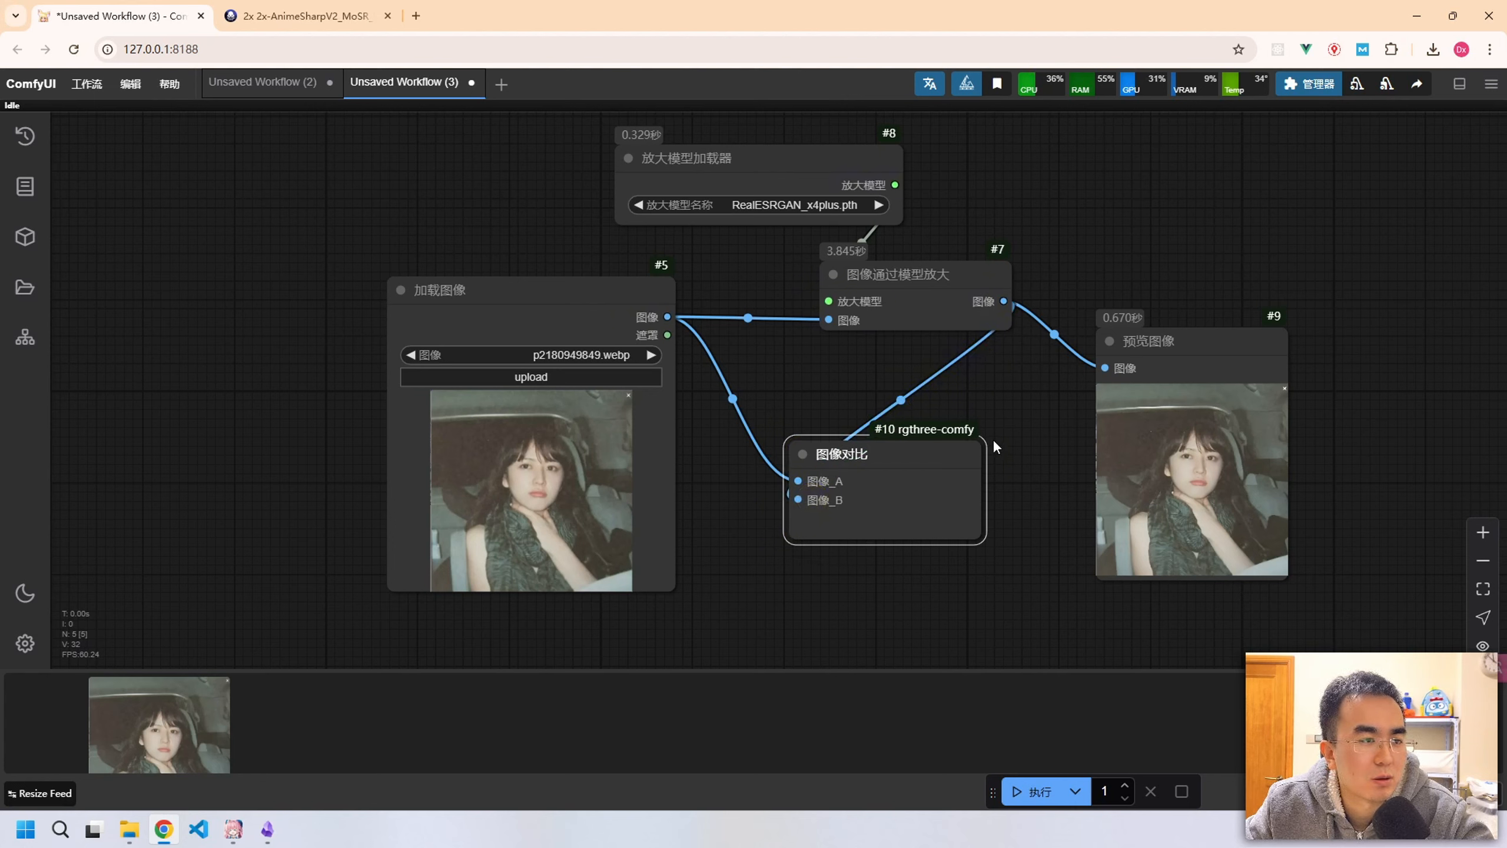
click(1036, 791)
Shift the 图像对比 node slightly and enlarge it to several times its size so the comparison image is easy to see.
drag(951, 474, 959, 478)
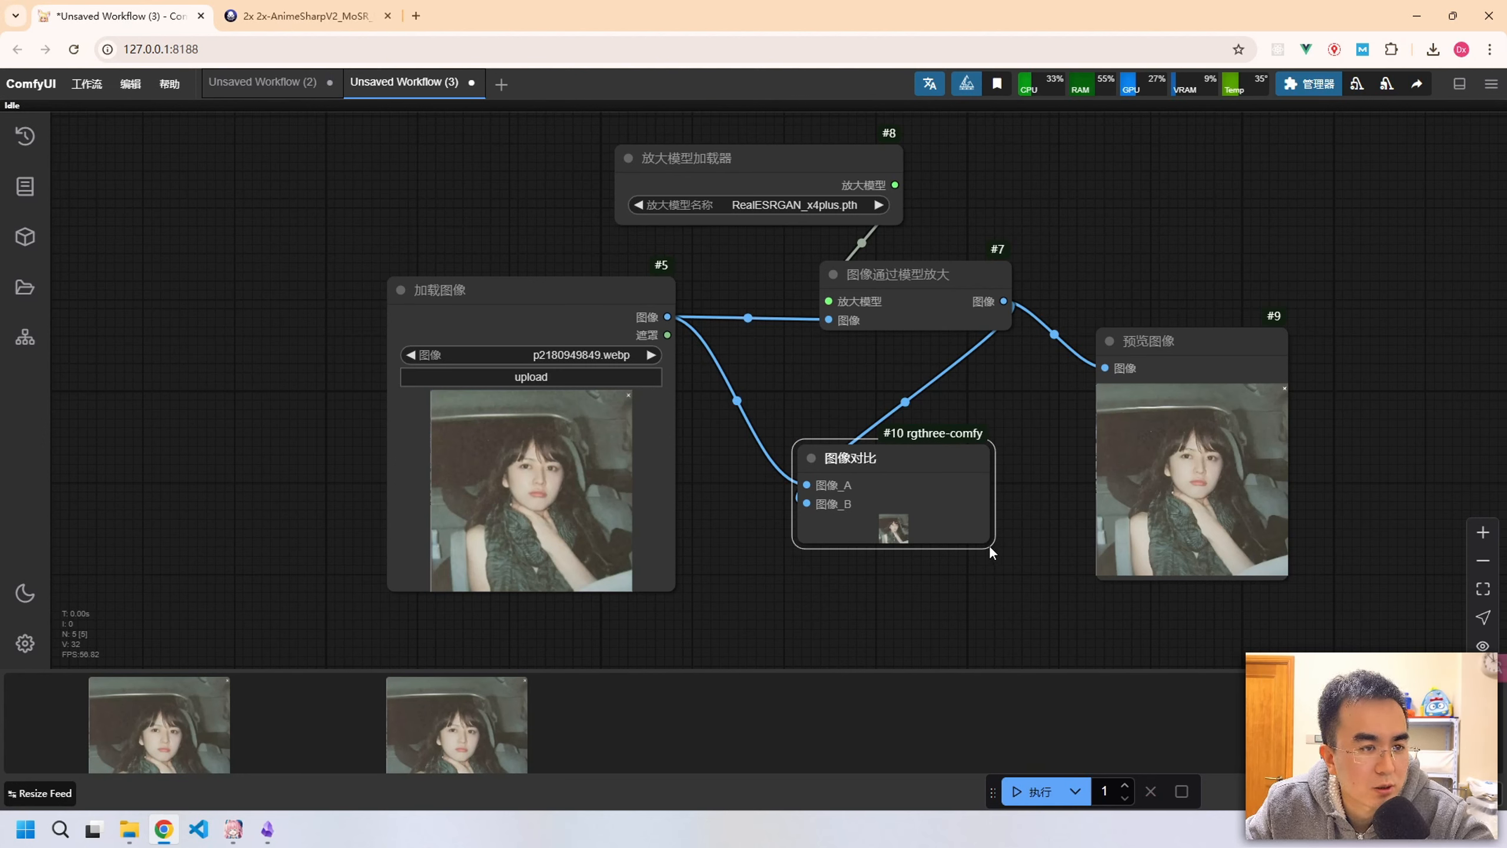
click(1003, 561)
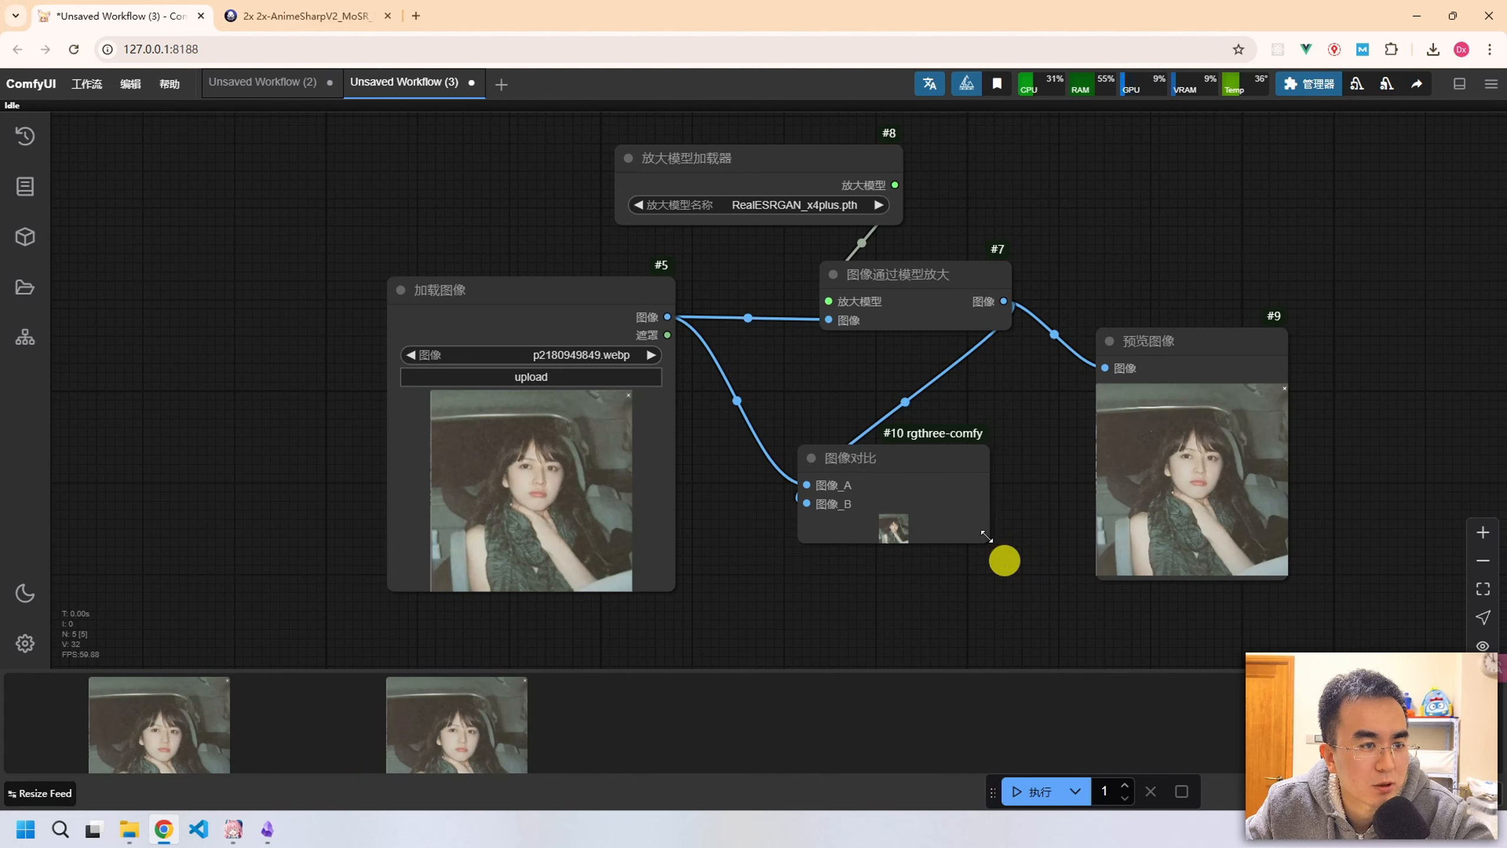
drag(985, 535, 1114, 645)
drag(1124, 649, 1217, 693)
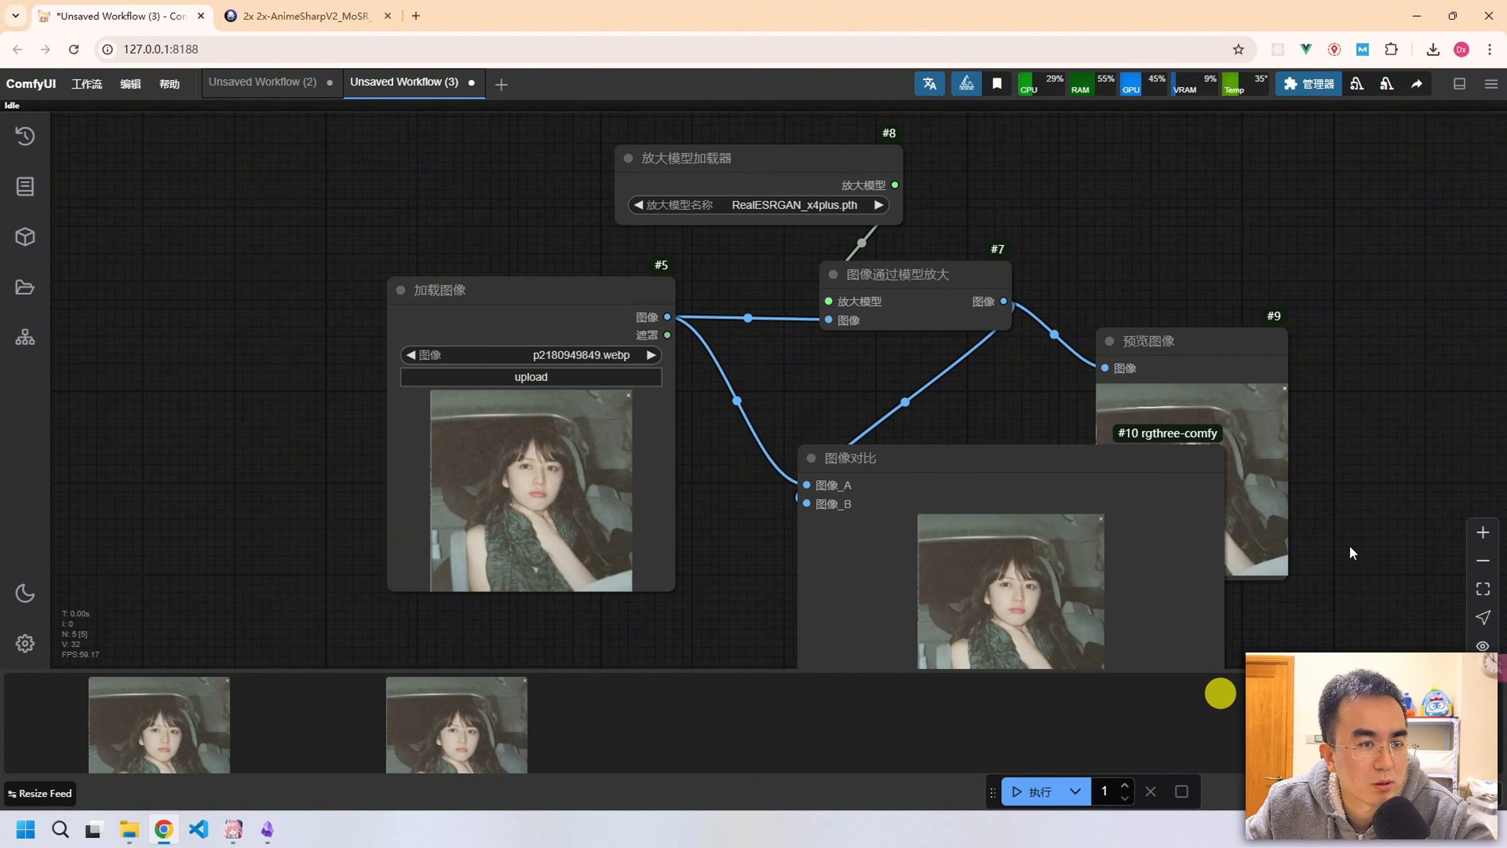
scroll(963, 481, up, 2)
drag(1015, 511, 1216, 601)
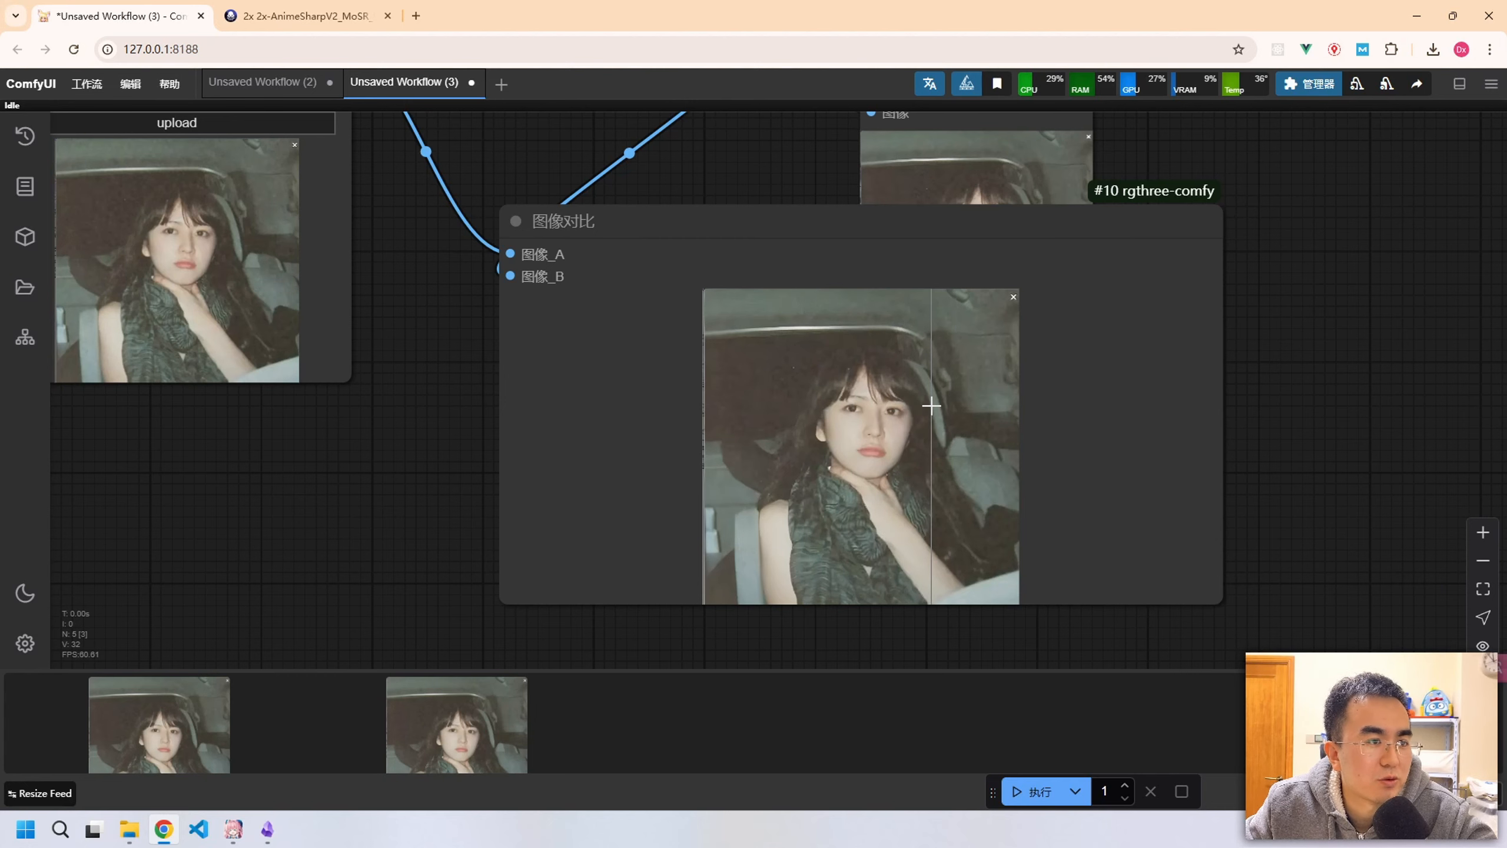
Compare the original and upscaled photo up close in the 图像对比 node.
scroll(930, 405, up, 7)
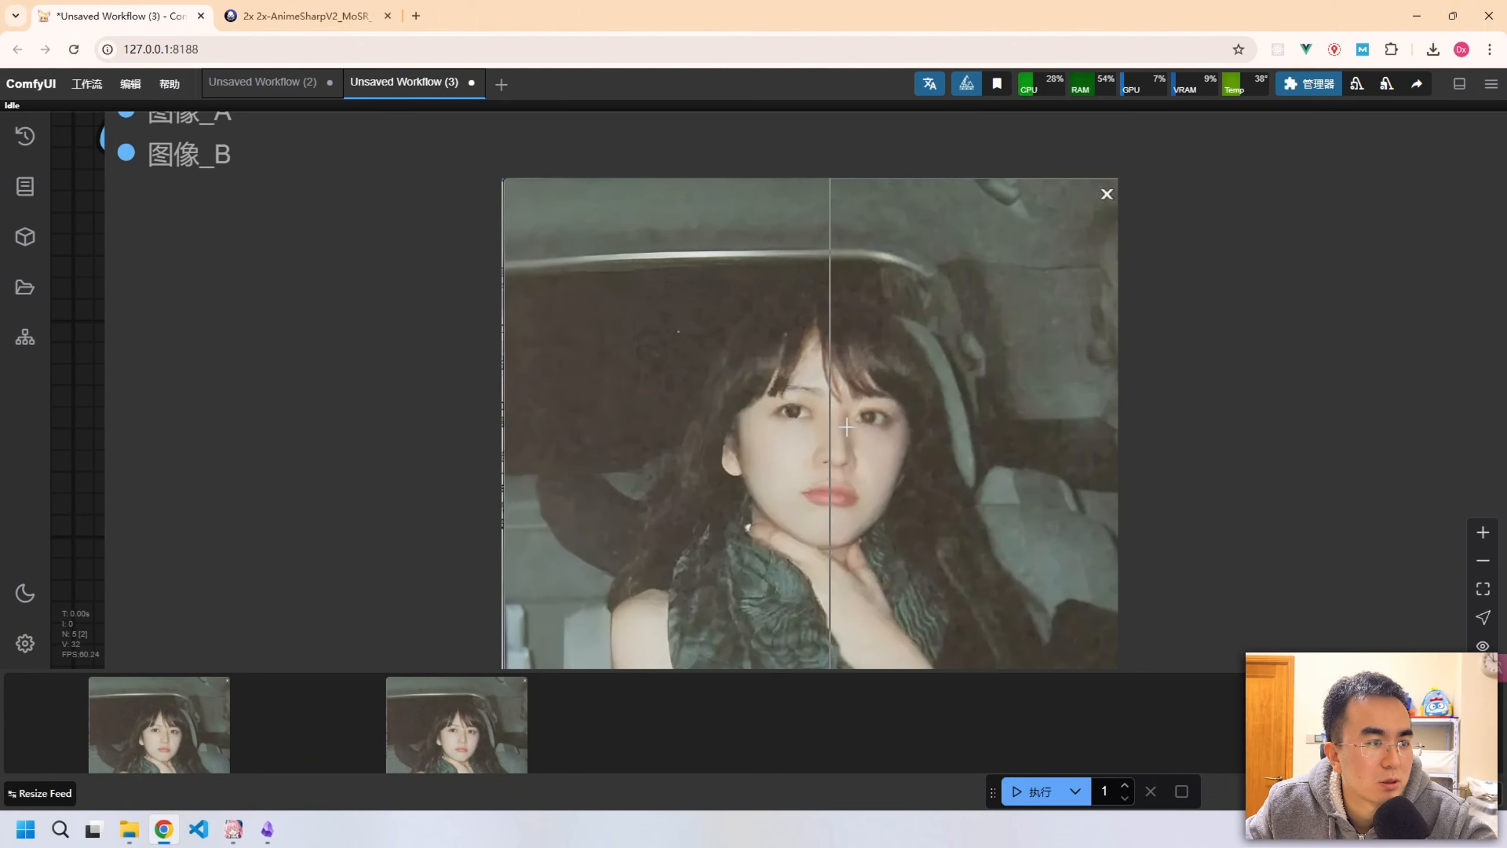
scroll(934, 431, up, 2)
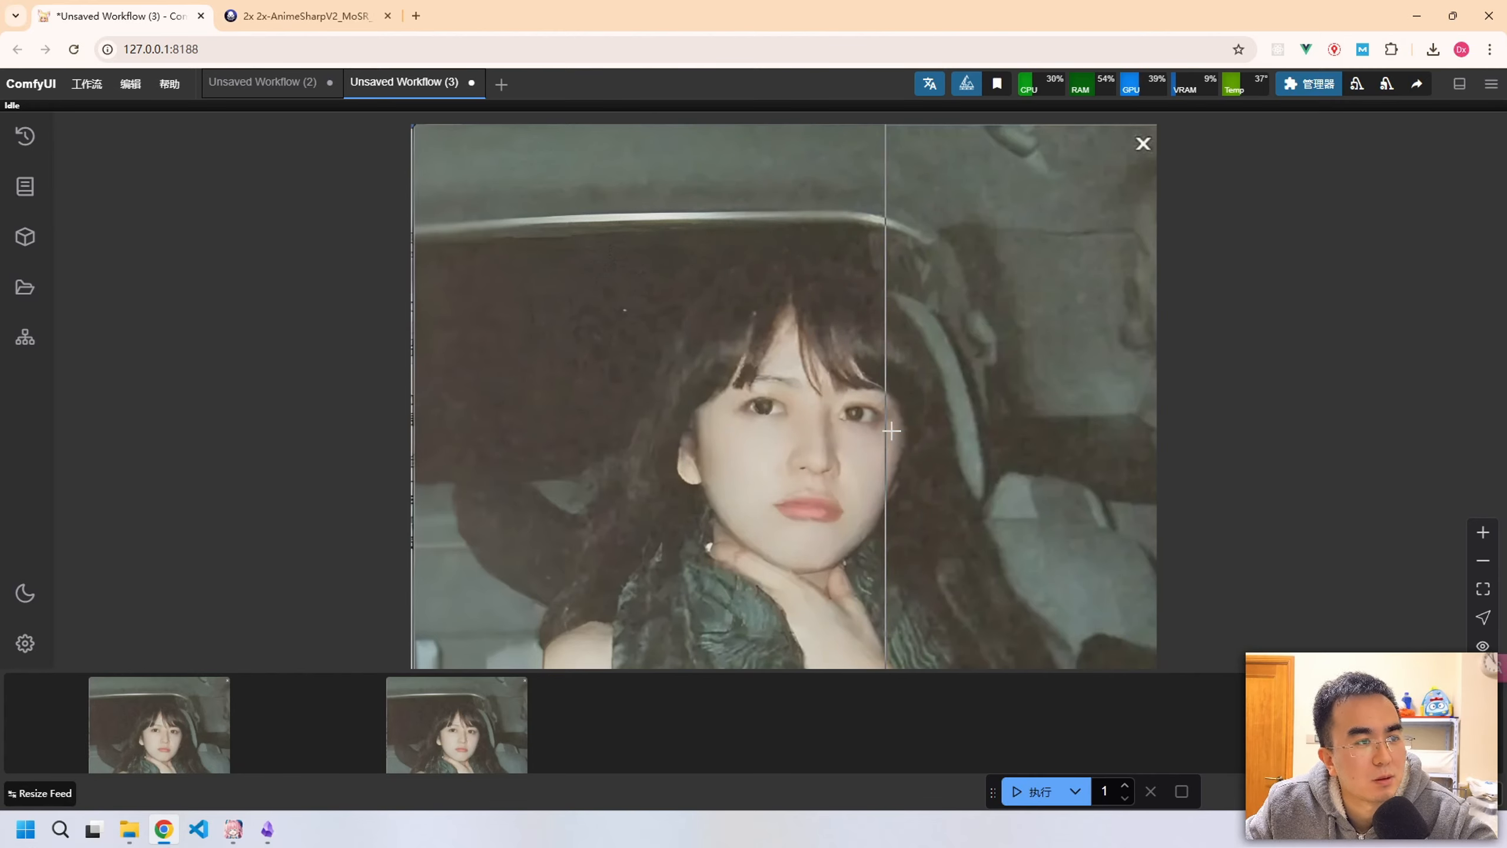
key(Escape)
scroll(1259, 290, down, 3)
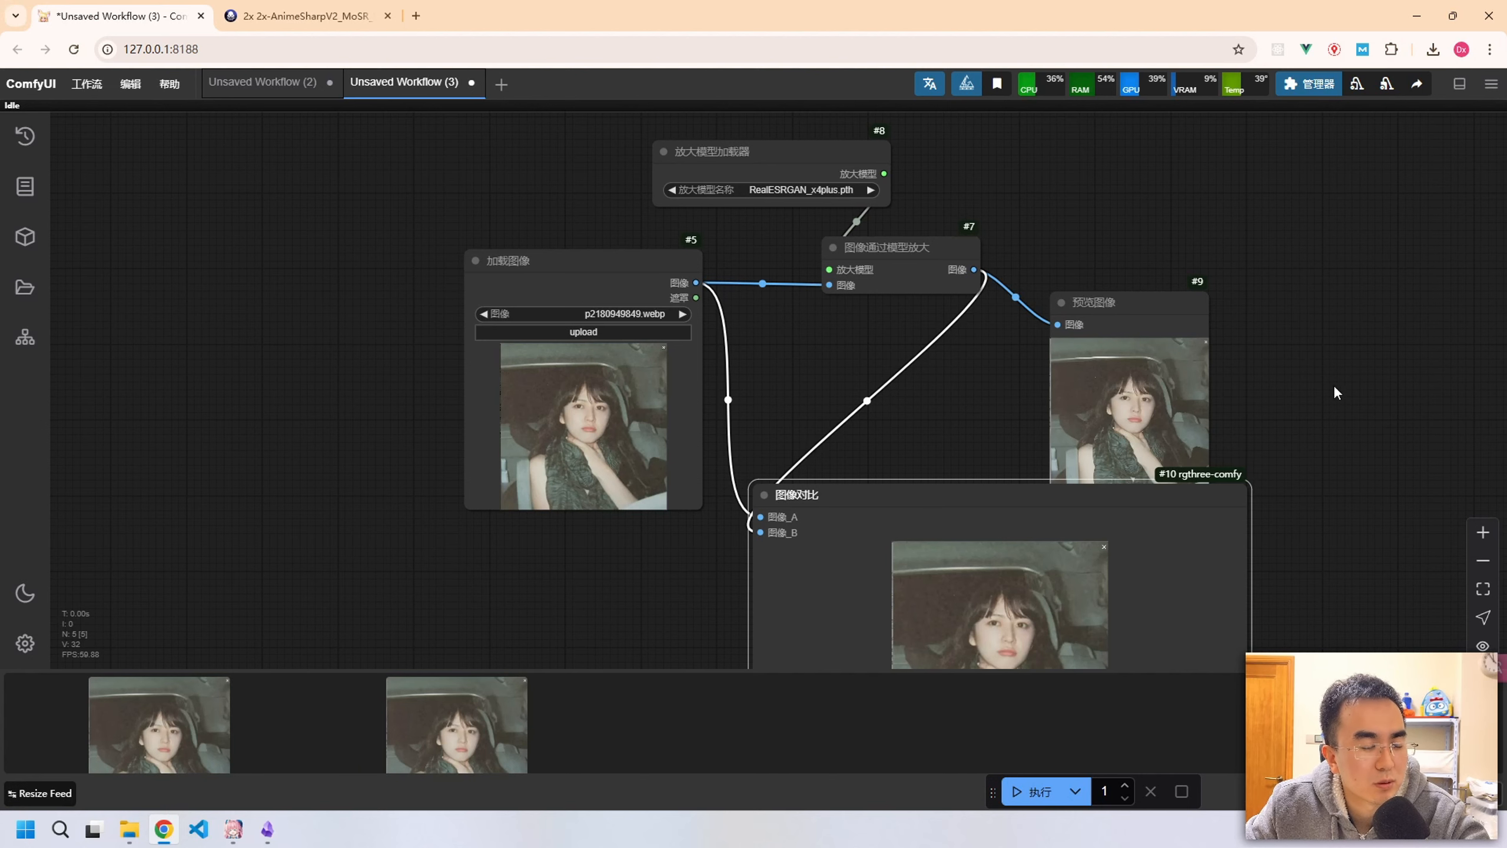
scroll(1266, 287, up, 1)
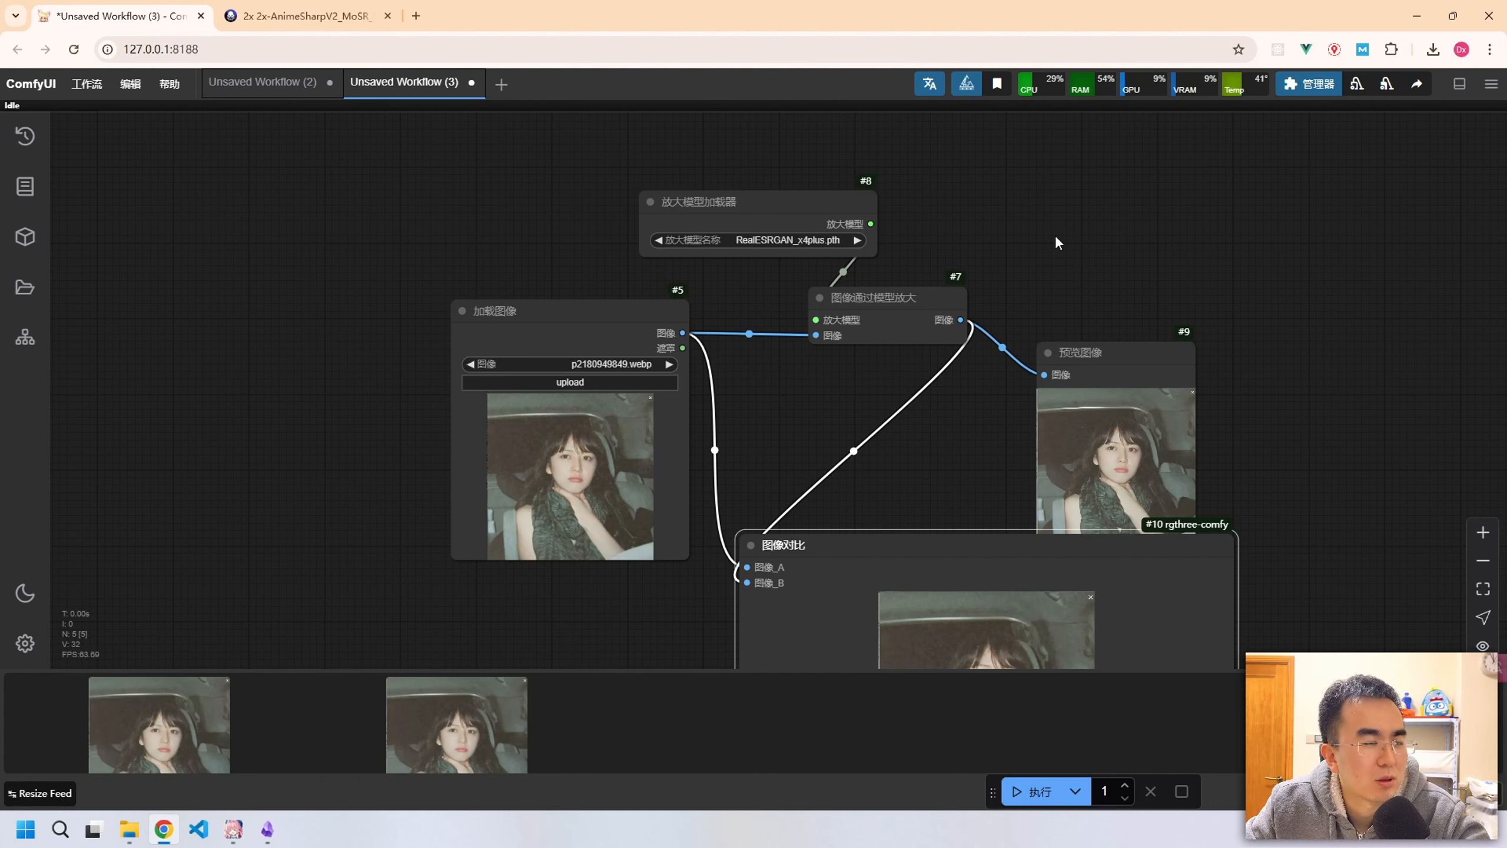
Create a new blank workflow, load the Image Generation template, and hide the workflow list.
click(502, 89)
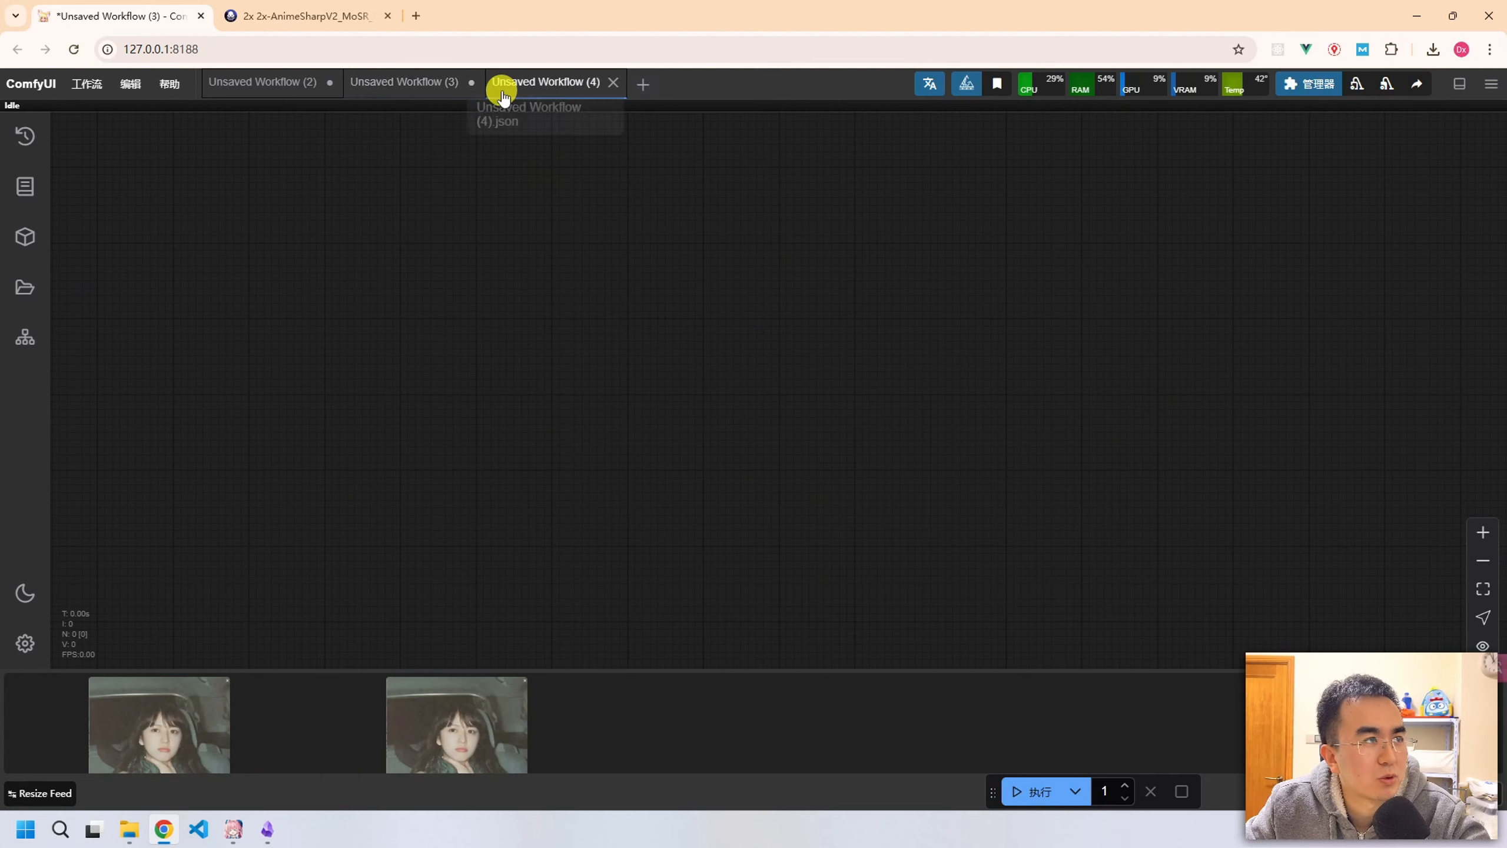
click(26, 285)
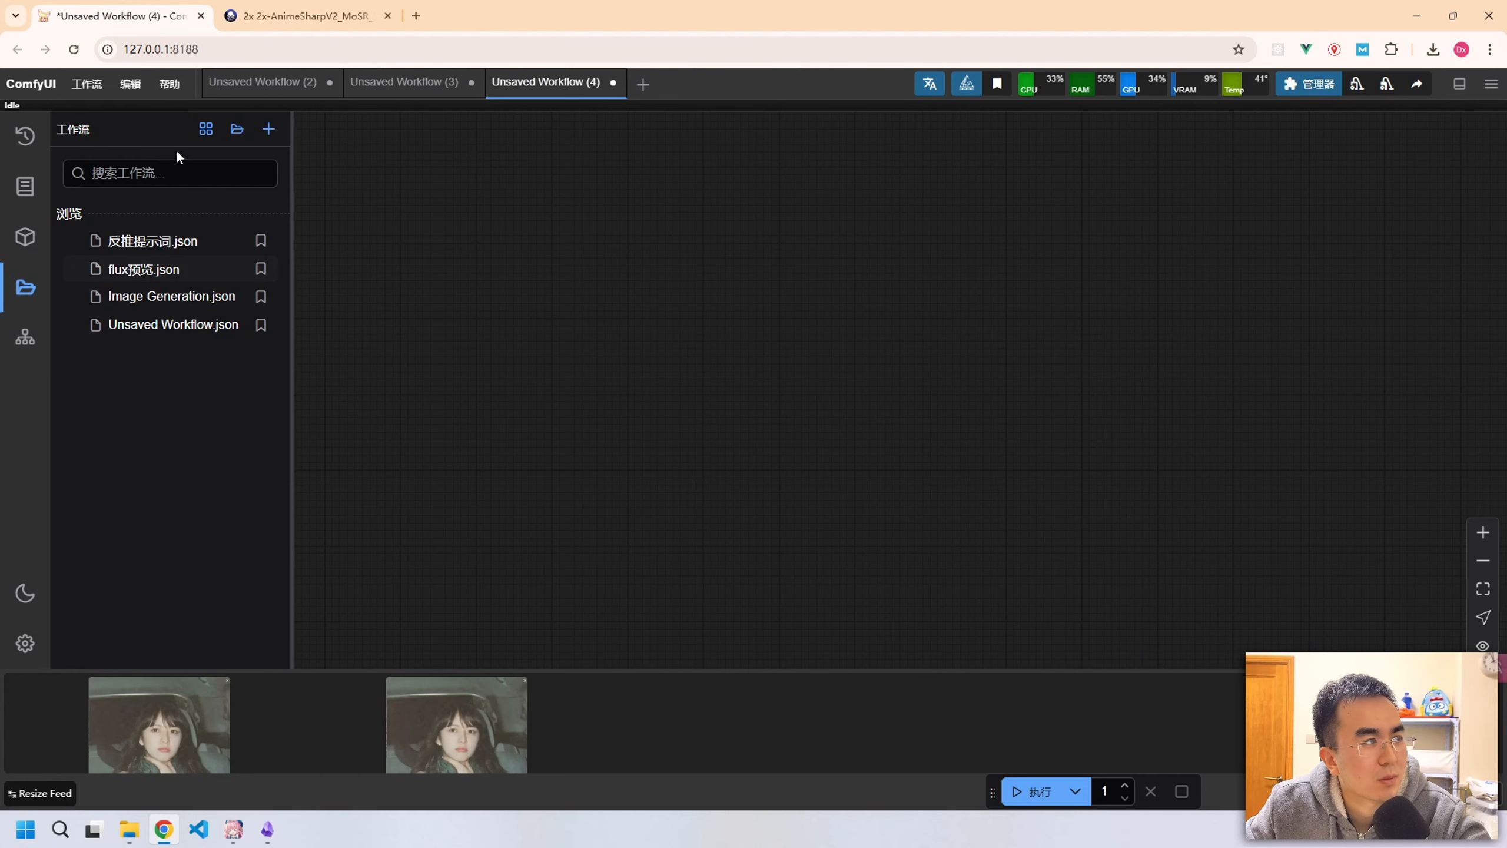
click(206, 132)
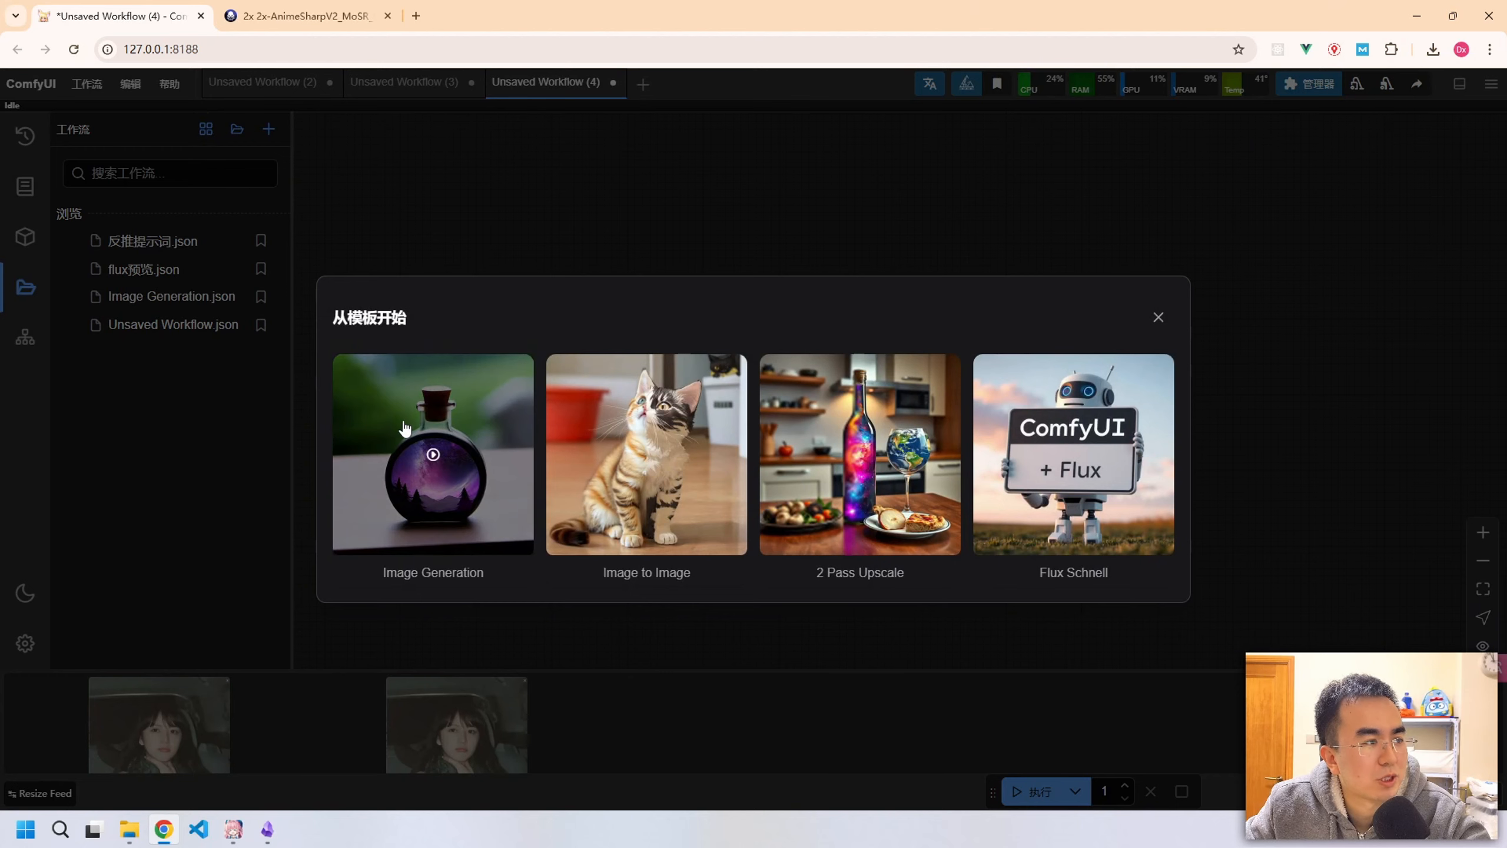
click(404, 428)
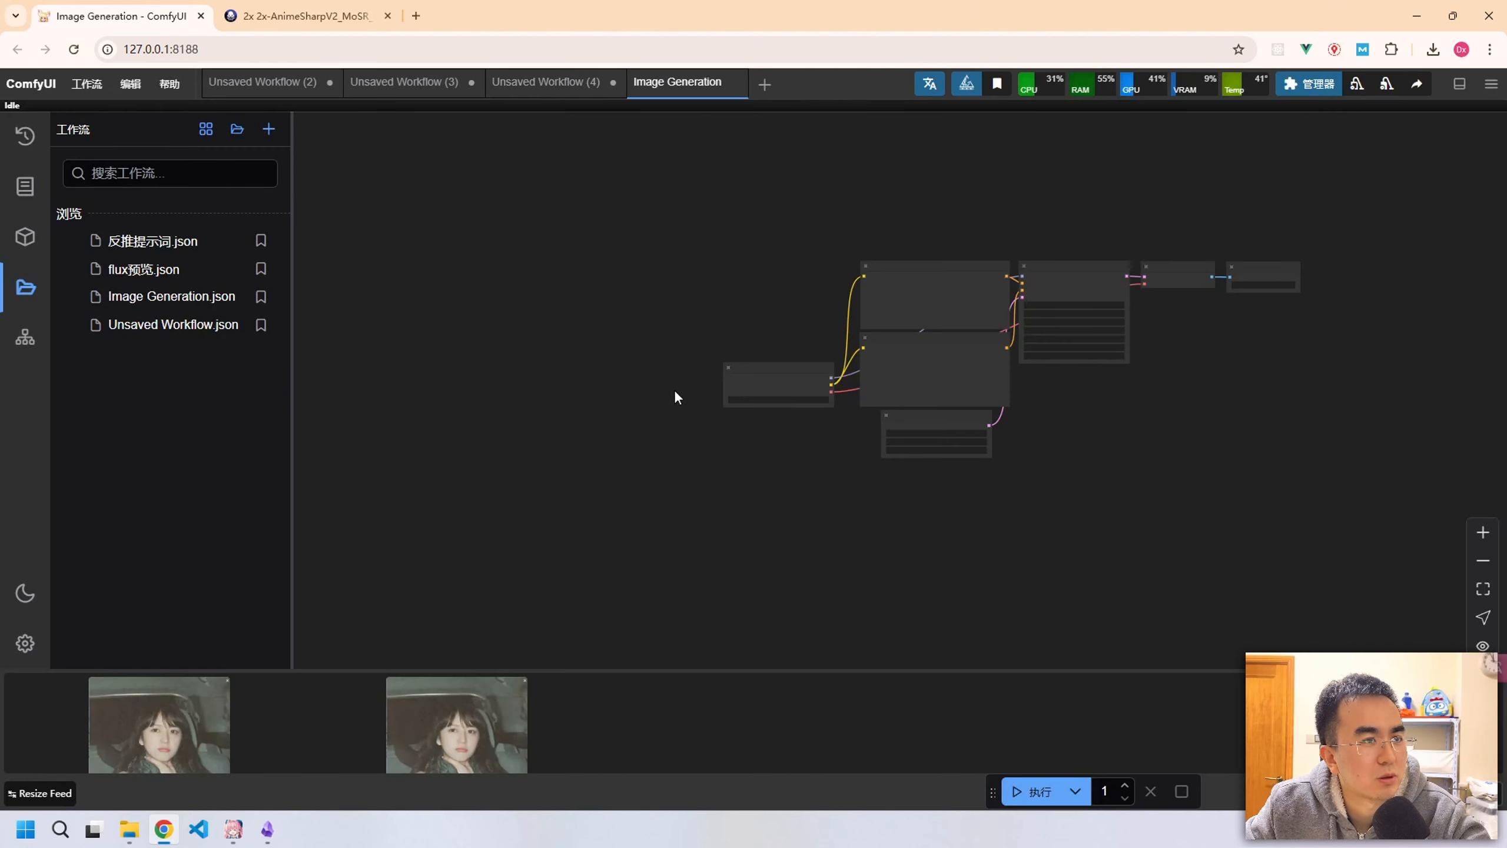
click(24, 287)
Set the checkpoint in the Checkpoint加载器(简易) node to majicmixRealistic_v7.safetensors.
scroll(726, 312, up, 5)
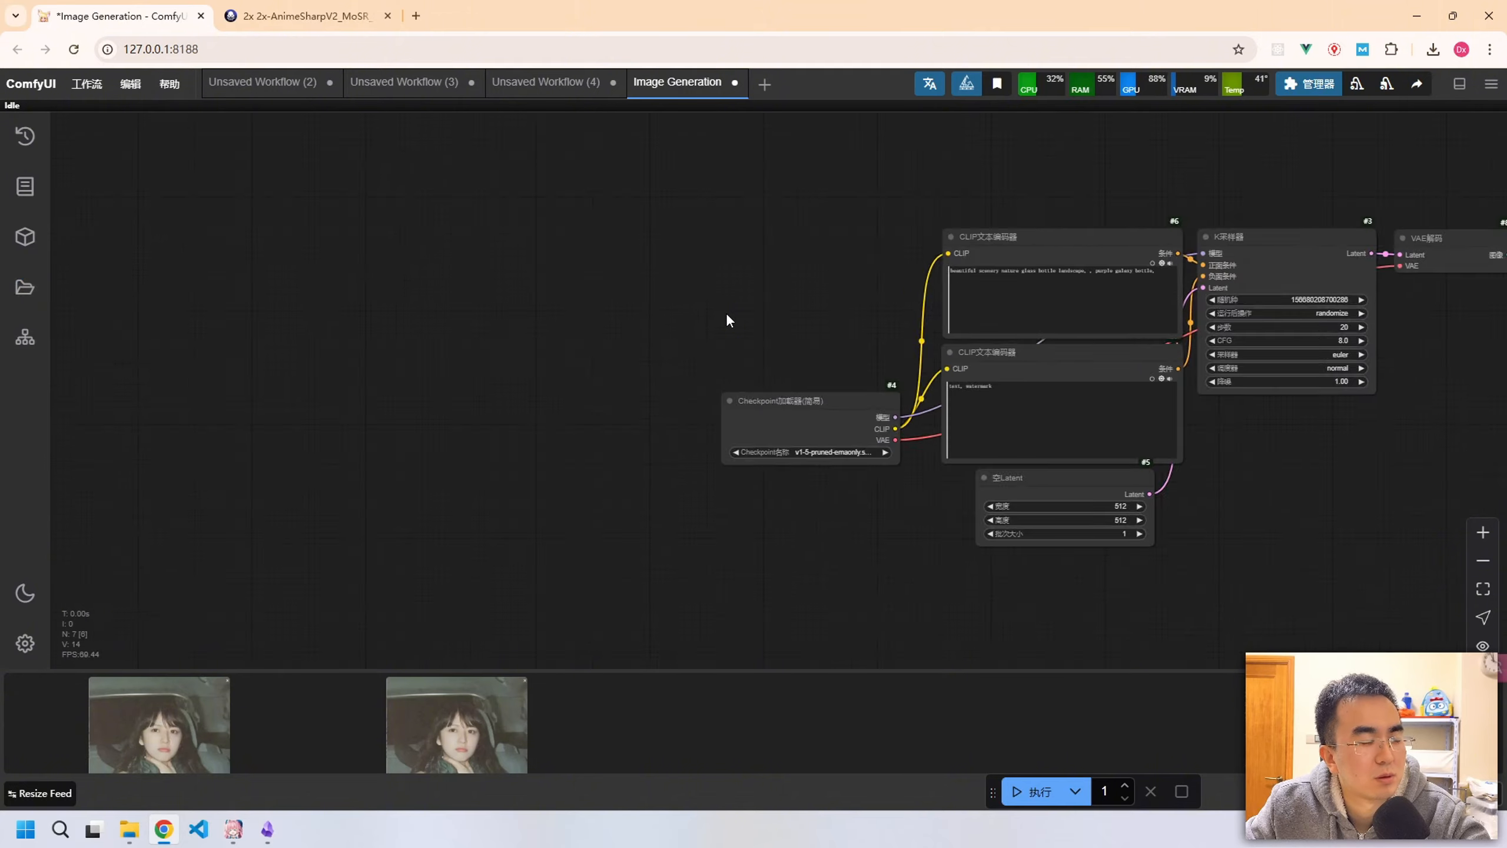
drag(854, 362, 438, 323)
scroll(1086, 495, down, 2)
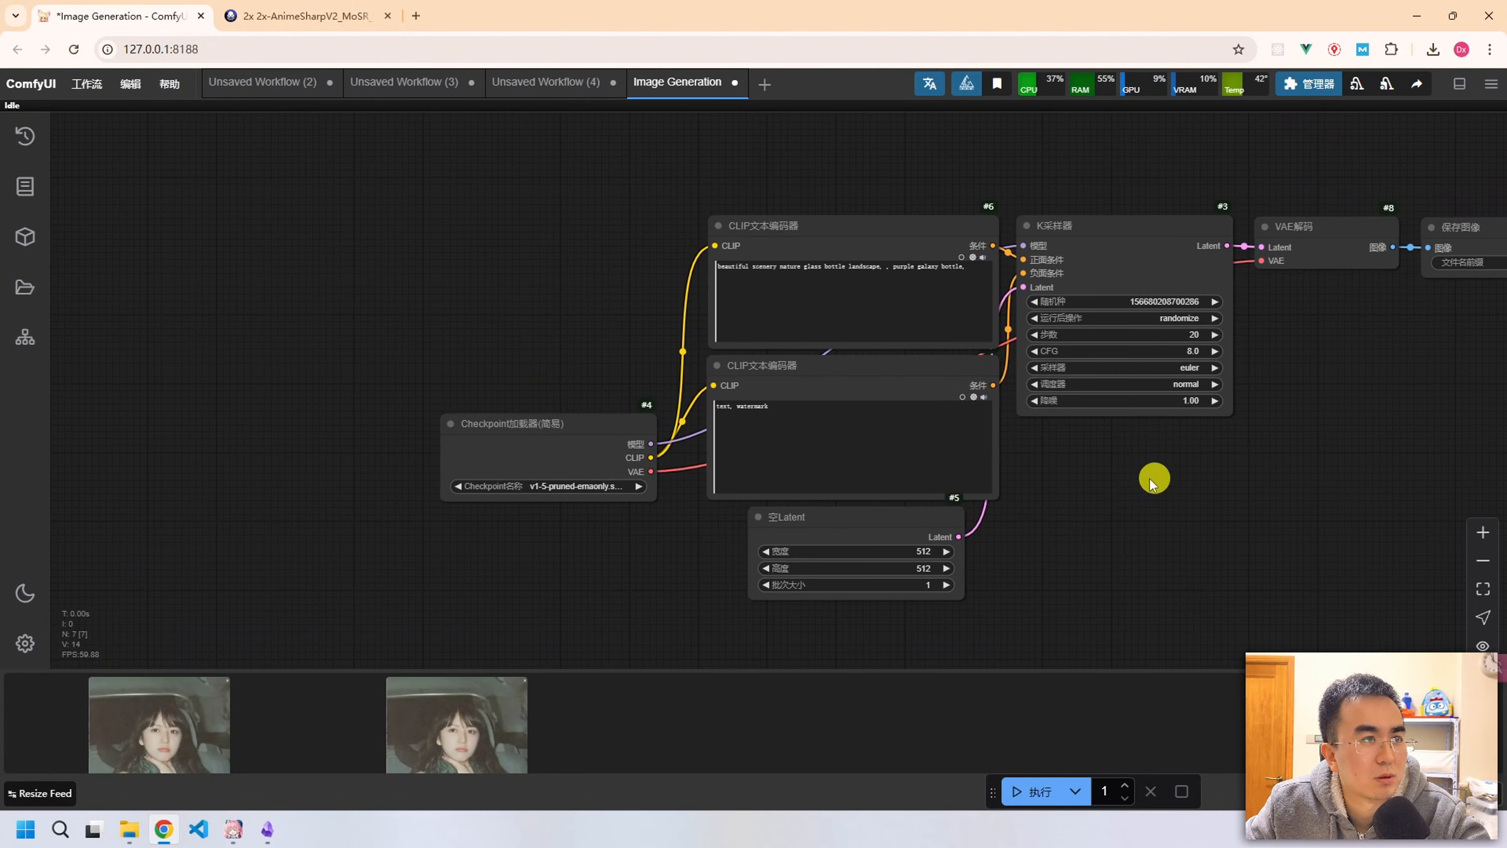
drag(1150, 478, 1013, 478)
click(430, 485)
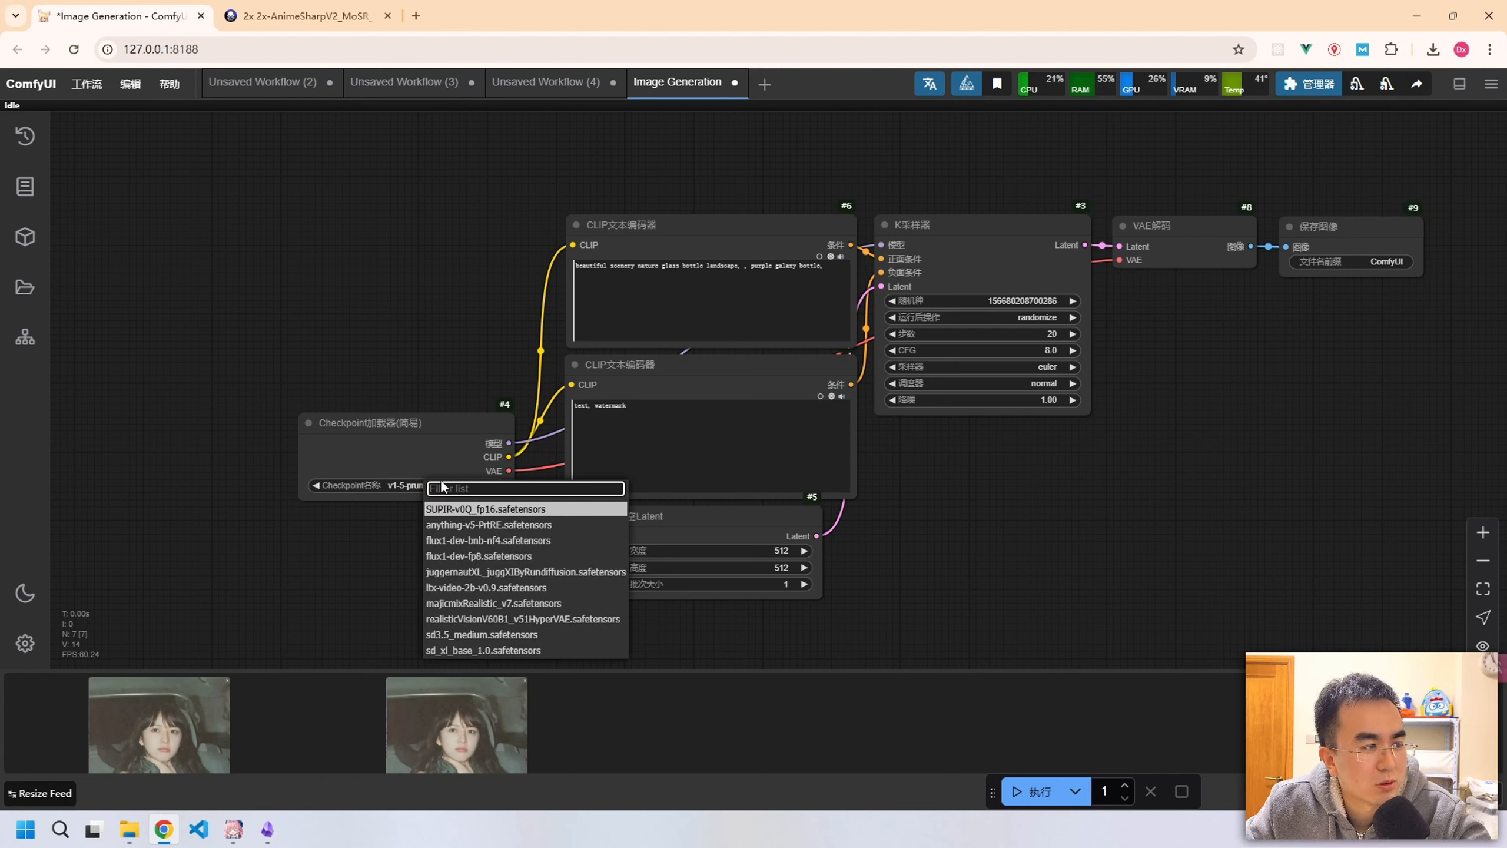
click(502, 602)
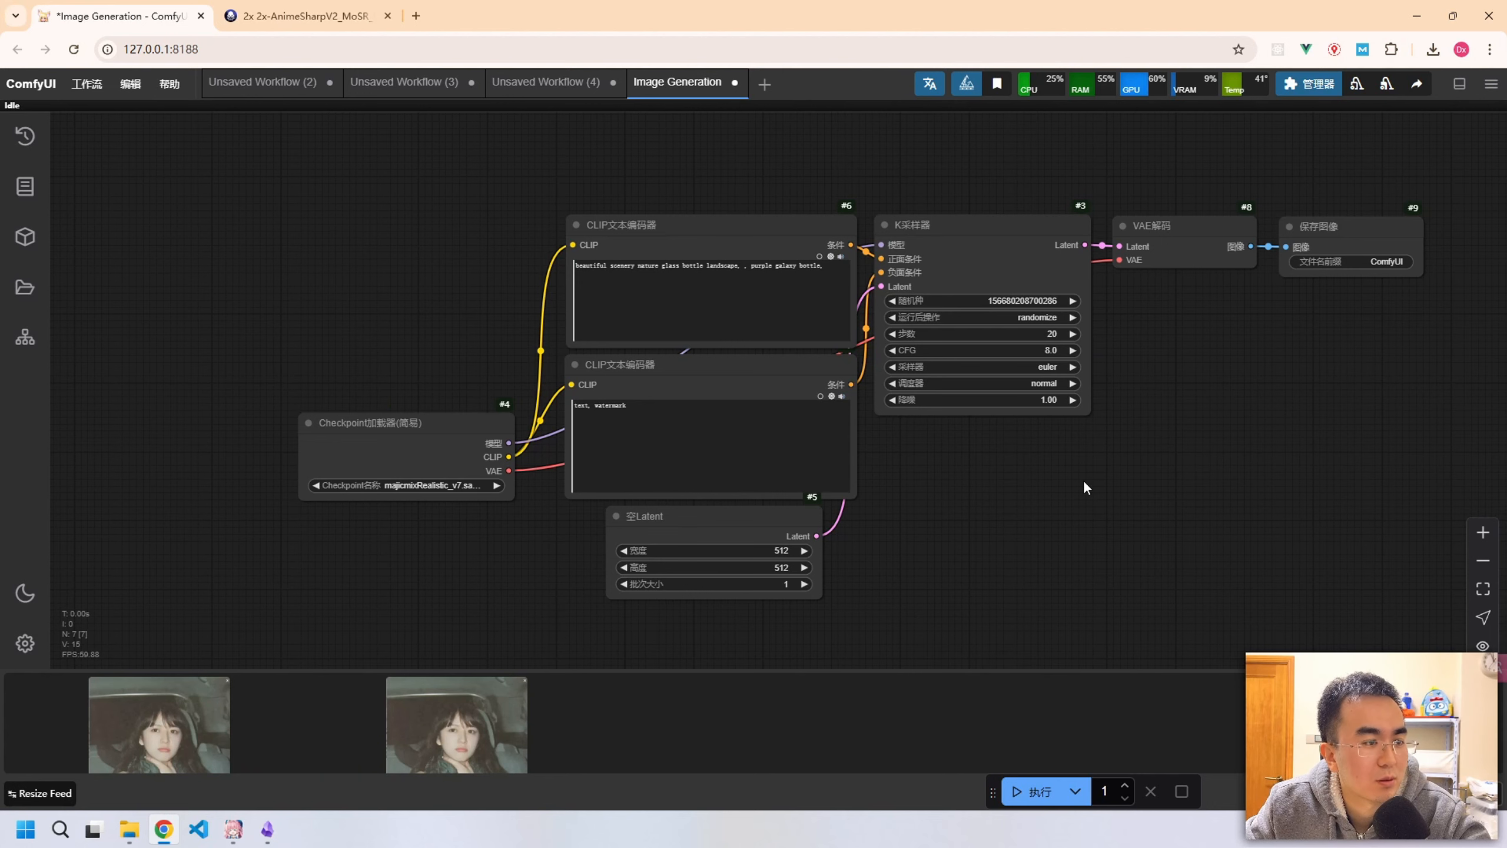
Add a 图像通过模型放大 node from the 图像 > 放大 category and place it in the empty space below the VAE解码 and 保存图像 nodes.
drag(1083, 479, 951, 488)
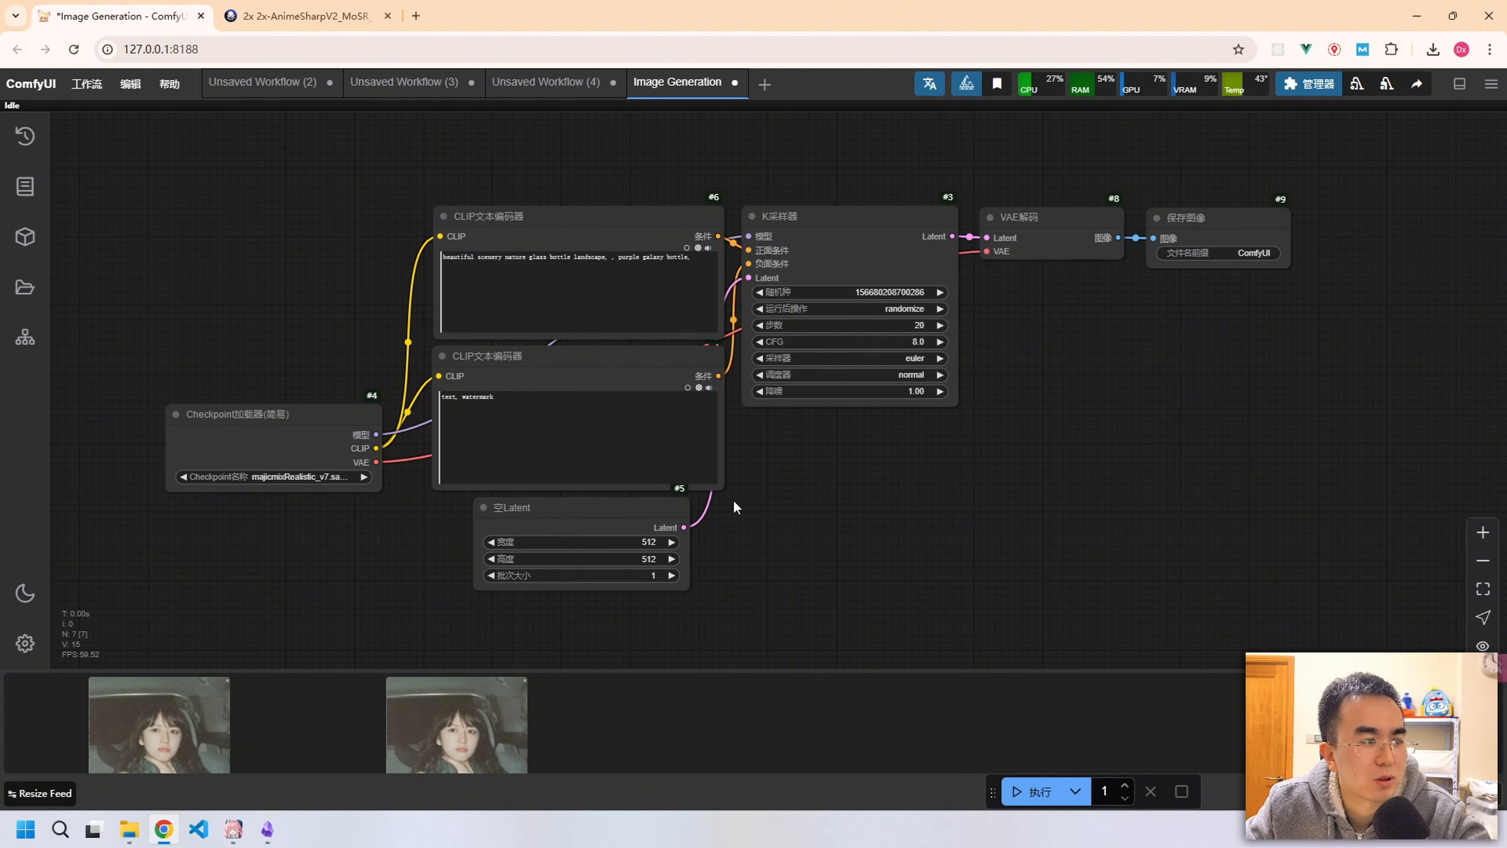
drag(1151, 326, 874, 361)
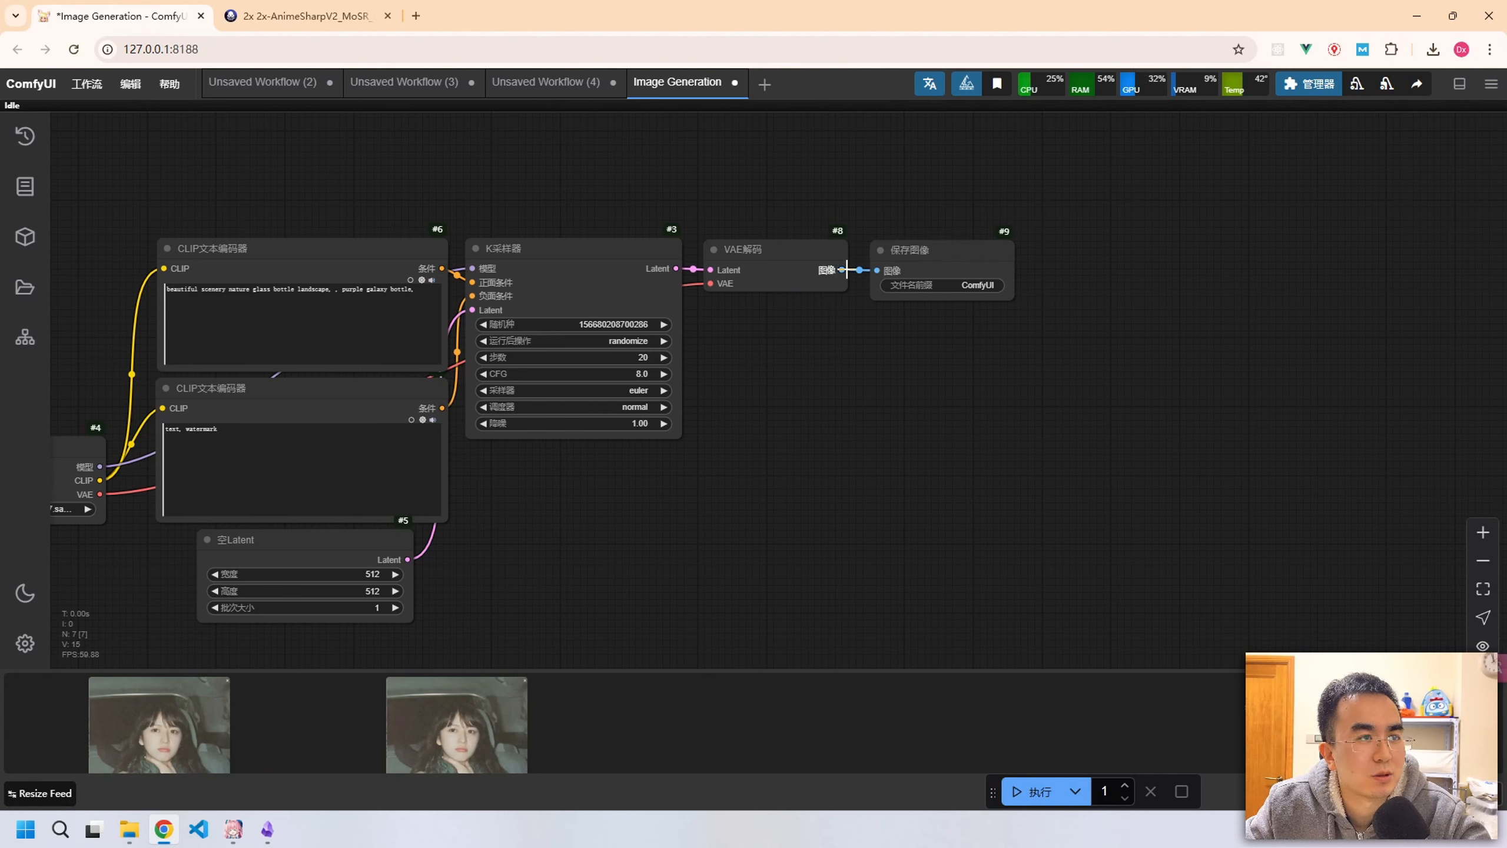
right_click(873, 365)
click(948, 437)
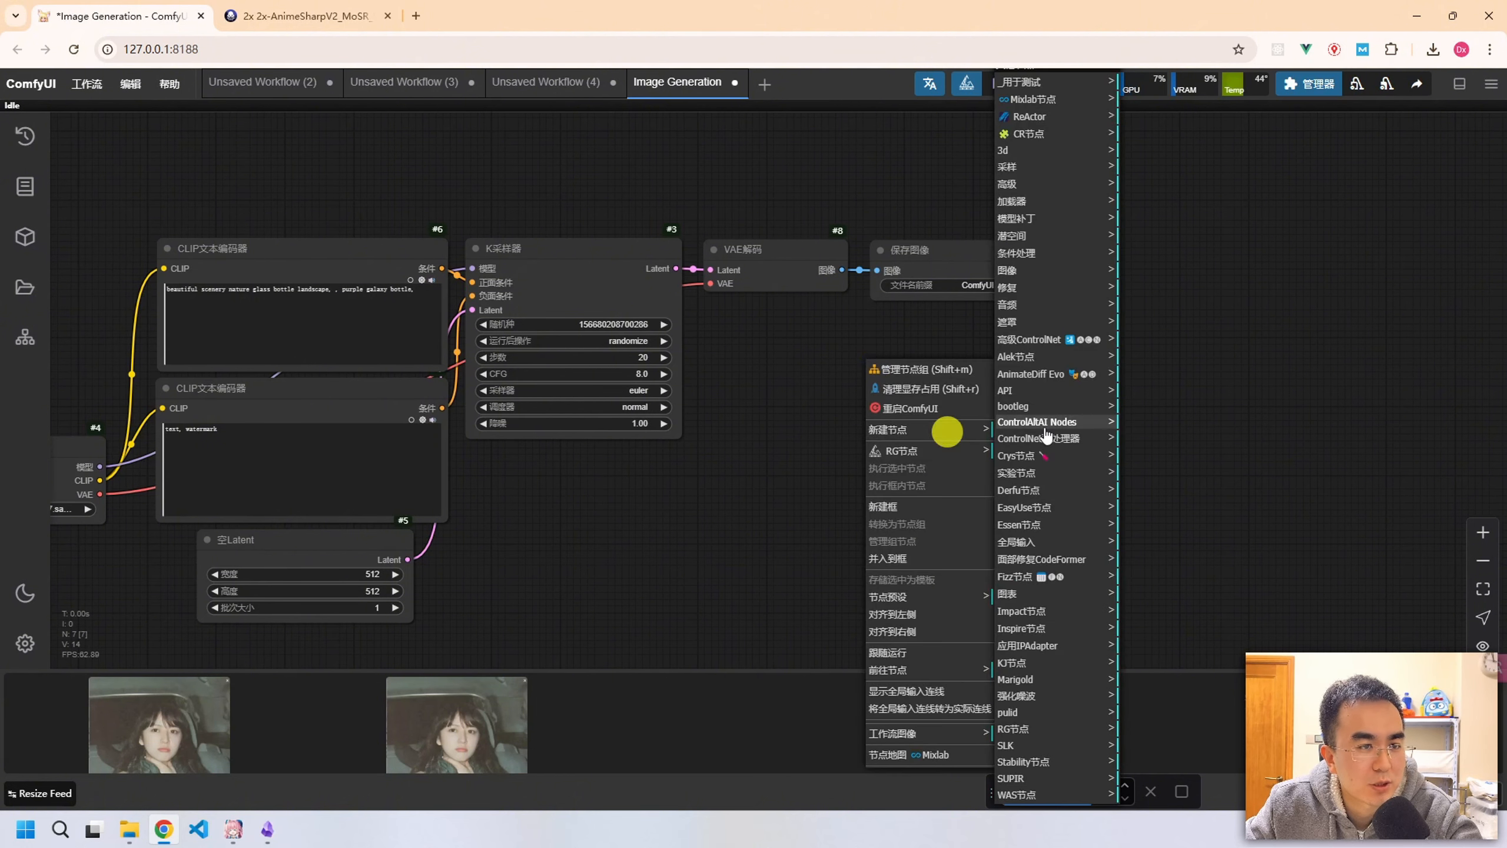
click(1067, 274)
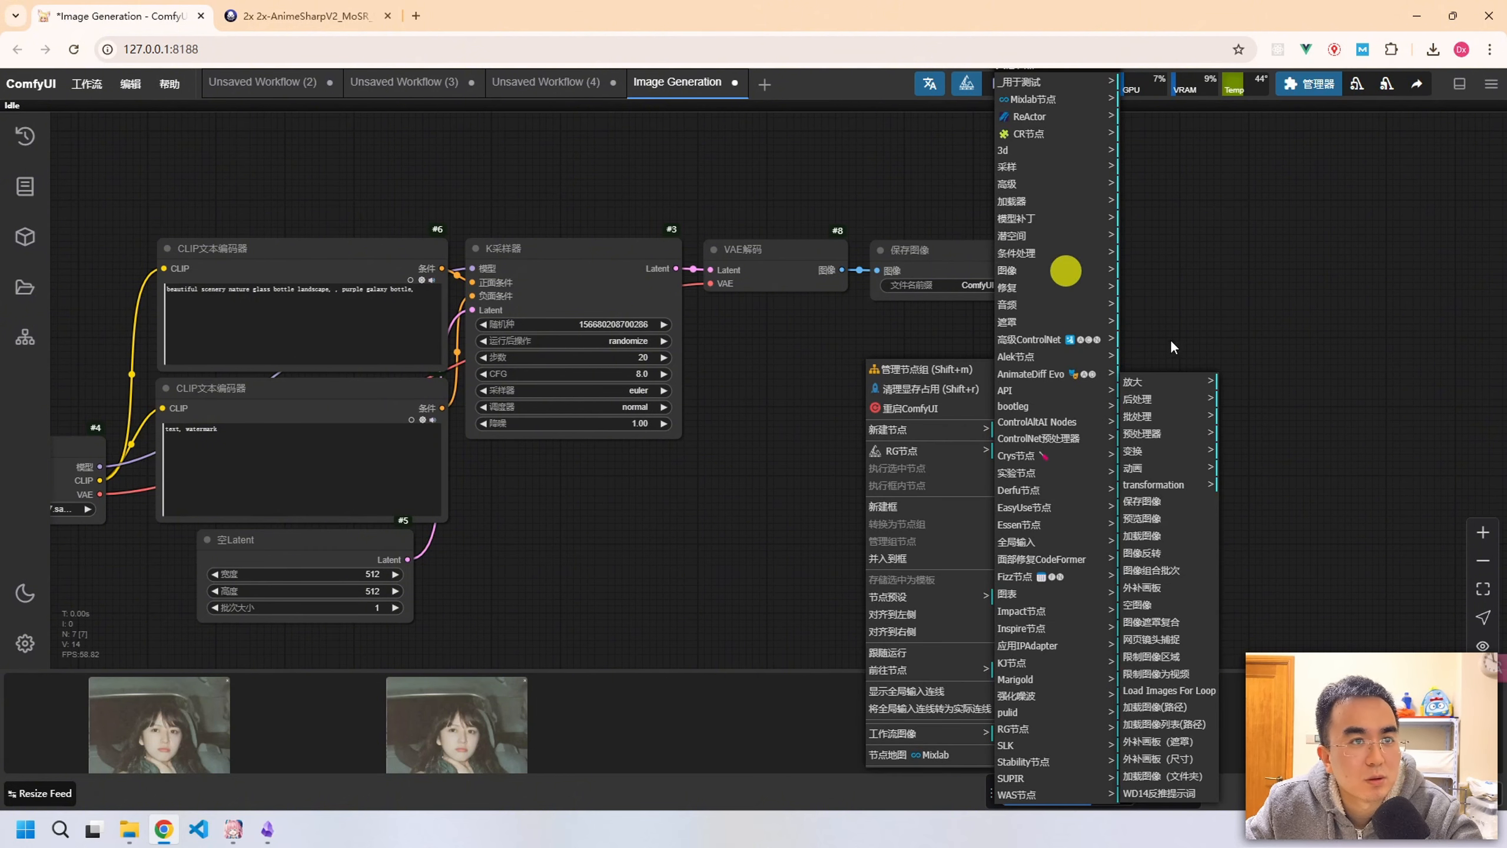
click(1172, 384)
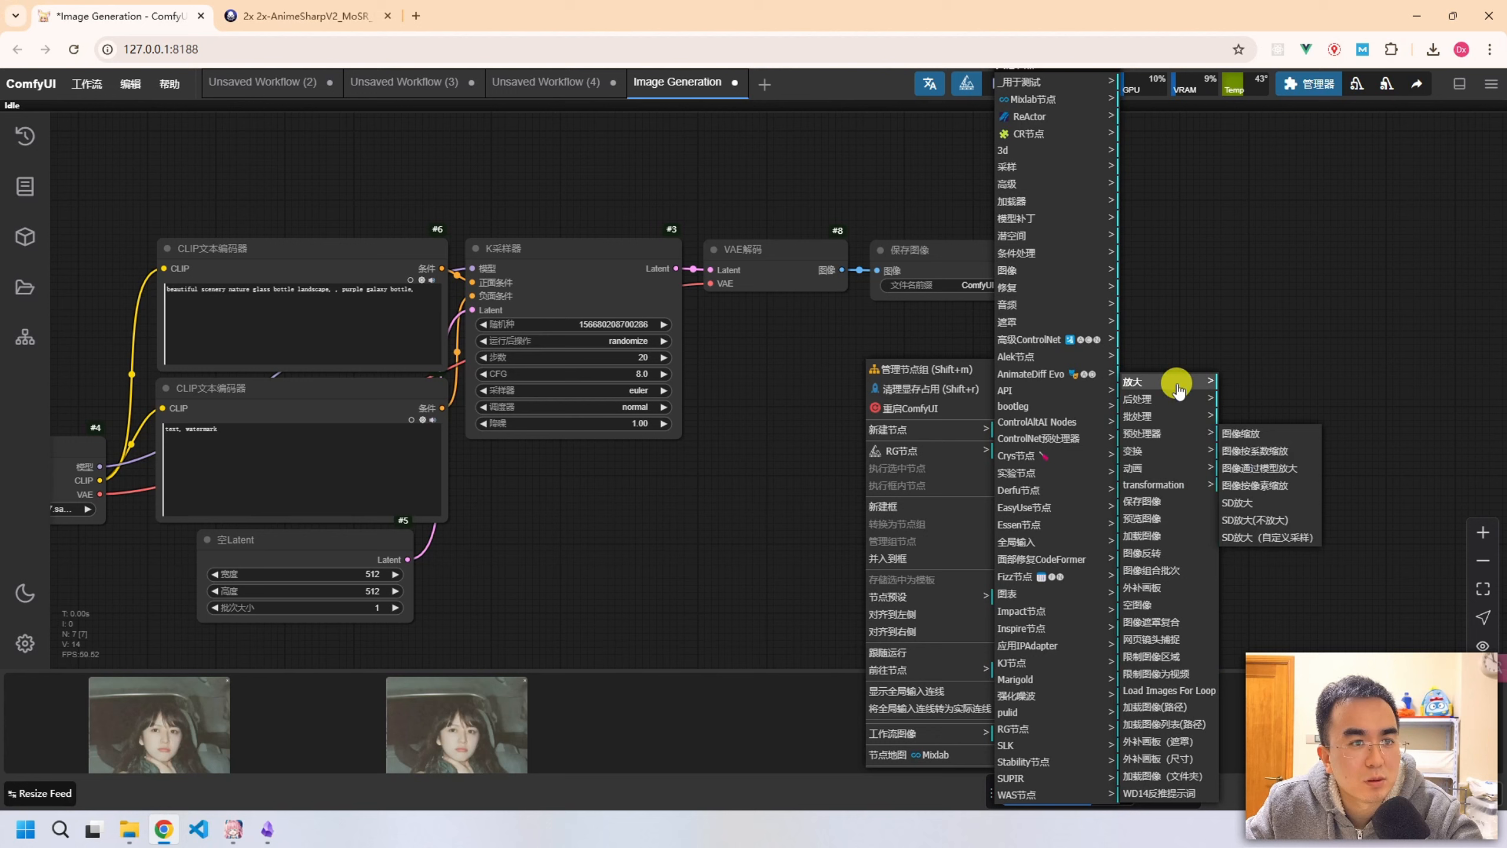
click(1277, 469)
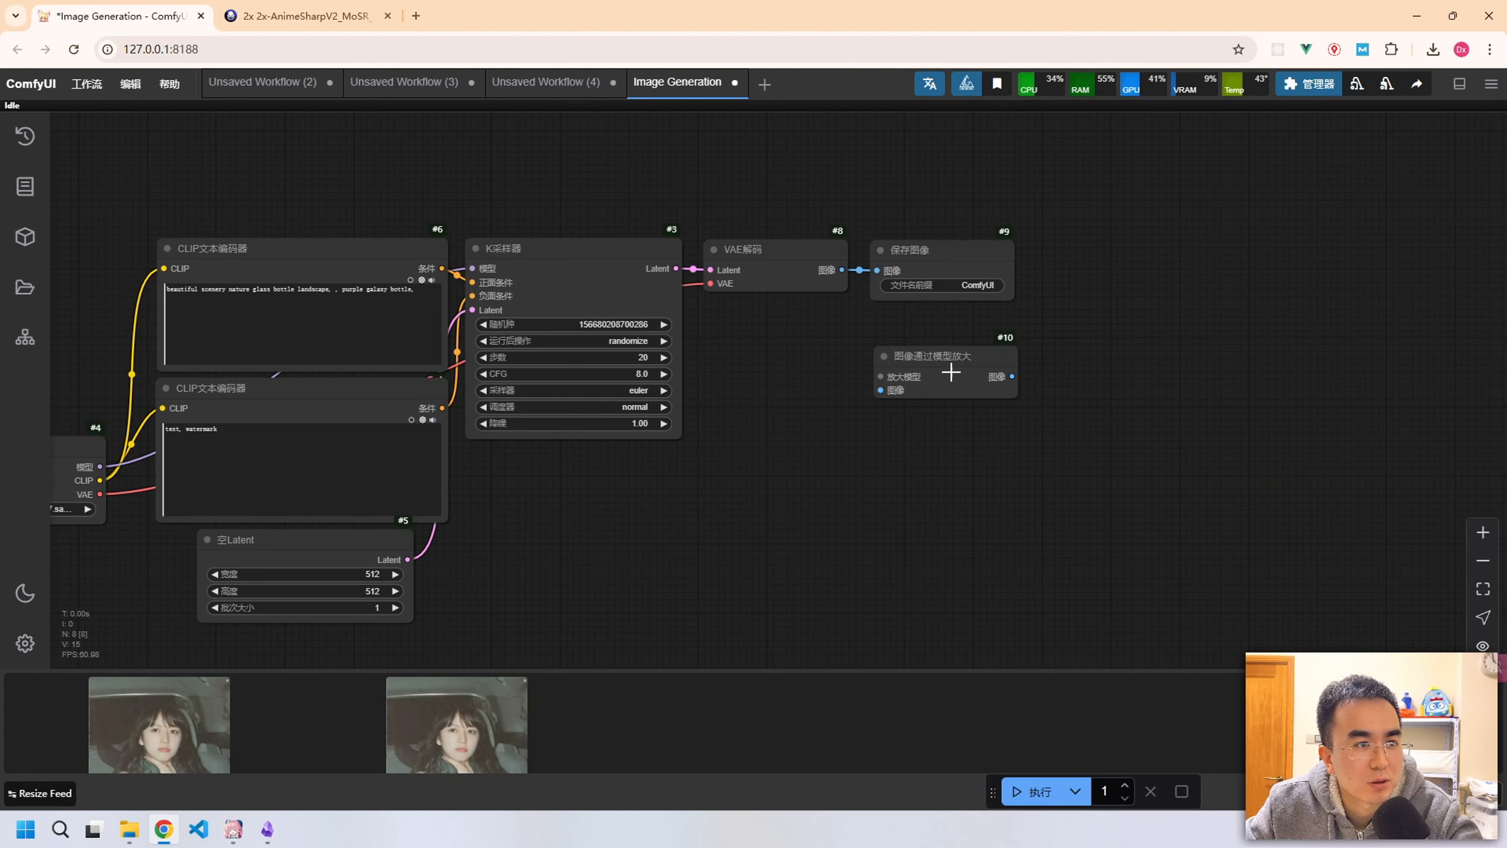
drag(952, 370, 885, 405)
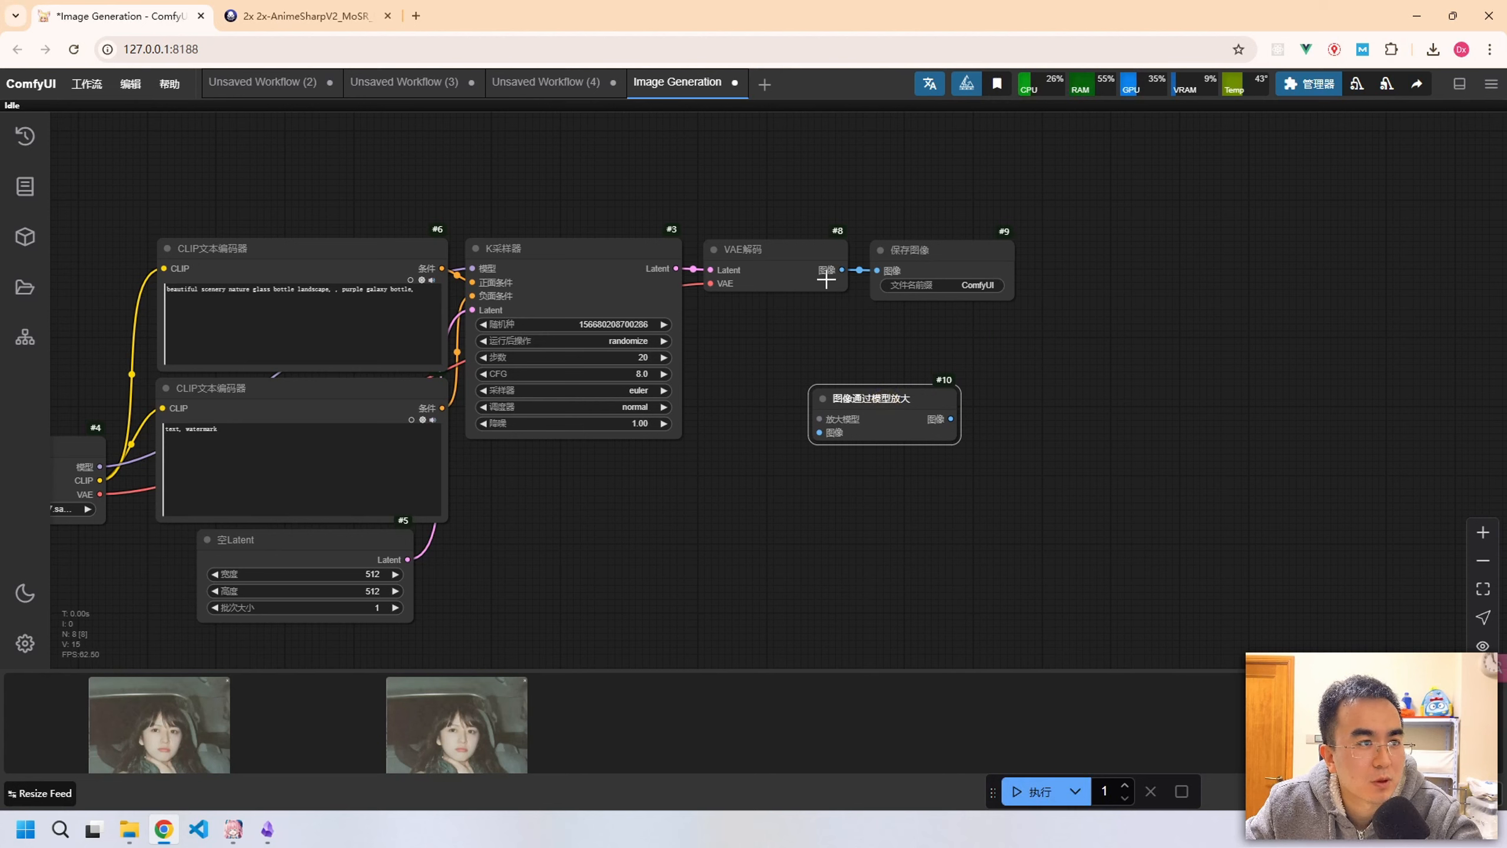
Route the VAE解码 image output through the 图像通过模型放大 node and into the 保存图像 node.
drag(841, 270, 821, 432)
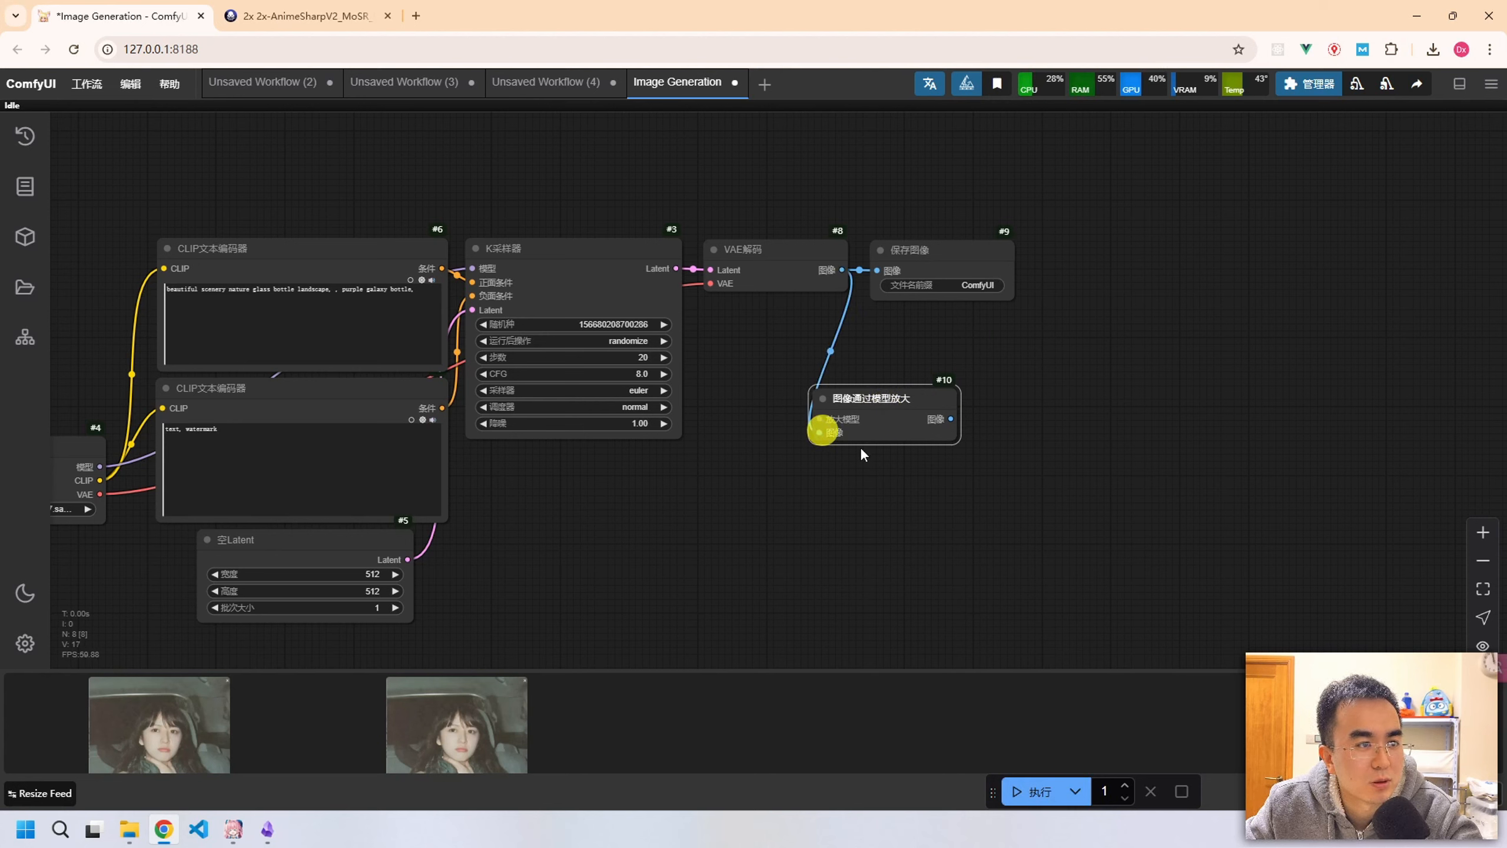
click(950, 419)
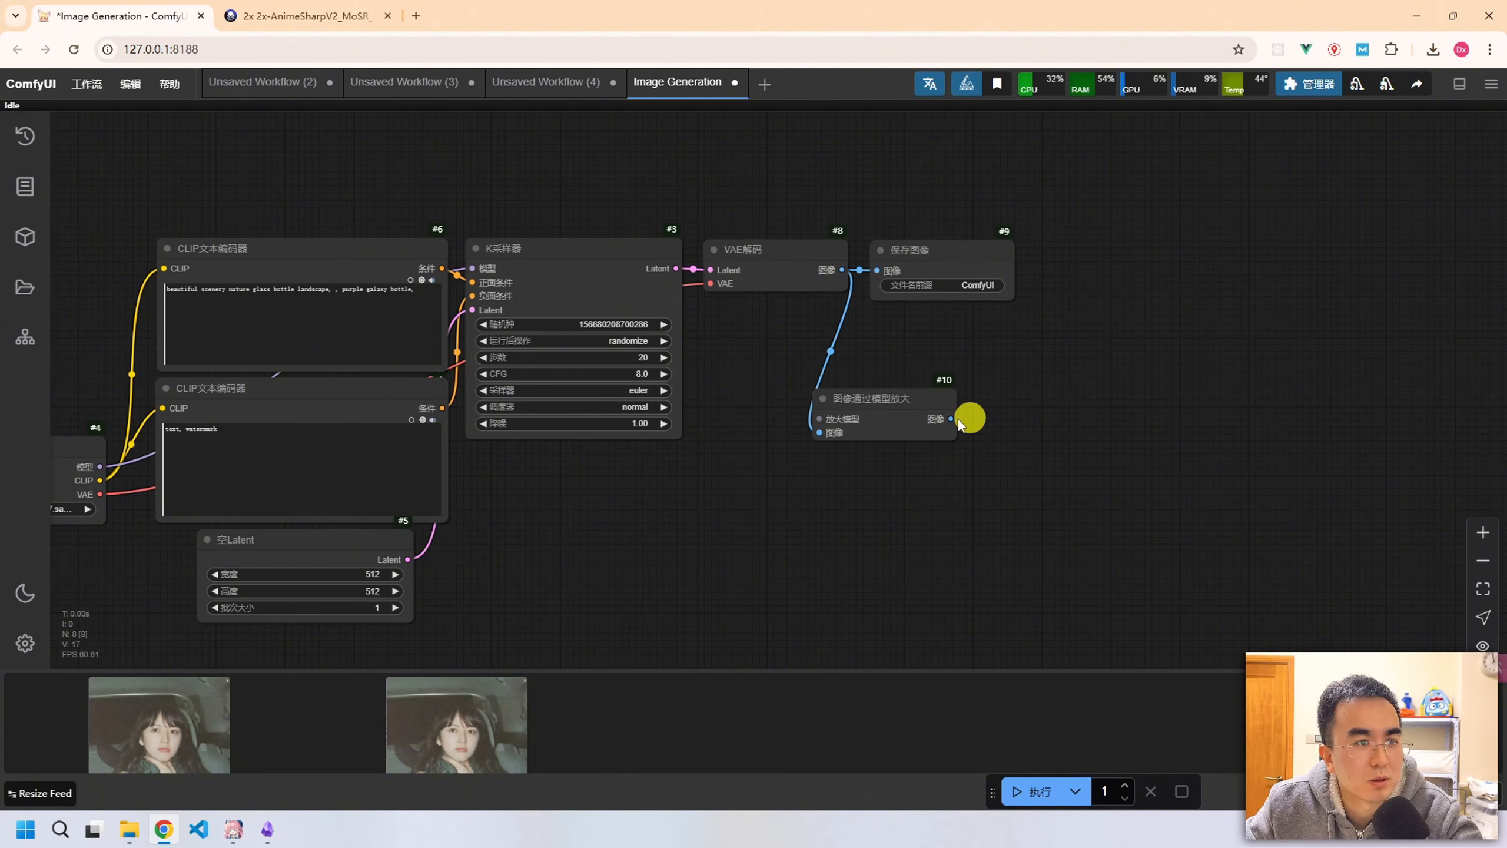
drag(950, 418, 972, 241)
scroll(964, 318, up, 1)
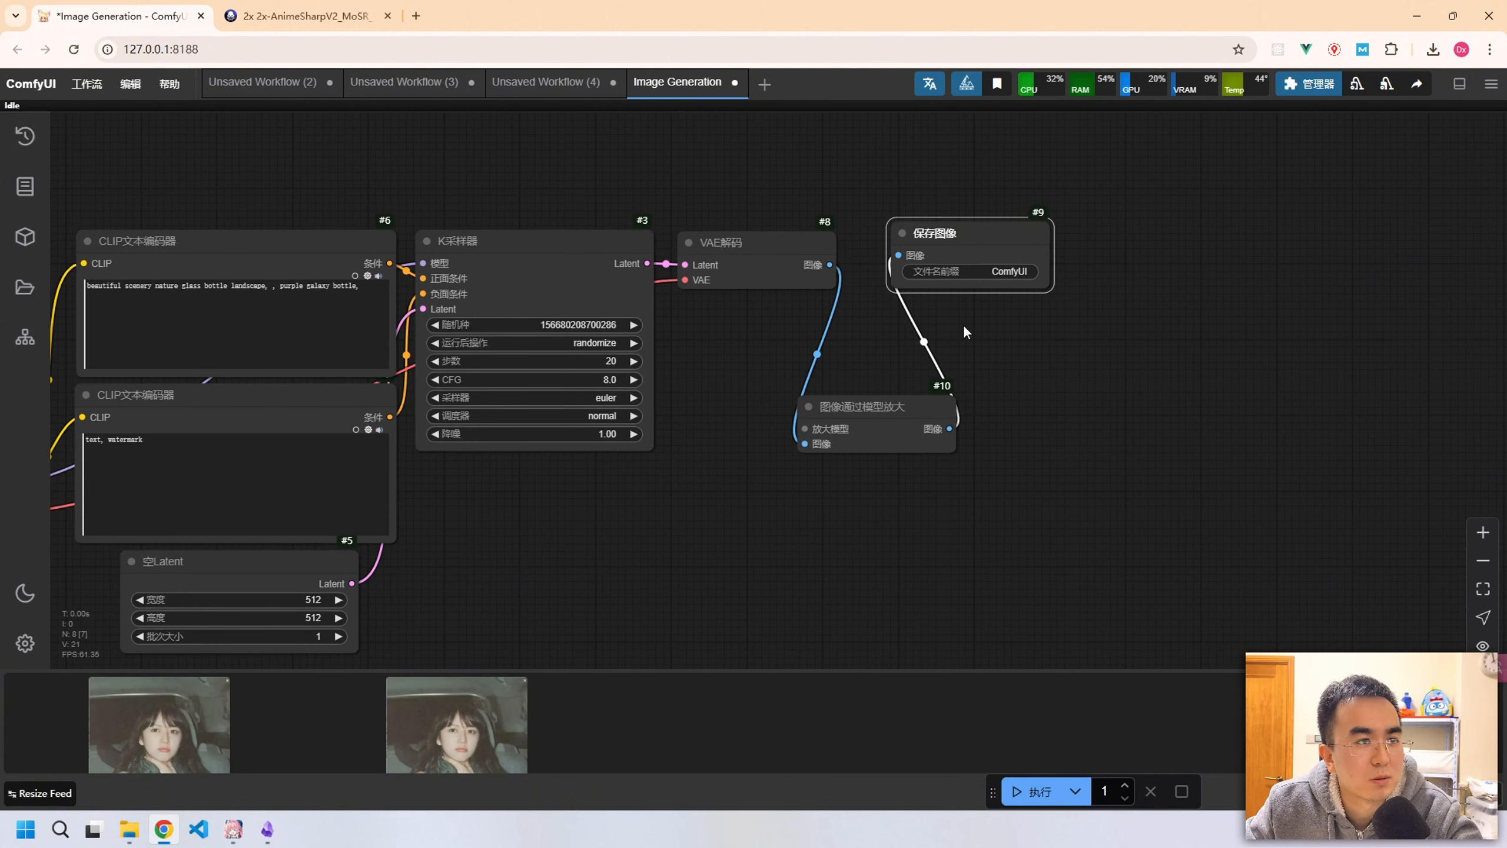
Add a 放大模型加载器 node linked to the 放大模型 input and set its upscale model to SwinIR_4x.pth.
drag(805, 428, 717, 489)
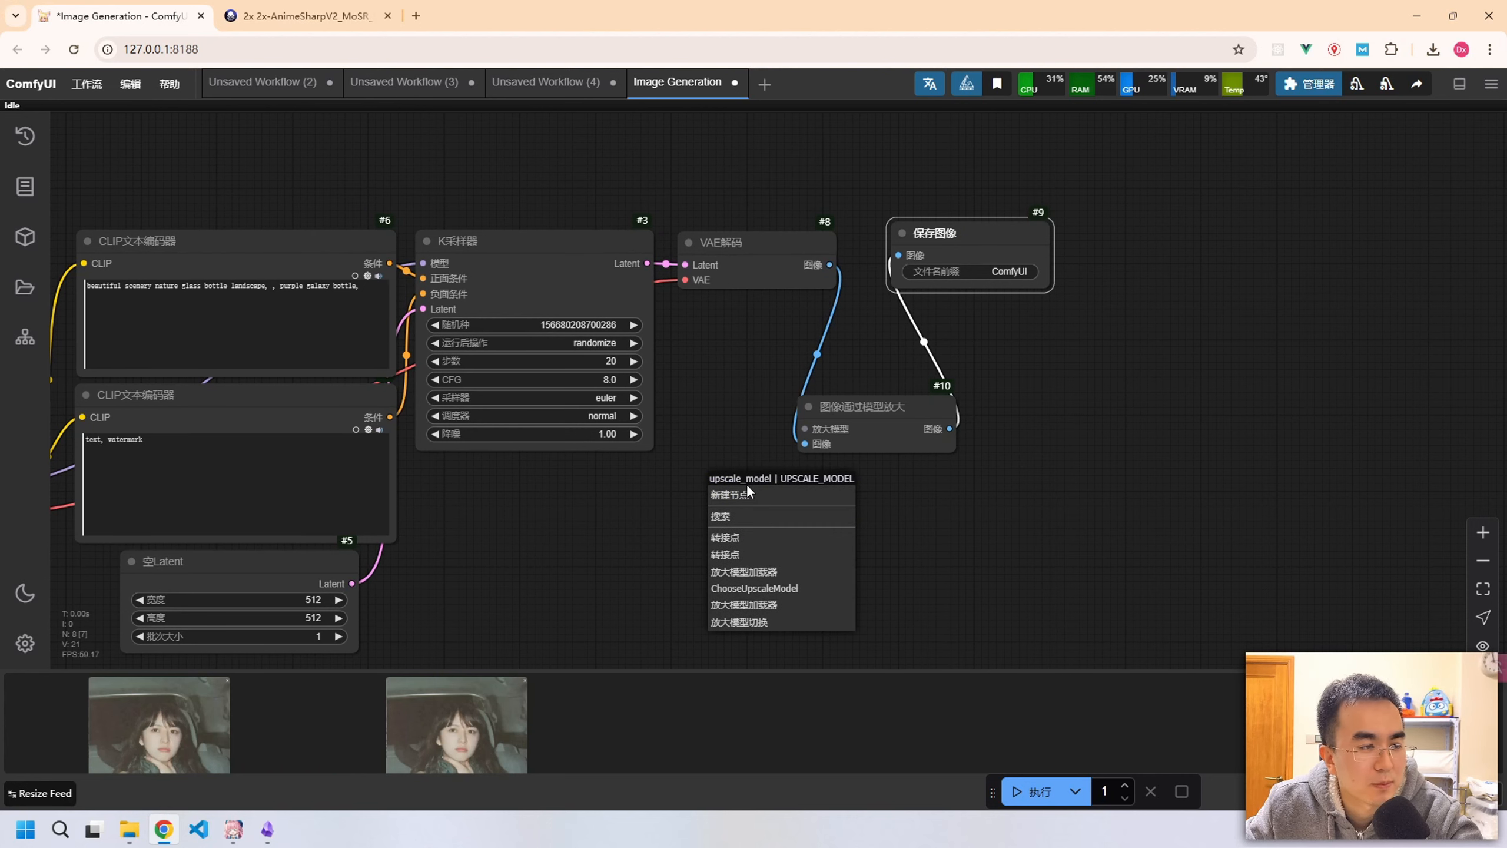
click(767, 572)
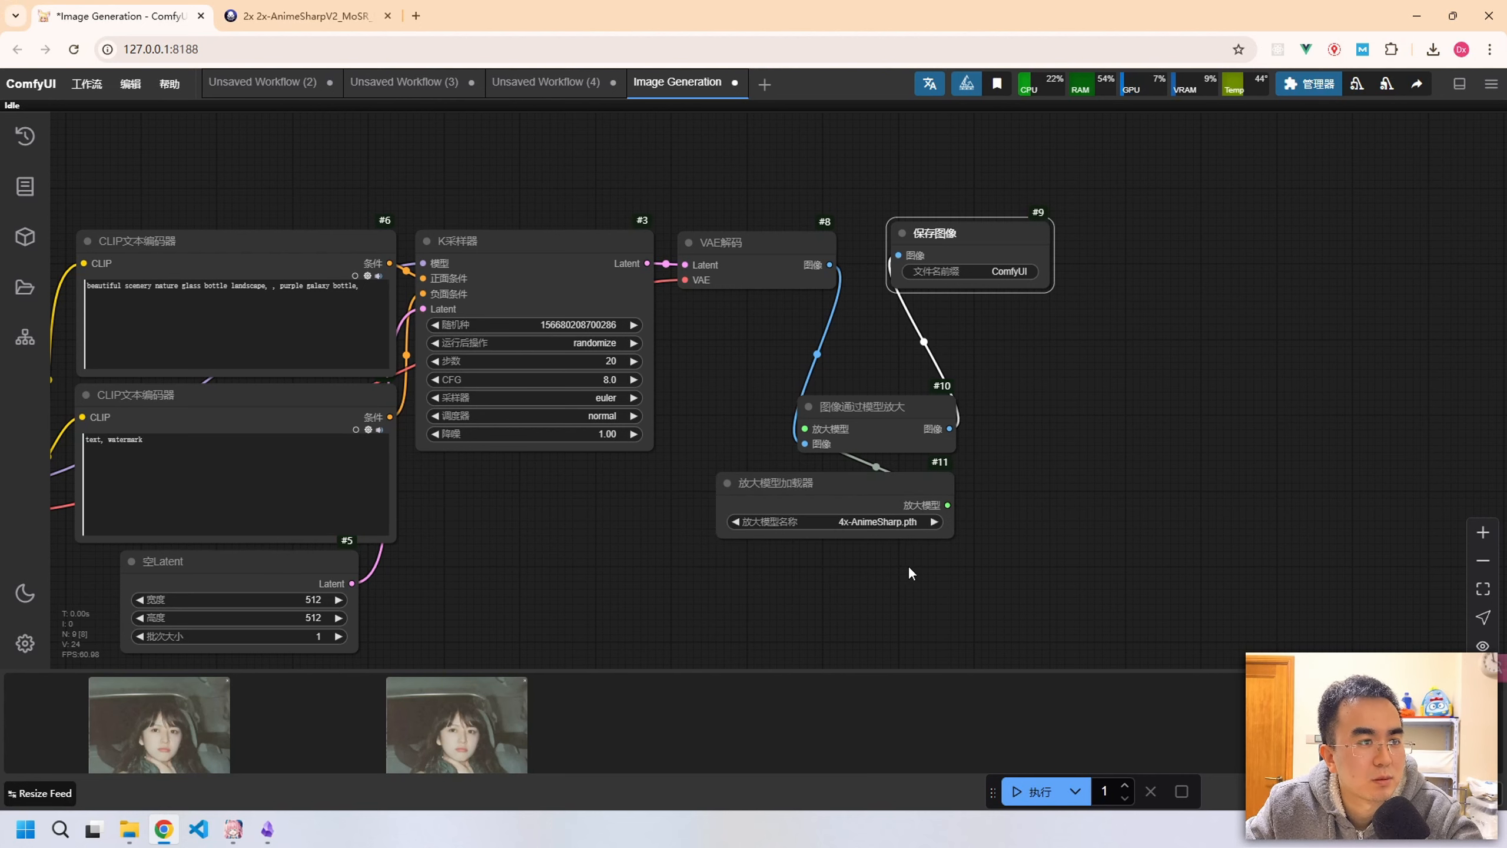
click(879, 521)
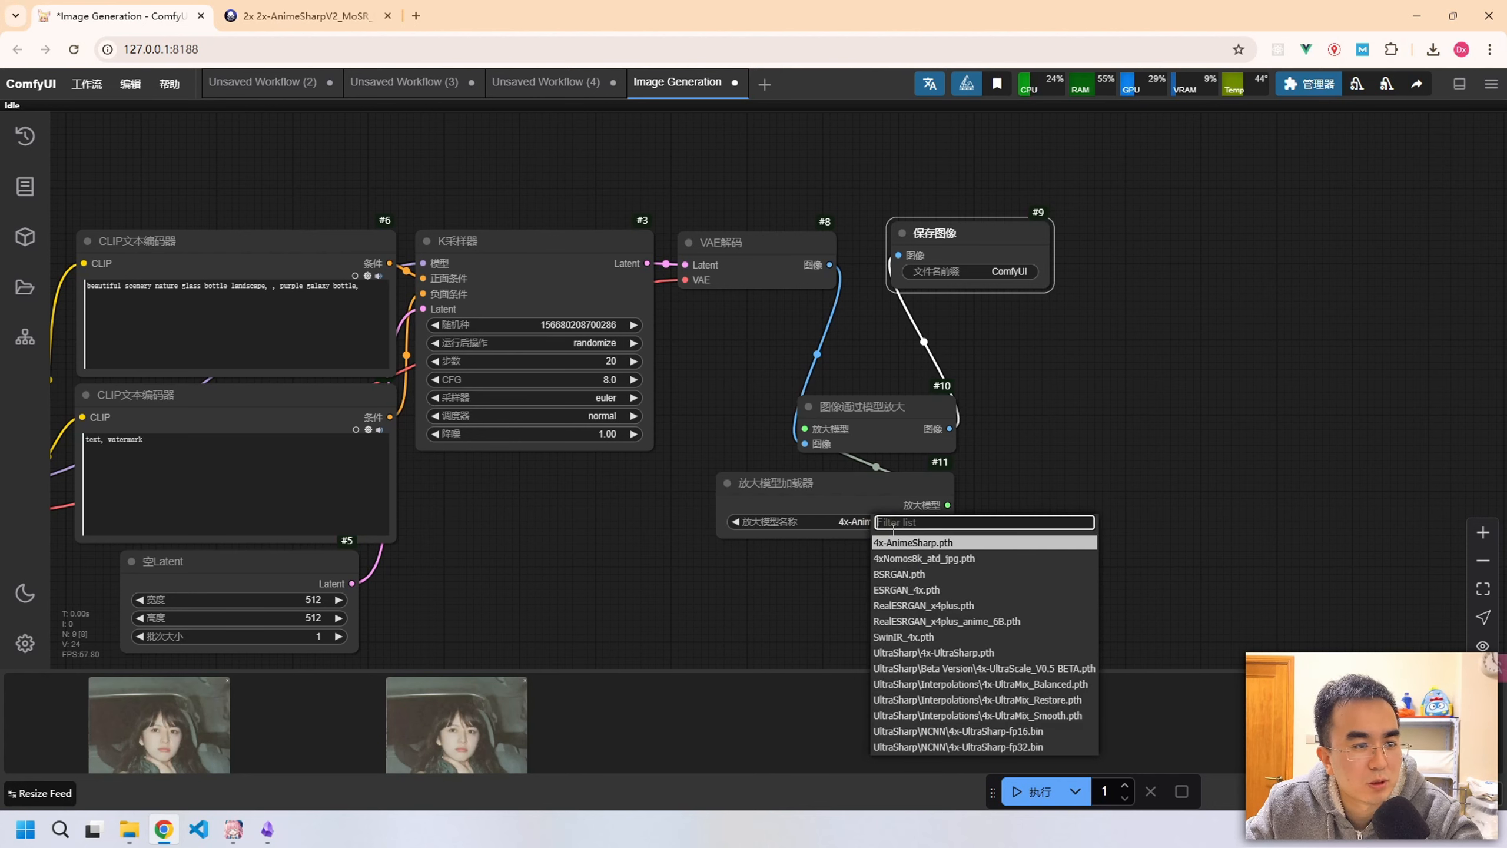
click(904, 637)
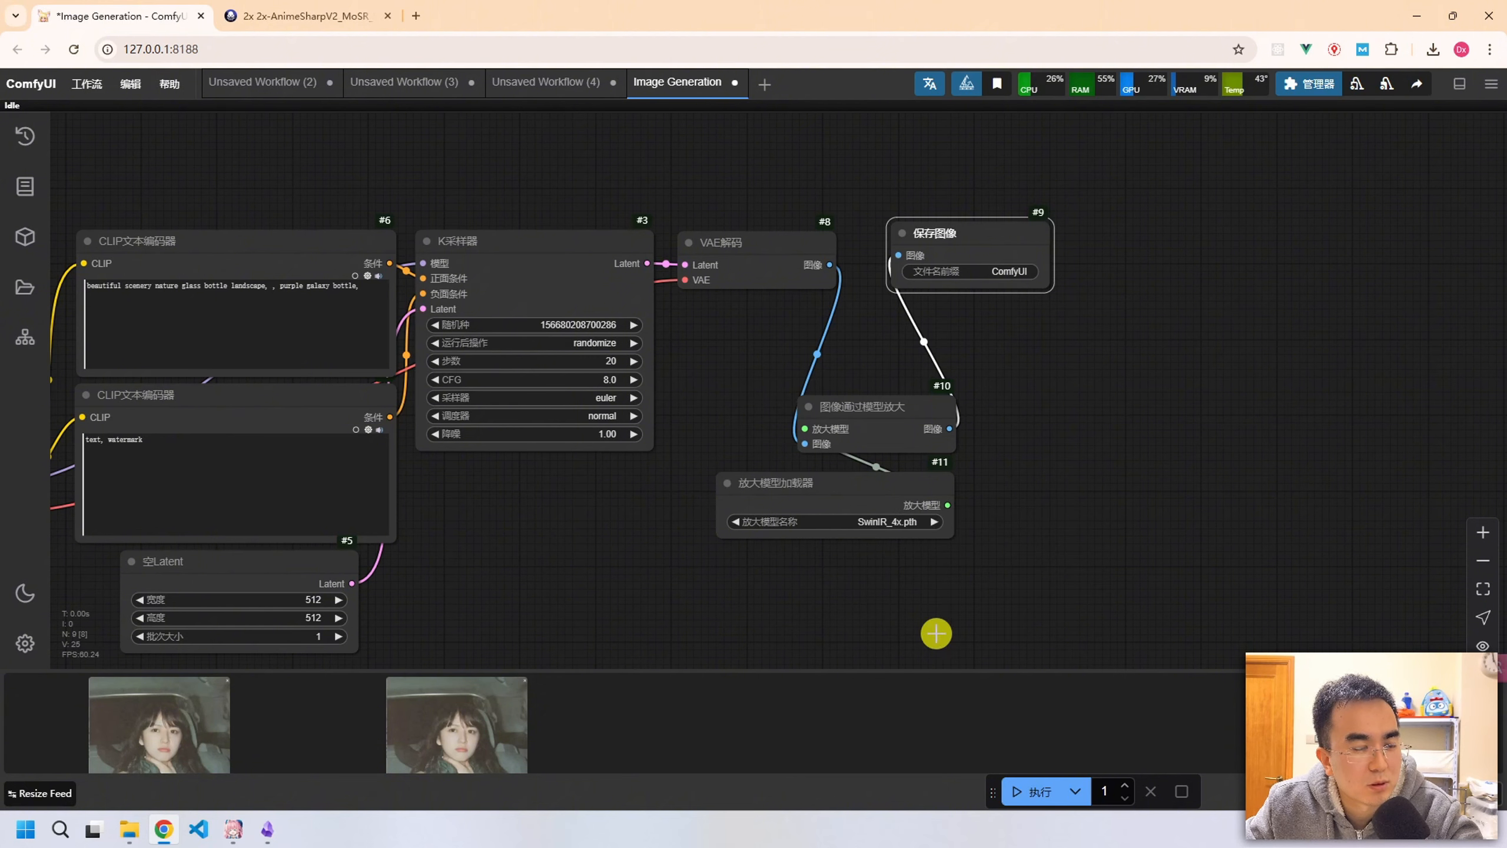
Run the workflow, close the enlarged result, and keep SwinIR_4x.pth as the model in the 放大模型加载器 node.
click(1040, 795)
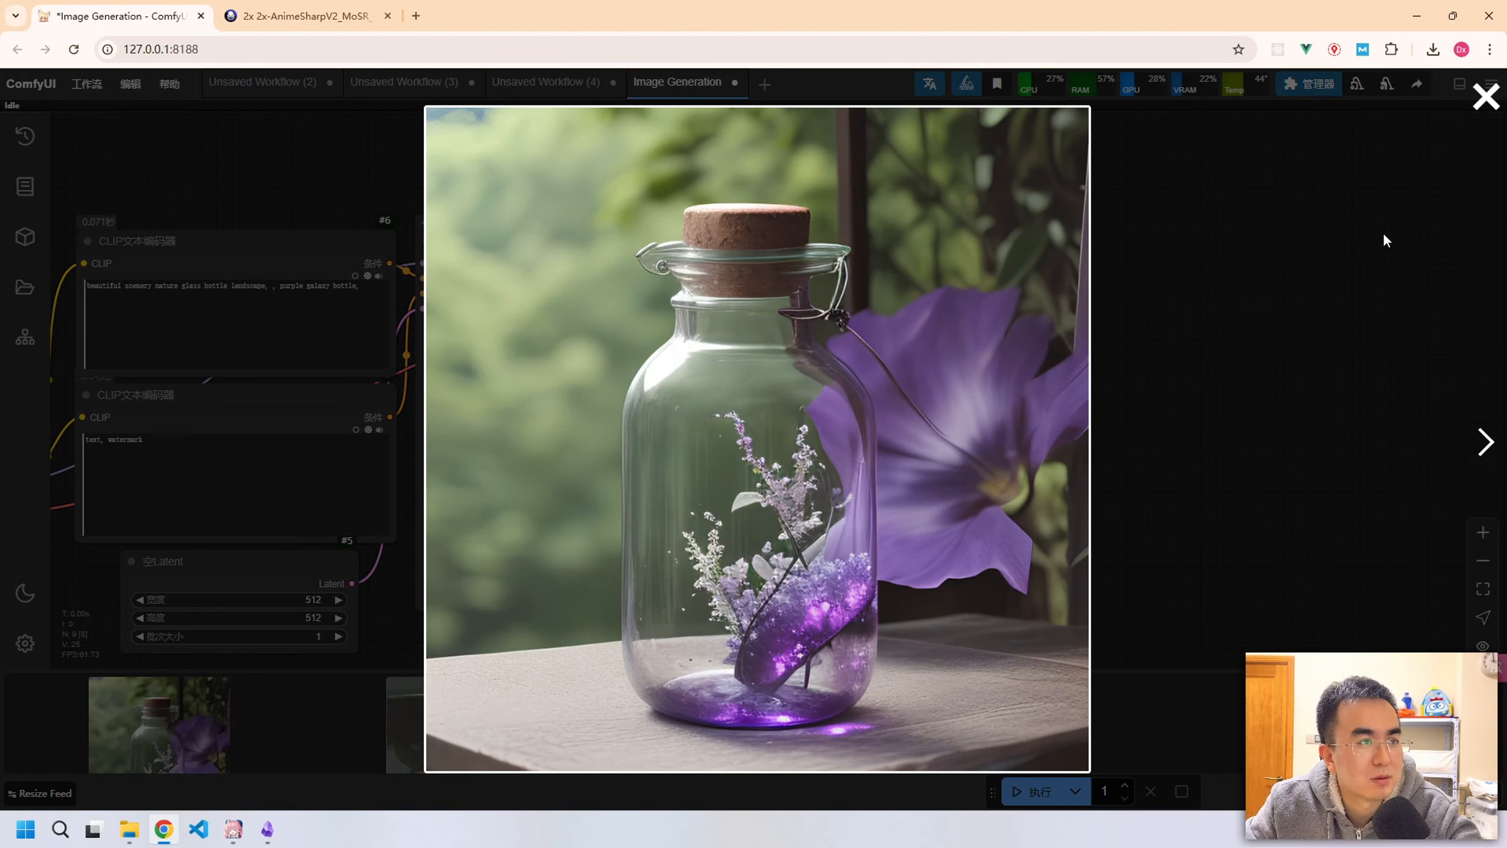
click(1486, 97)
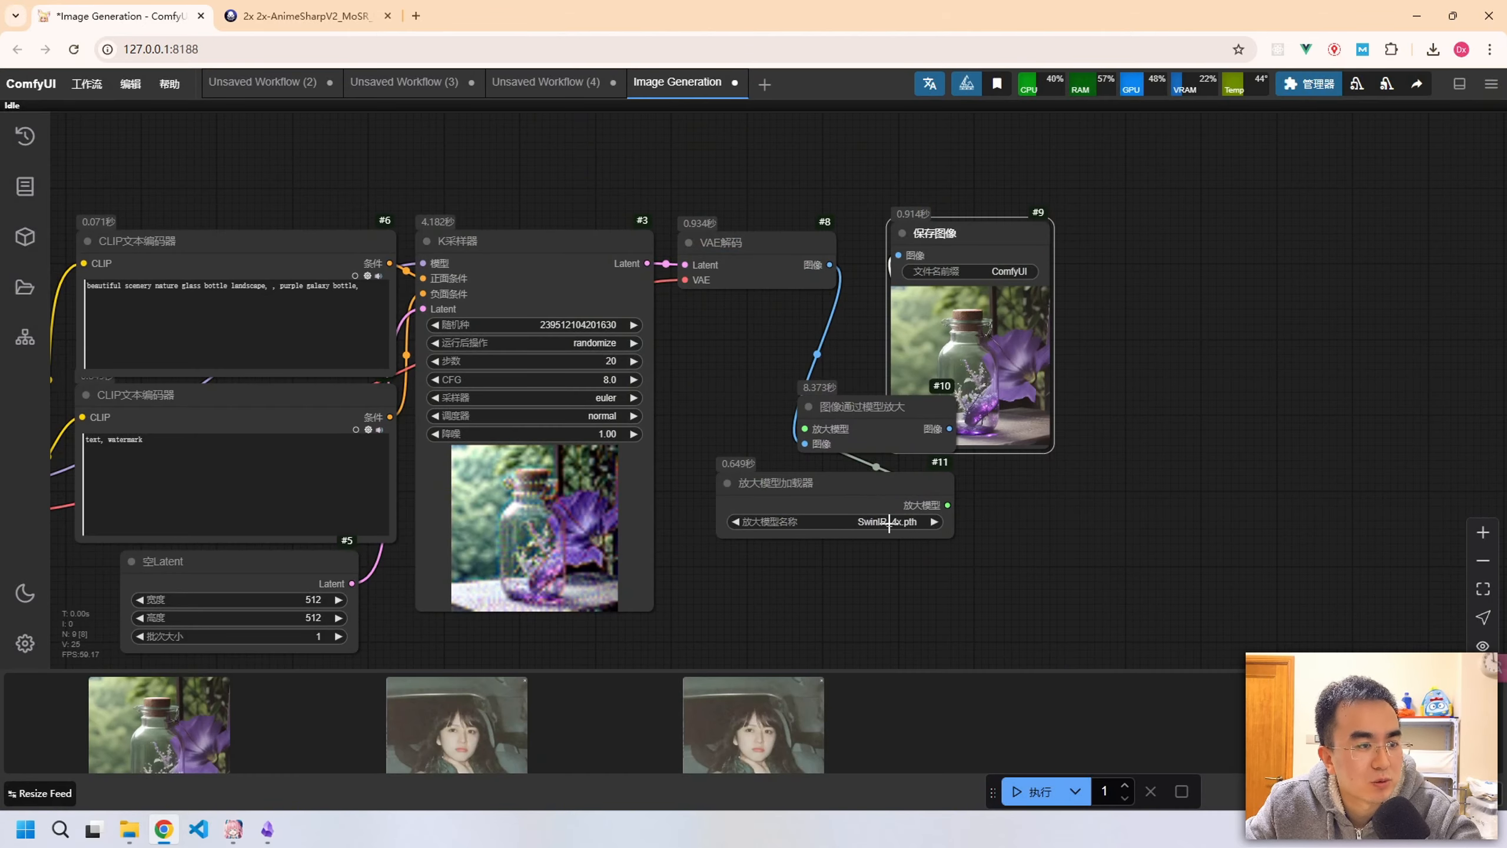
click(842, 524)
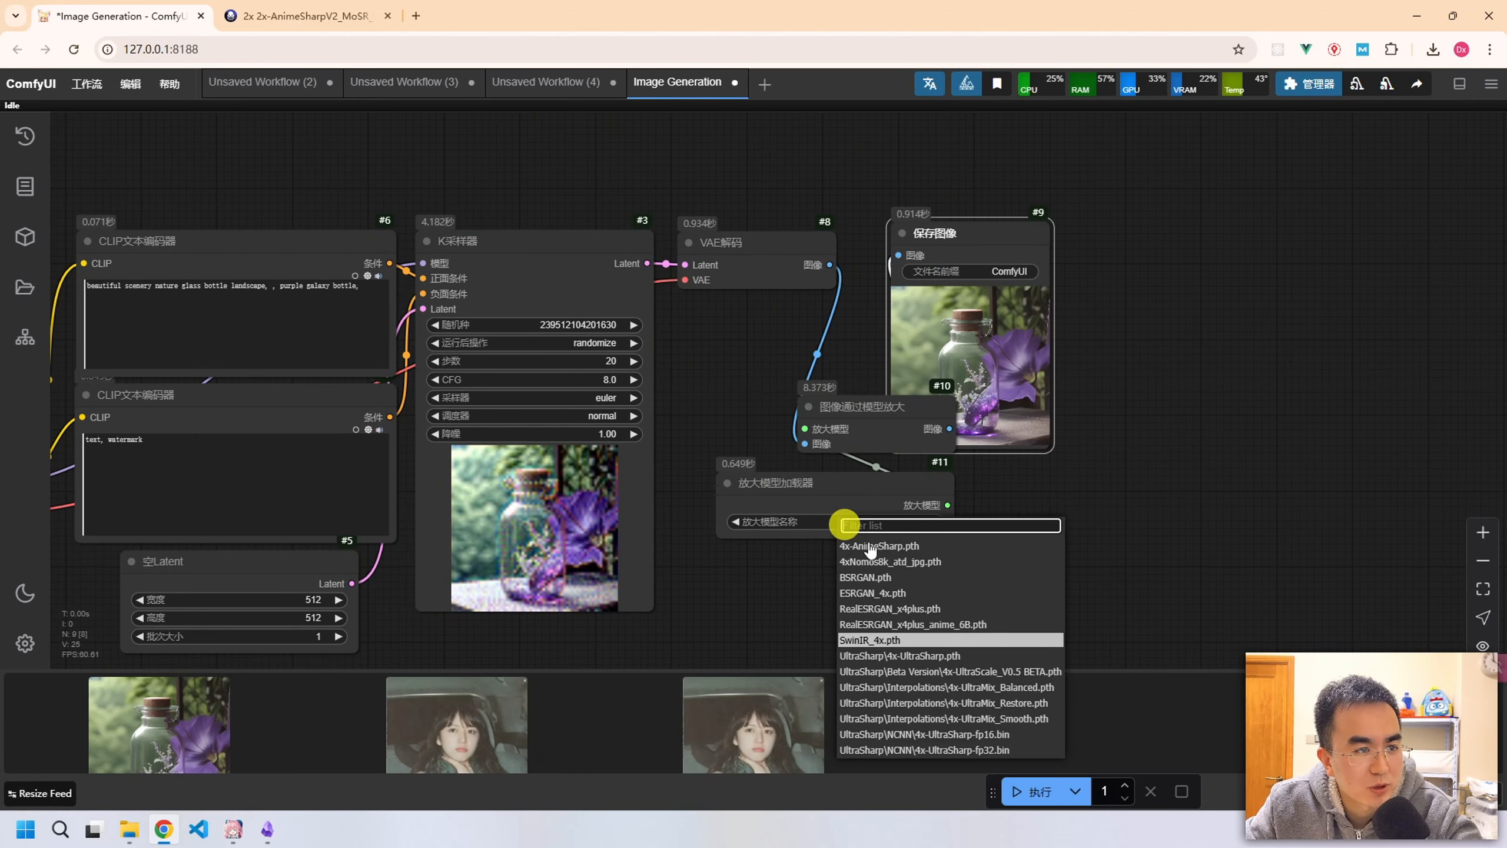
click(909, 640)
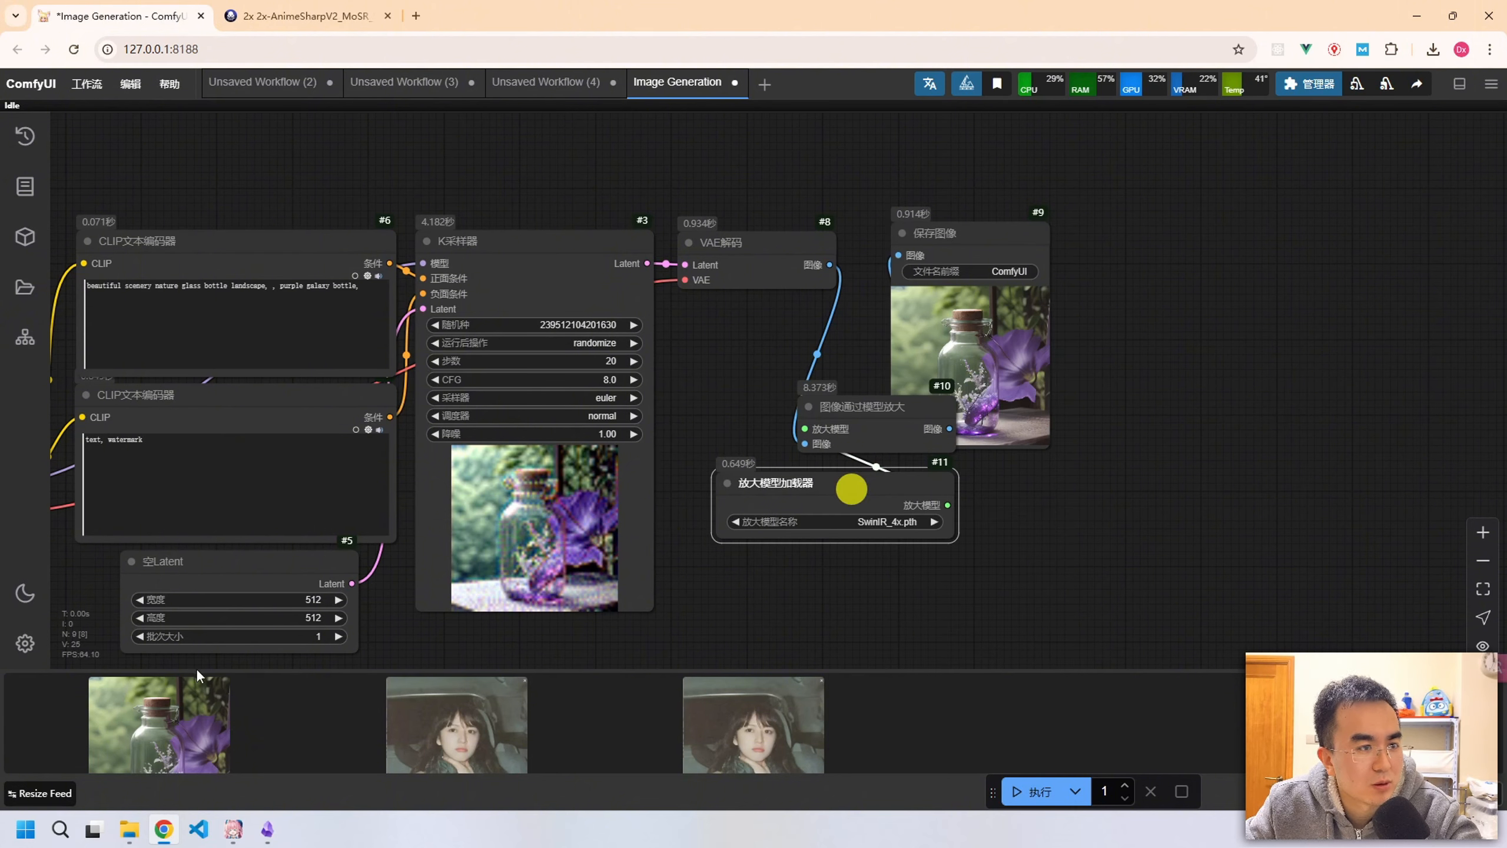
View the generated bottle image enlarged from the image feed, then close the preview.
click(174, 742)
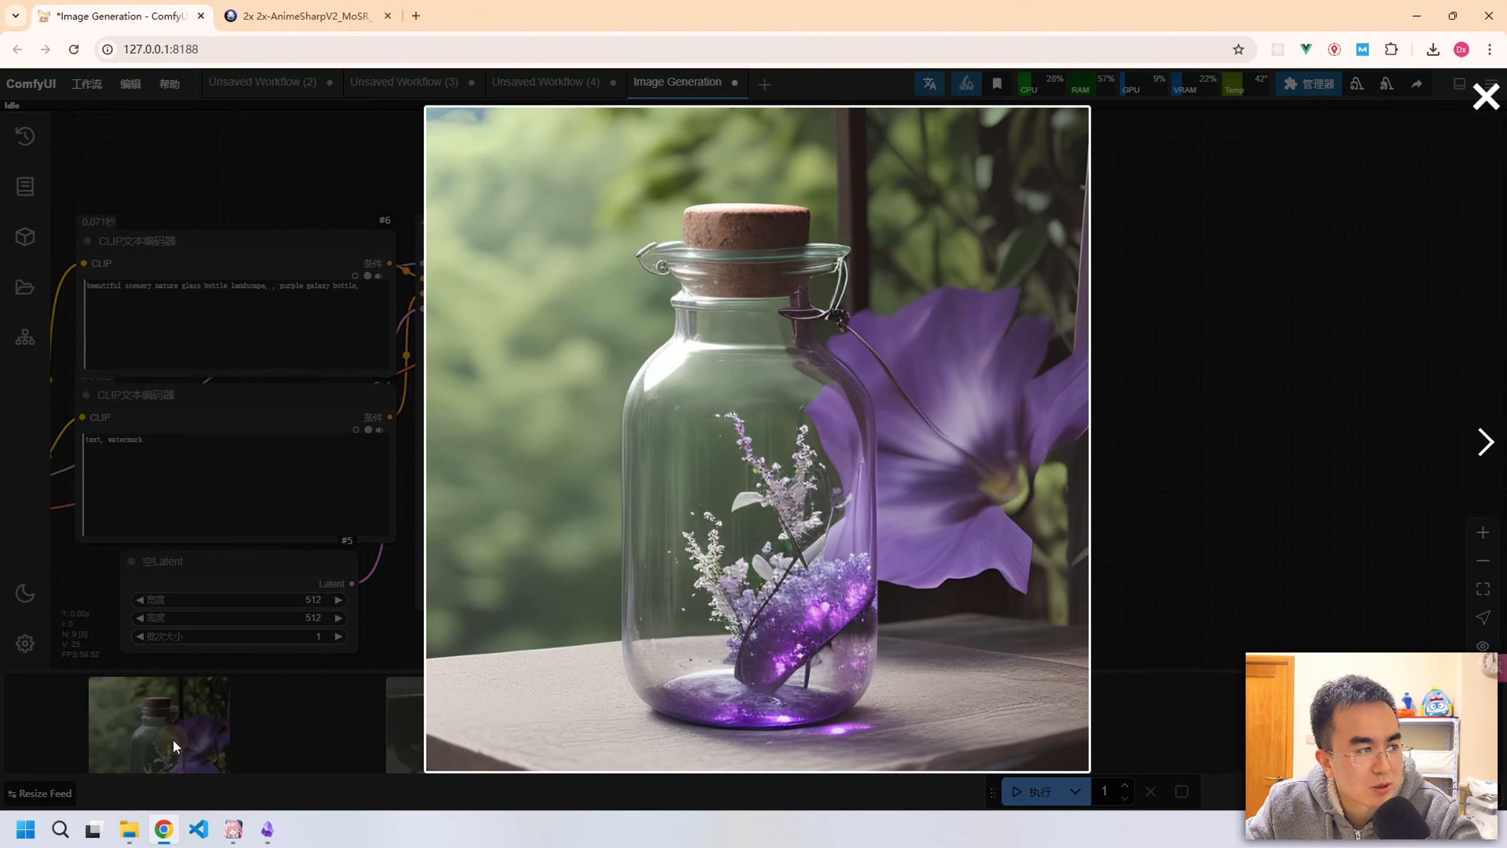
click(1488, 101)
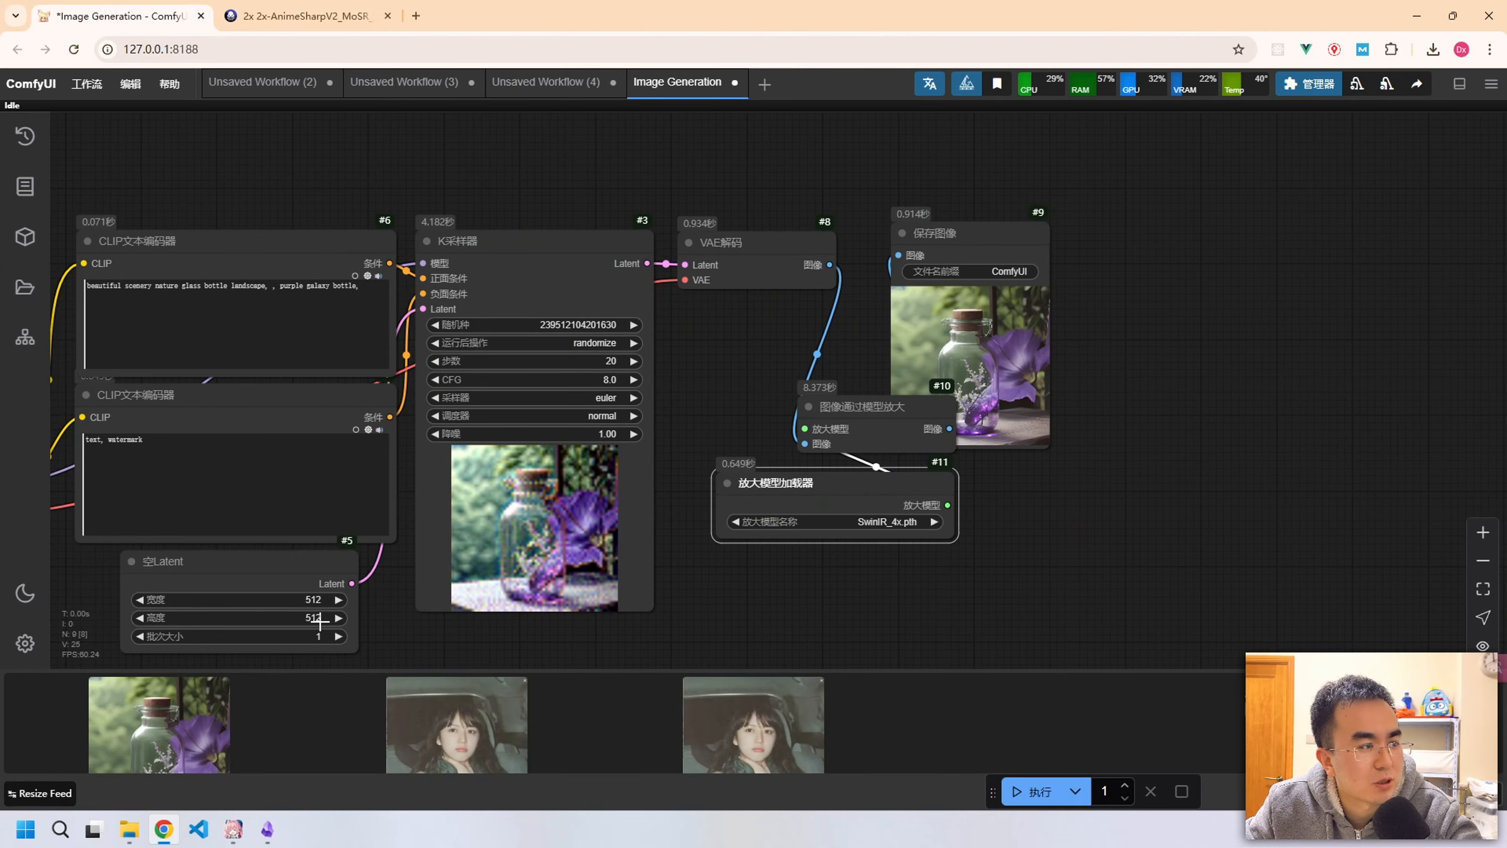
click(202, 725)
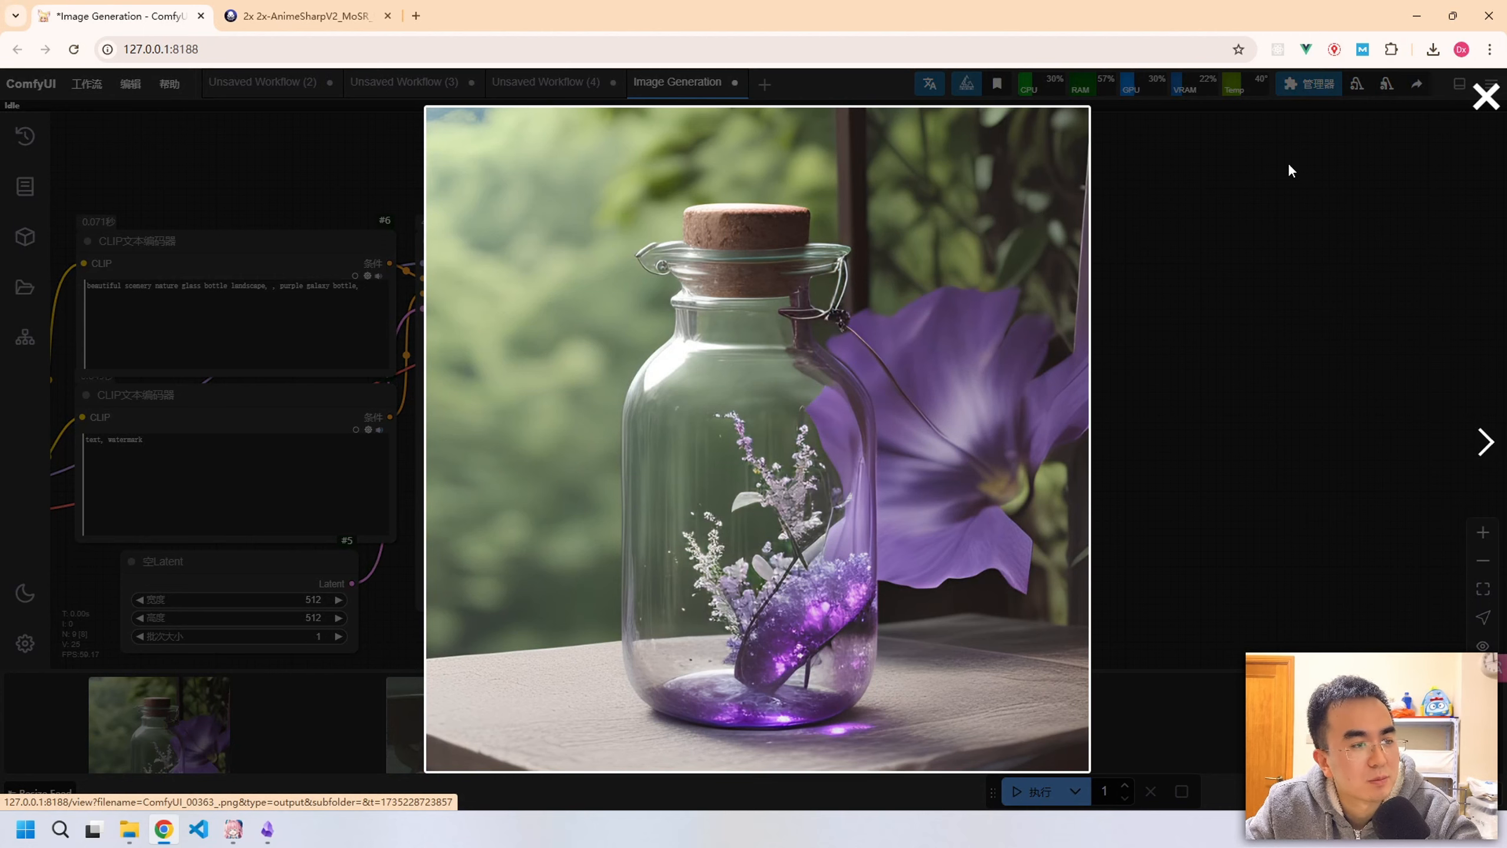
right_click(774, 374)
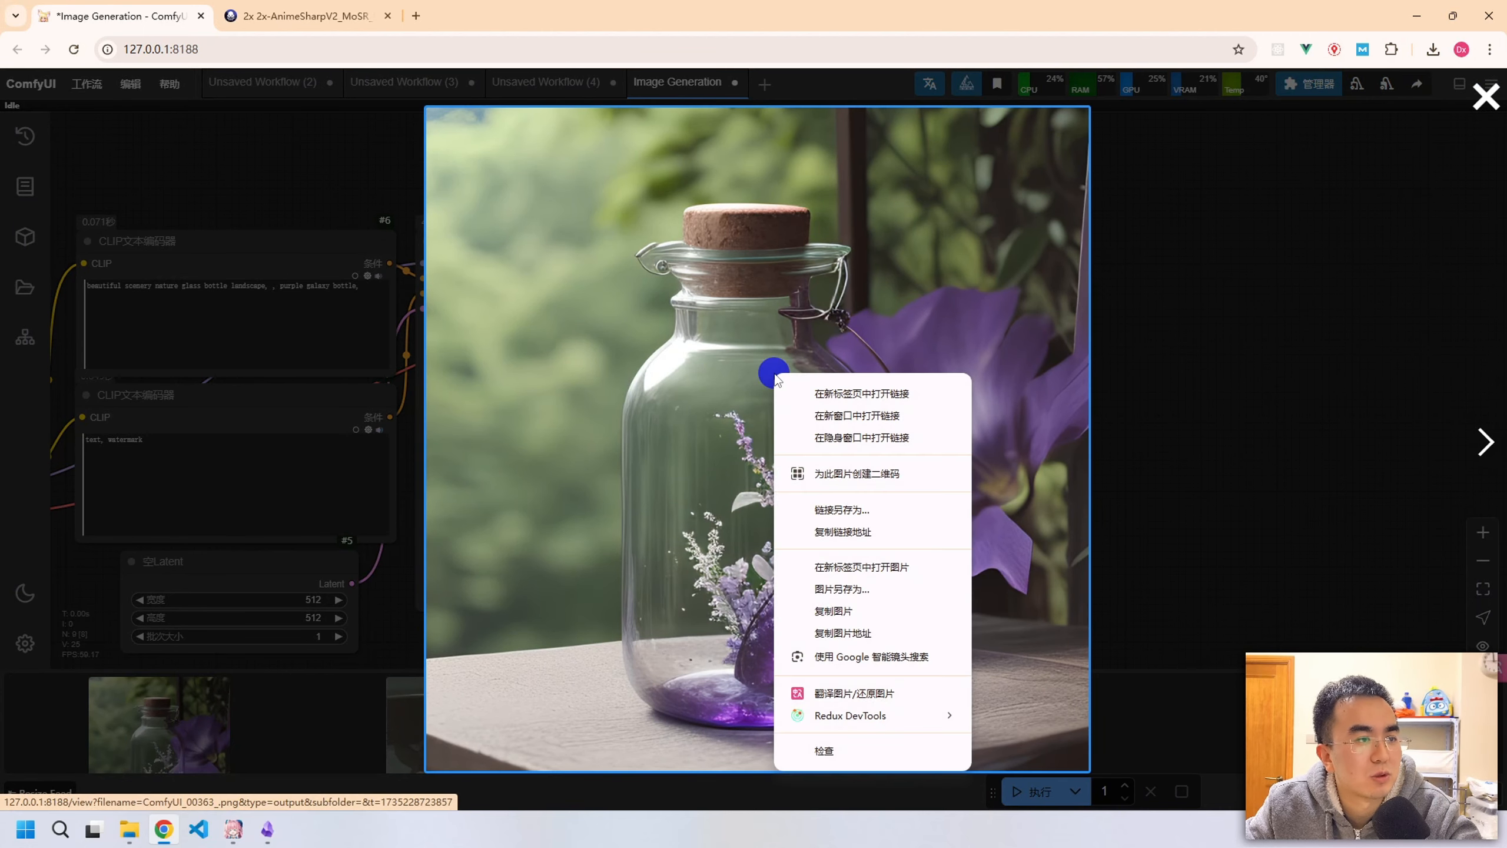
click(1476, 102)
click(1483, 98)
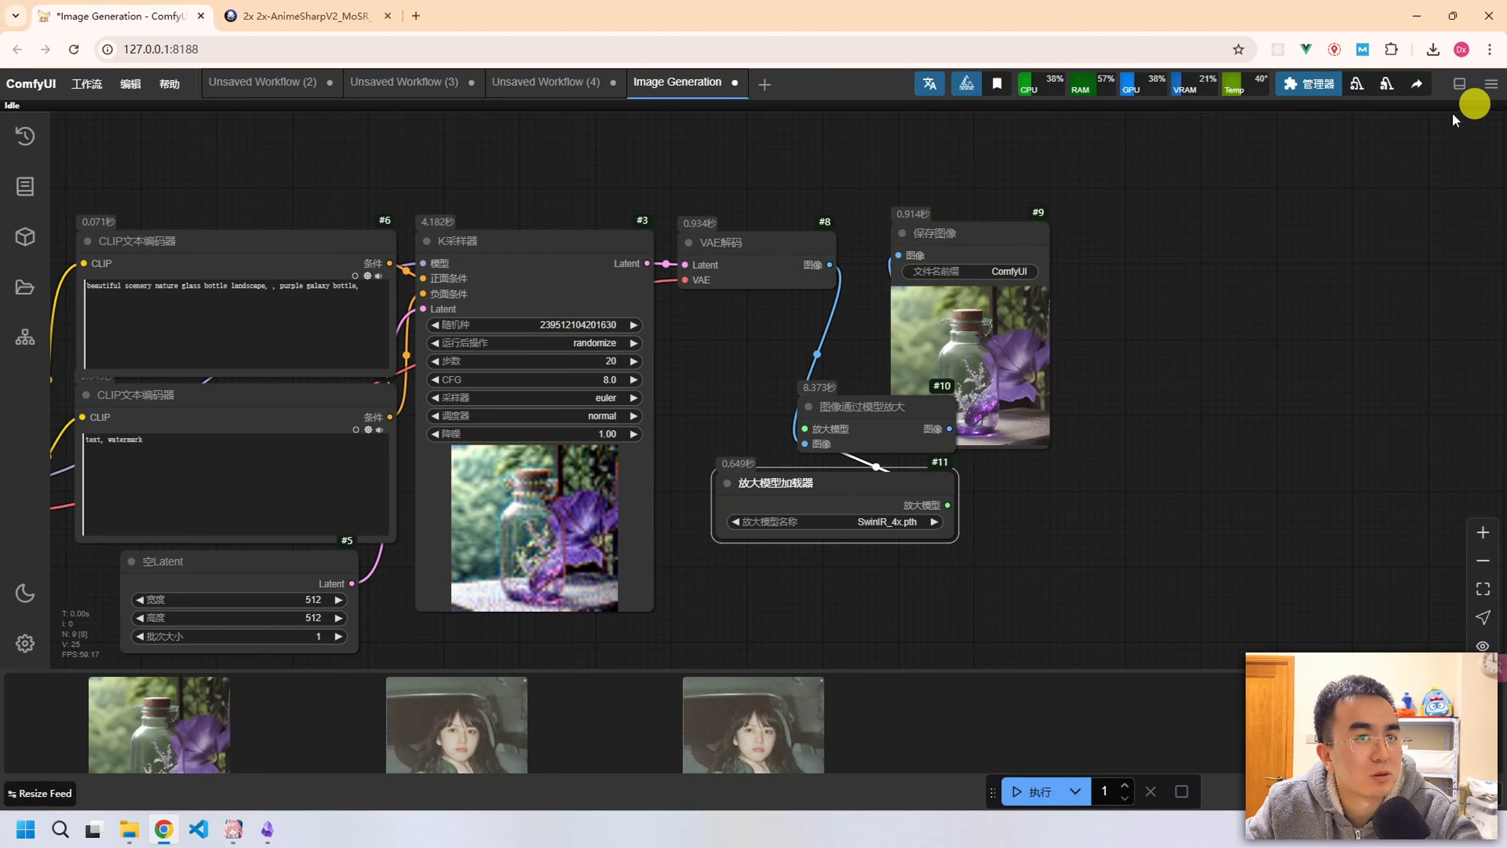
Check the resolution of the newly generated bottle image in ComfyUI's output folder in File Explorer, then minimize the folder window.
mouse_move(143, 842)
click(77, 752)
click(961, 144)
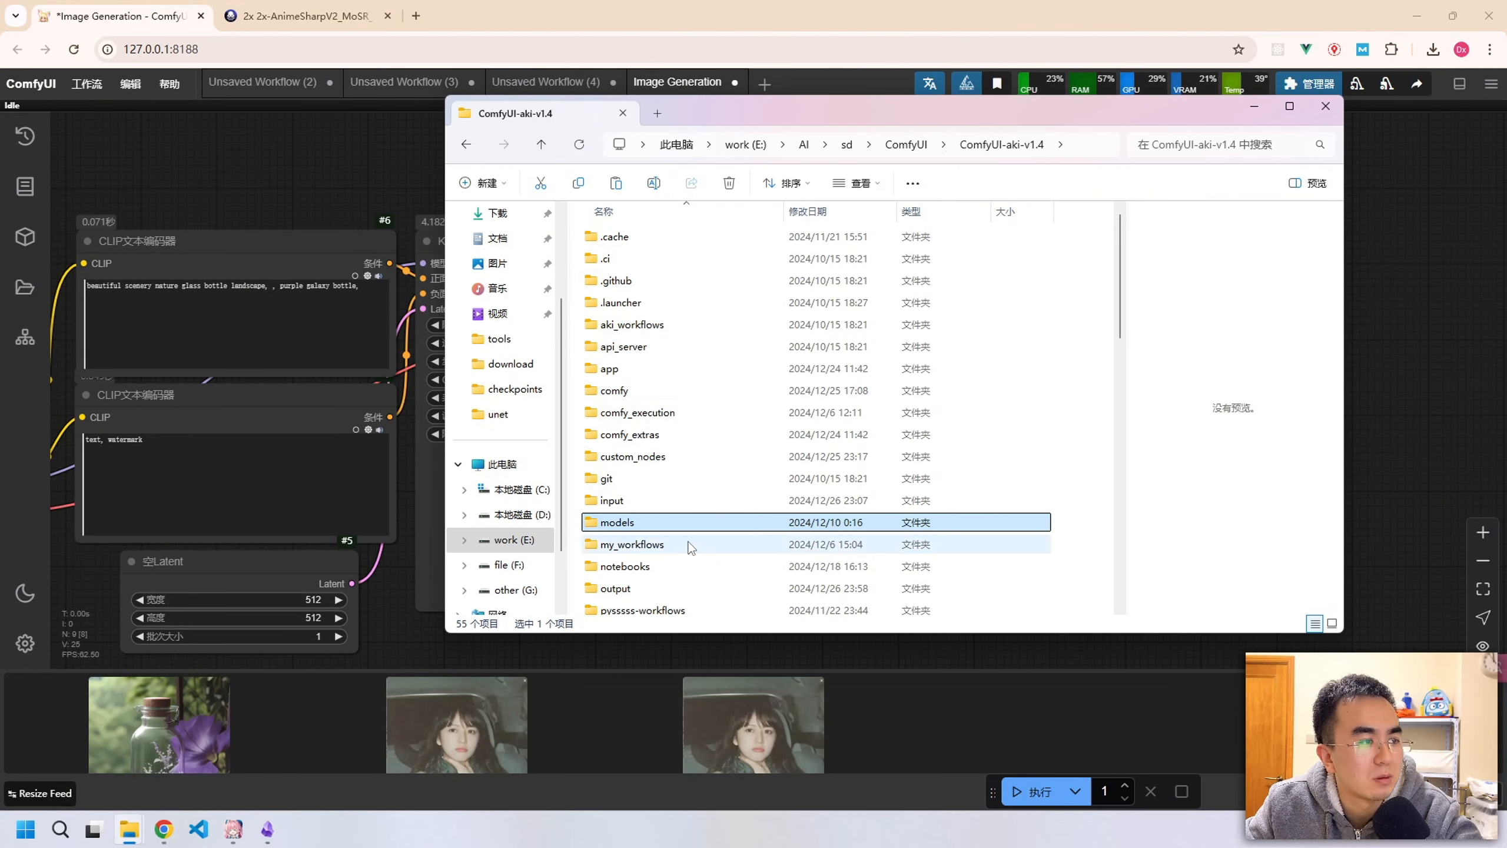
double_click(691, 555)
scroll(810, 561, down, 10)
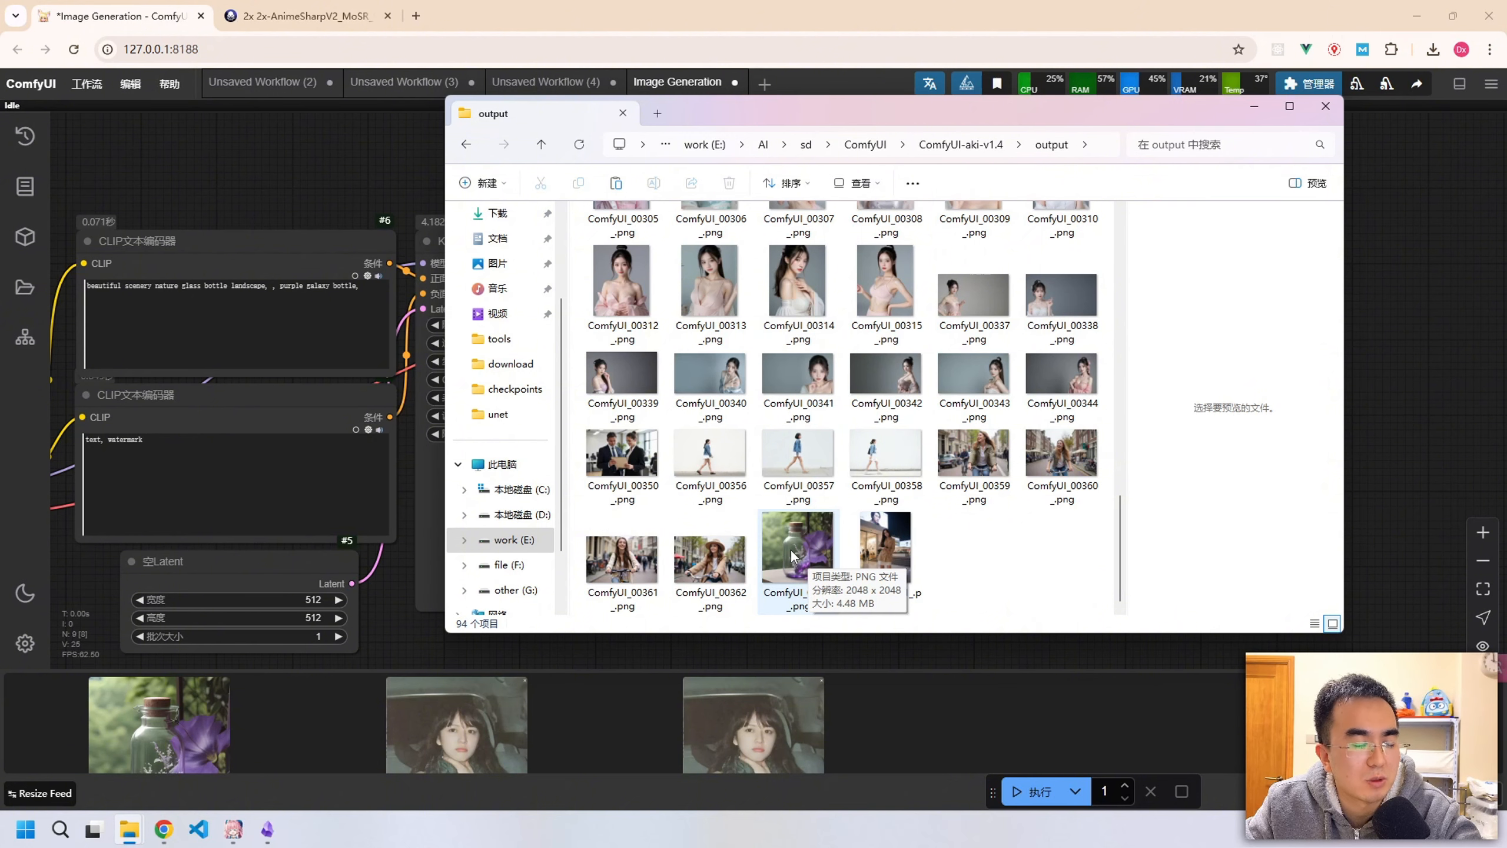
click(1256, 110)
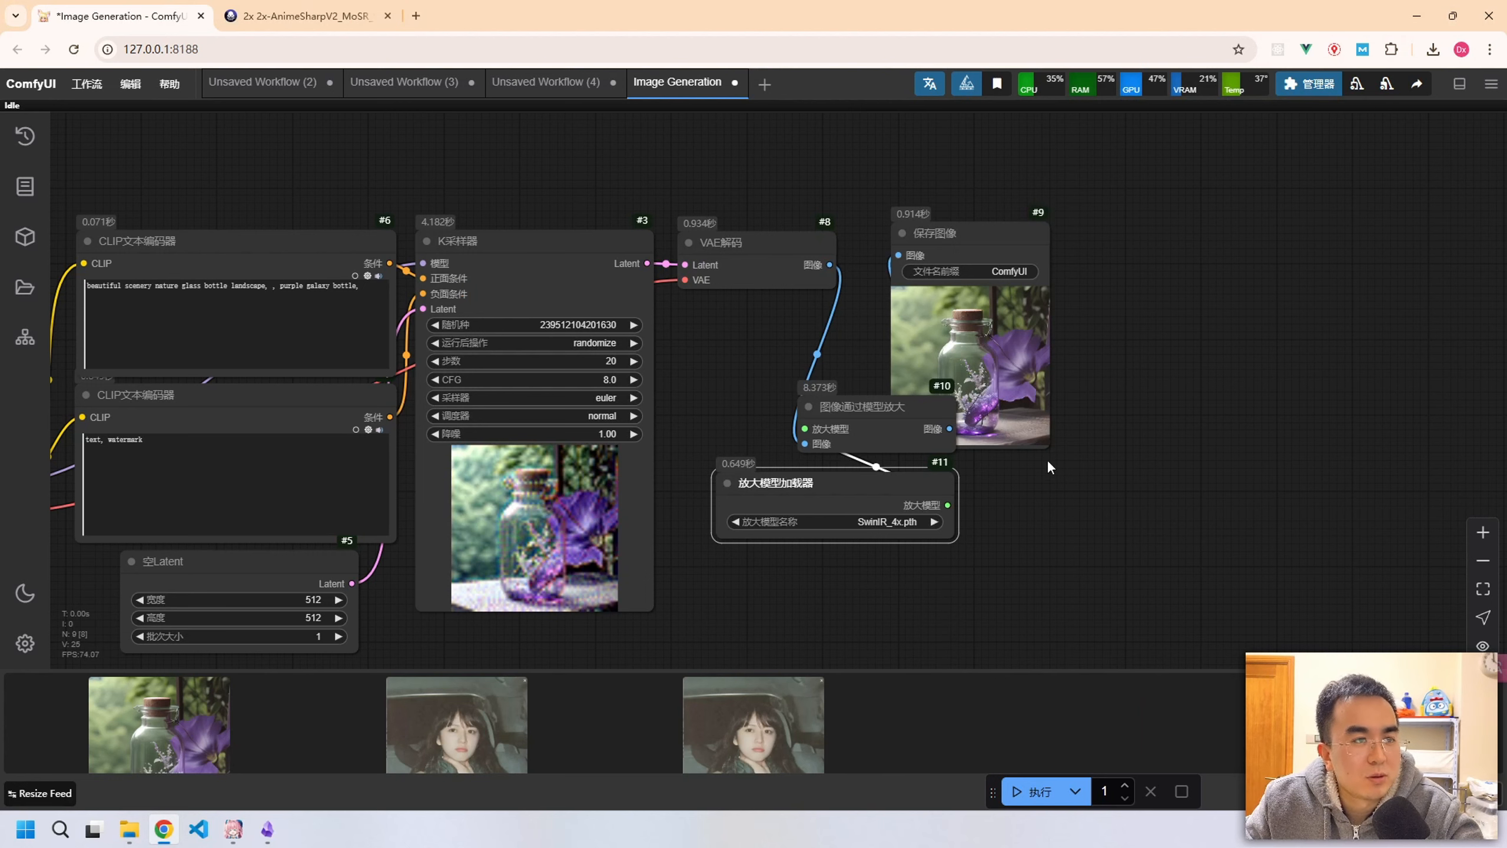
Move the 保存图像 node farther from the upscaling nodes and create a group titled 放大 below it, enlarged to fit two nodes.
drag(988, 233, 1181, 203)
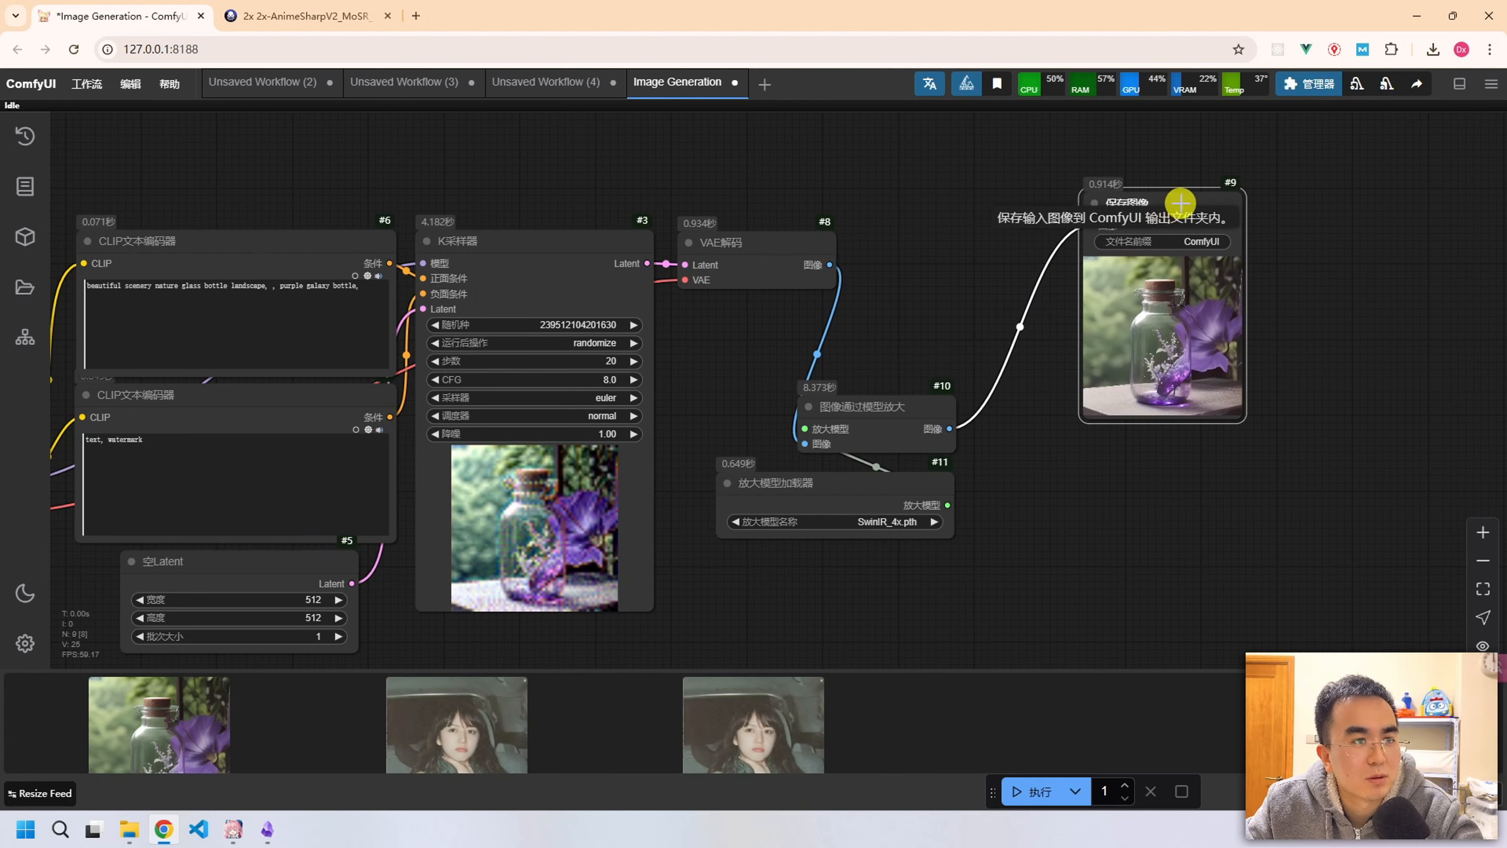
right_click(1047, 461)
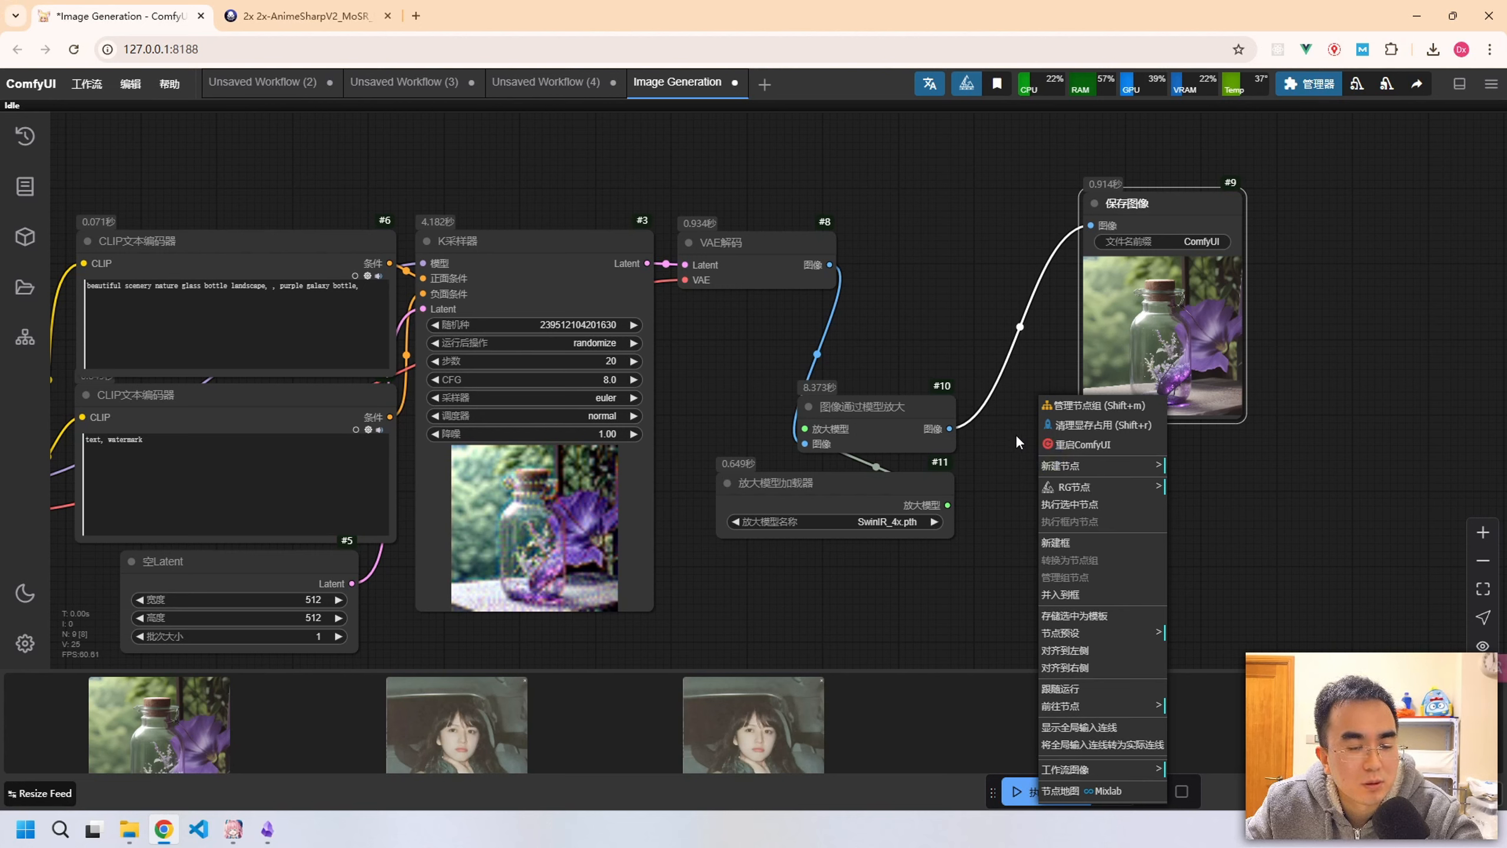
click(1100, 544)
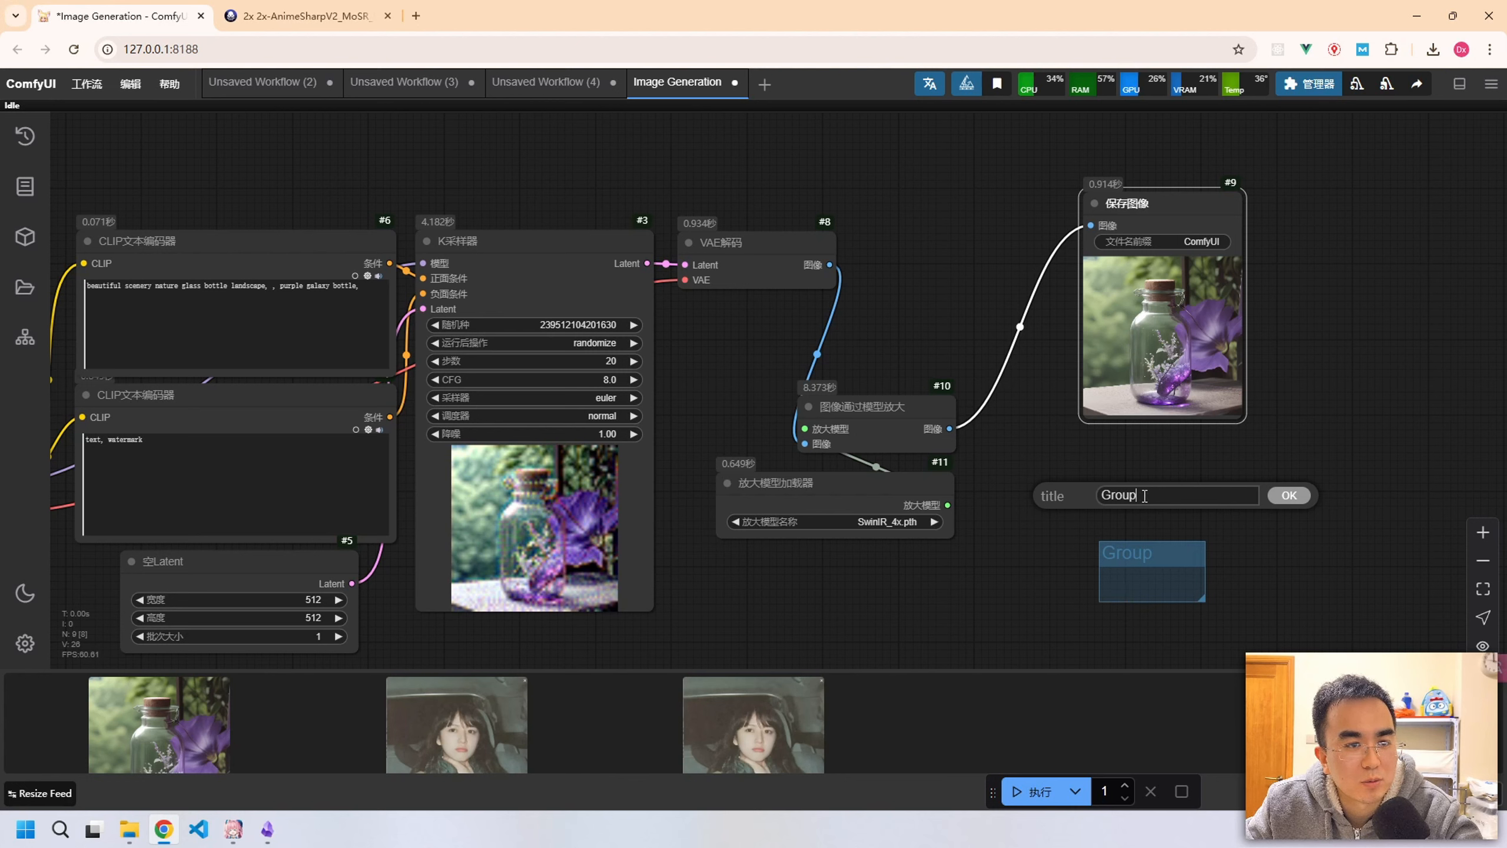
drag(1145, 494, 1099, 494)
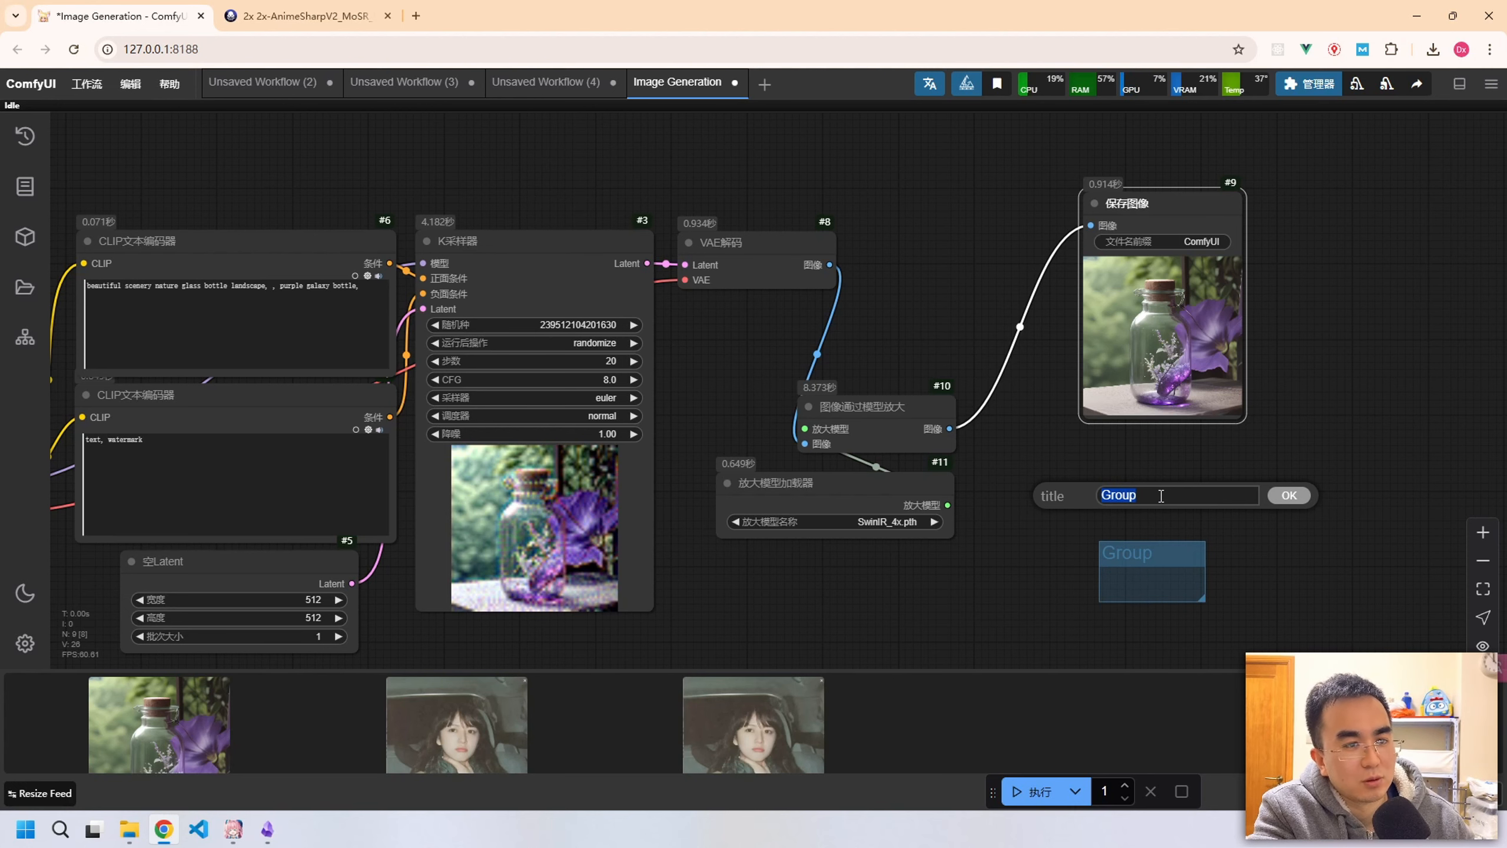
text(放大)
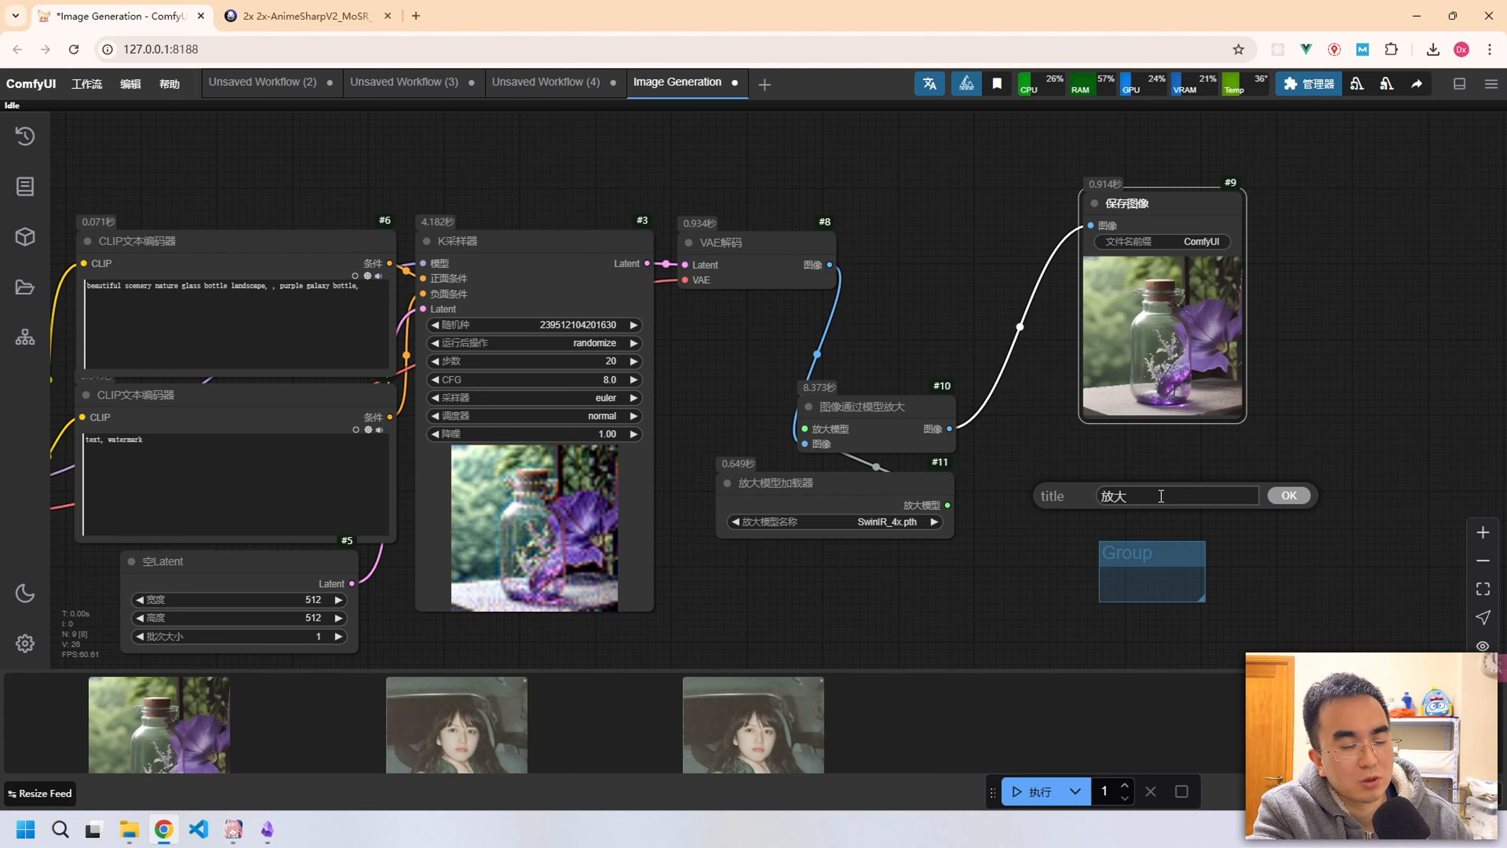
click(1289, 497)
drag(1150, 562, 1046, 481)
drag(1100, 525, 1290, 642)
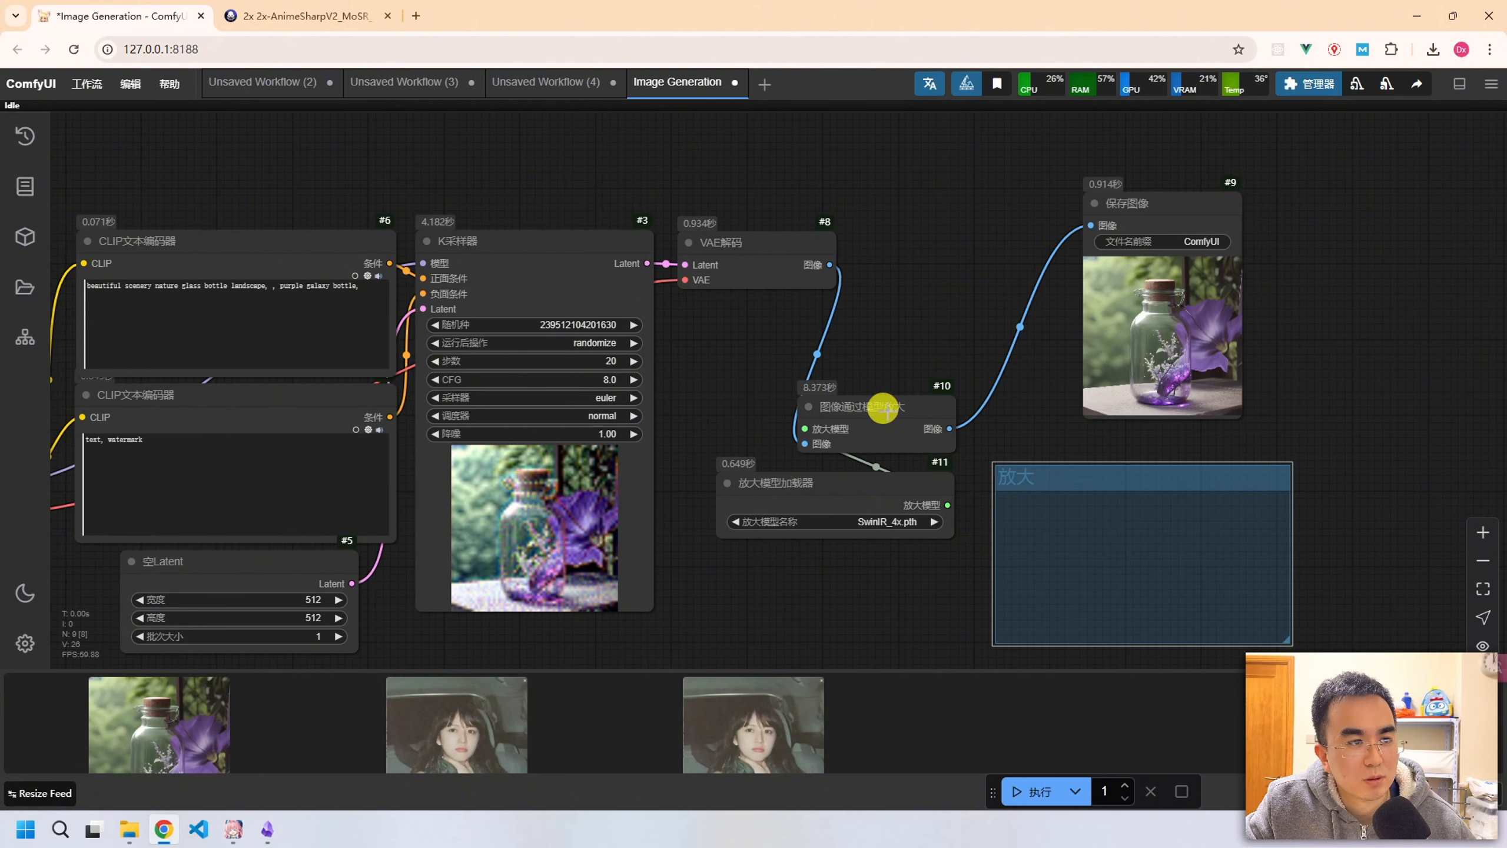
Move the 图像通过模型放大 and 放大模型加载器 nodes into the 放大 group, one above the other.
drag(881, 407, 1117, 505)
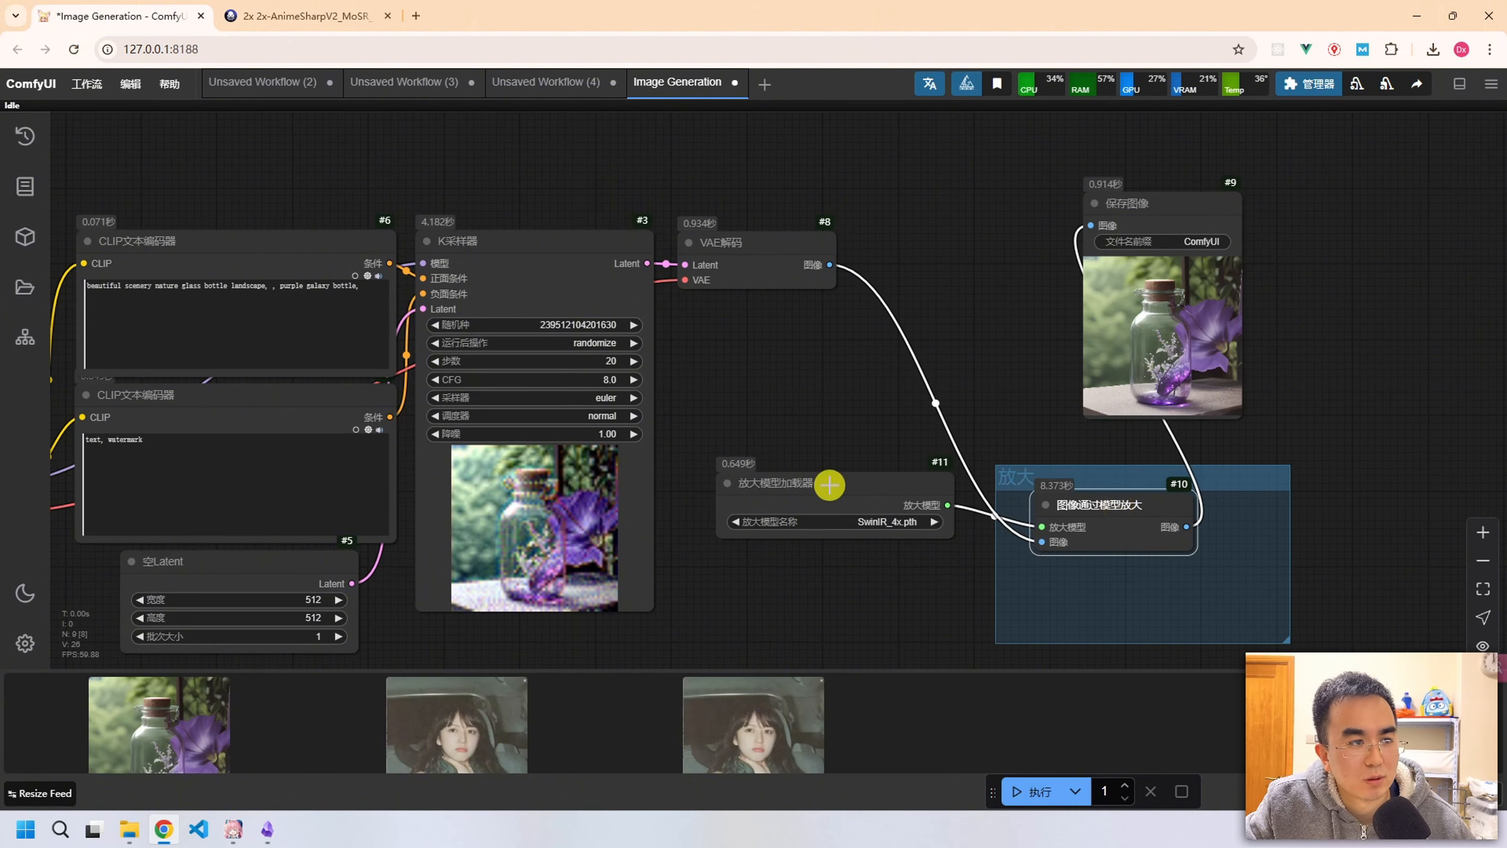
drag(830, 484, 1134, 577)
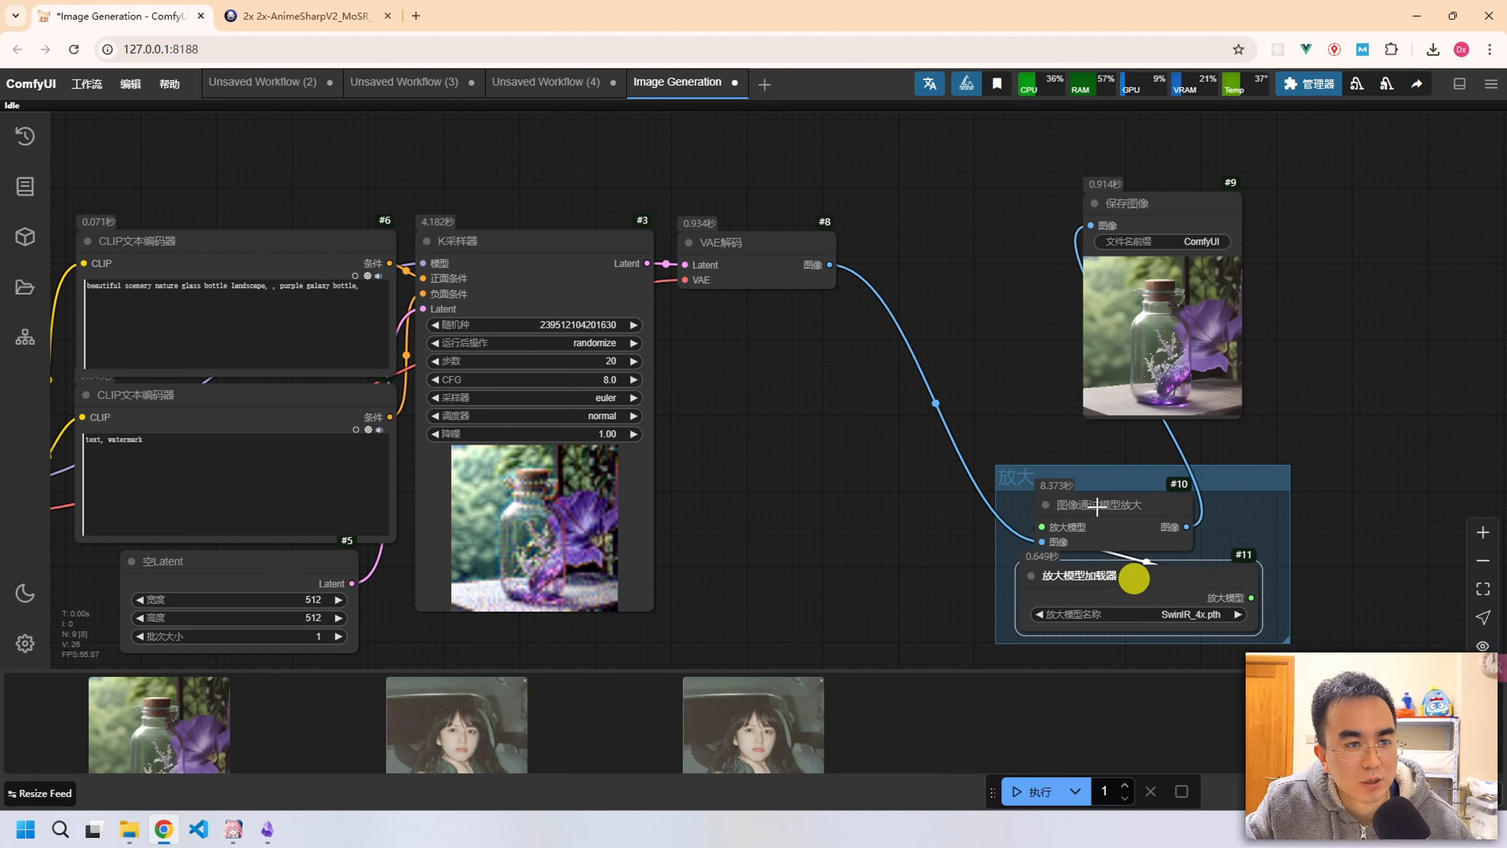
drag(1095, 505, 1086, 512)
drag(1131, 575, 1126, 584)
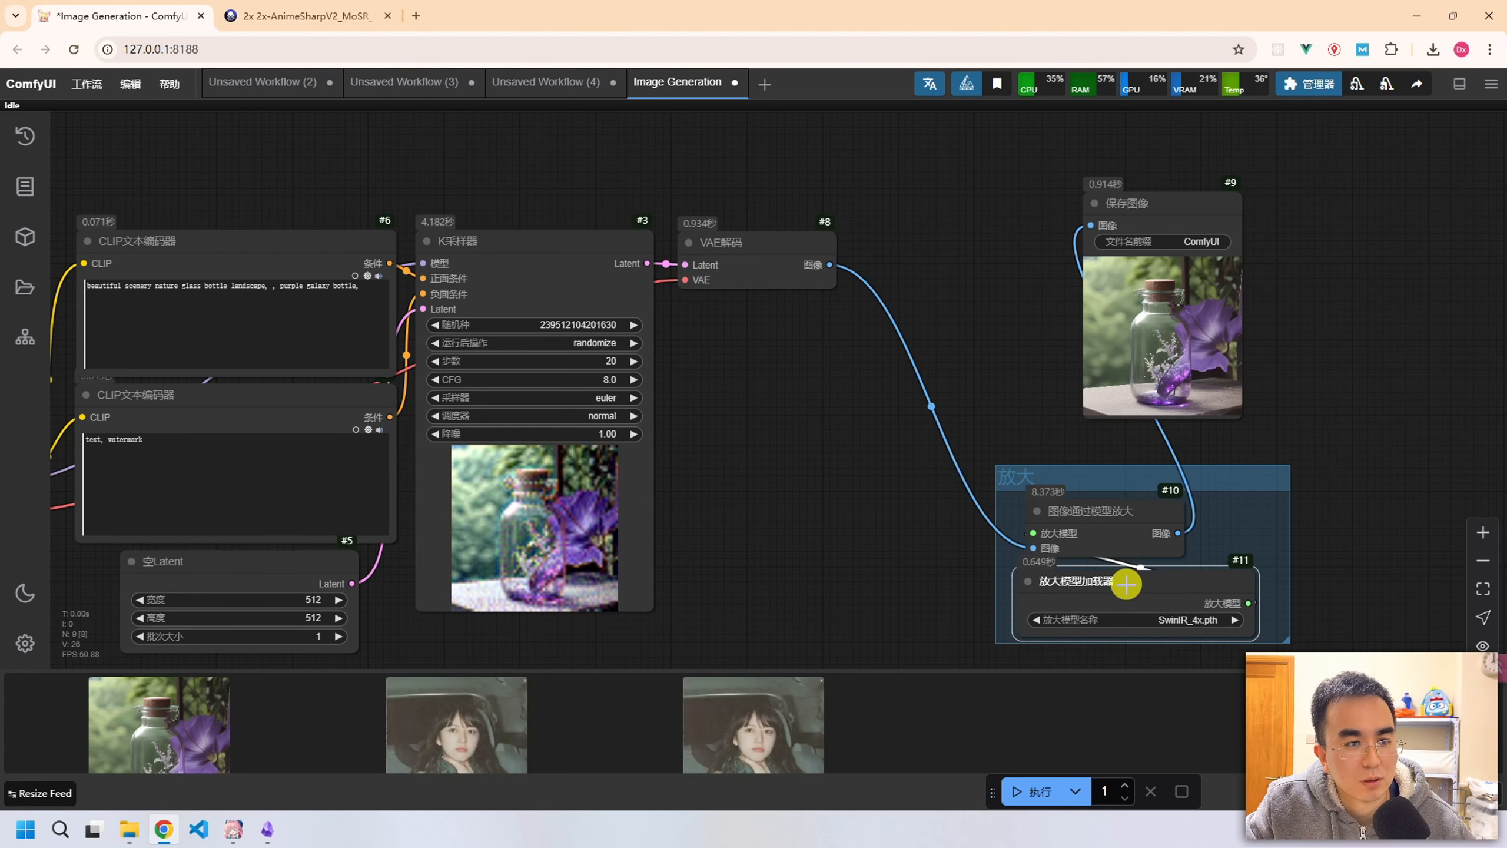
Shift the 放大 group together with its two nodes slightly, keeping it below the 保存图像 node, and deselect it.
drag(1205, 481, 1225, 521)
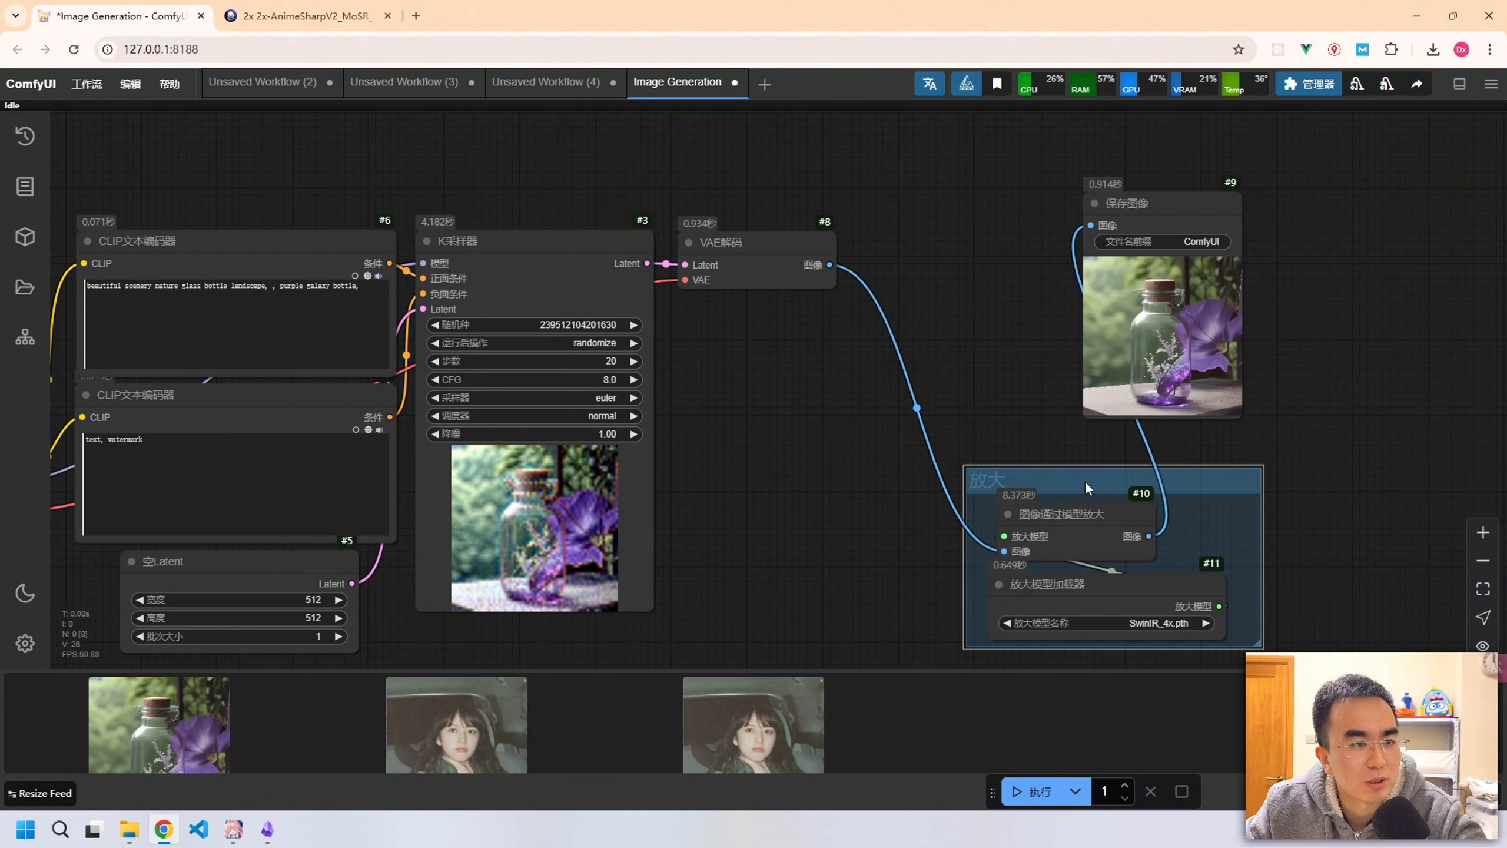
mouse_move(1104, 477)
mouse_down()
mouse_move(942, 467)
mouse_move(1146, 498)
mouse_move(1148, 486)
mouse_move(1074, 474)
mouse_move(1046, 510)
mouse_move(1046, 475)
mouse_move(838, 464)
mouse_move(976, 496)
mouse_move(1128, 484)
mouse_move(860, 461)
mouse_move(1147, 482)
mouse_move(1103, 478)
mouse_up()
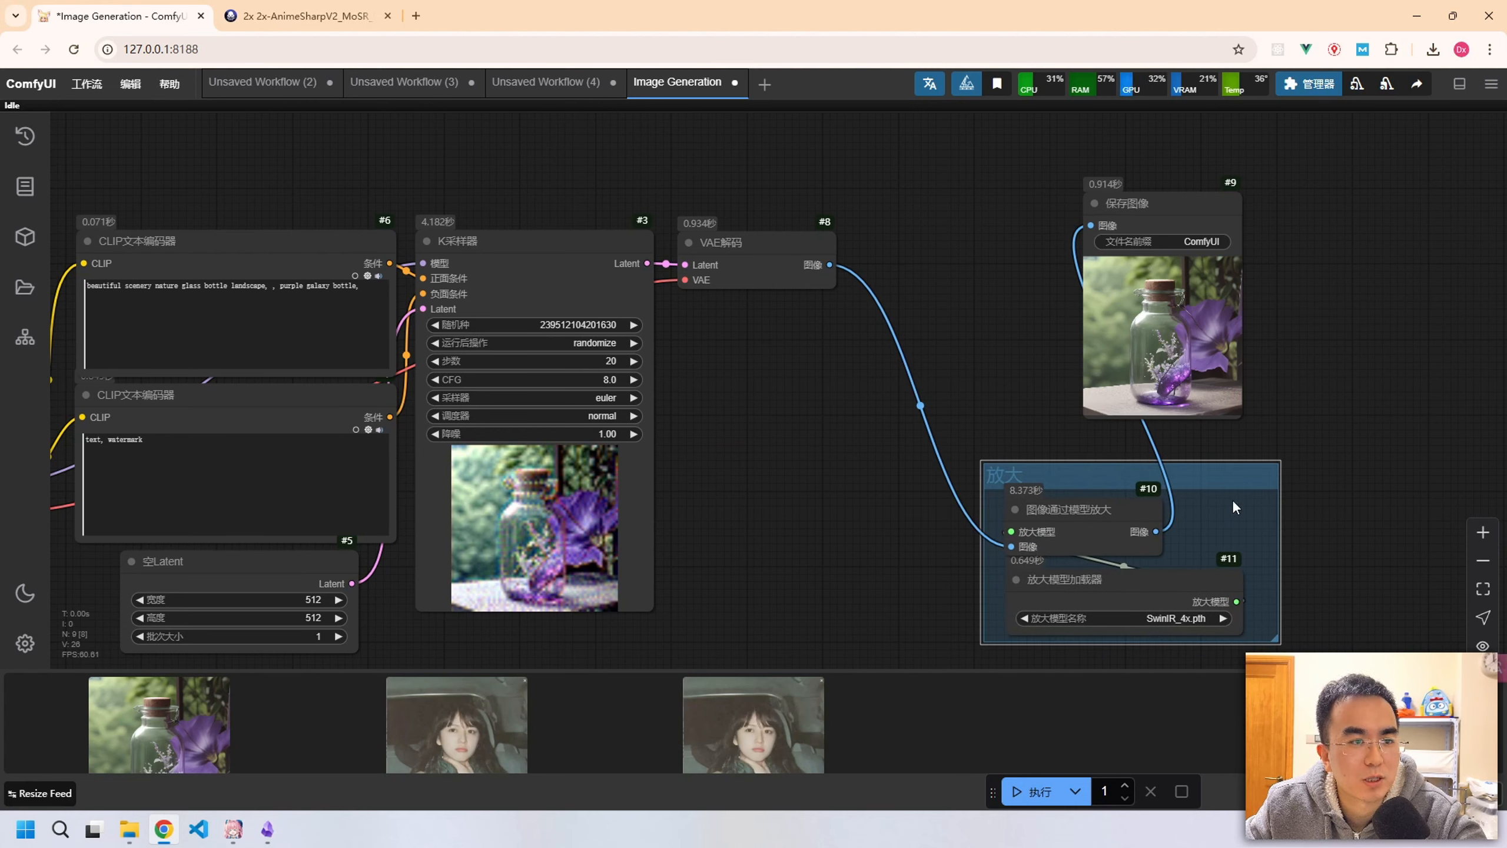
click(1286, 426)
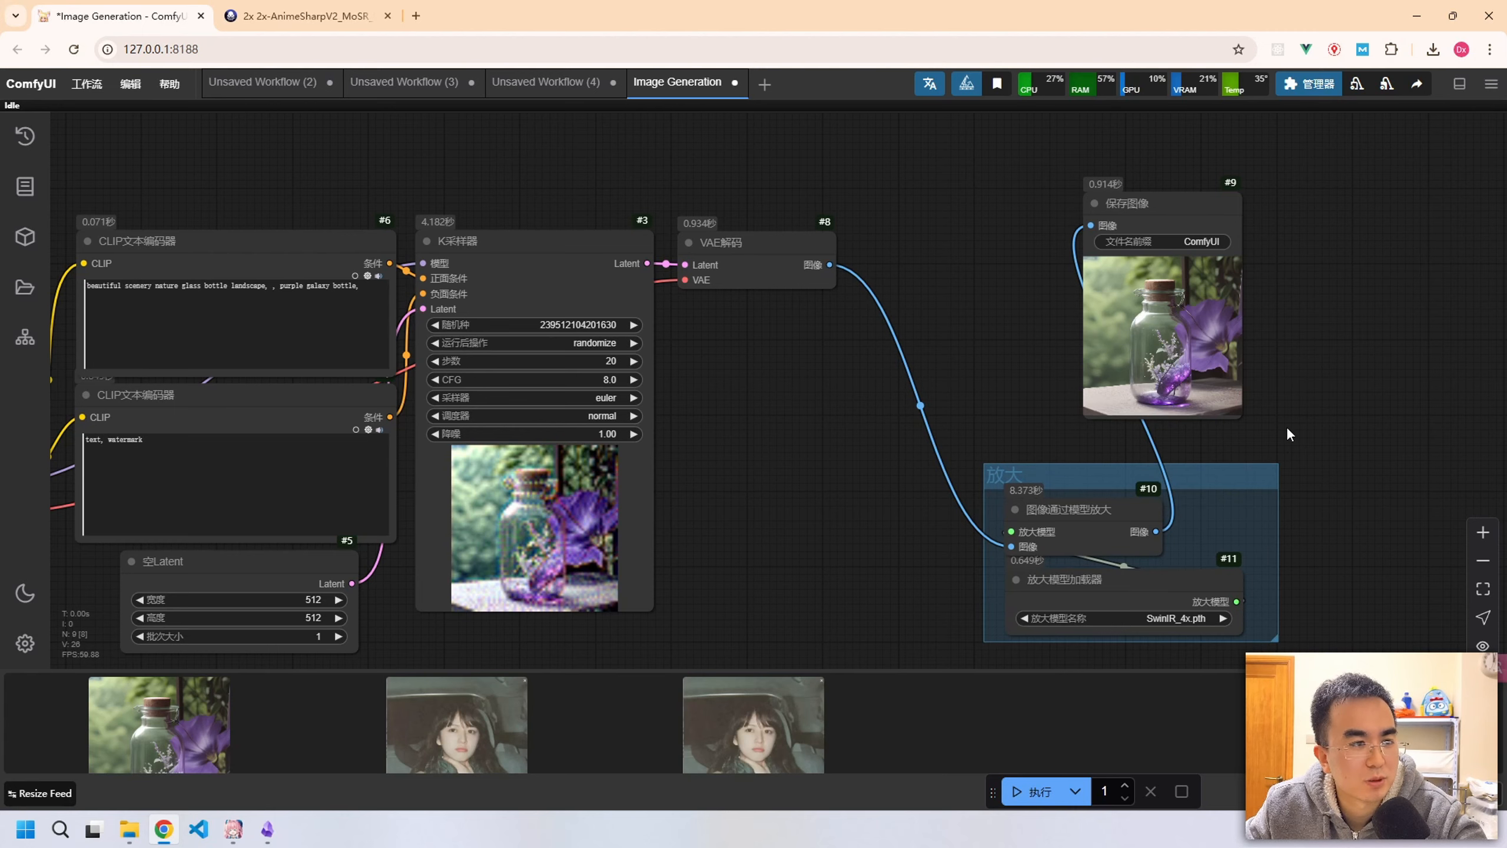